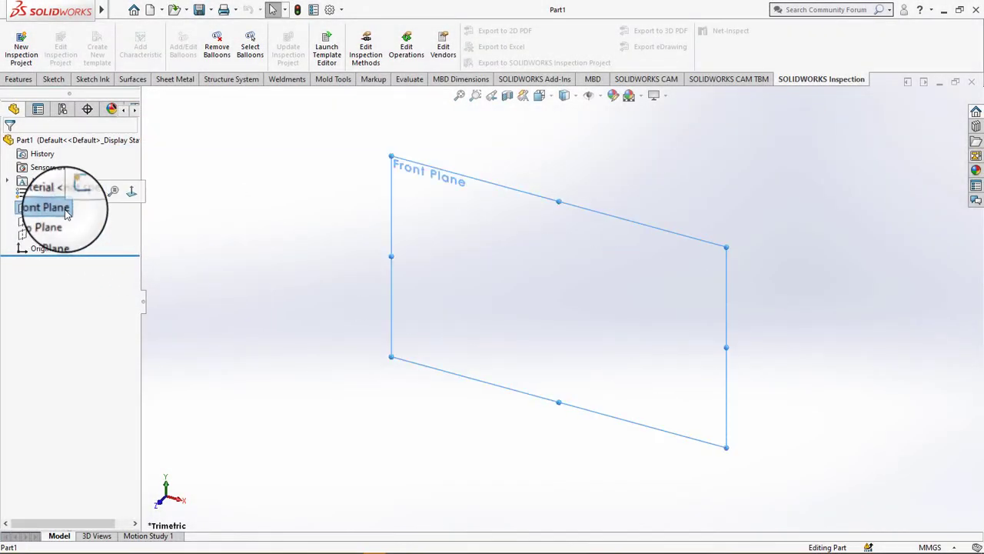
Sketch on the Front Plane and draw horizontal and vertical centerlines crossing at the origin
click(79, 190)
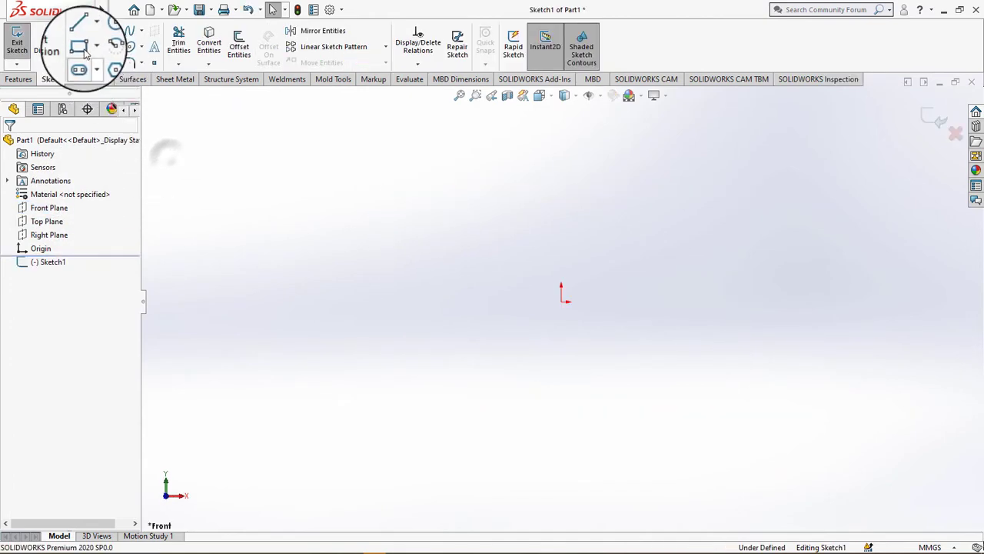
click(91, 34)
click(106, 63)
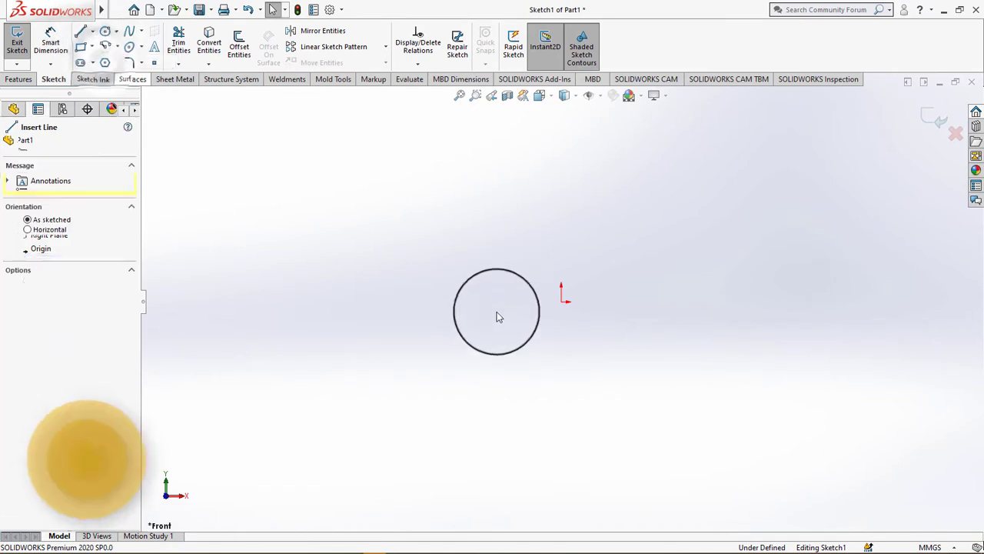
click(507, 302)
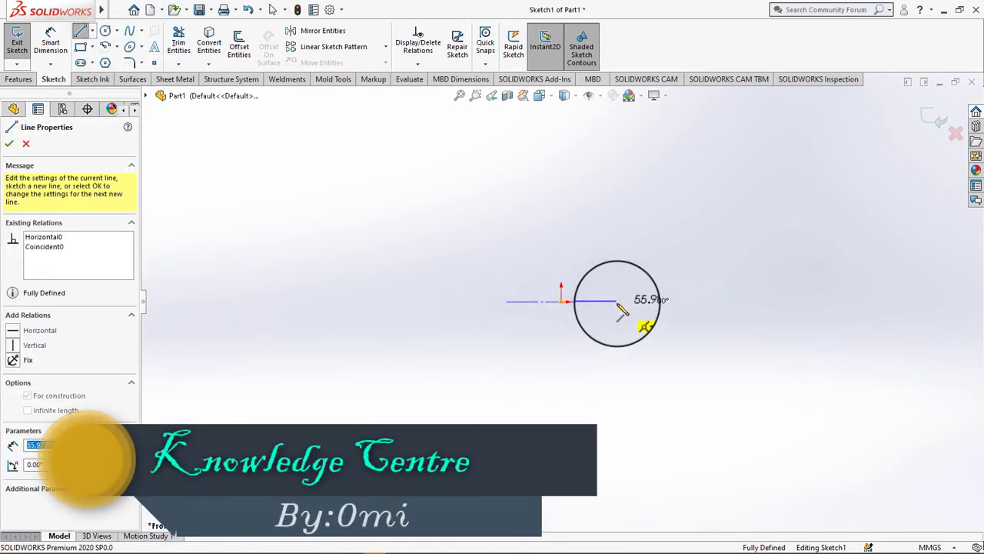
click(80, 31)
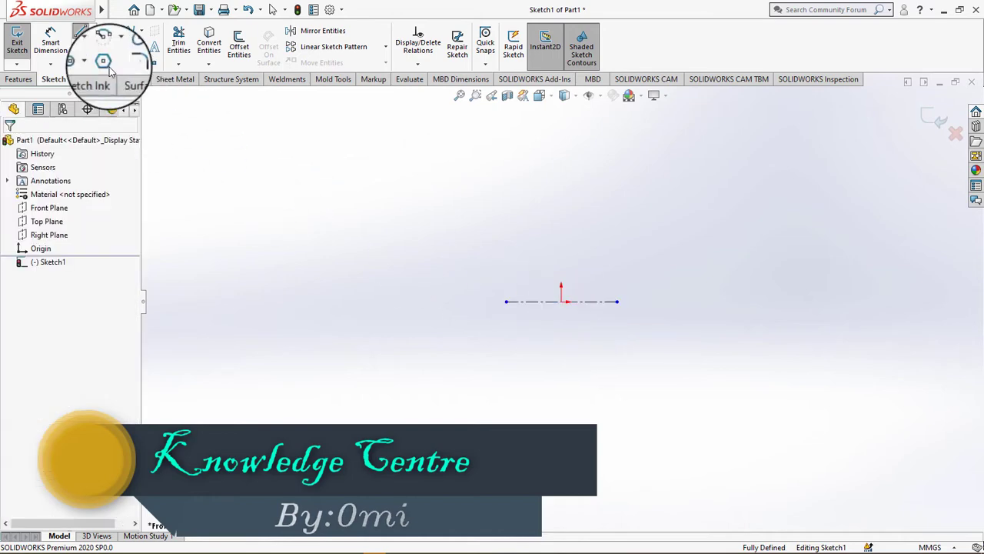
click(92, 31)
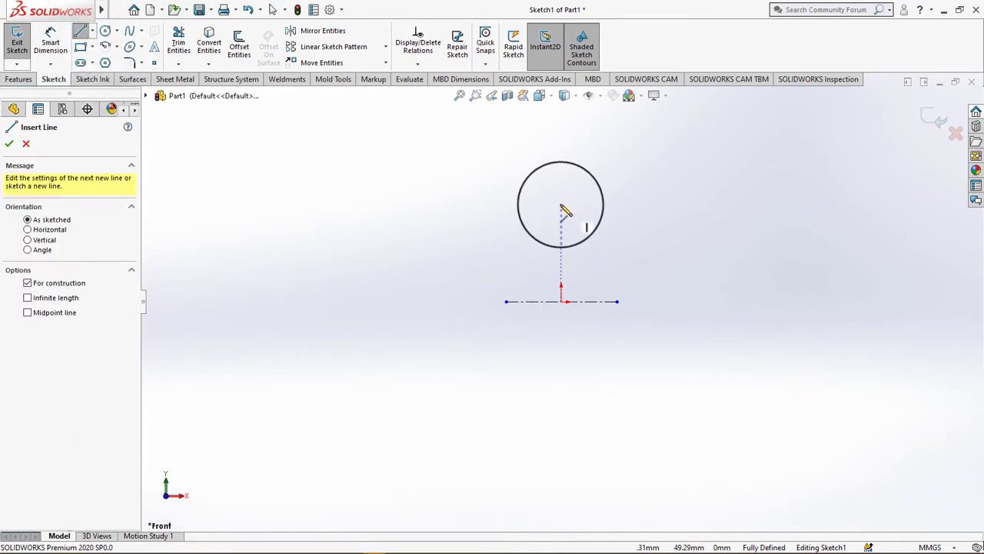
drag(560, 206, 565, 361)
click(562, 359)
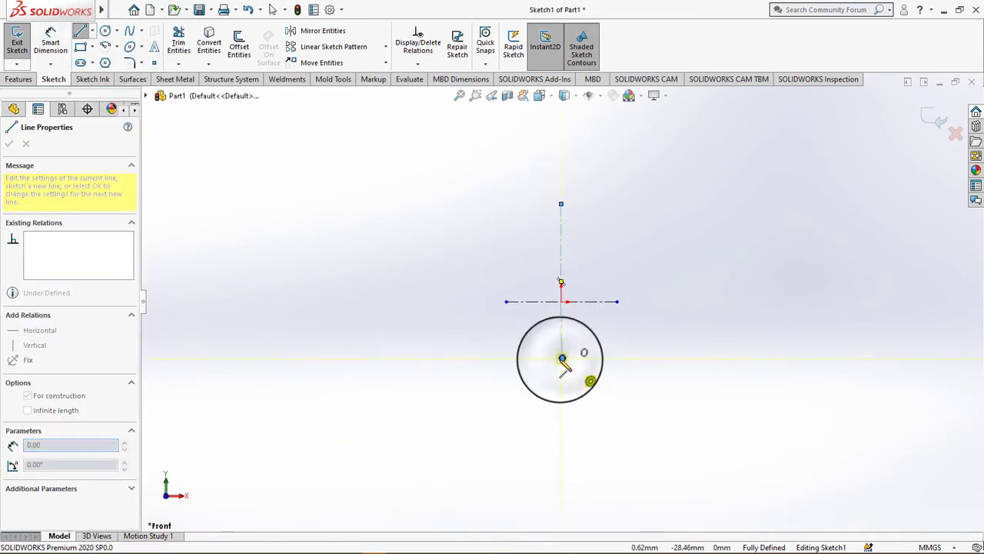
Draw a center rectangle on the vertical centerline and dimension its width 20
click(80, 47)
click(91, 46)
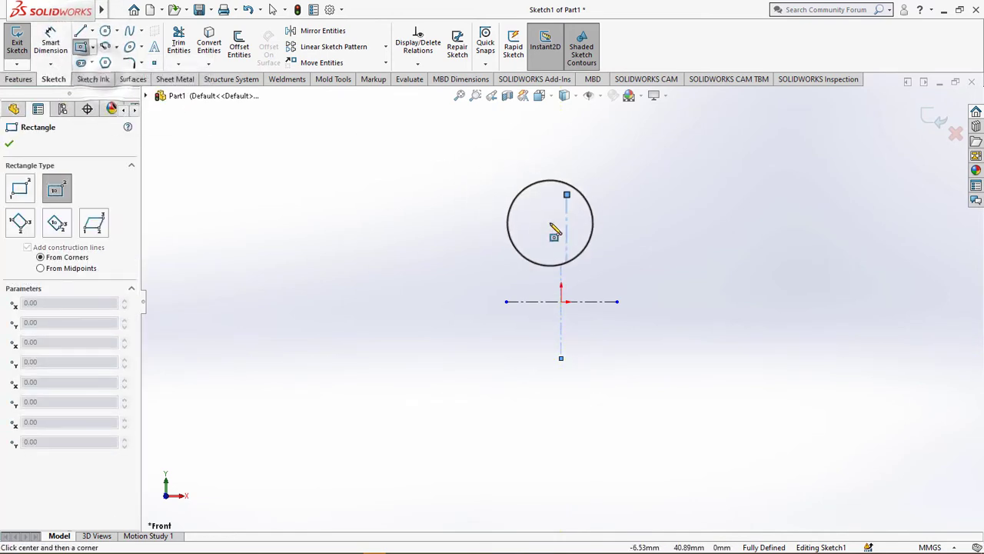
click(561, 228)
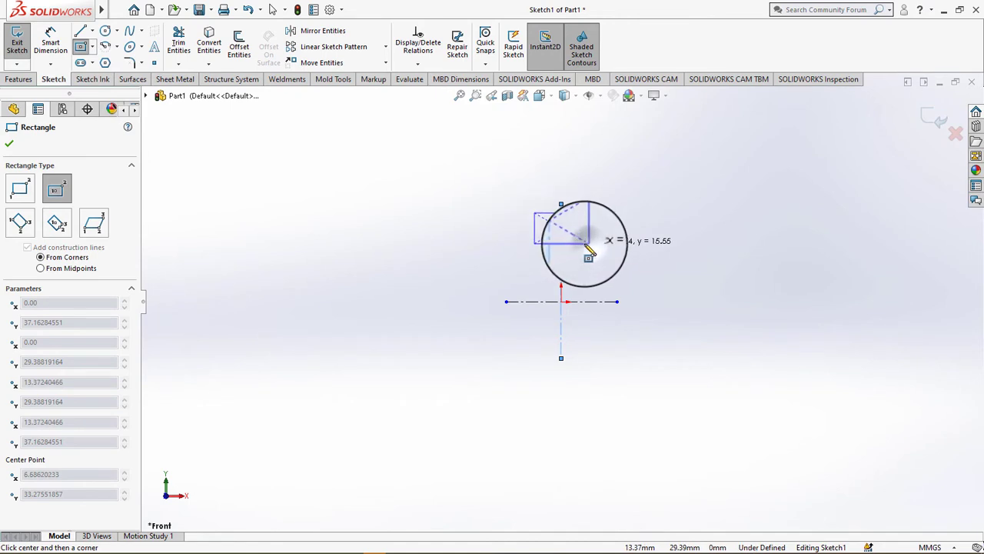
click(588, 245)
click(50, 43)
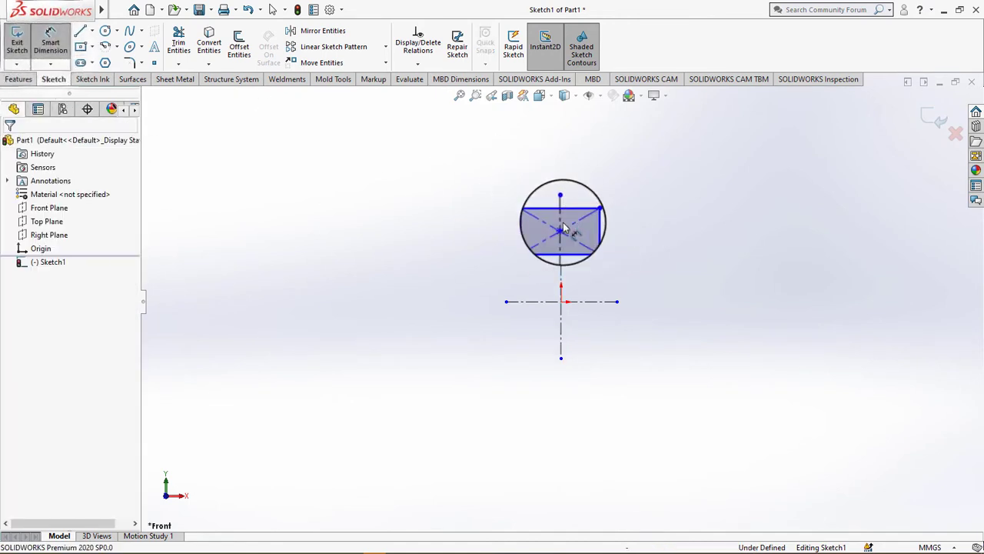
mouse_move(563, 227)
mouse_down()
mouse_move(584, 218)
mouse_move(562, 176)
mouse_up()
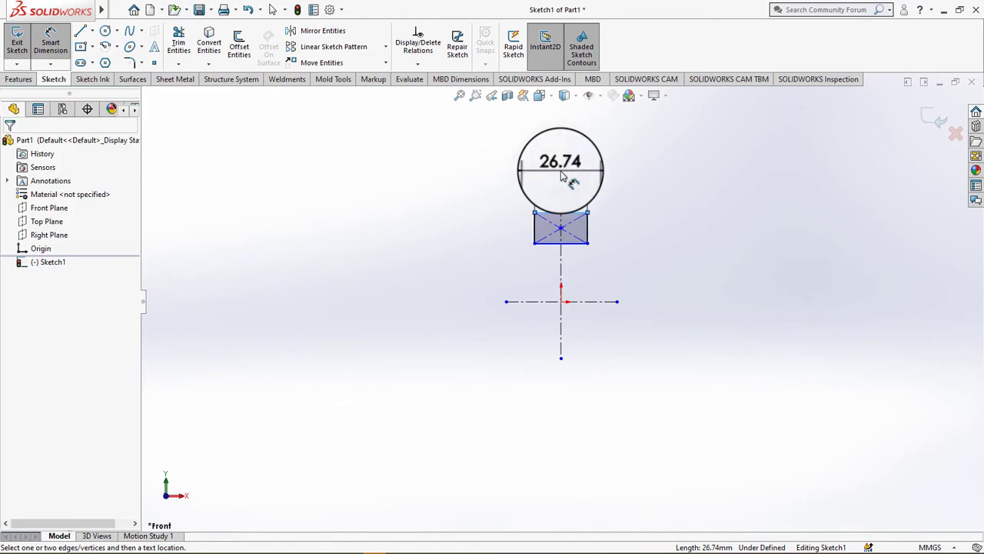
double_click(562, 174)
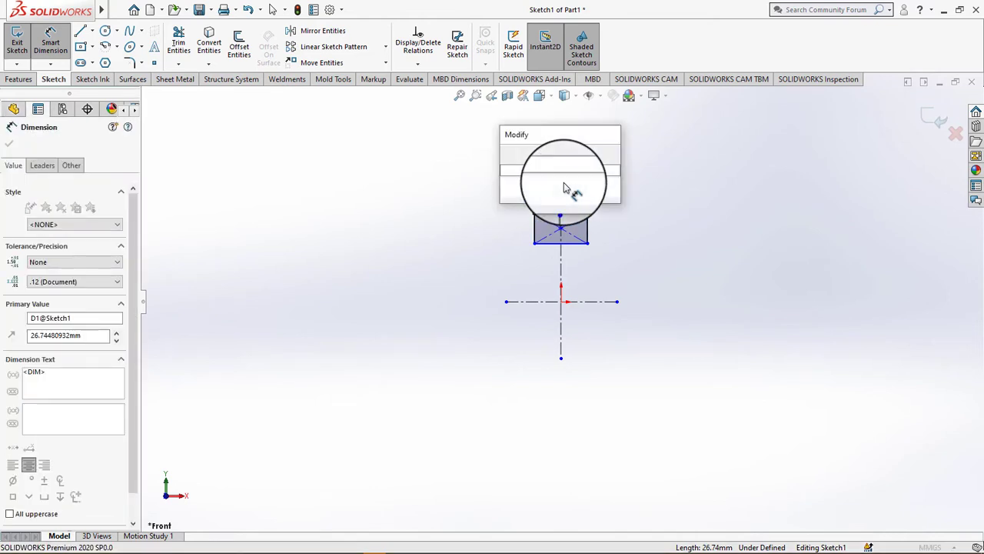
text(20)
key(Return)
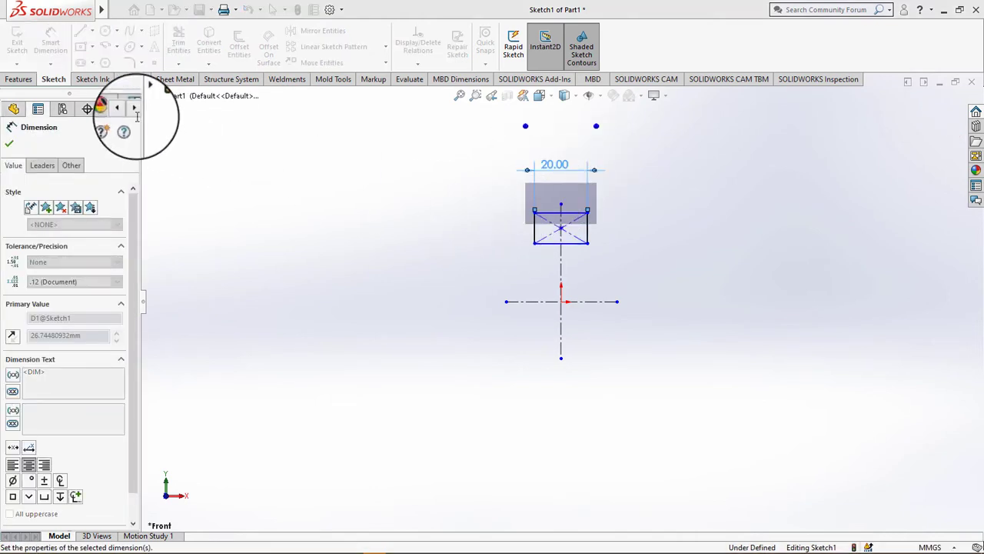
Dimension the rectangle's top 35 and bottom 12.5 above the horizontal centerline
click(578, 215)
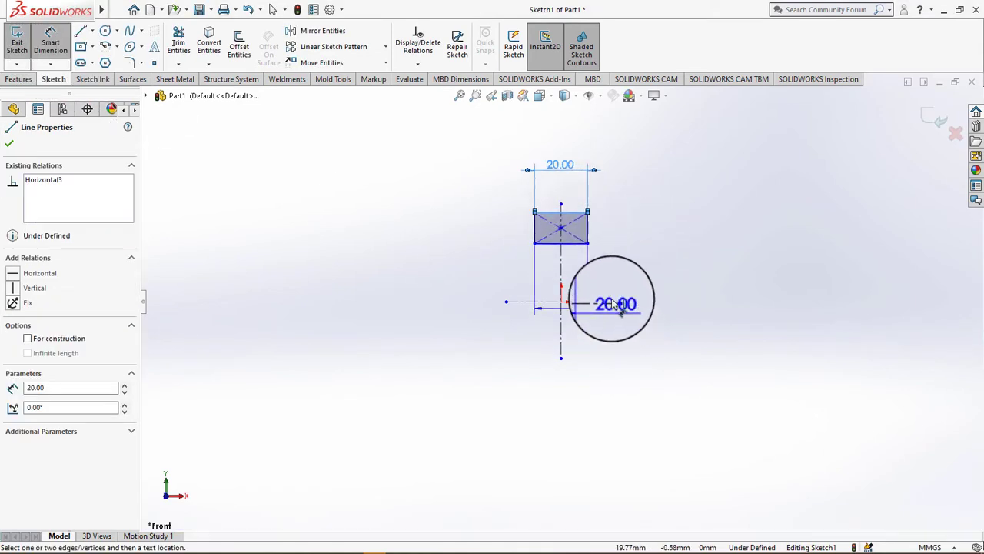
click(582, 300)
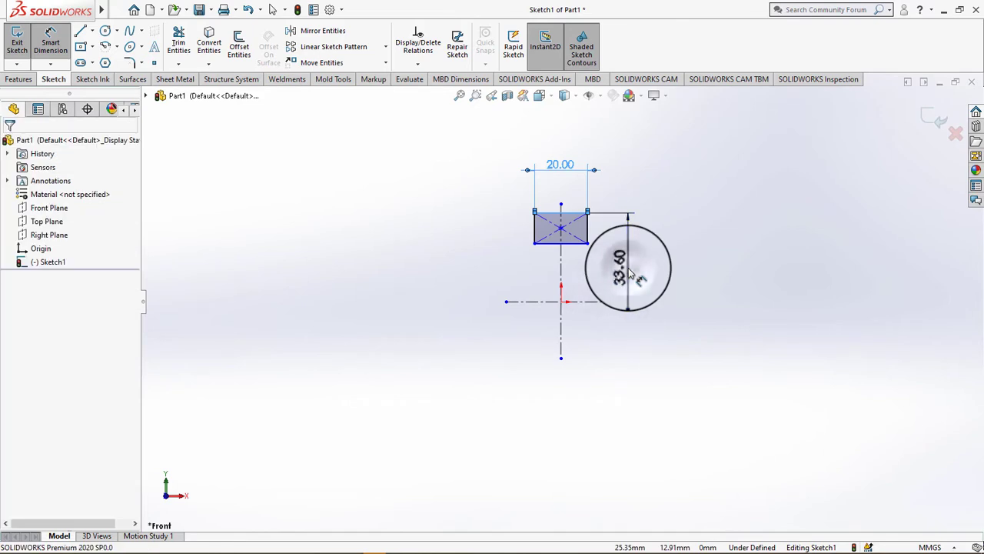
click(629, 273)
text(5)
key(Return)
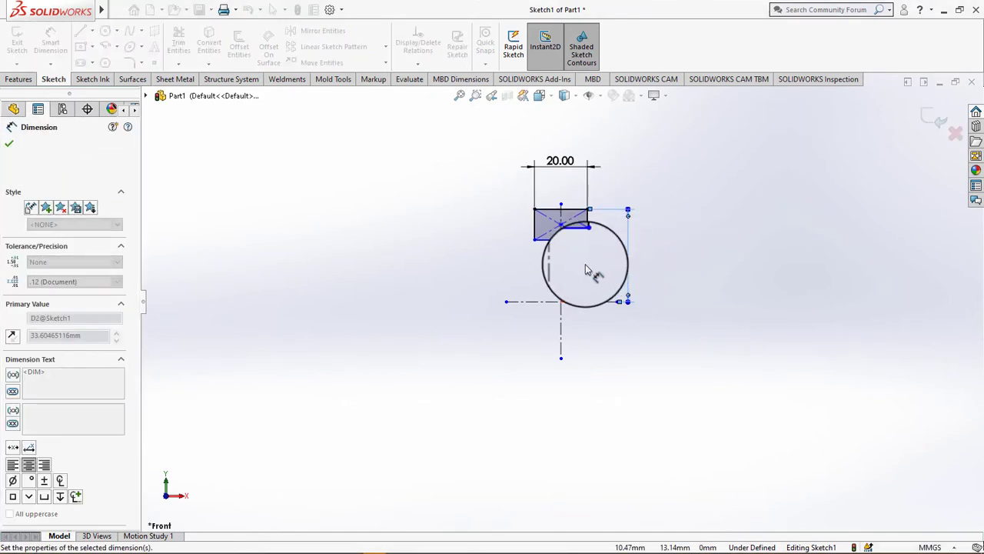
drag(582, 259, 604, 284)
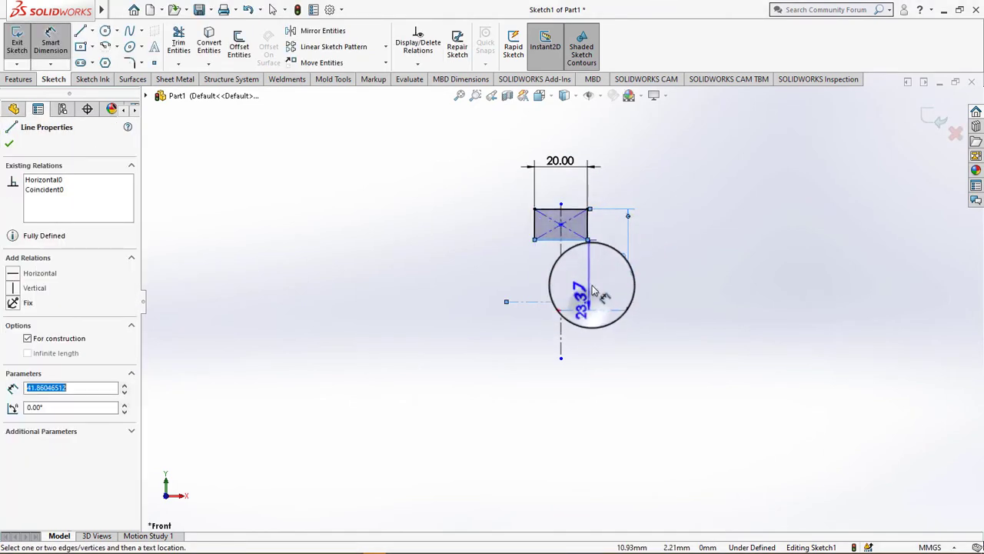
click(602, 285)
text(25)
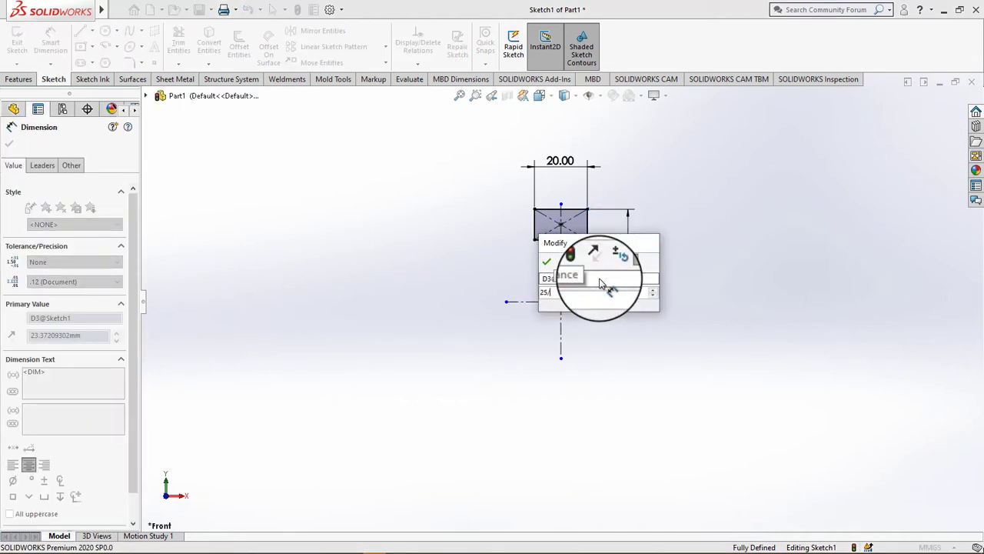
text(2)
key(Return)
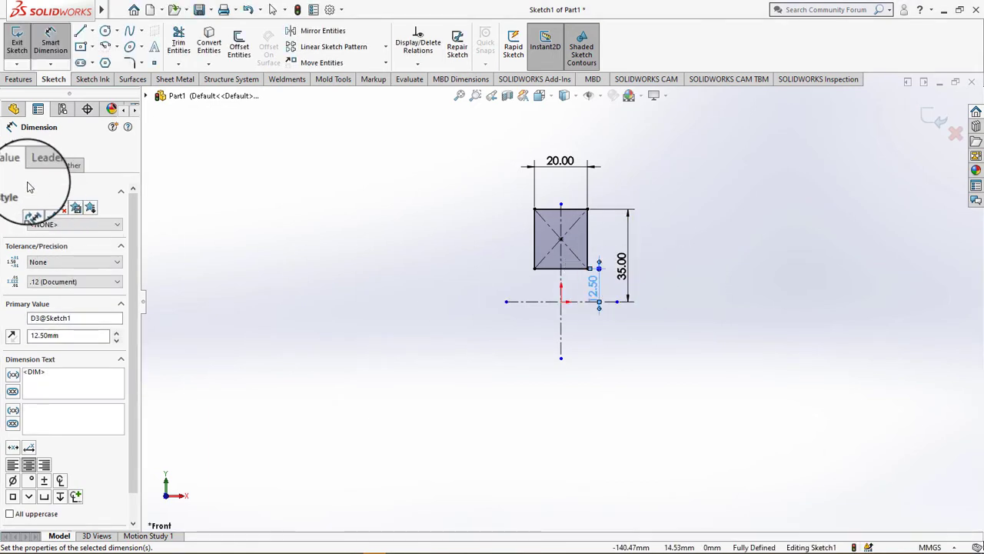
click(9, 143)
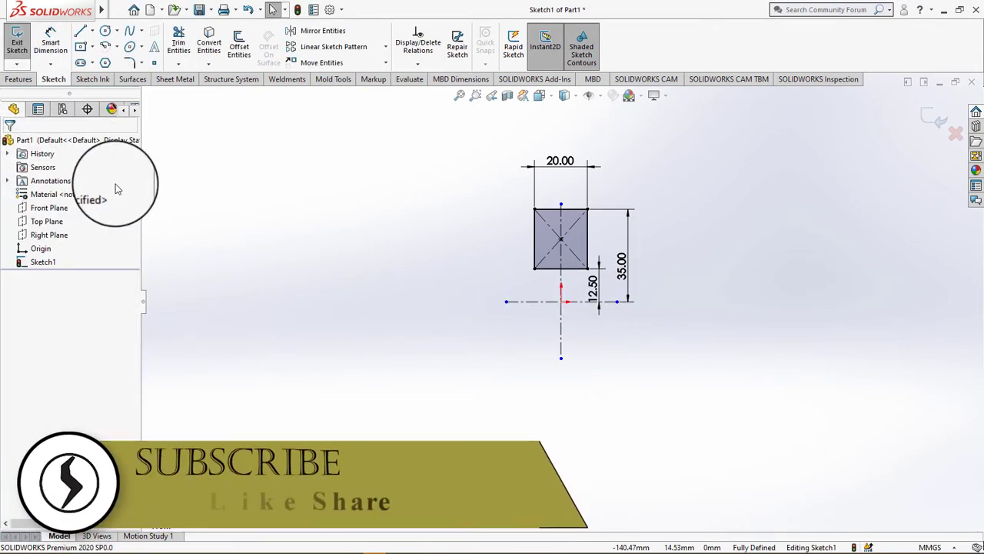
Draw a construction centerline from the rectangle's left edge to its middle
click(91, 31)
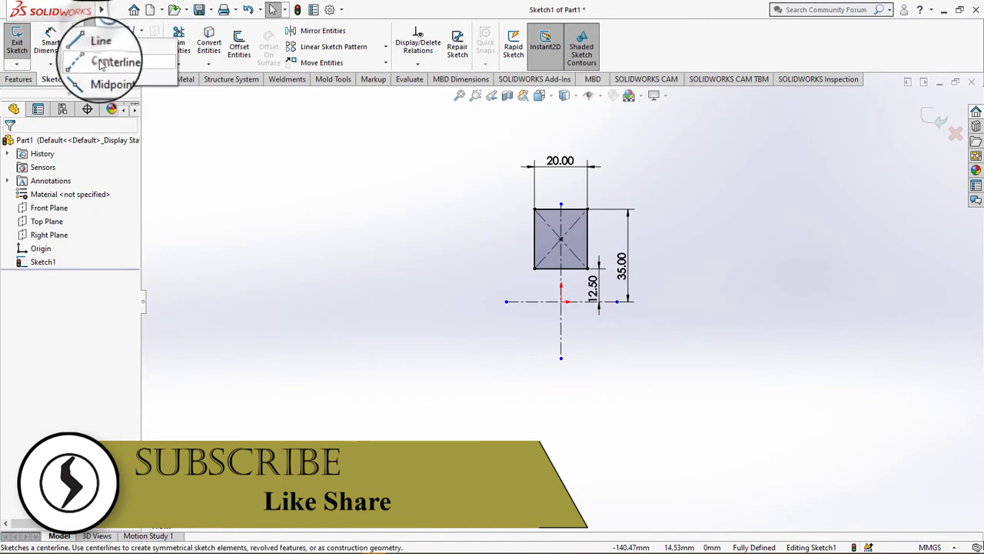
click(108, 62)
click(535, 239)
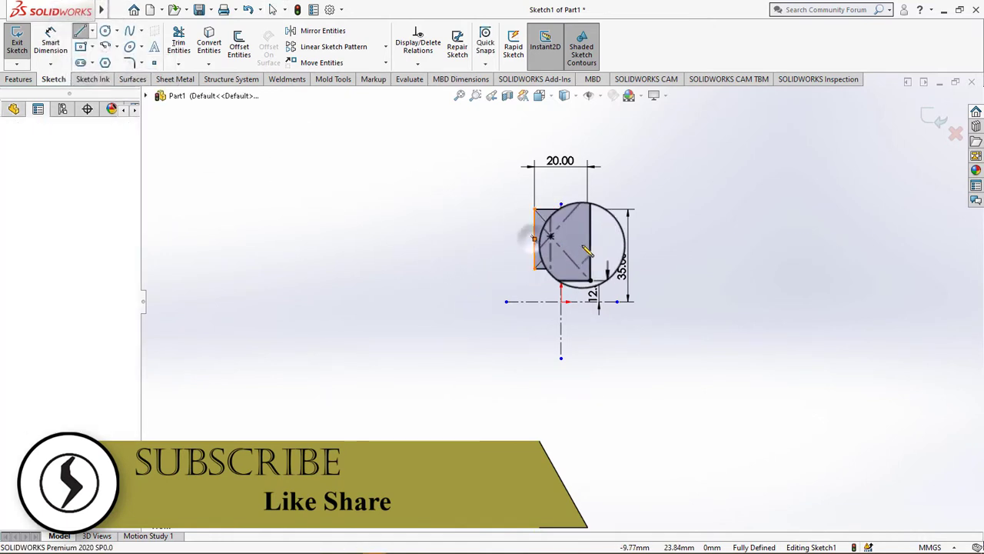
click(588, 239)
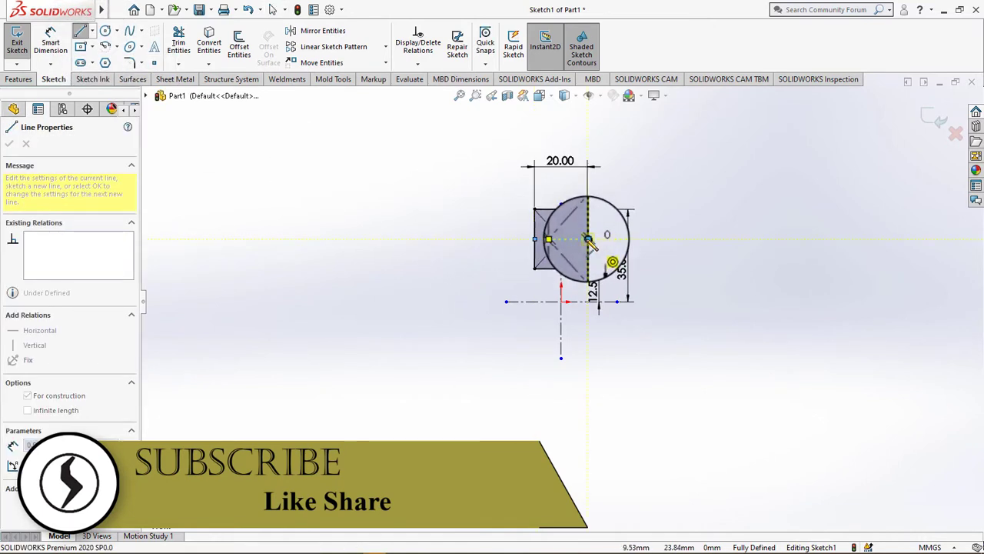
key(Escape)
scroll(573, 251, down, 2)
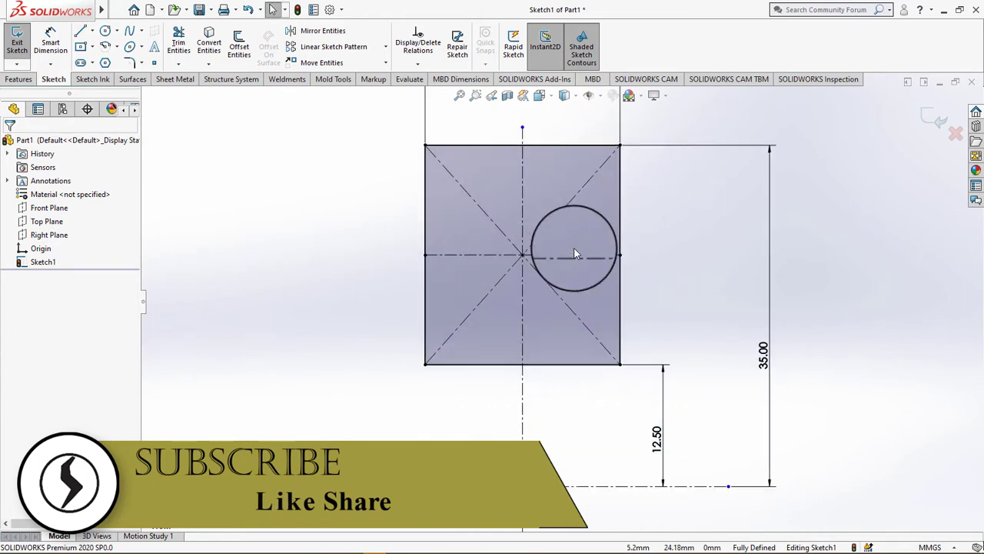
scroll(572, 250, down, 2)
scroll(569, 261, up, 2)
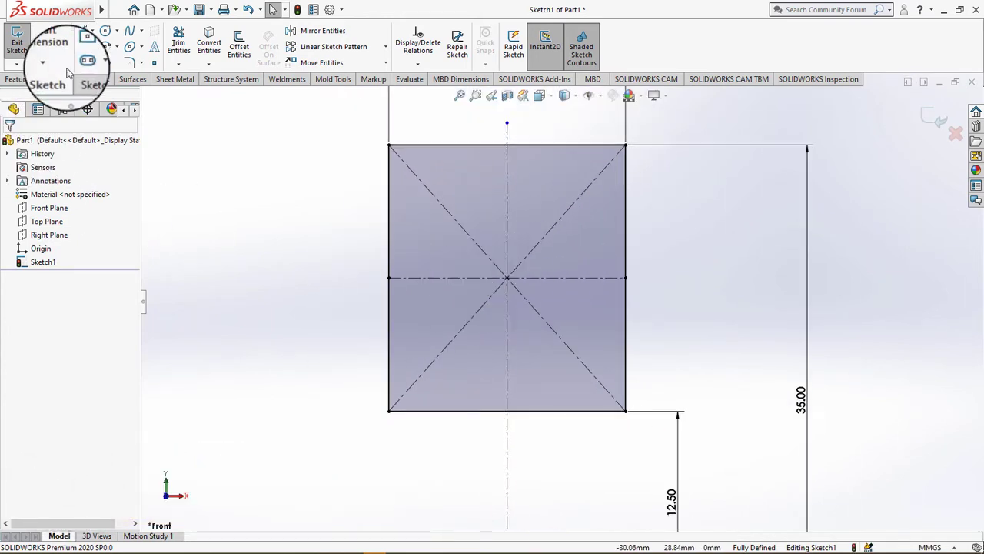
click(106, 34)
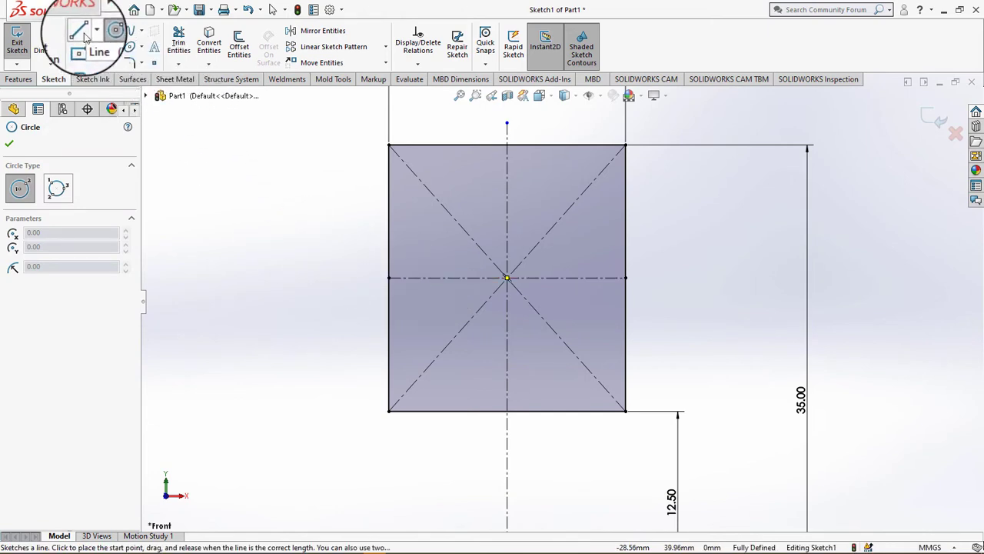
key(Escape)
Add a vertical centerline across the rectangle, dimensioned 5 mm from the left edge
click(96, 29)
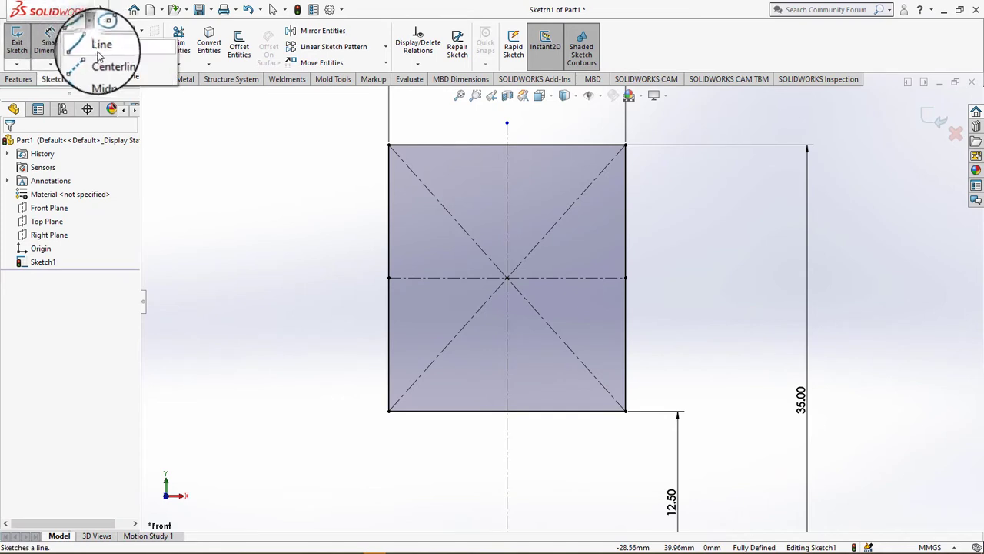
click(99, 59)
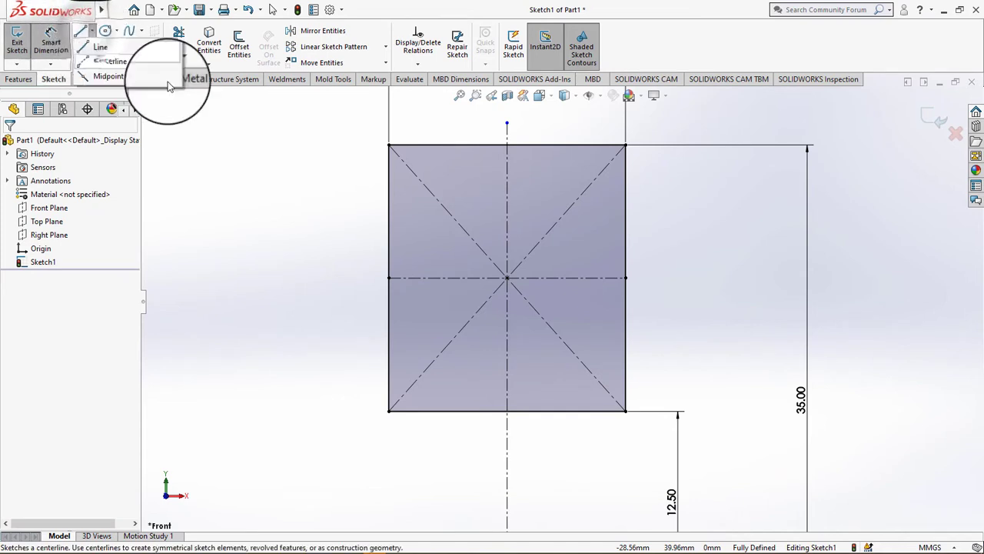
click(453, 146)
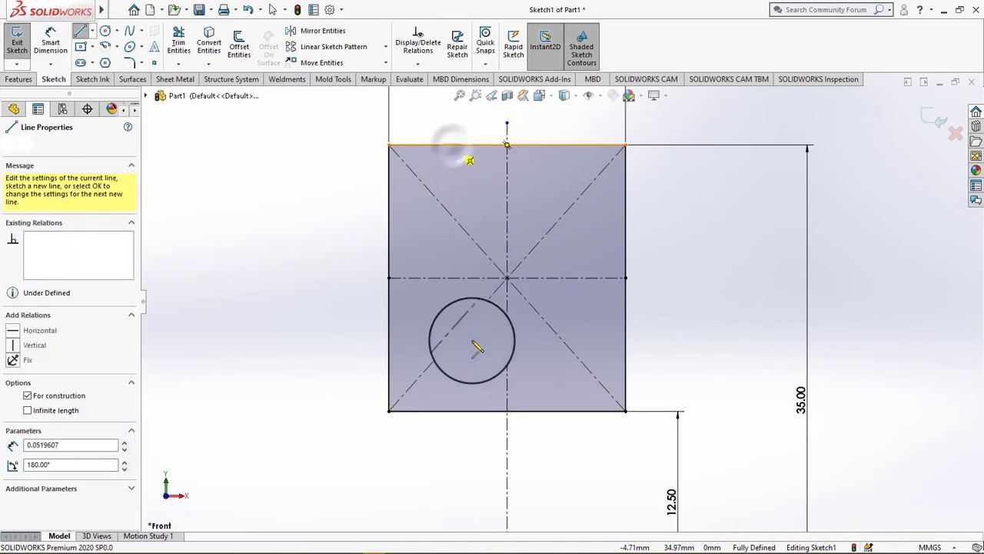
click(452, 410)
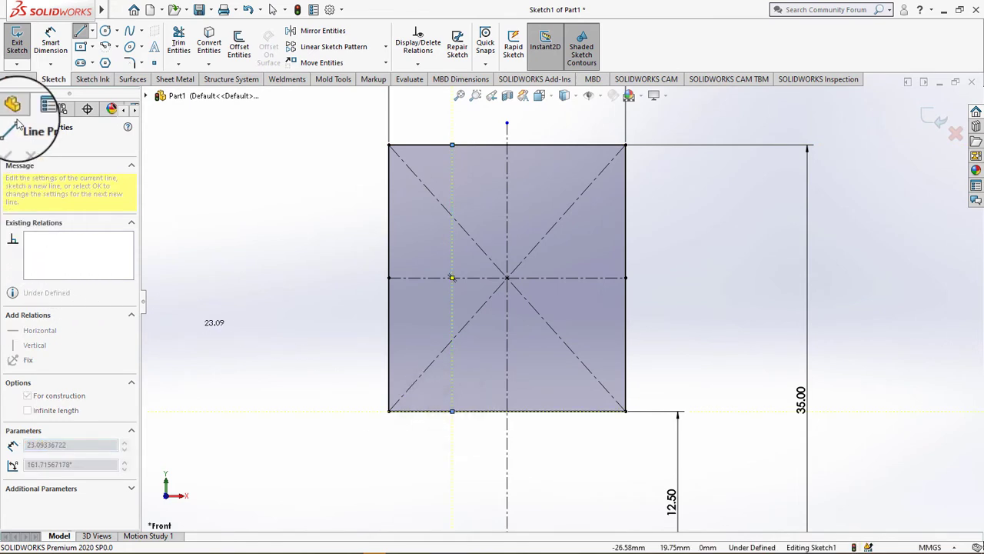
key(Escape)
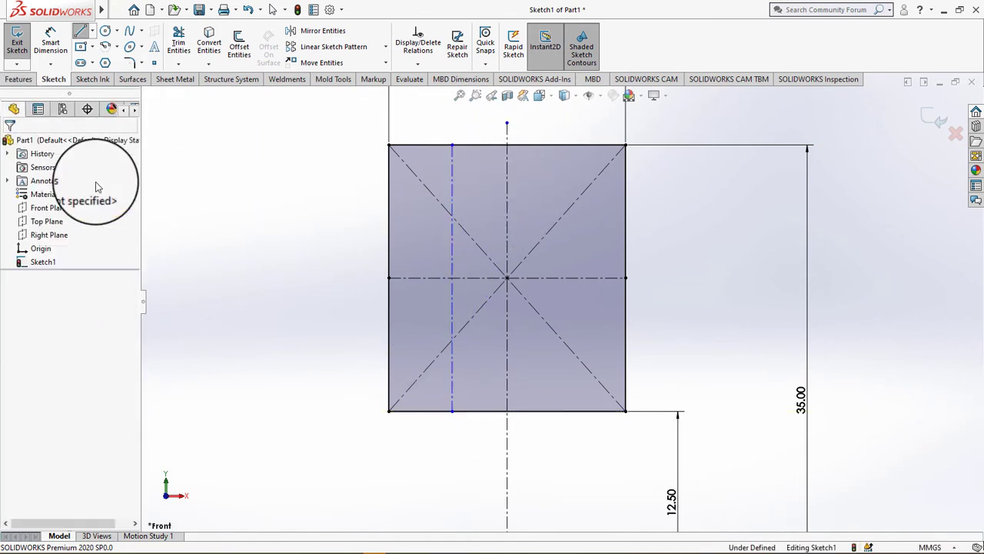
click(50, 43)
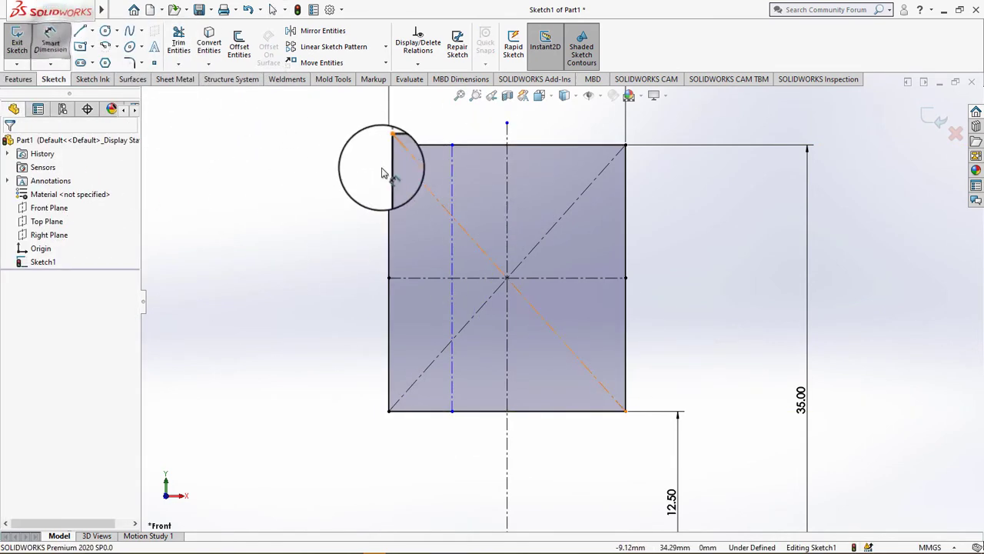
click(441, 194)
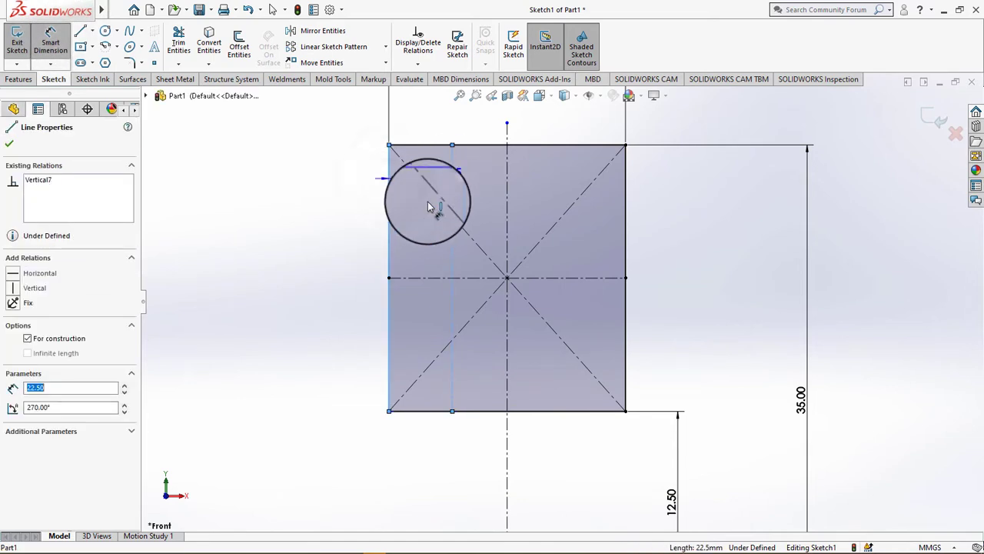
click(422, 205)
text(20/)
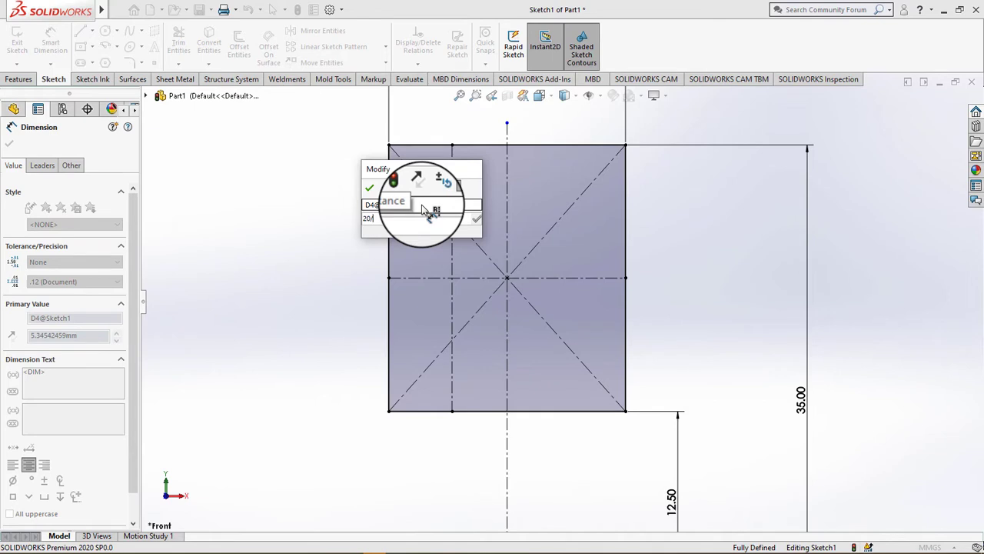
text(4)
key(Return)
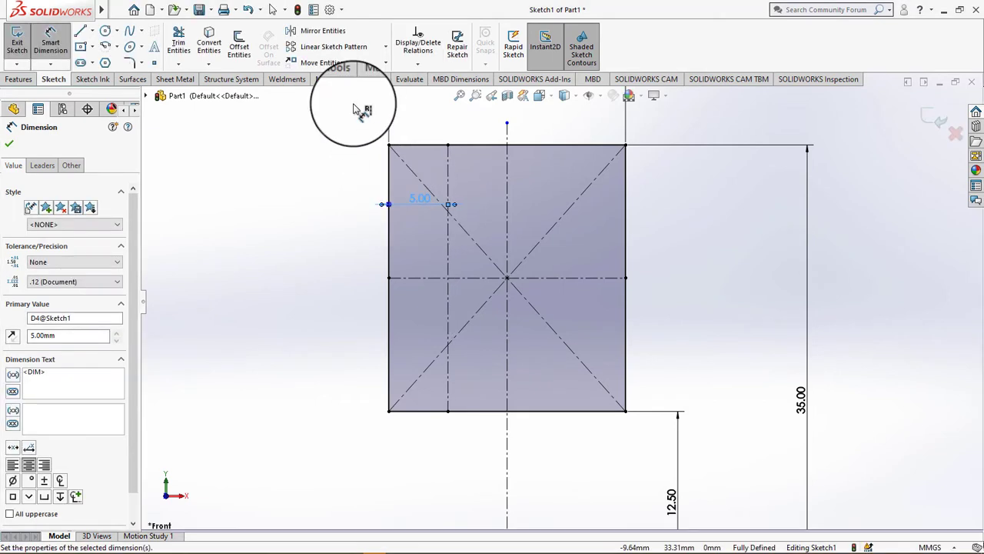
key(Escape)
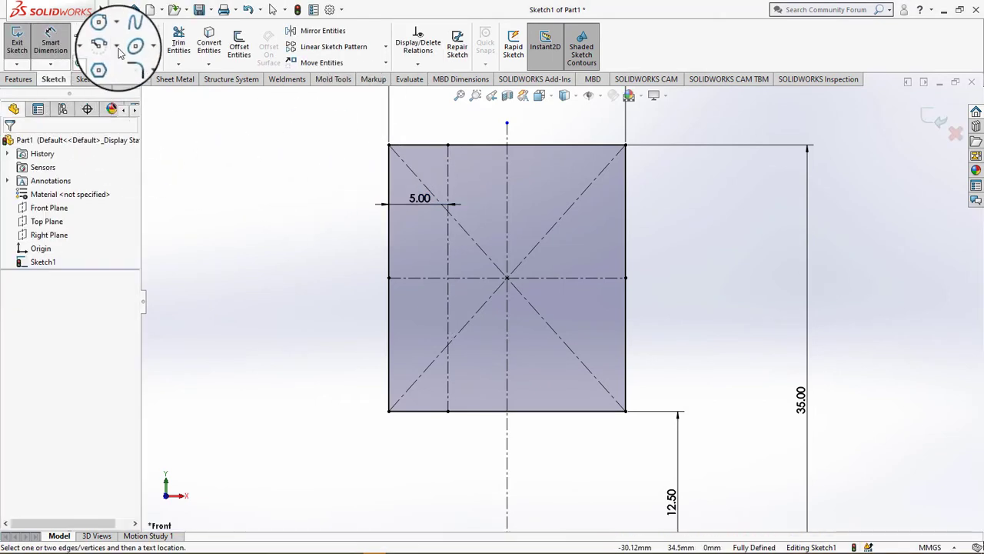
Add a second vertical centerline, dimensioned 5 mm from the right edge
click(92, 31)
click(110, 60)
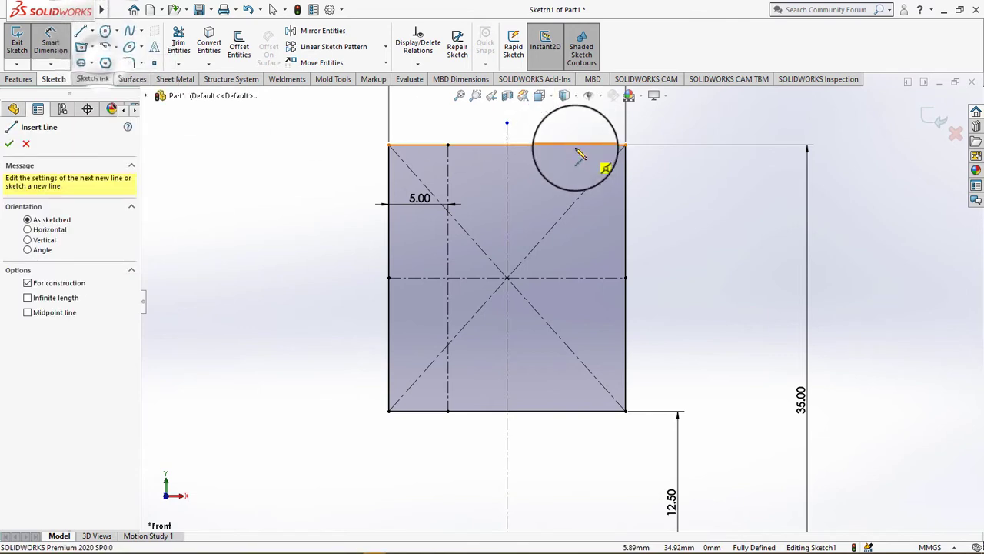
click(567, 145)
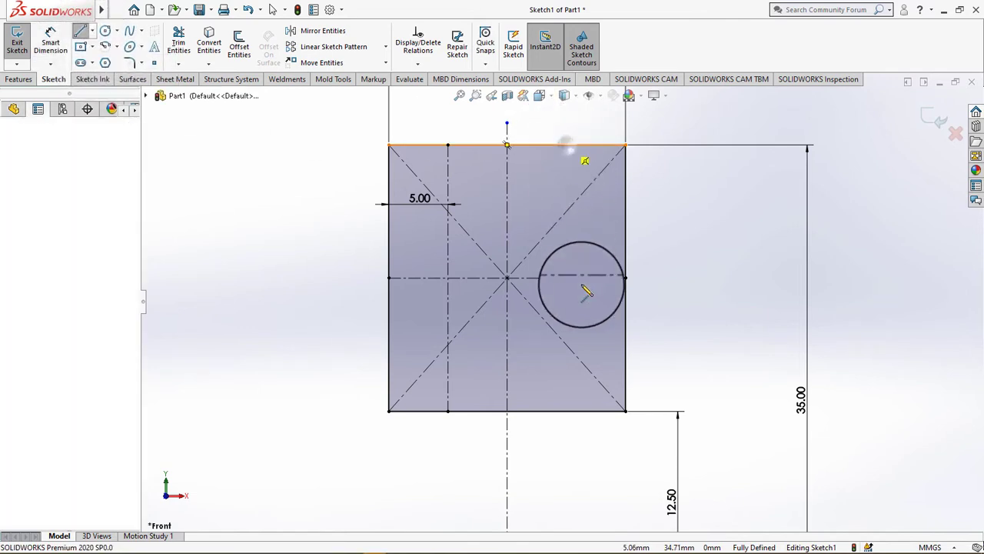
click(567, 411)
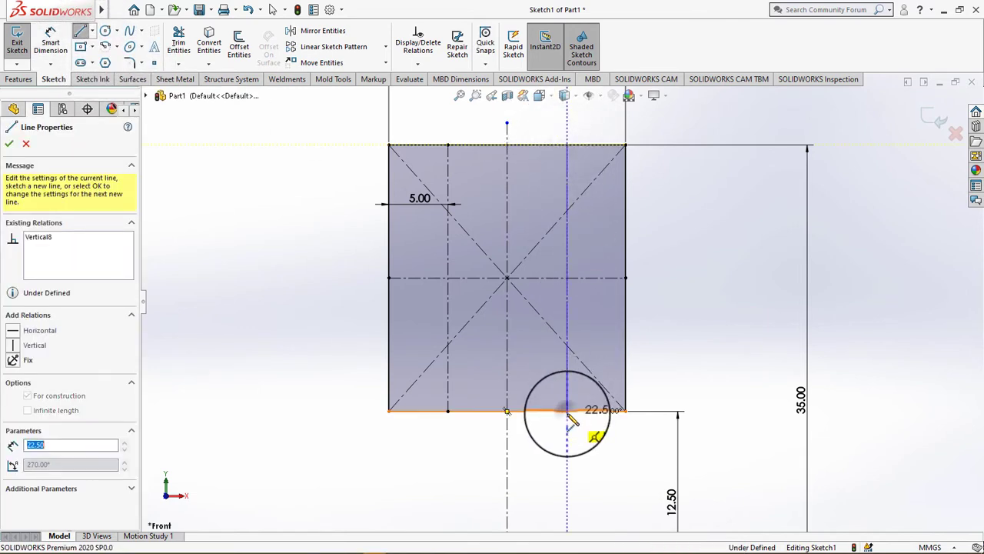
click(24, 149)
click(50, 42)
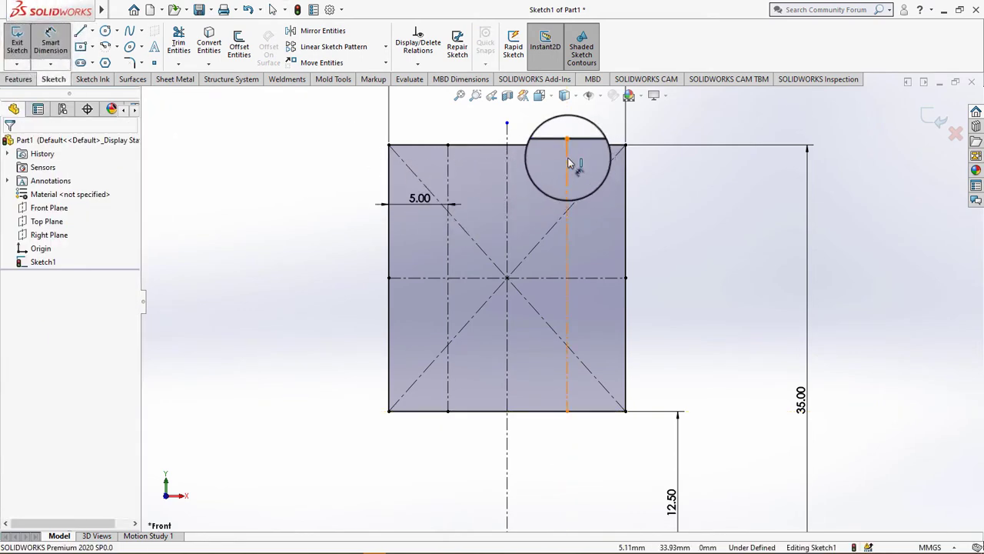
click(625, 208)
click(567, 173)
click(592, 127)
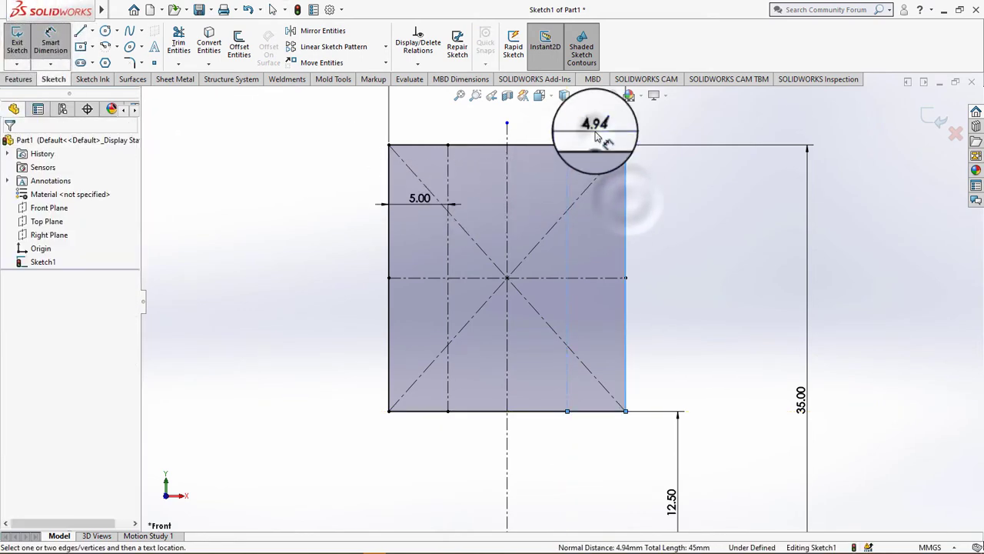
text(5)
key(Return)
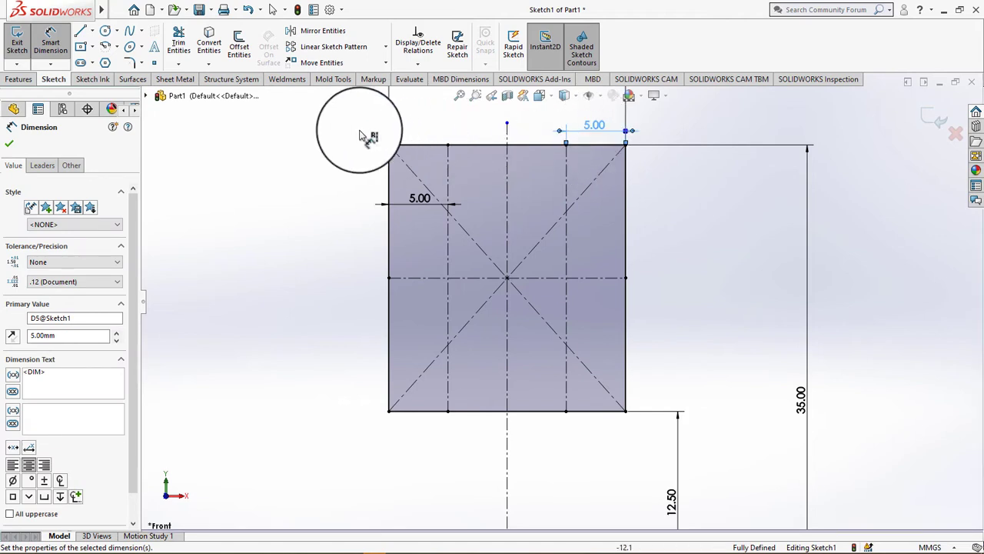
click(303, 146)
Draw a circle on the left construction line and set its diameter to 6.50
click(106, 30)
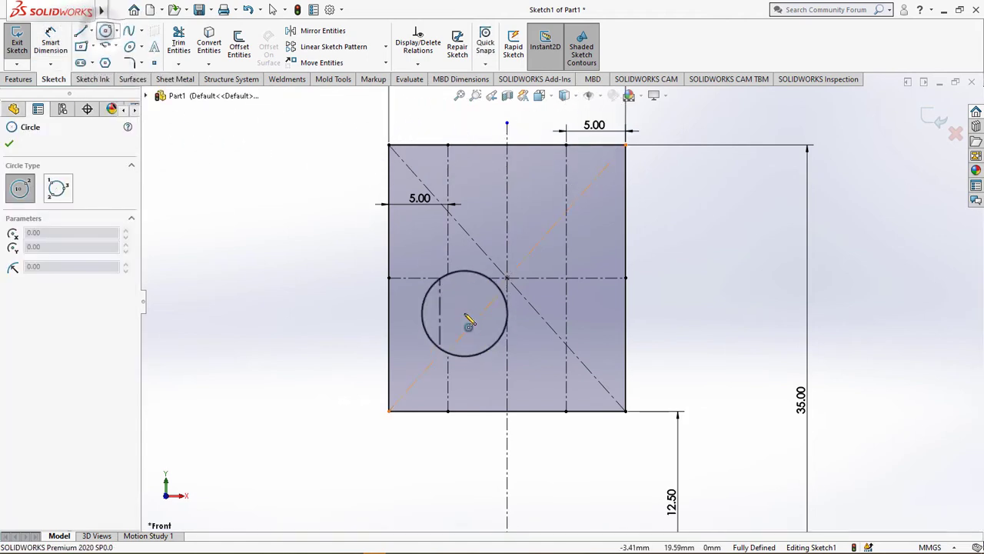
click(448, 277)
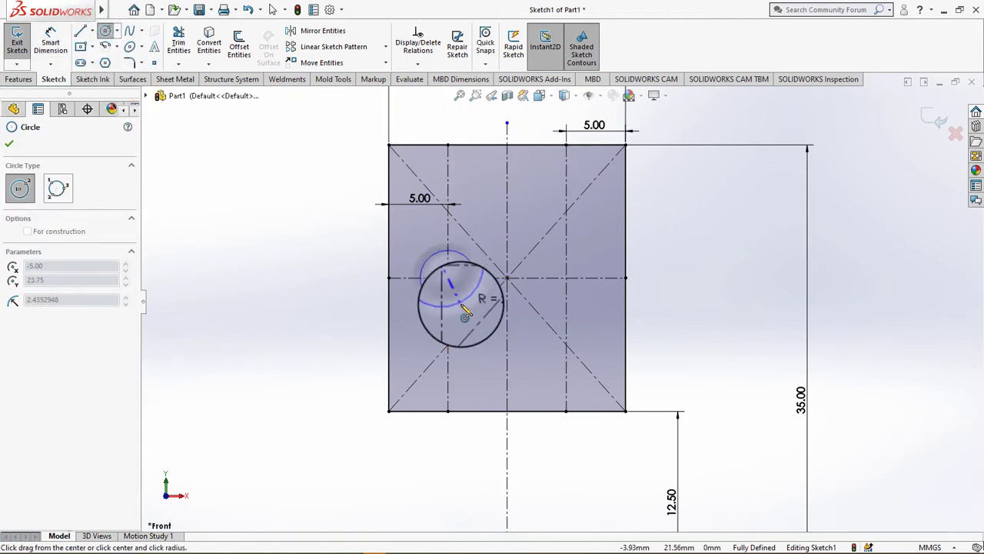
click(462, 303)
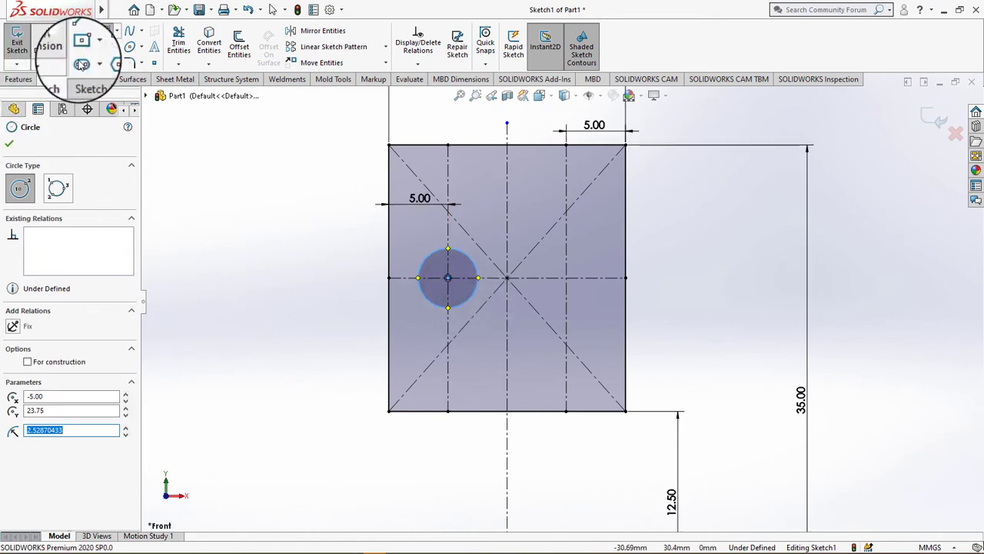
key(Escape)
click(464, 332)
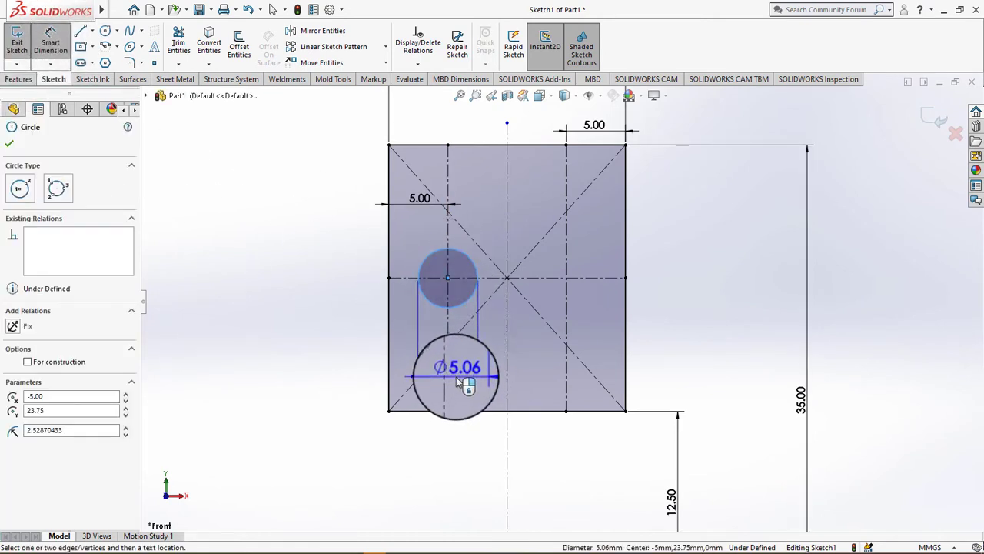
click(456, 377)
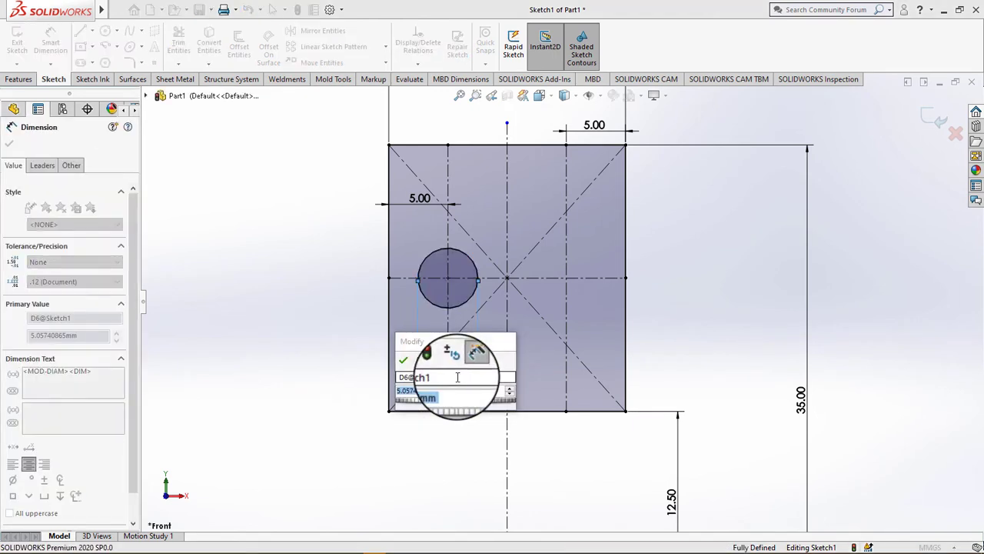
text(8)
key(Return)
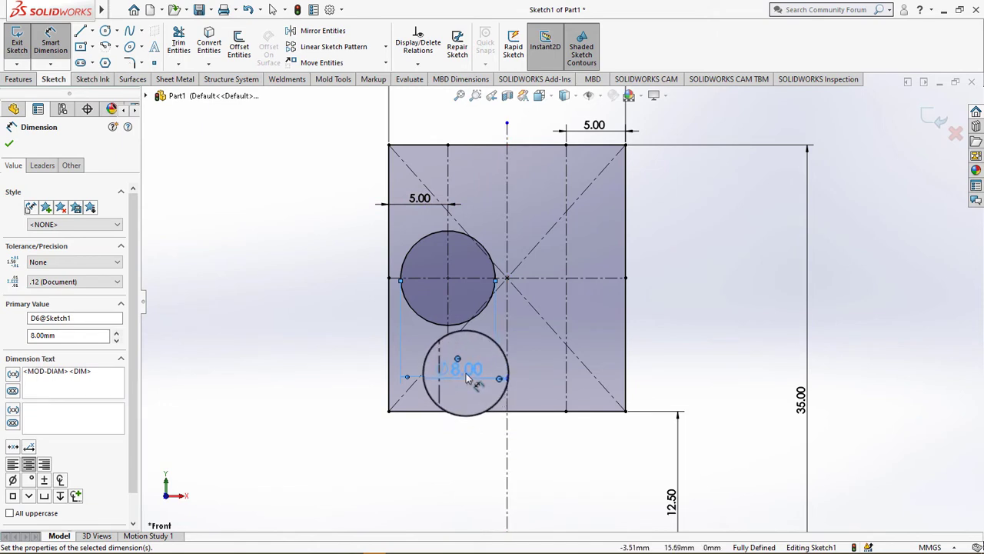
key(Escape)
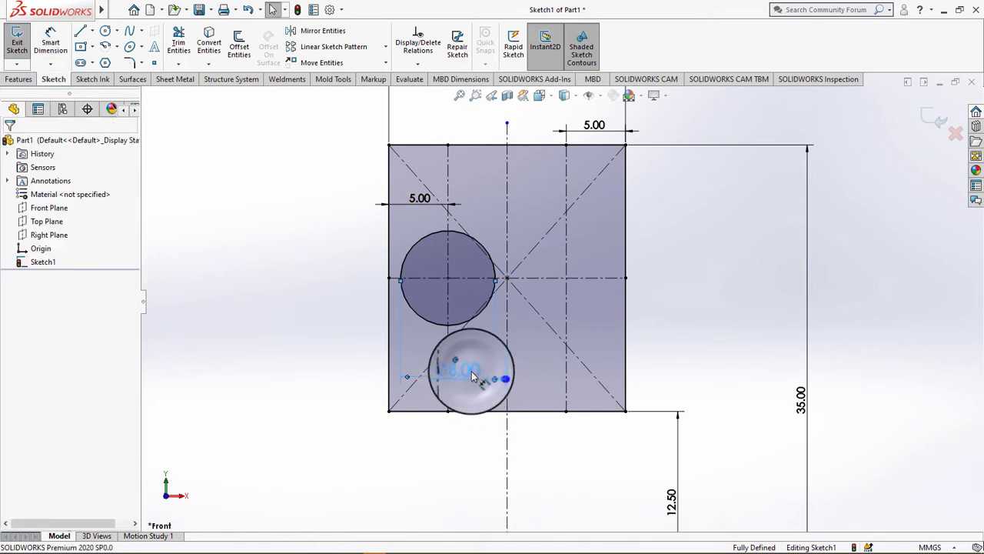
double_click(472, 375)
text(6.5)
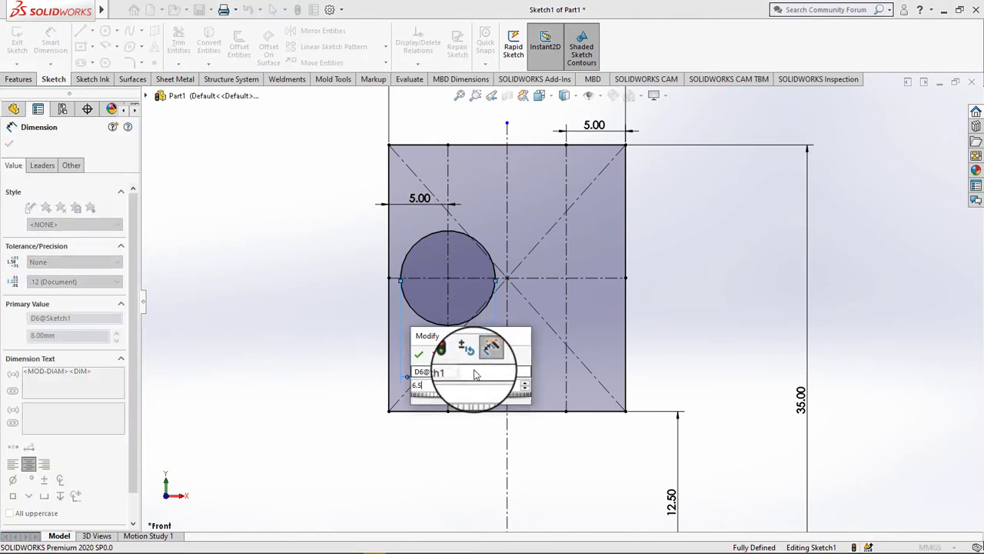
key(Return)
click(208, 246)
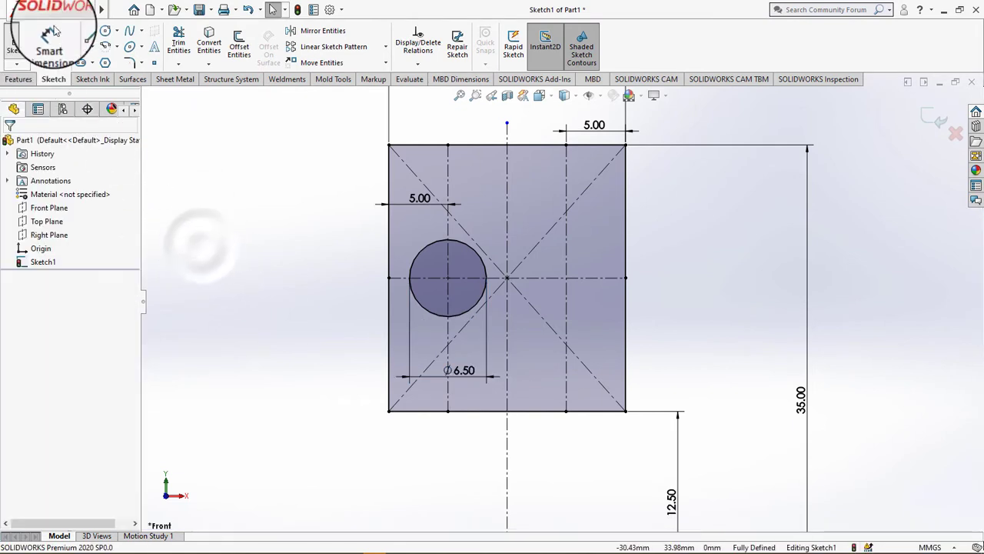
Draw a circle on the right construction line and dimension it Ø6.50
click(104, 30)
click(567, 278)
click(609, 278)
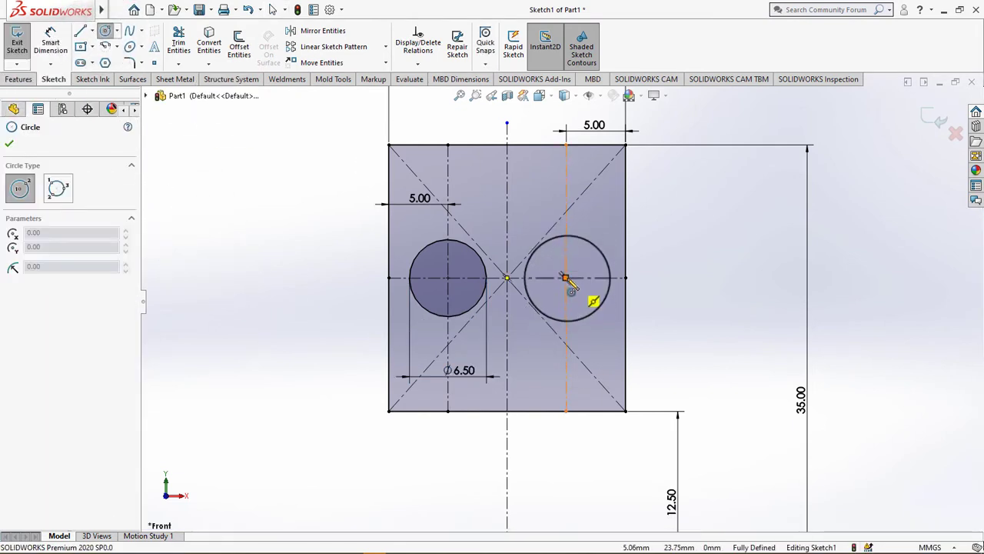
click(50, 47)
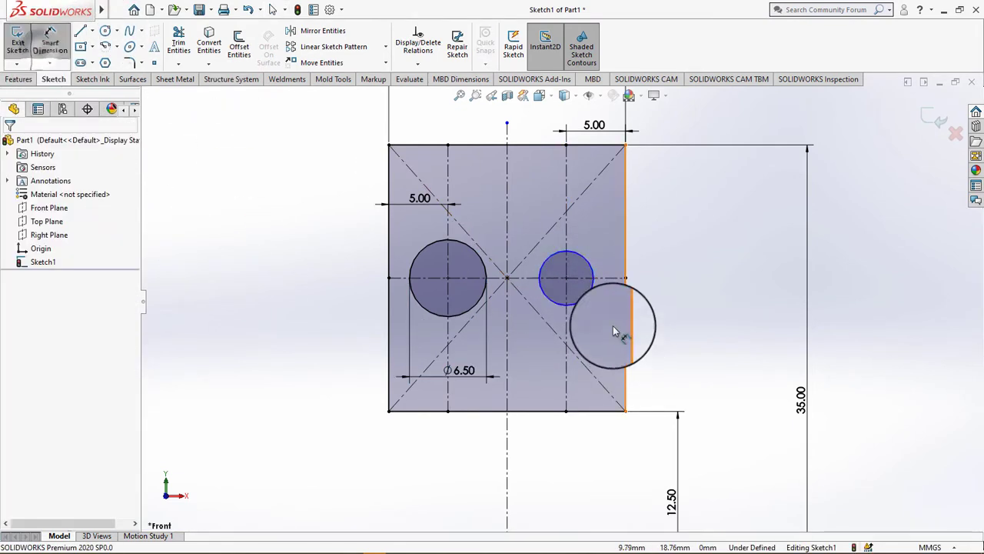
click(585, 299)
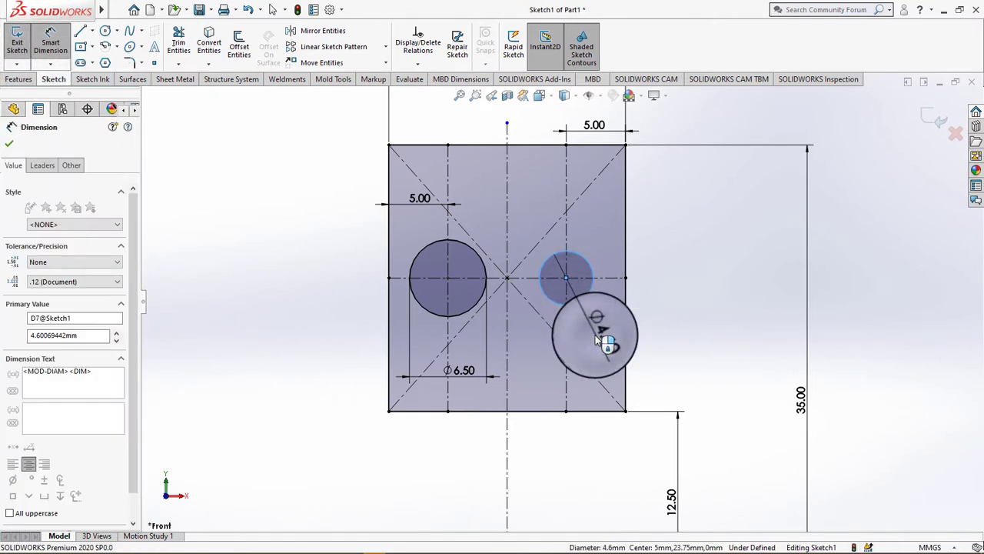
click(597, 341)
text(6.5)
key(Return)
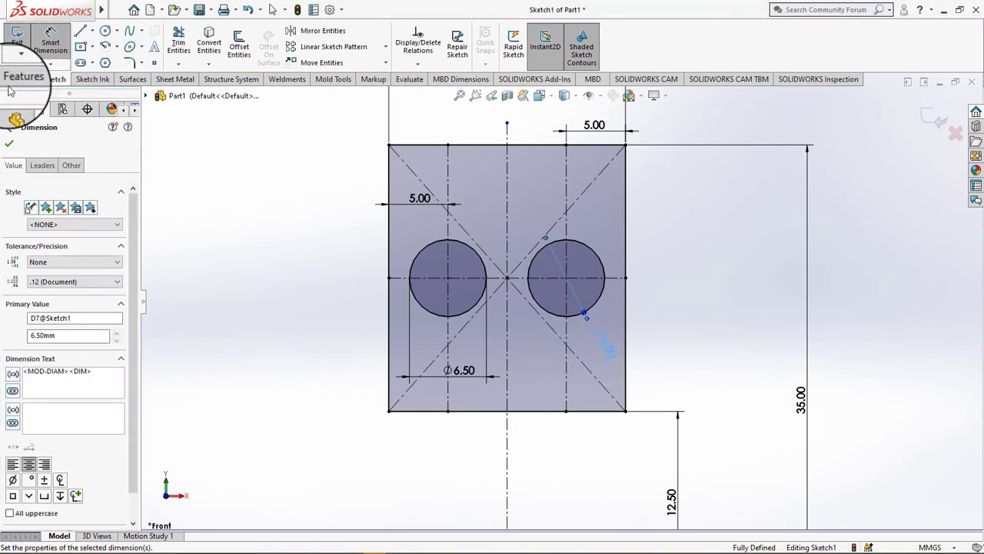
click(10, 146)
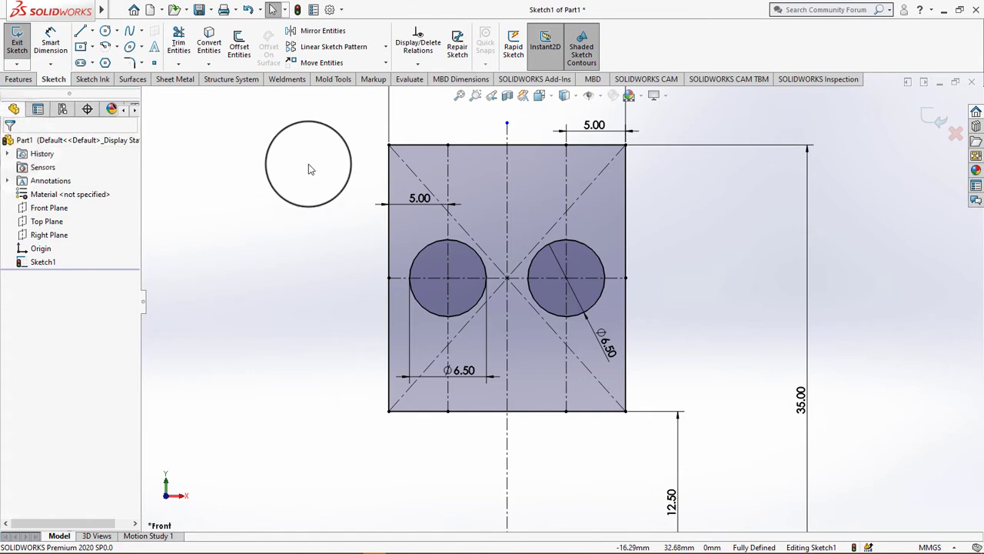
click(80, 31)
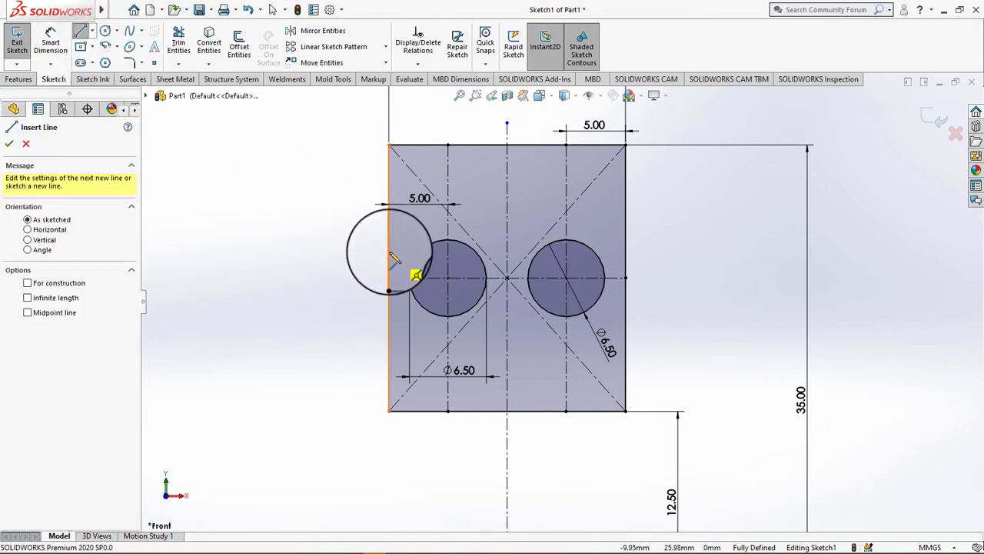
Draw two horizontal lines across the rectangle, symmetric about the horizontal centreline
click(389, 252)
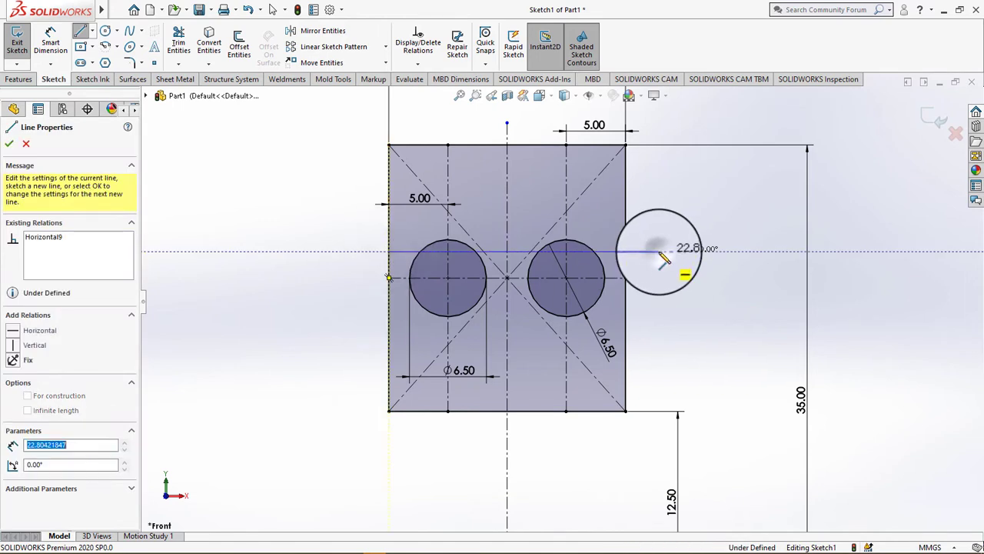
click(659, 252)
key(Escape)
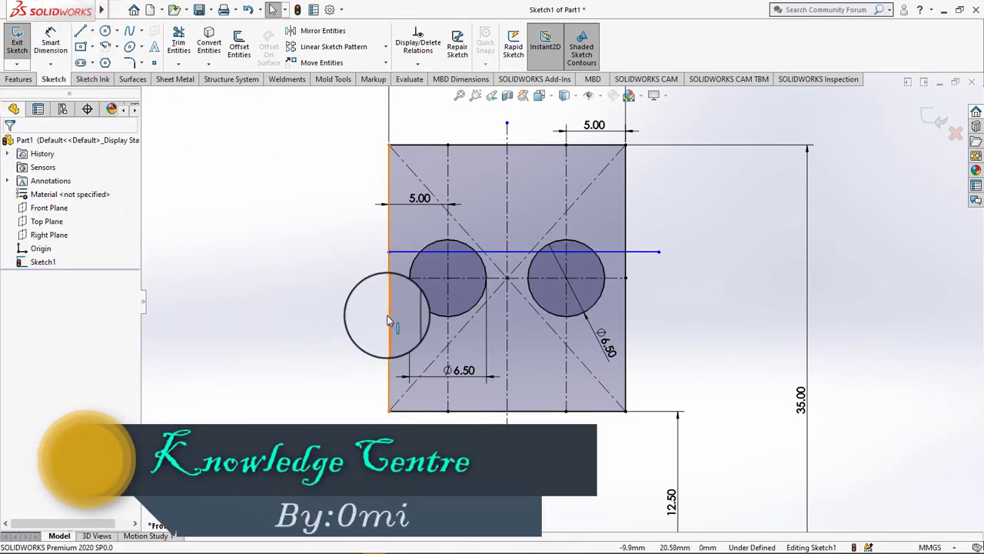
click(81, 31)
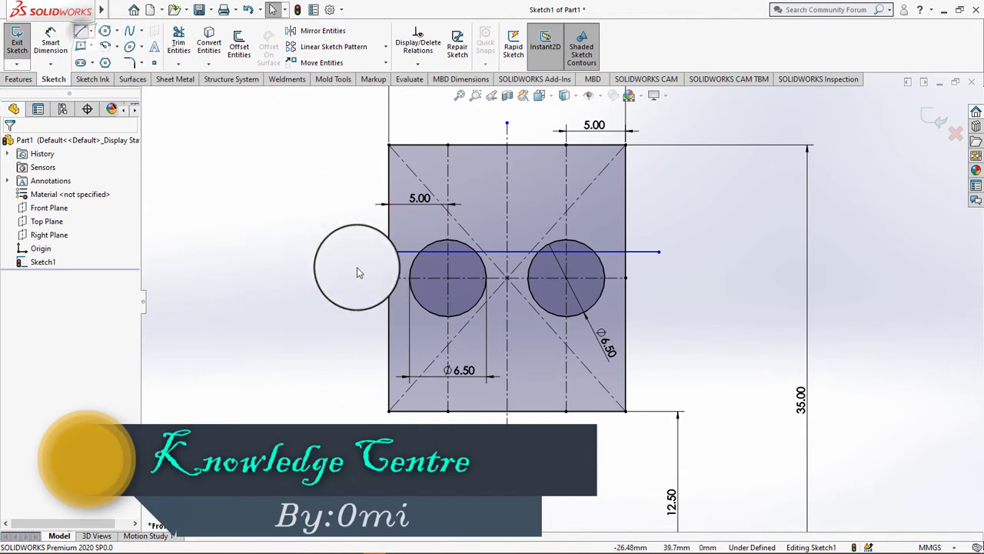
click(389, 321)
click(691, 322)
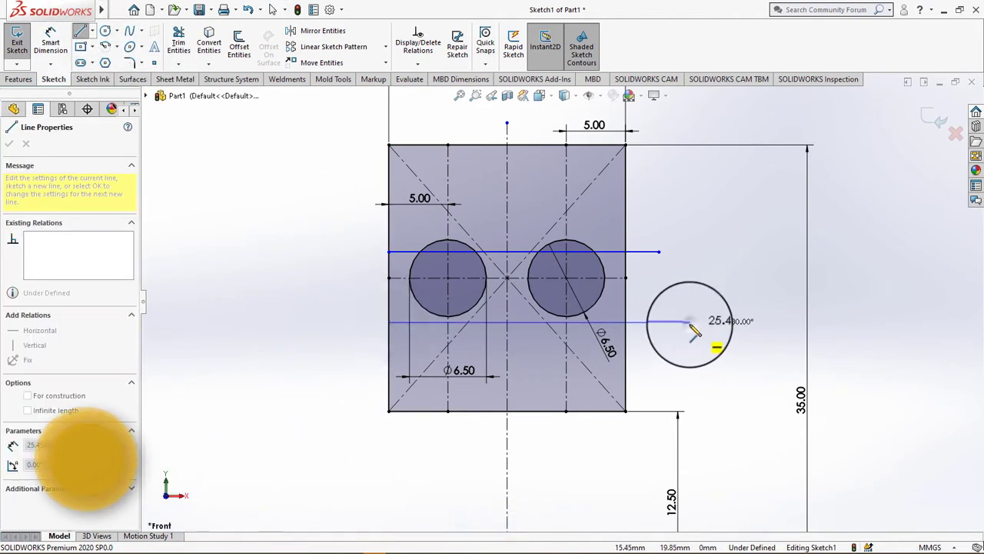
key(Escape)
click(603, 251)
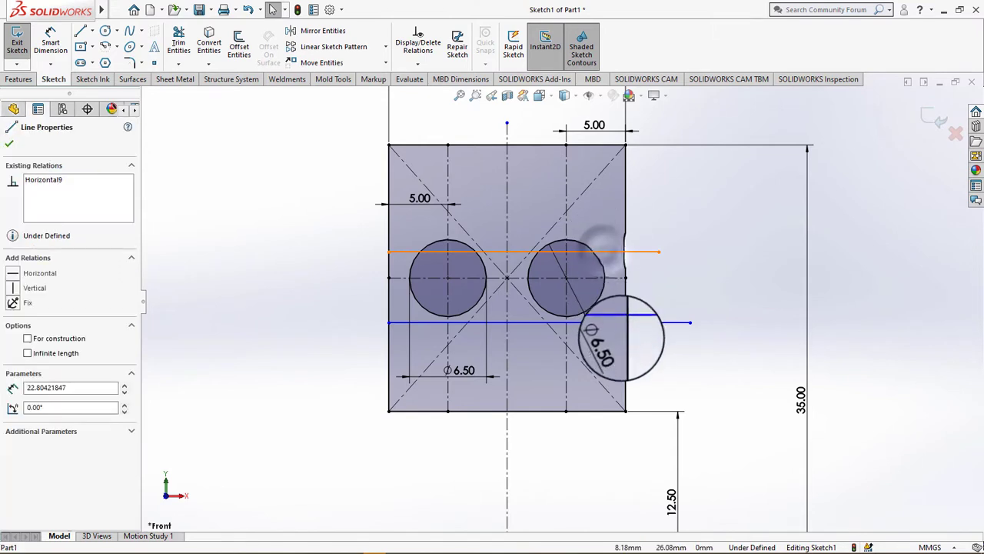
ctrl+click(638, 321)
ctrl+click(607, 276)
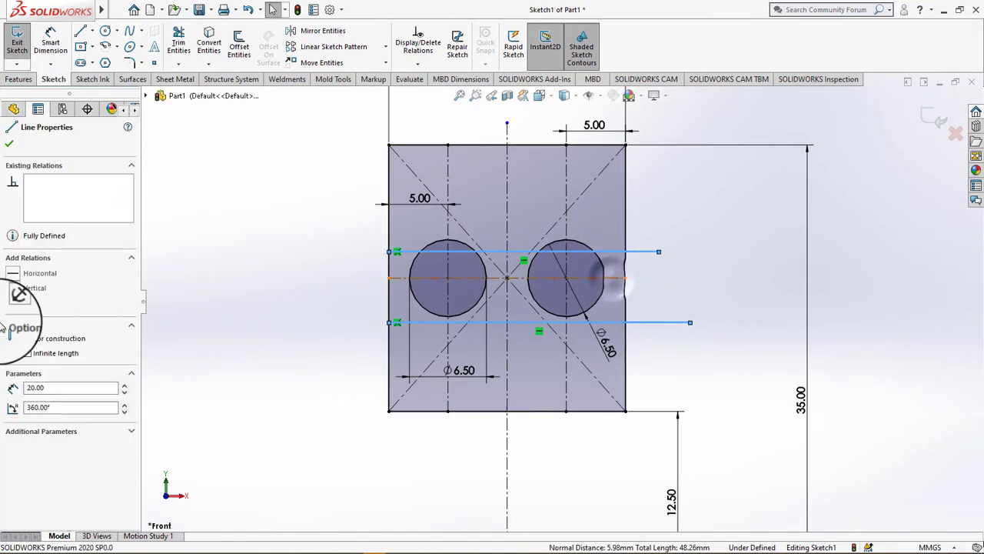
click(30, 419)
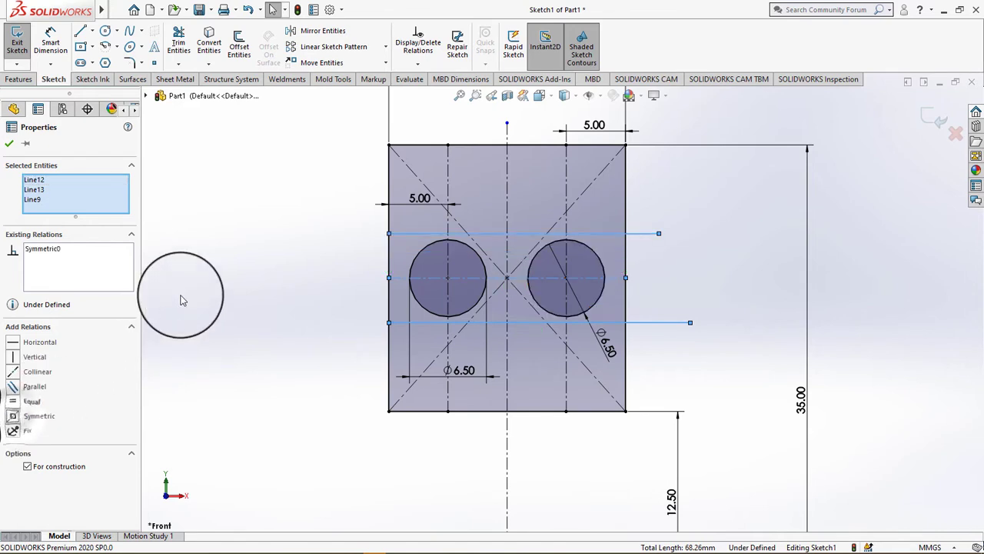
click(185, 296)
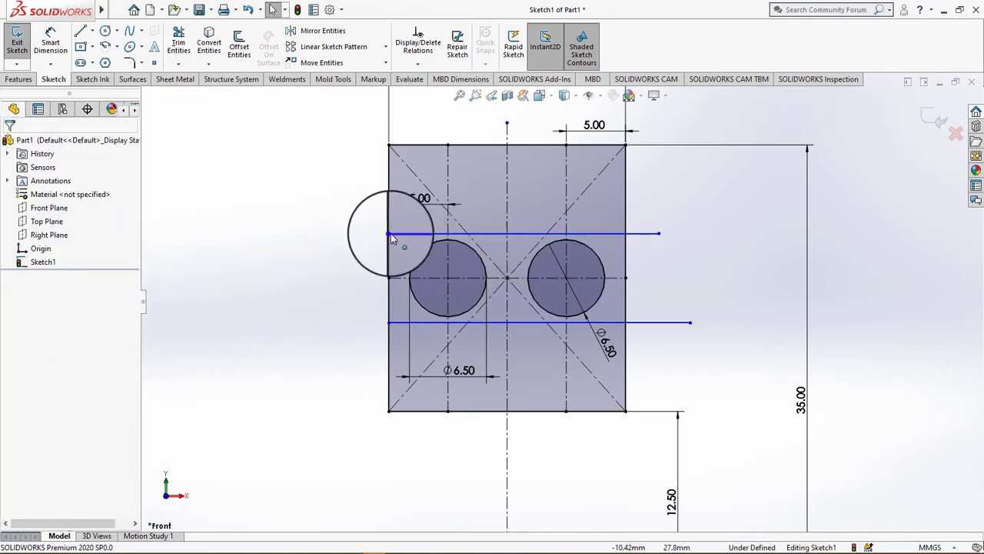
Pull the lines closer to the hole centres and dimension them 4.50 apart
drag(398, 250, 399, 255)
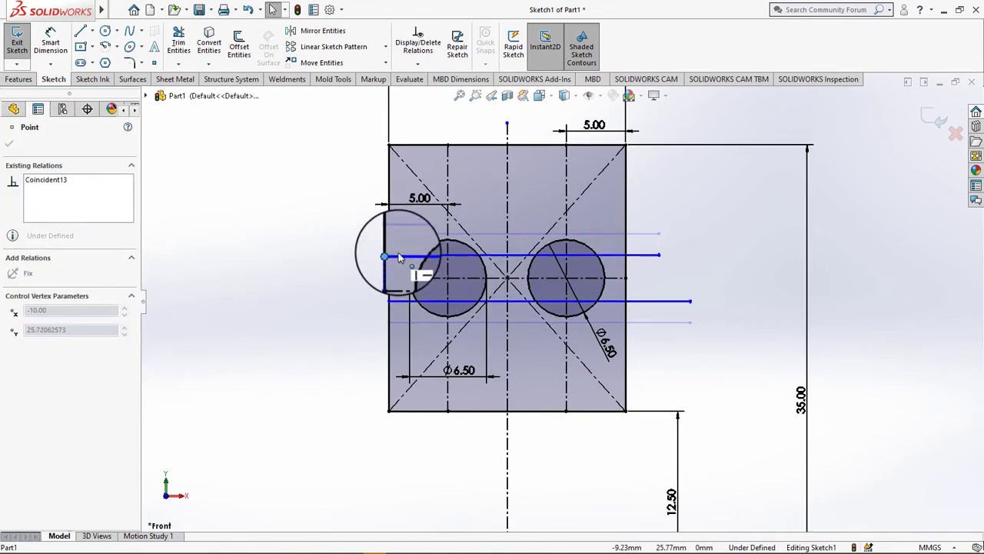
click(50, 42)
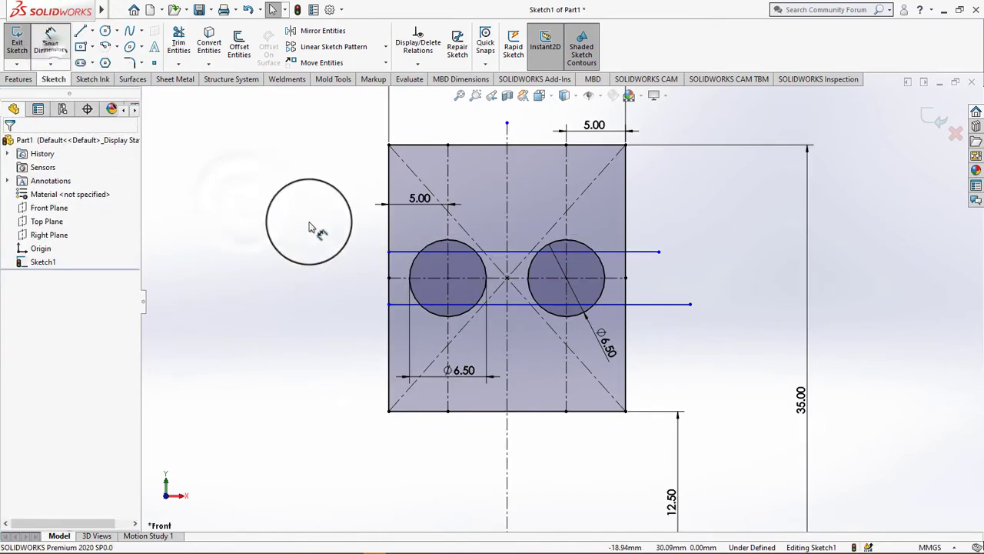
click(398, 253)
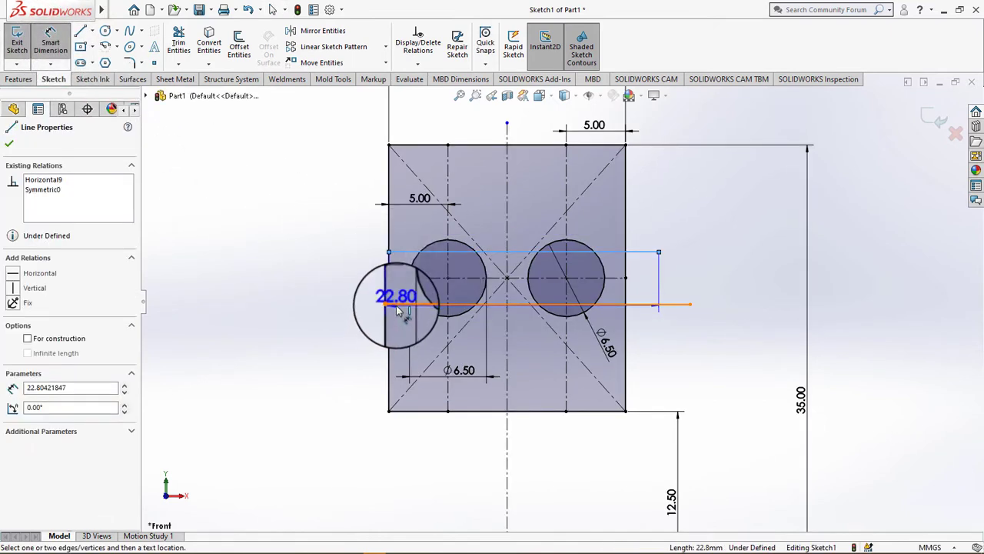
click(396, 305)
click(371, 287)
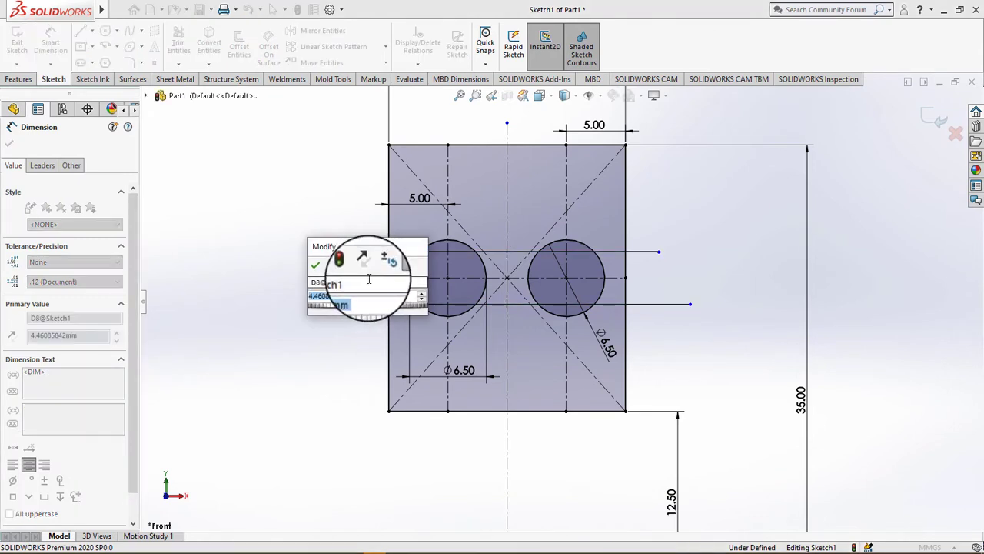
text(4.5)
key(Return)
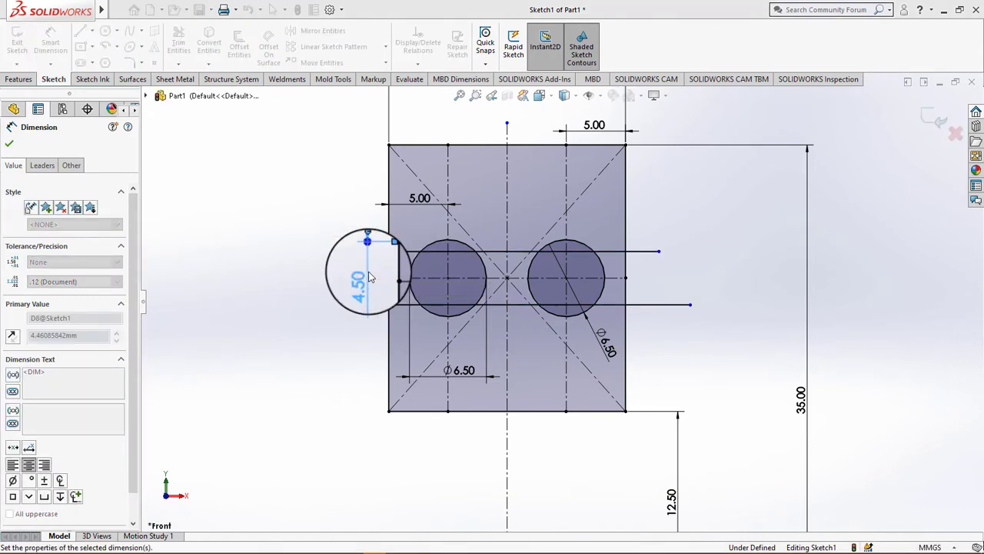
click(16, 139)
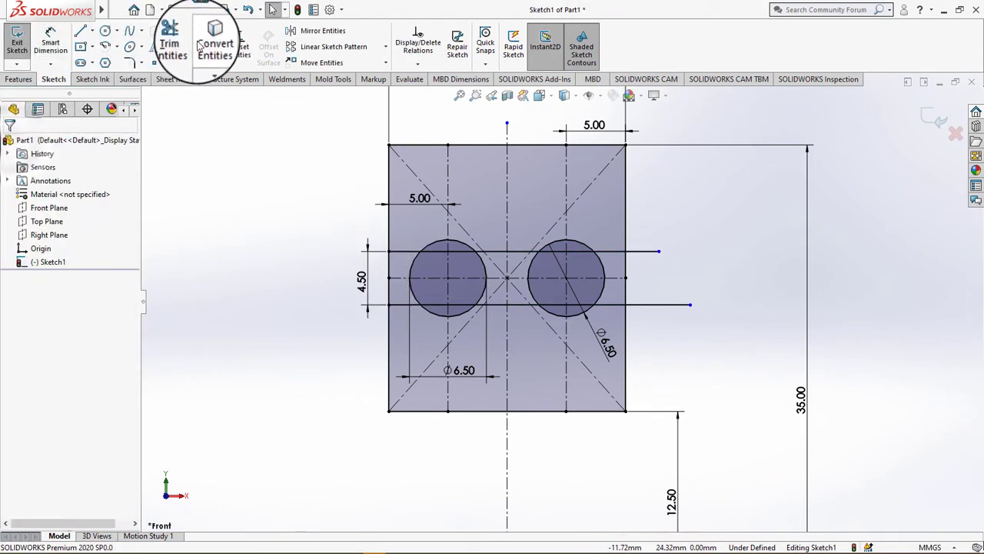
Power-trim the line extensions and the arc and line pieces inside both holes, undoing three trims
drag(670, 225, 652, 311)
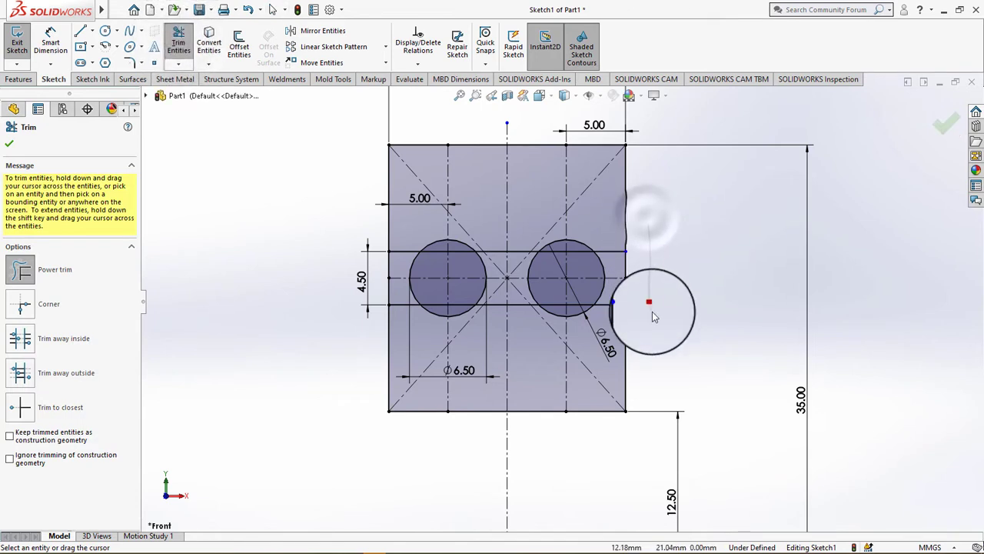
scroll(623, 269, down, 5)
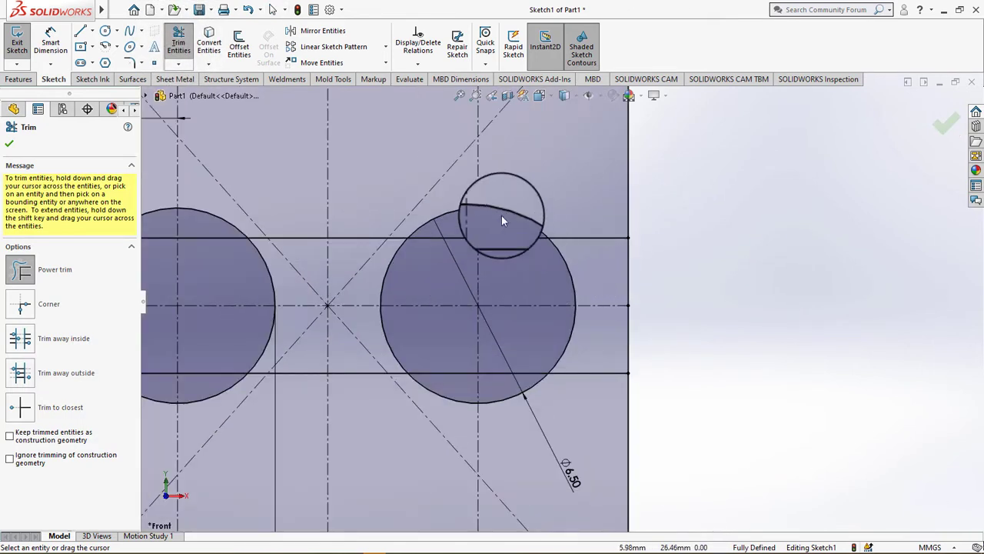
drag(588, 271, 537, 282)
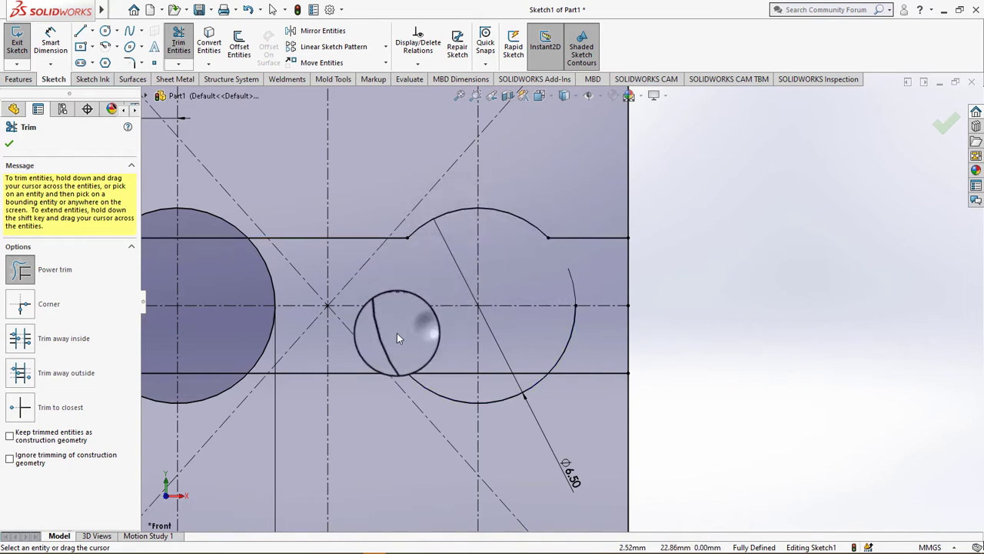
drag(440, 366, 559, 335)
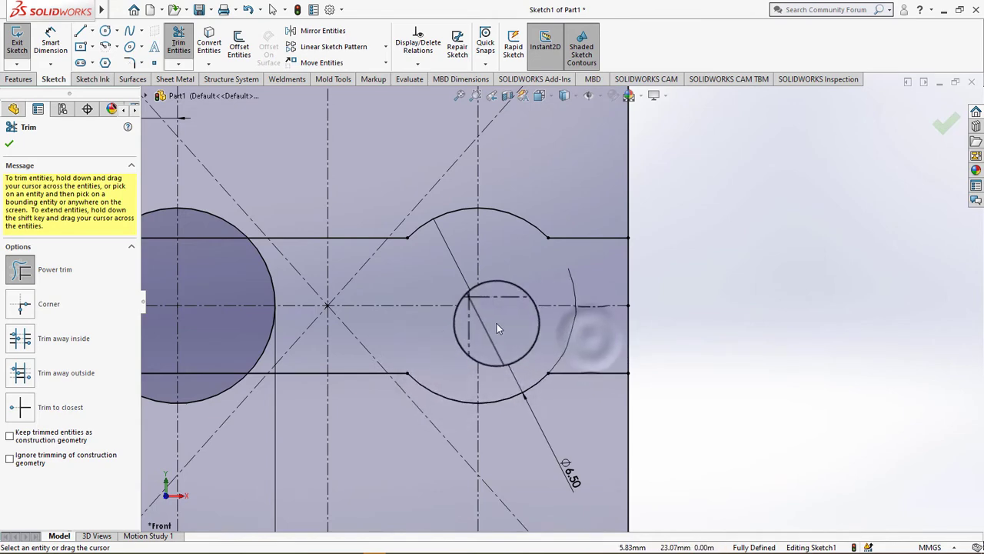
scroll(497, 323, up, 2)
scroll(410, 280, down, 2)
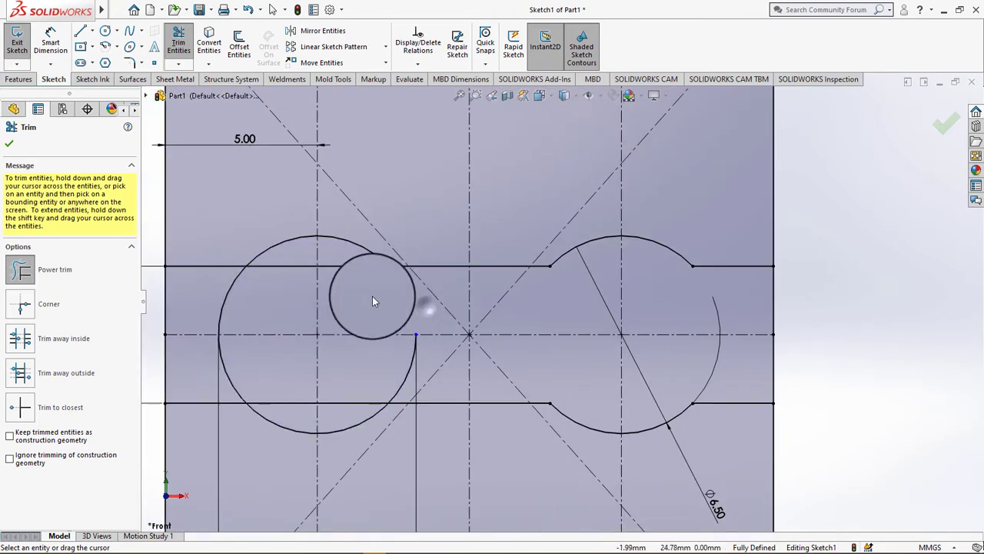
drag(358, 290, 287, 257)
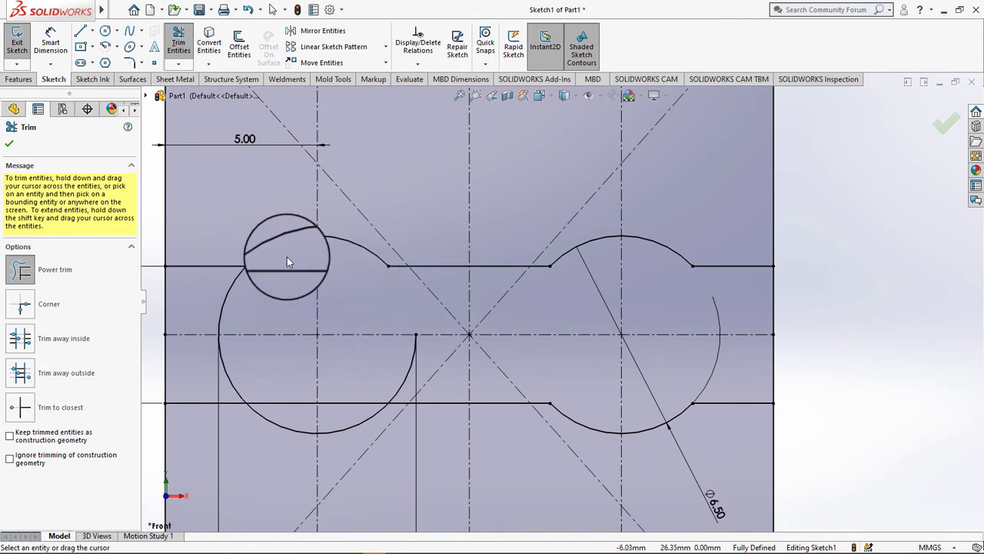
mouse_move(226, 361)
mouse_down()
mouse_move(217, 368)
mouse_move(286, 406)
mouse_move(288, 386)
mouse_move(321, 399)
mouse_move(277, 392)
mouse_up()
drag(375, 378, 406, 391)
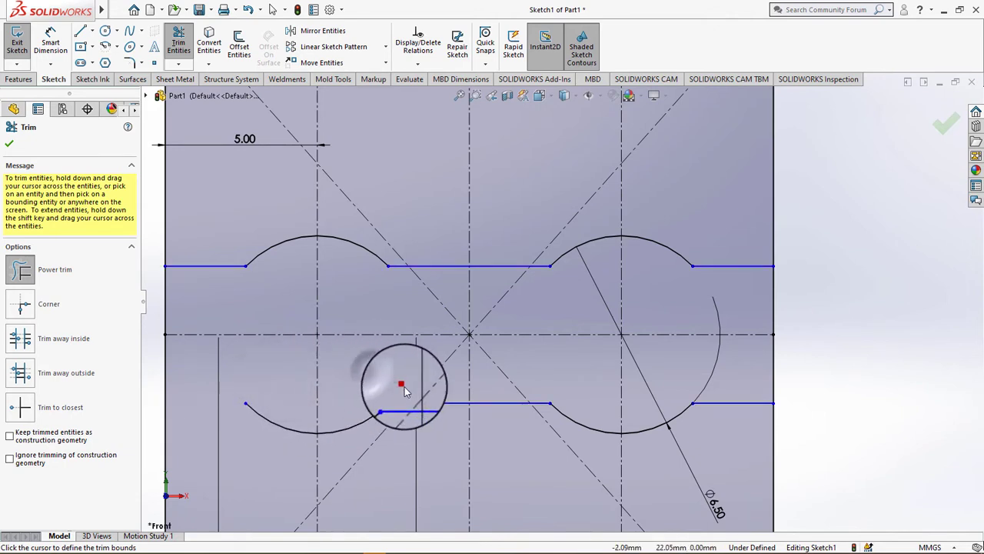
key(Escape)
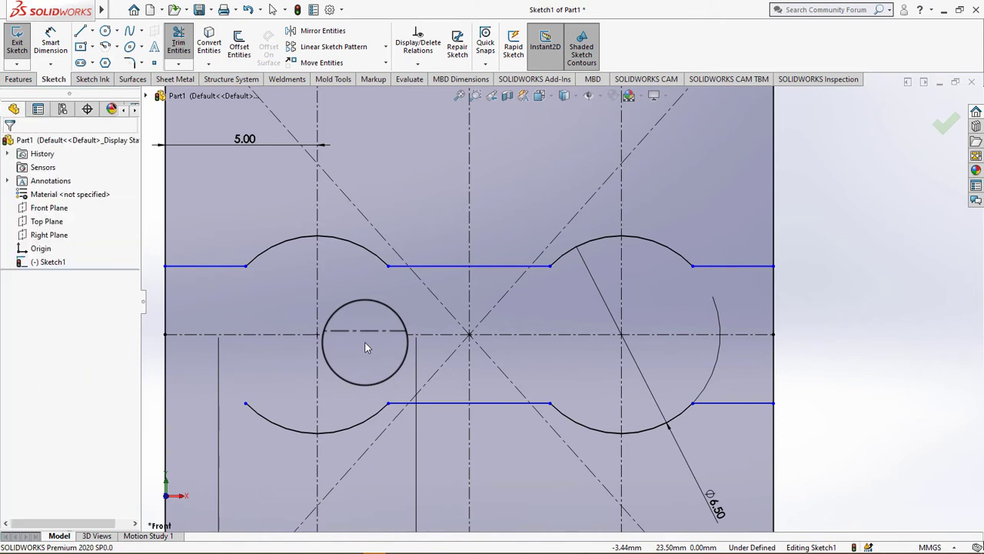
key(ctrl+z)
key(ctrl+z)
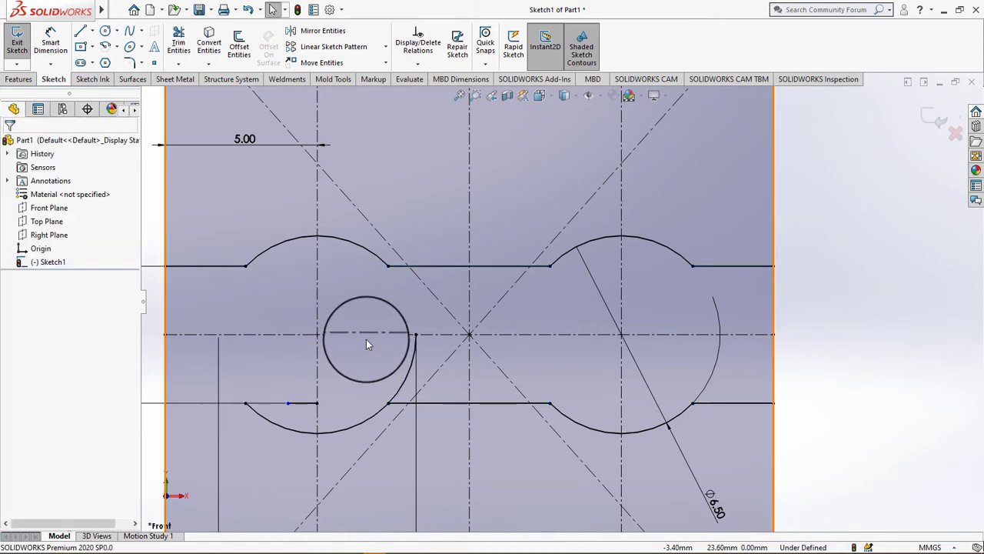
key(ctrl+z)
key(ctrl+z)
key(ctrl+z)
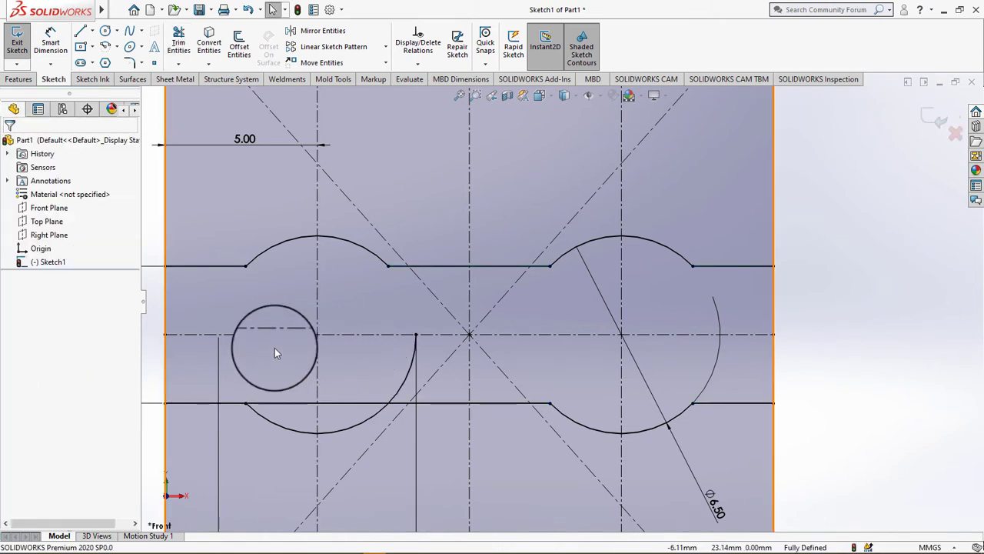
key(ctrl+z)
Trim the rectangle edges and leftover pieces across the slot opening
click(179, 42)
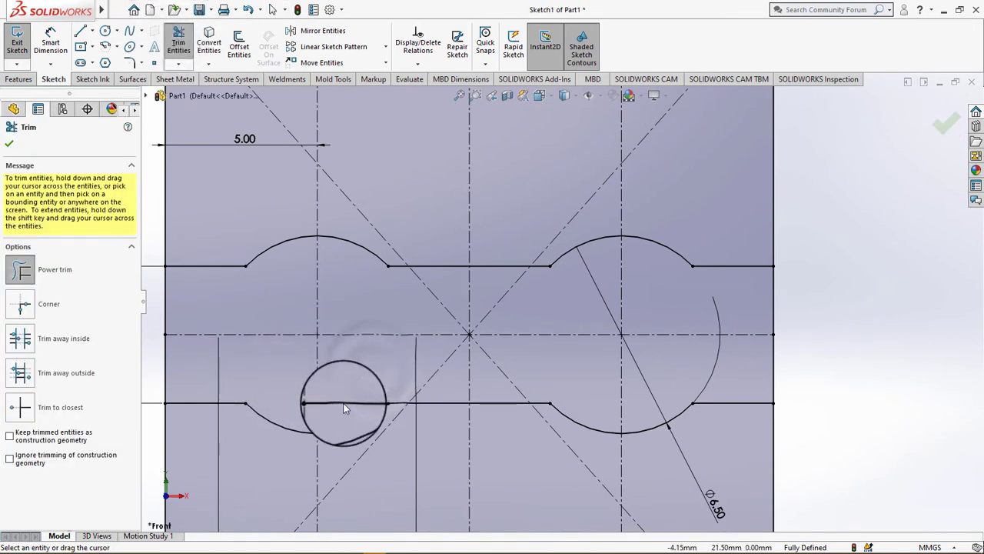
scroll(338, 389, up, 5)
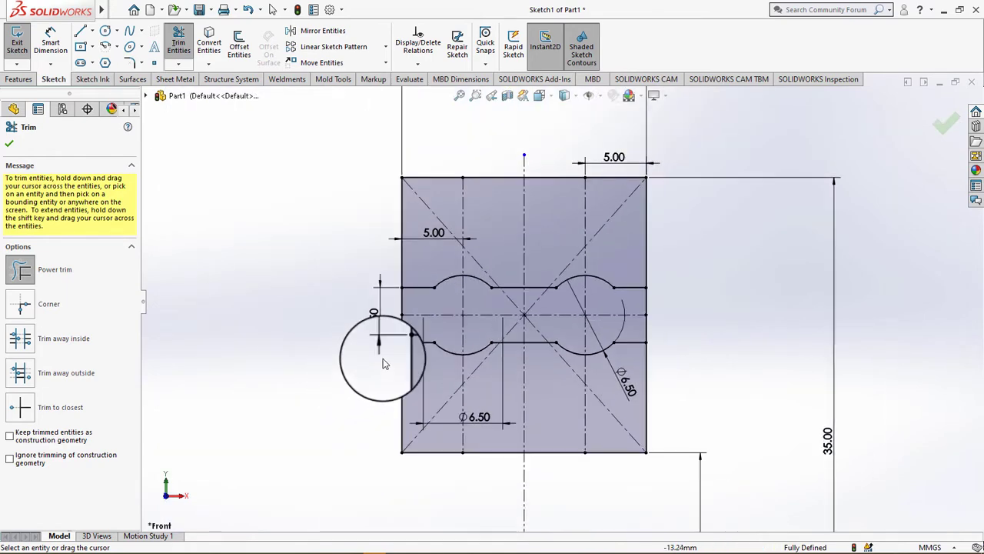
scroll(375, 353, down, 2)
scroll(420, 313, down, 2)
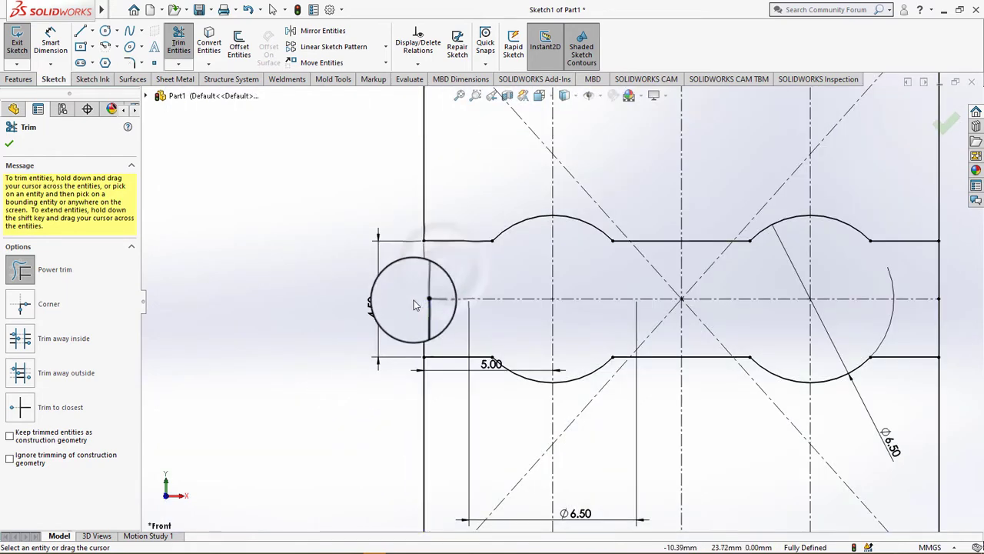
drag(431, 325, 437, 318)
mouse_move(568, 323)
mouse_down()
mouse_move(801, 285)
mouse_move(753, 285)
mouse_up()
mouse_move(650, 285)
mouse_down()
mouse_move(659, 341)
mouse_move(644, 335)
mouse_up()
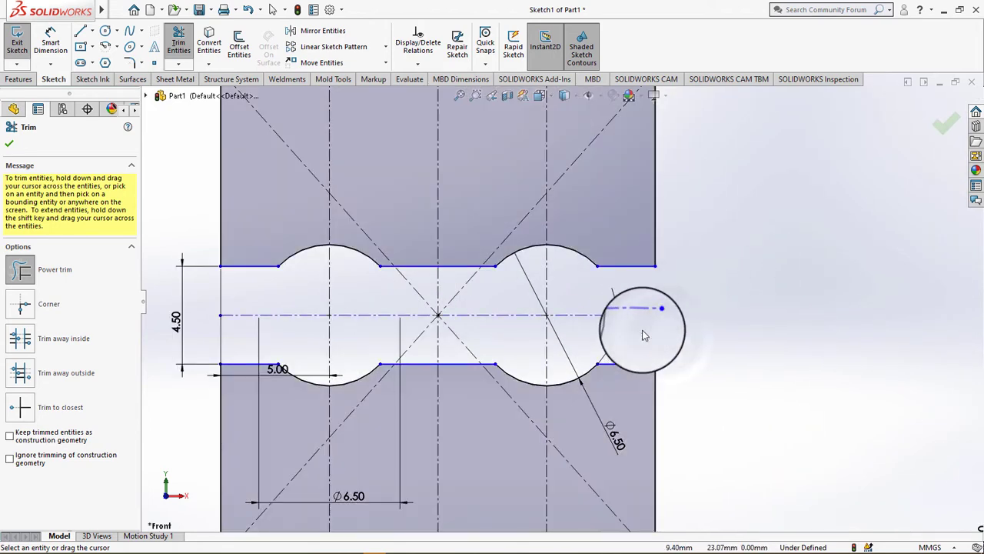
click(9, 146)
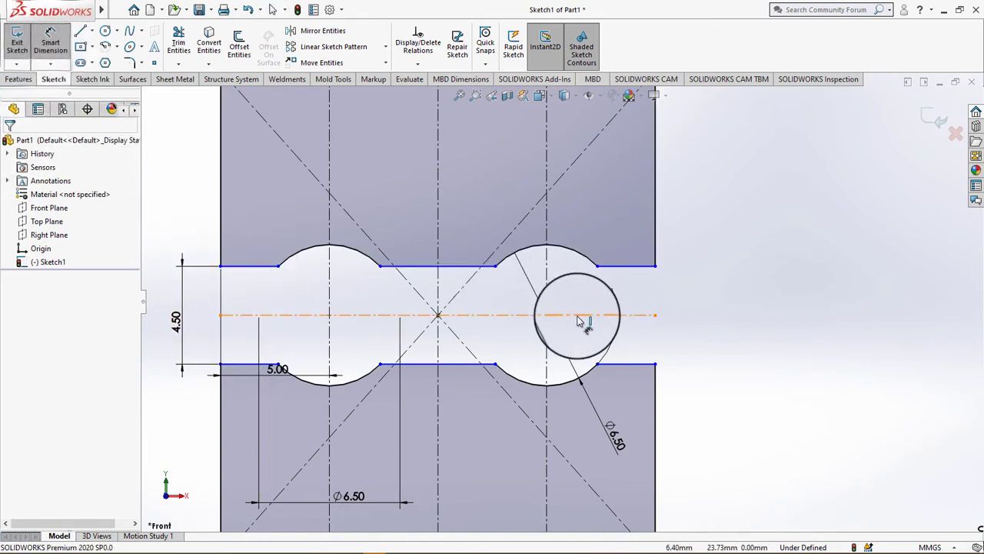
Dimension the slot centreline 23.75 above the lower horizontal centerline
key(f)
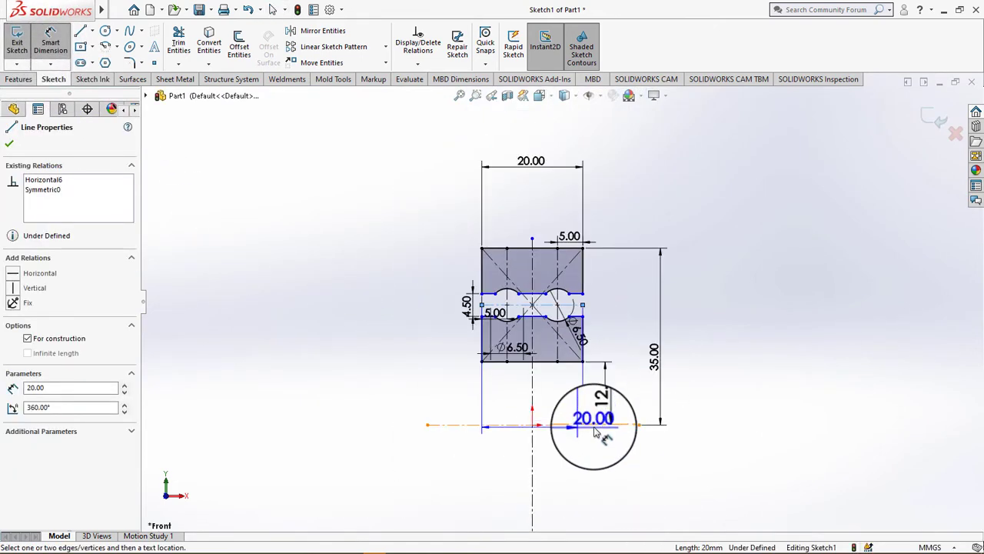
click(597, 425)
click(633, 361)
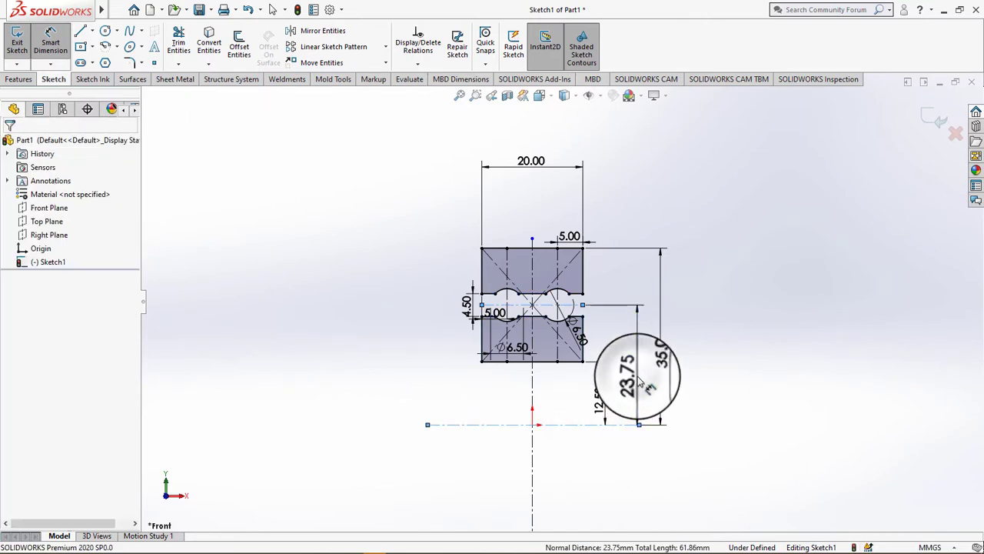
click(588, 359)
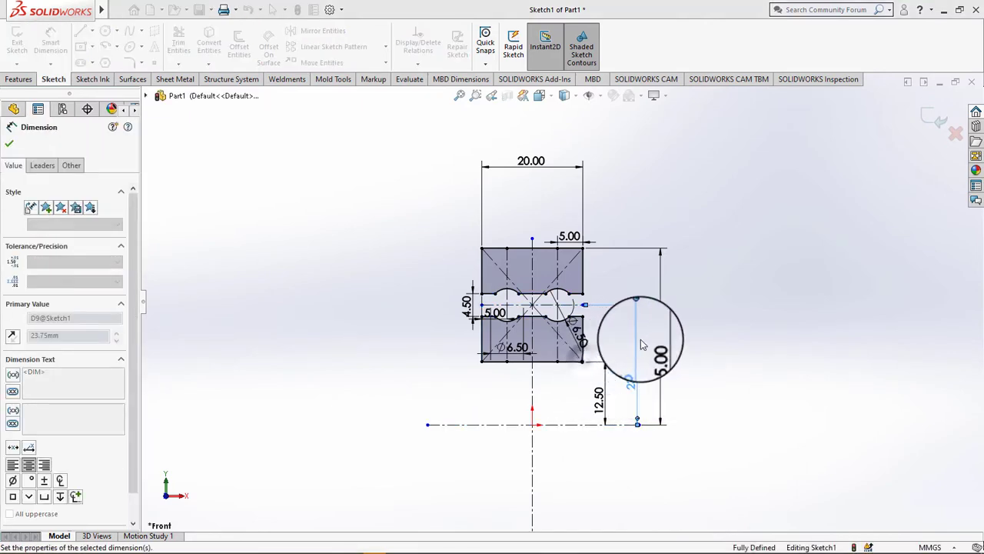
scroll(671, 344, down, 2)
scroll(671, 345, down, 1)
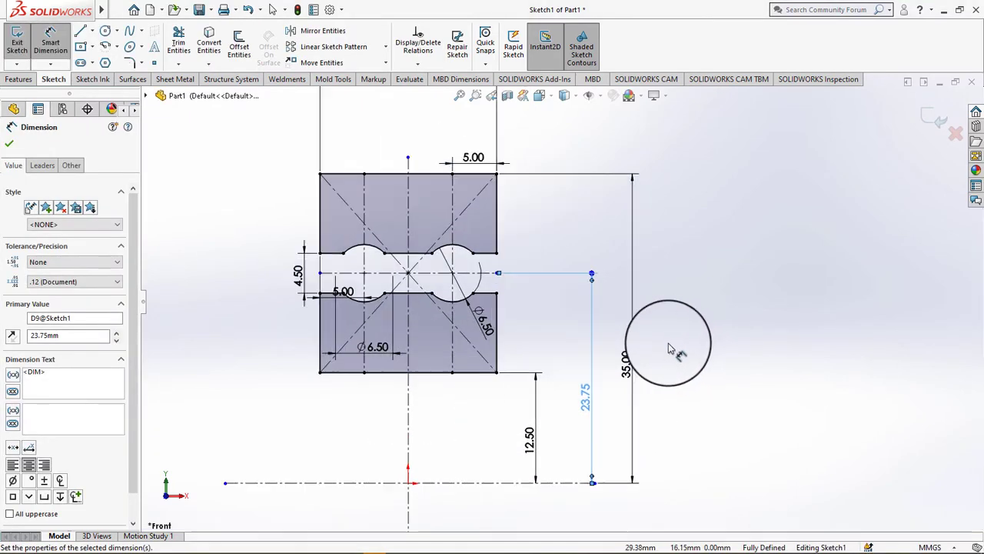
click(23, 144)
click(130, 62)
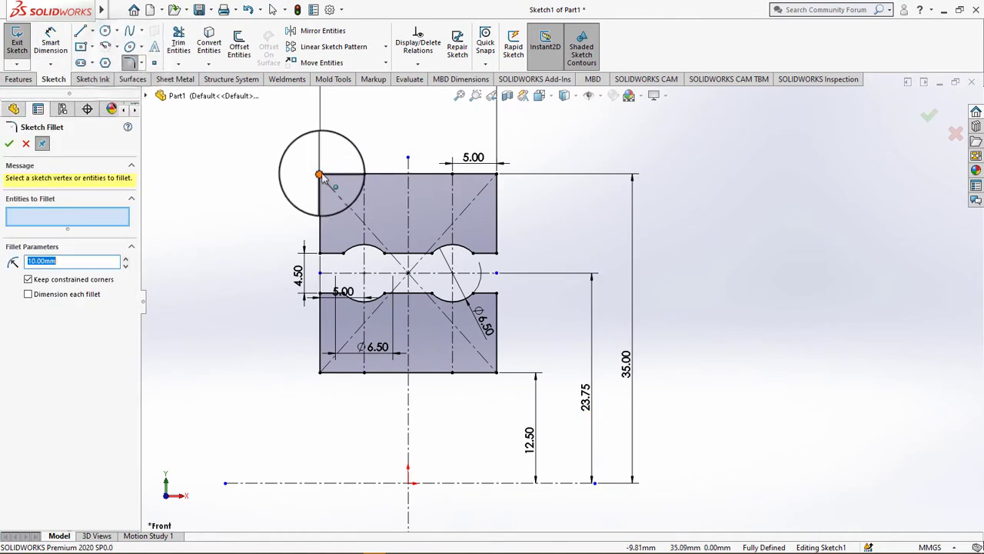
Apply R3 sketch fillets to the top-left, top-right, bottom-left and bottom-right corners
click(320, 174)
click(121, 264)
text(3)
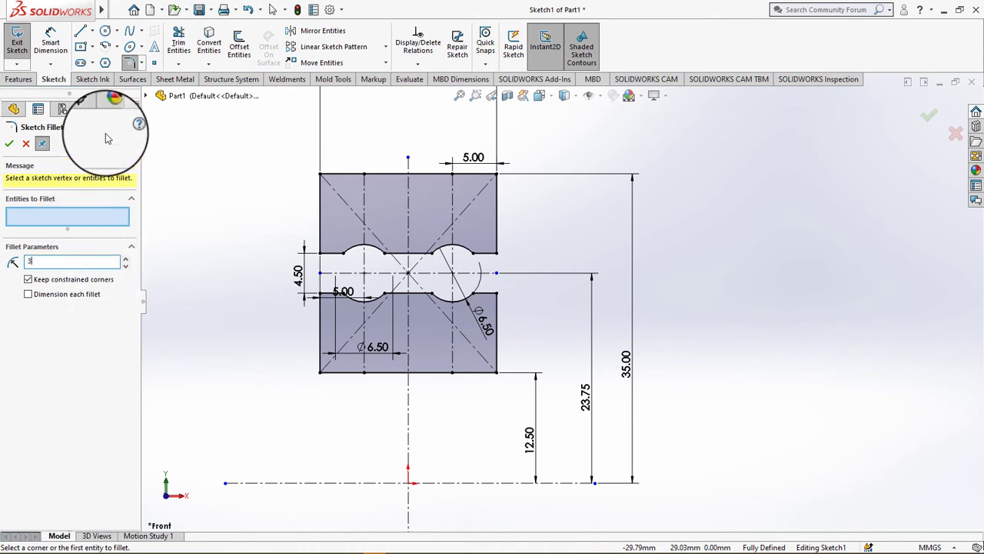
click(319, 174)
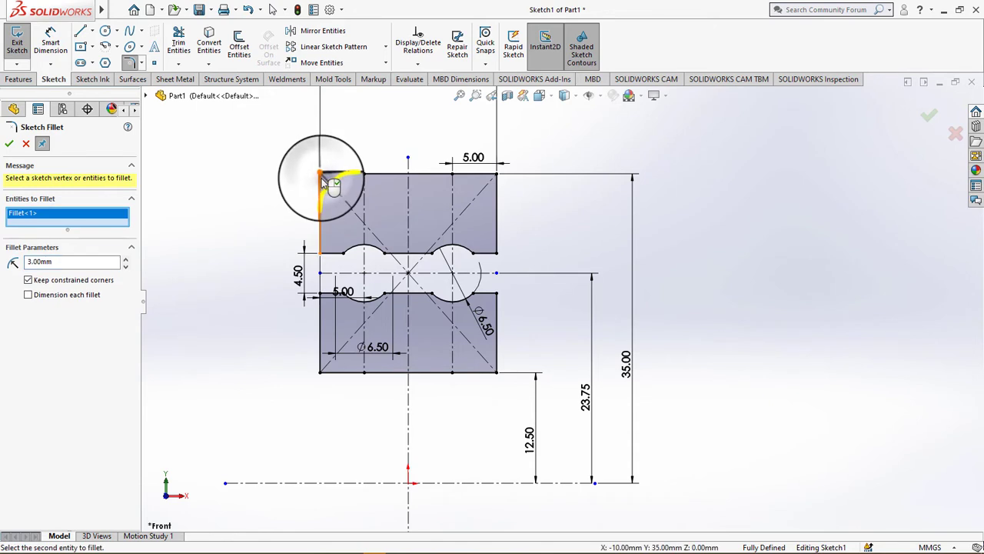
click(498, 175)
click(320, 372)
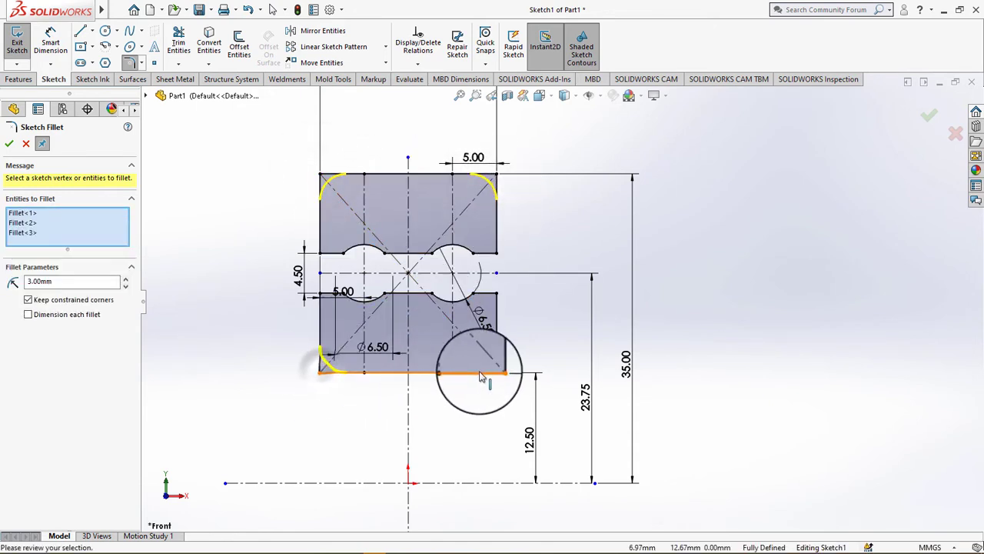
click(496, 373)
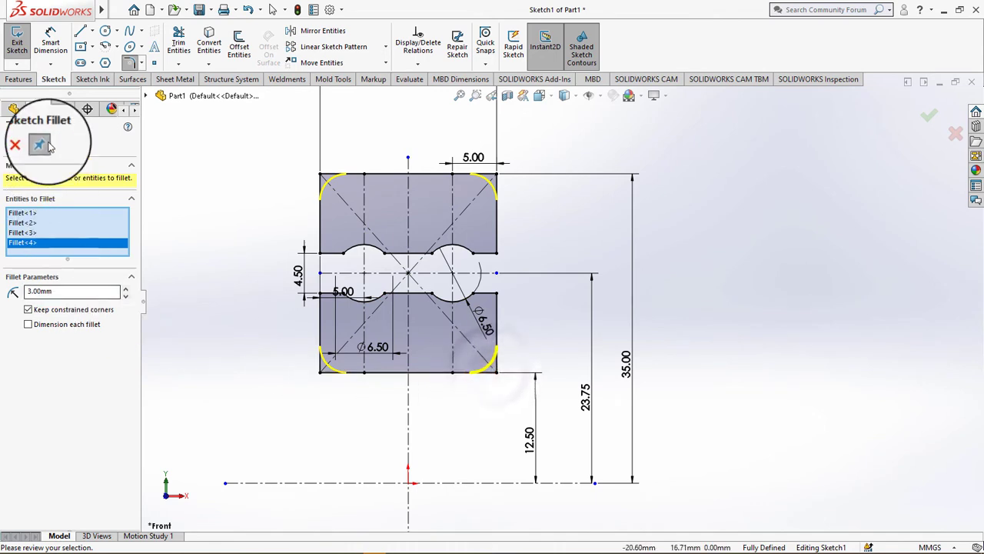
click(127, 68)
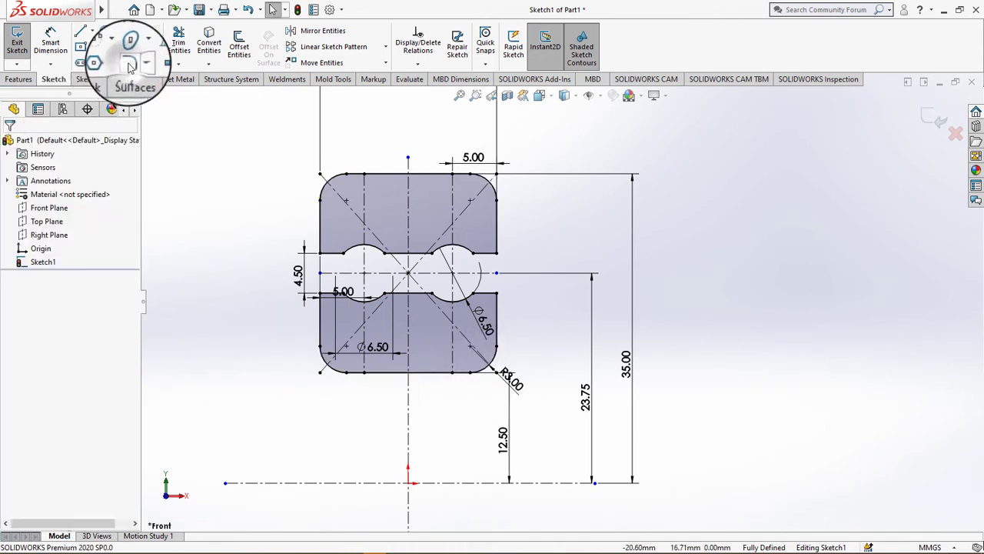
Inspect the coordinate properties of the point at the left end of the gap
click(320, 255)
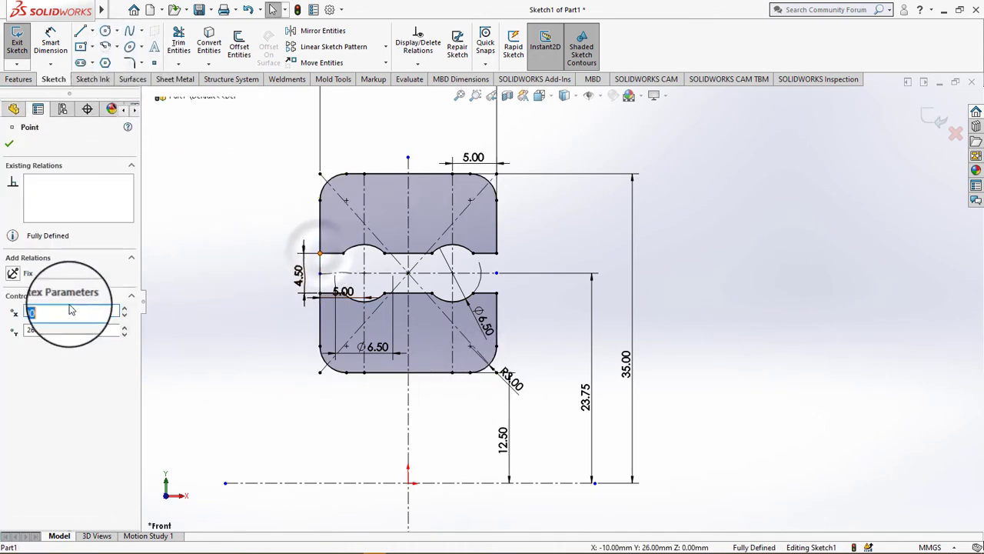
double_click(80, 309)
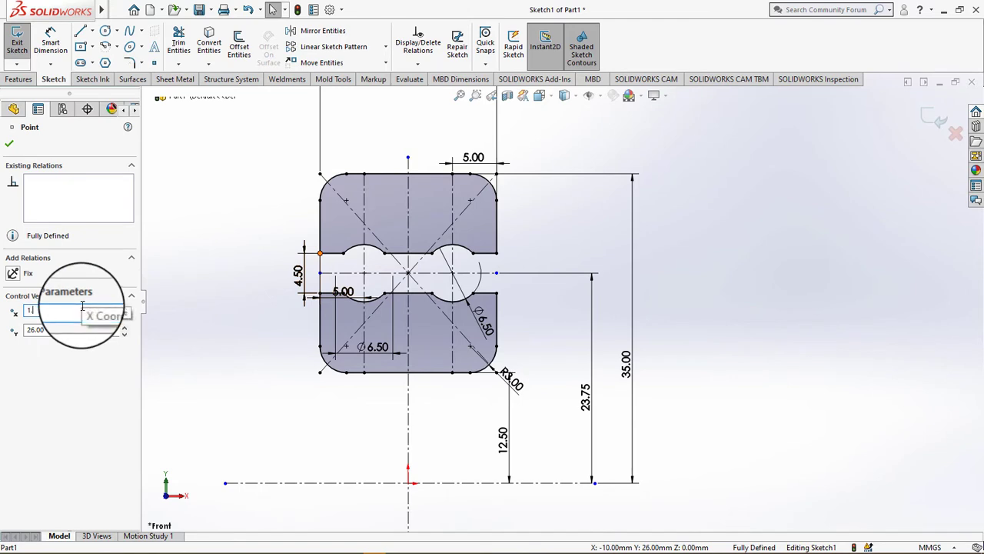
click(321, 255)
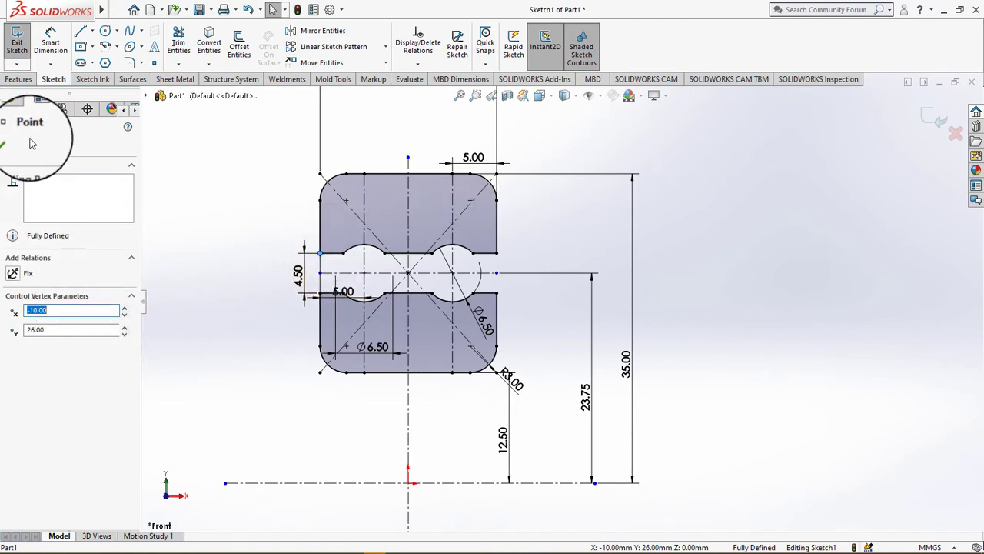
key(Escape)
Round the upper and lower left and right gap corners with 1 mm sketch fillets
click(129, 62)
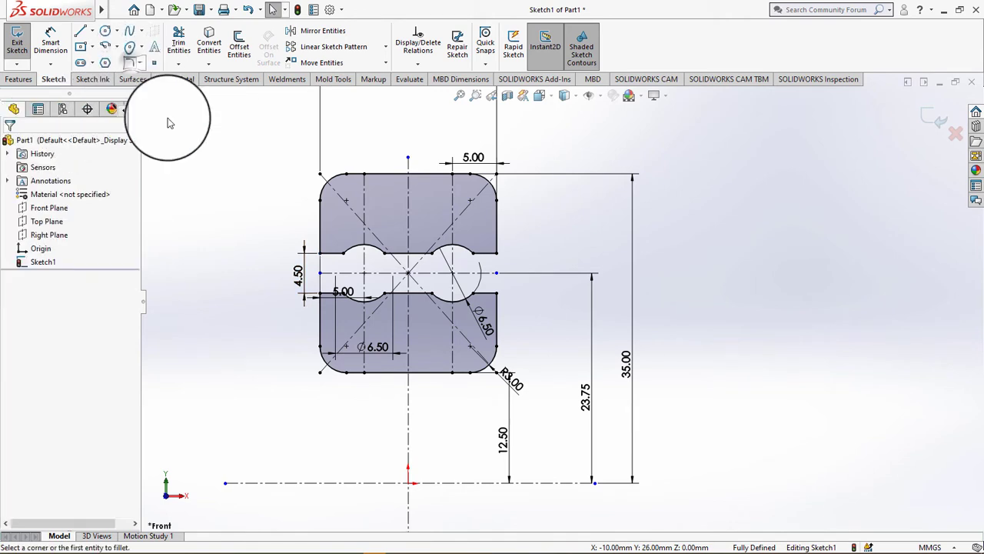
click(321, 254)
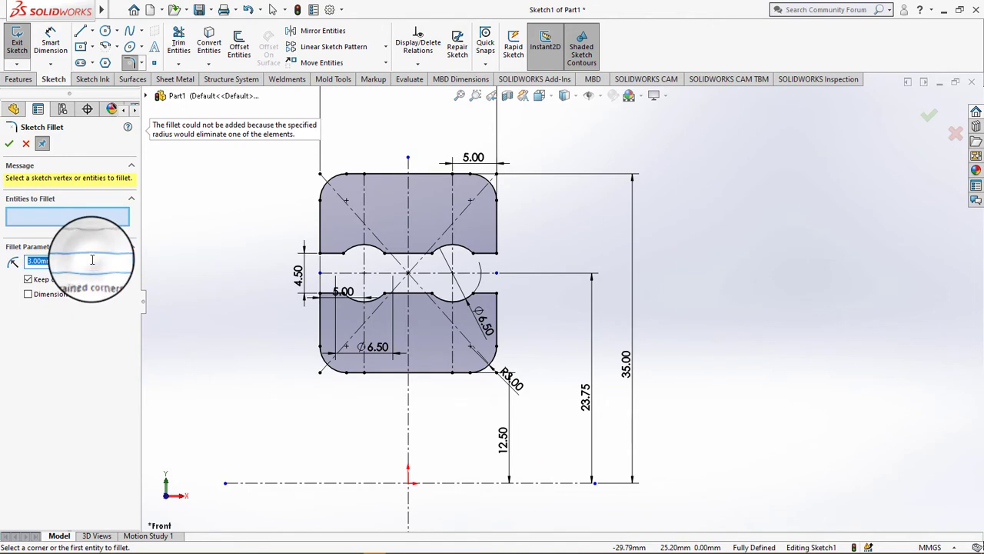
text(1)
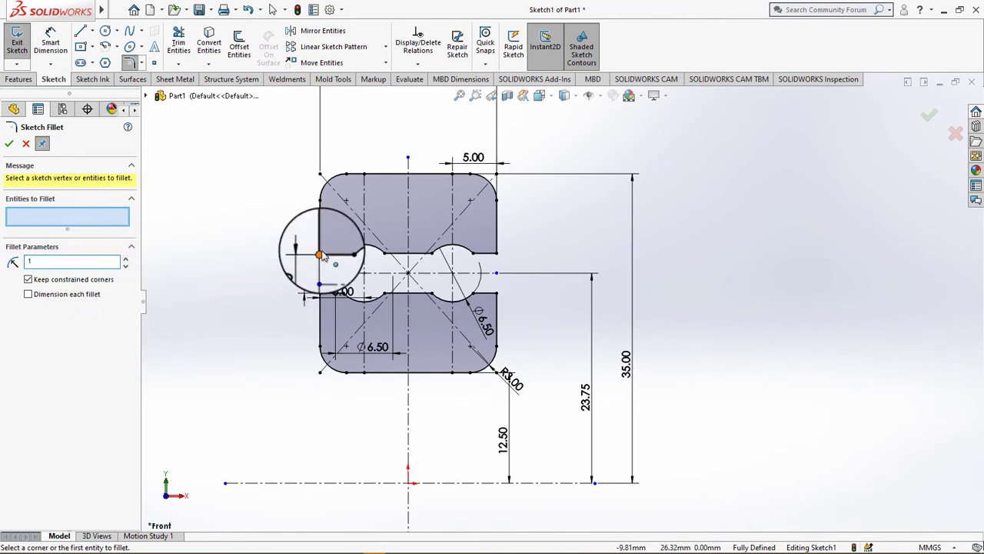
click(320, 255)
click(321, 294)
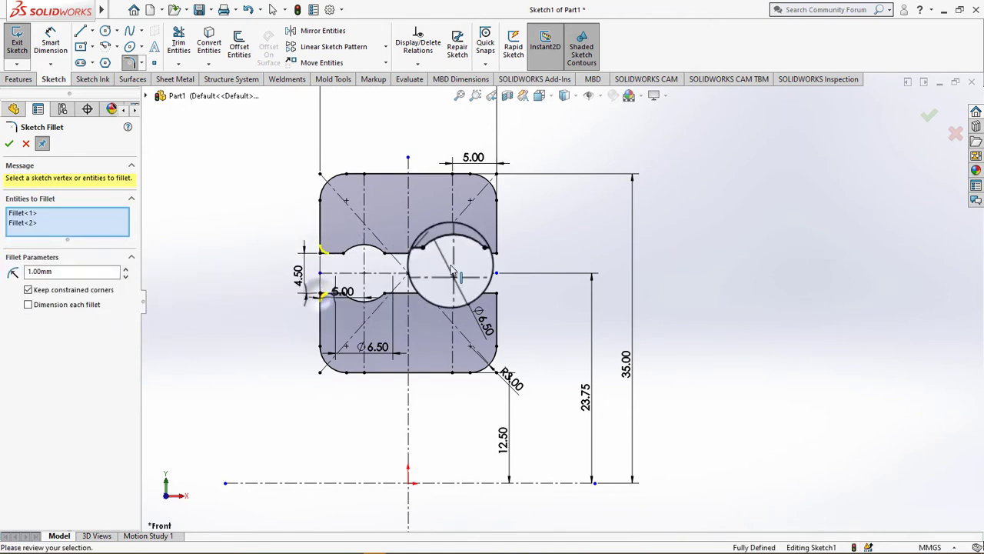
click(497, 254)
click(496, 295)
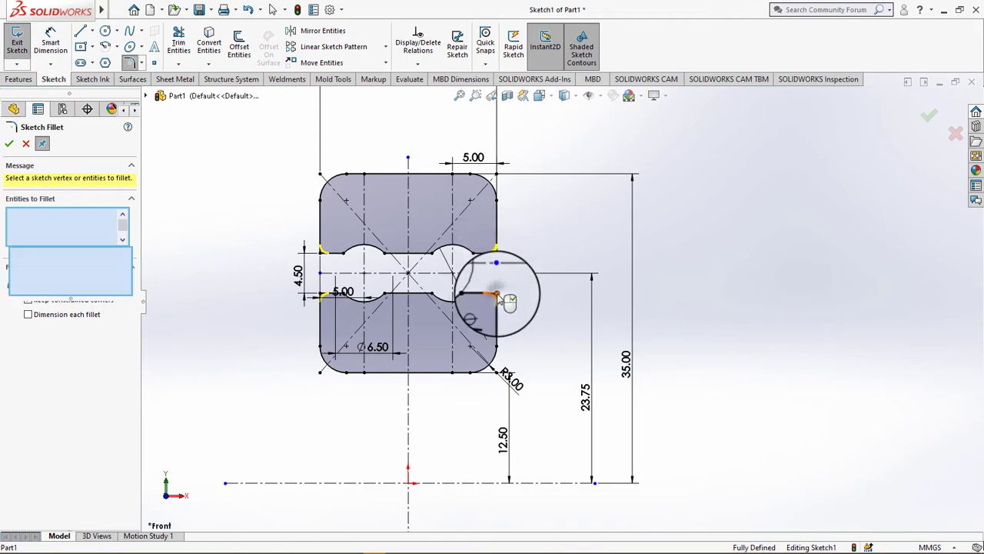
click(10, 143)
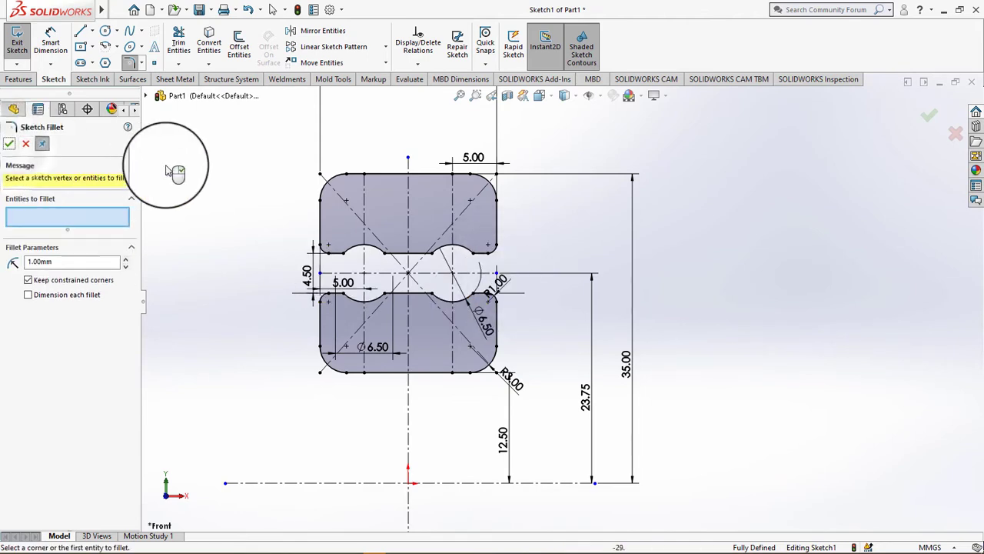
click(9, 144)
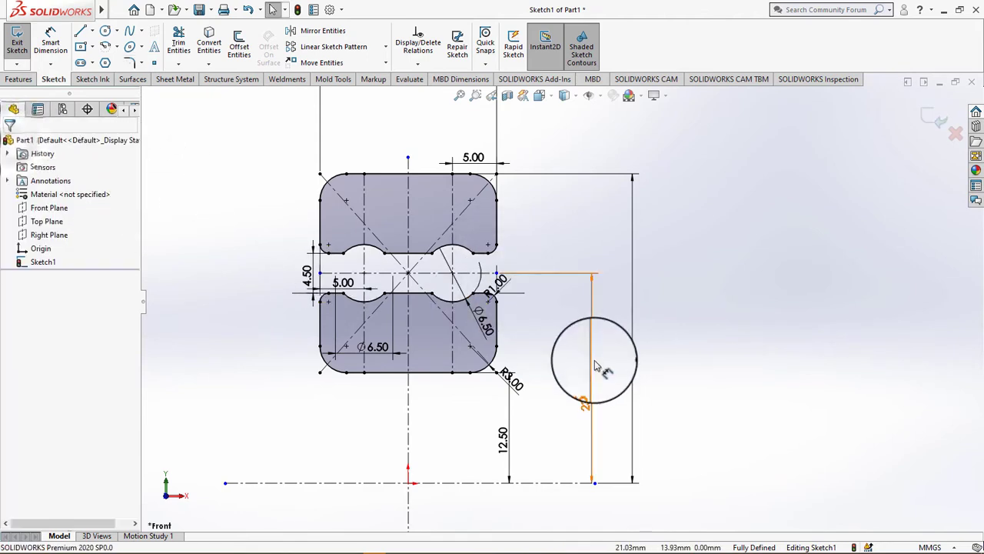
Revolve the profile 360° about the horizontal centreline and view the rings at an angle
scroll(584, 369, up, 3)
scroll(575, 396, down, 1)
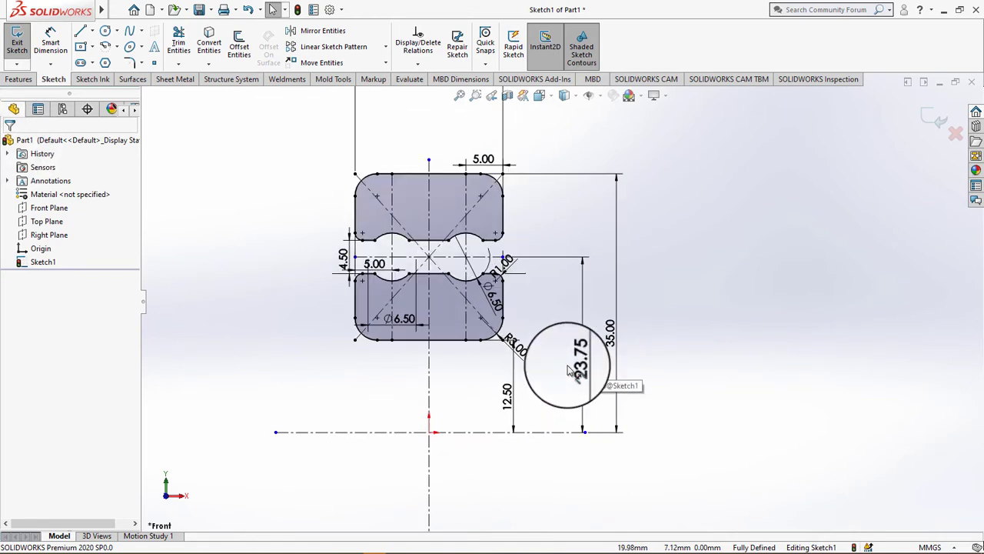
scroll(546, 374, down, 1)
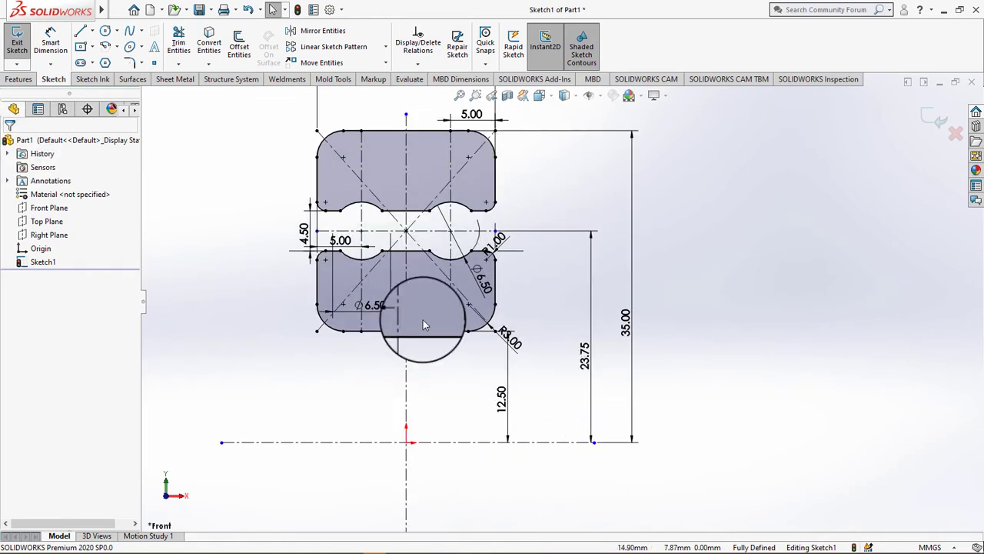
click(18, 80)
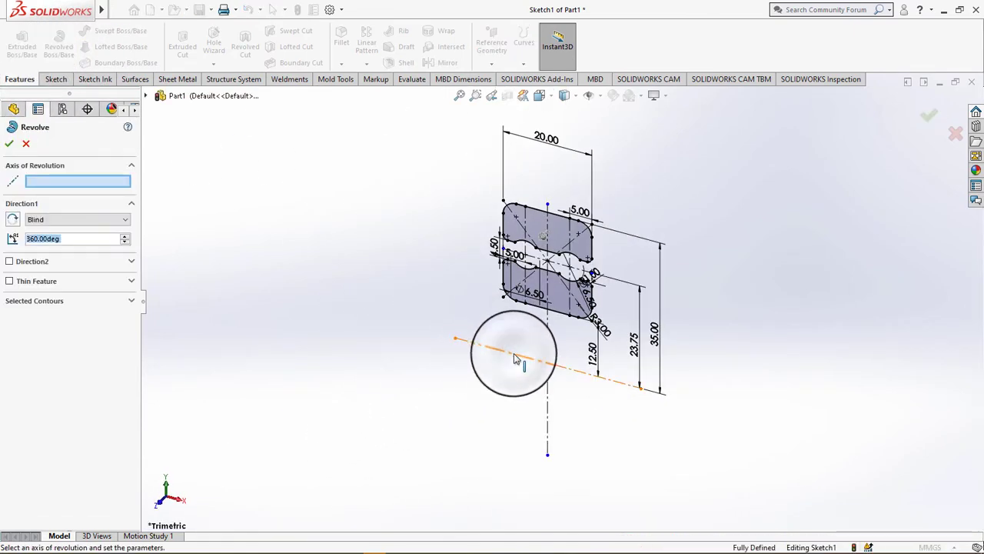
click(515, 358)
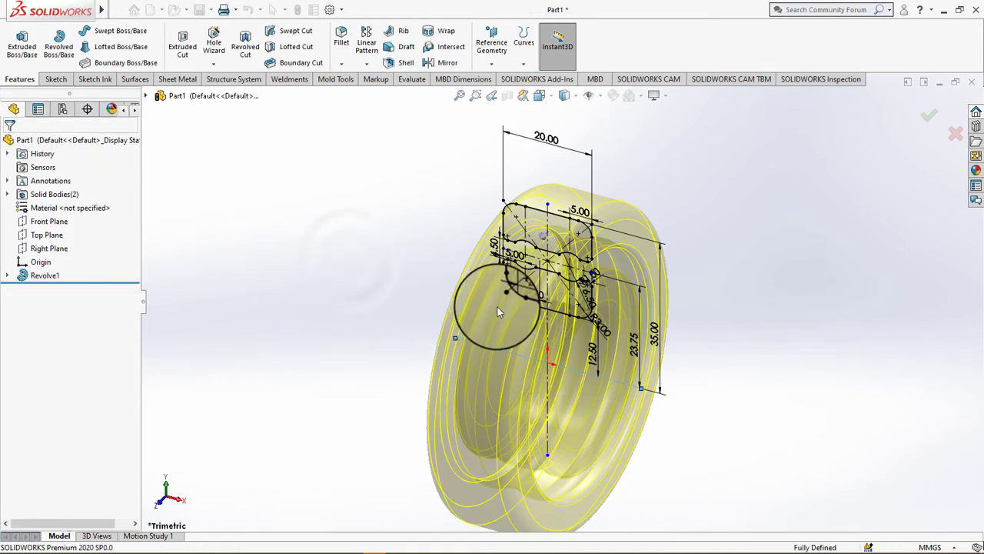
mouse_move(499, 307)
middle_down()
mouse_move(771, 360)
mouse_move(613, 286)
mouse_move(685, 238)
middle_up()
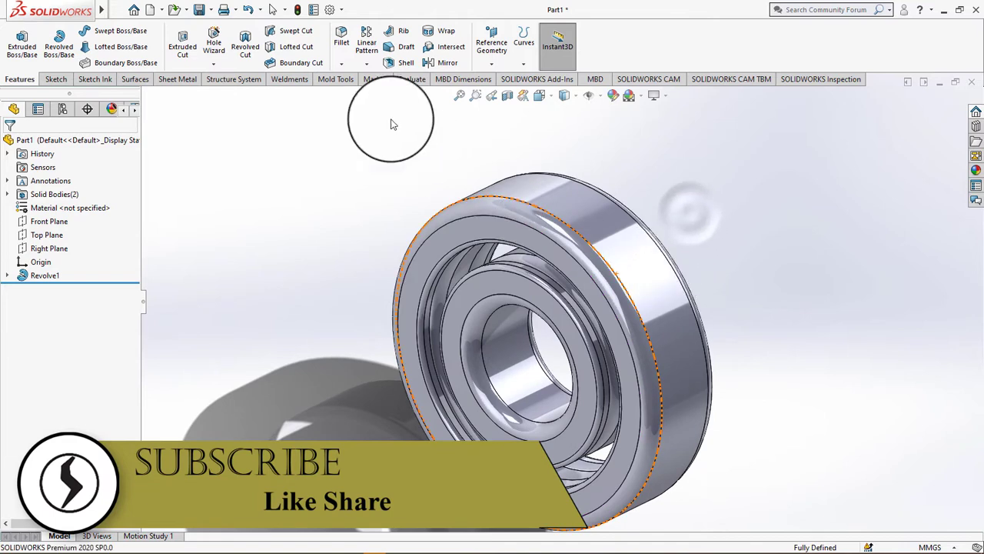
click(491, 61)
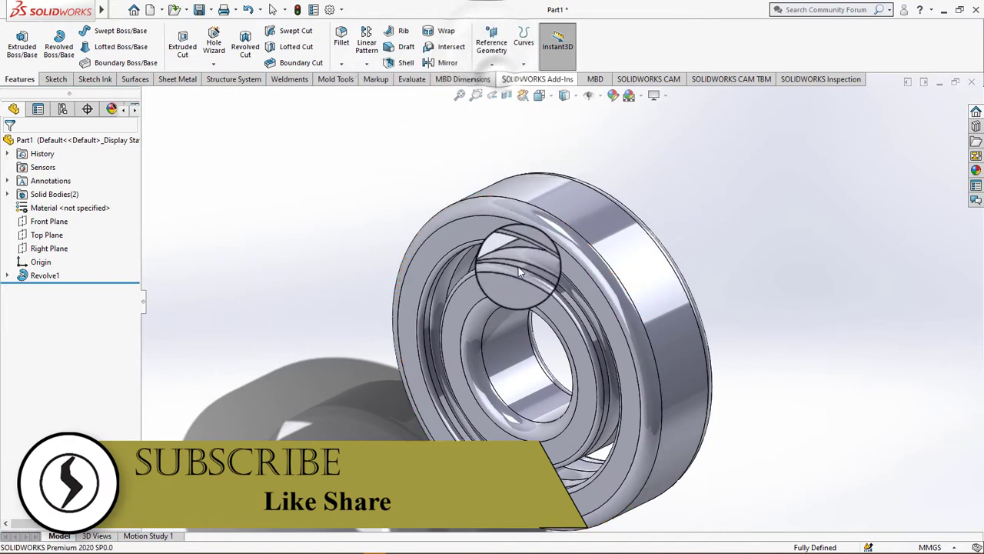
click(451, 231)
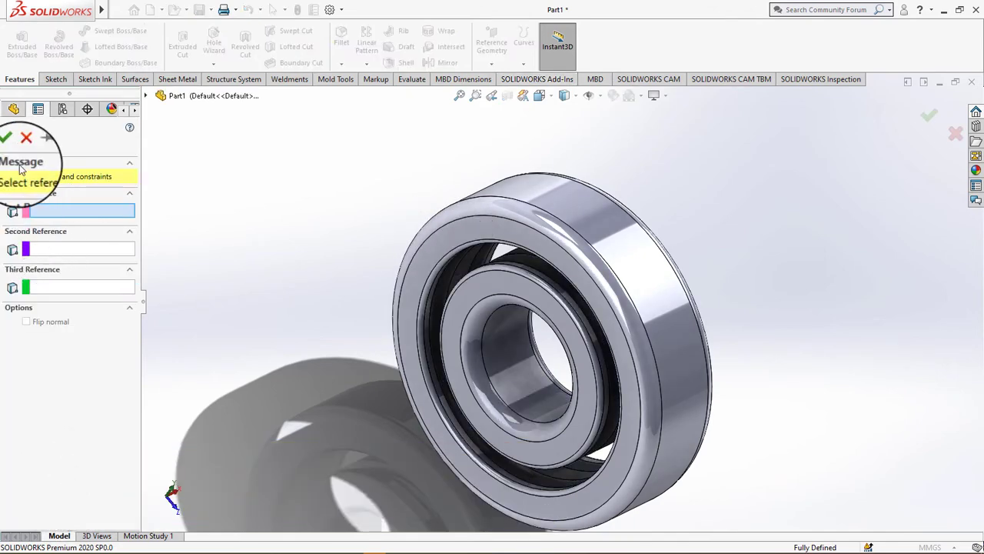
click(145, 96)
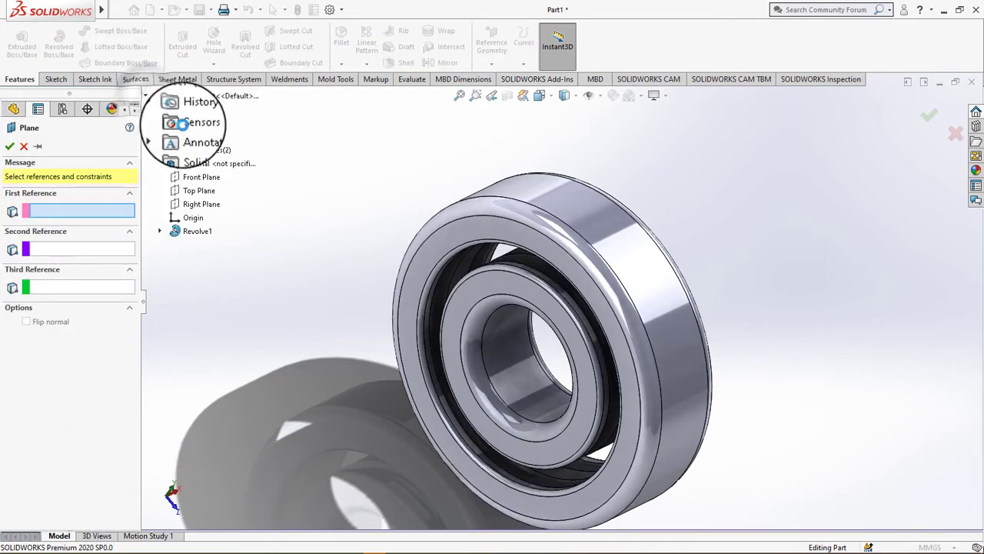
click(203, 179)
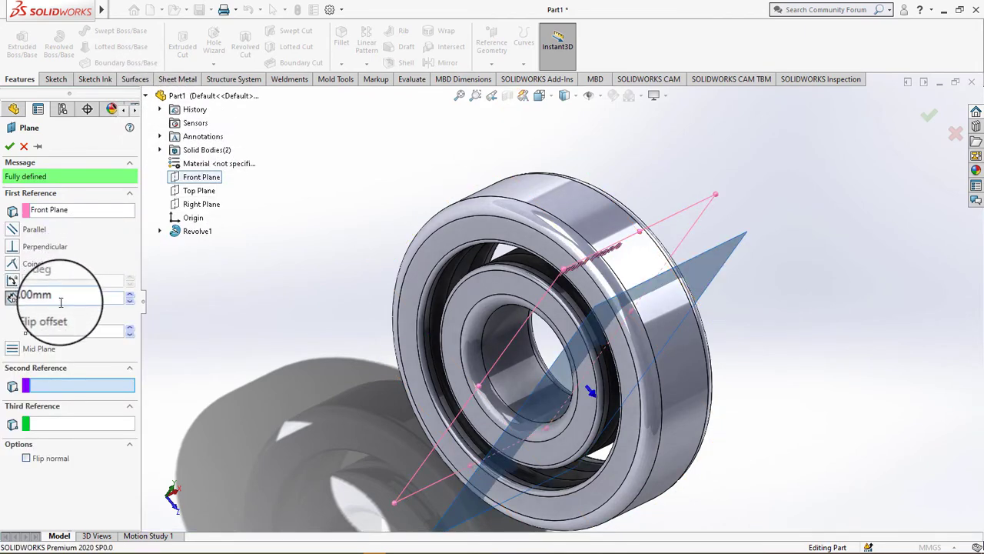
click(11, 300)
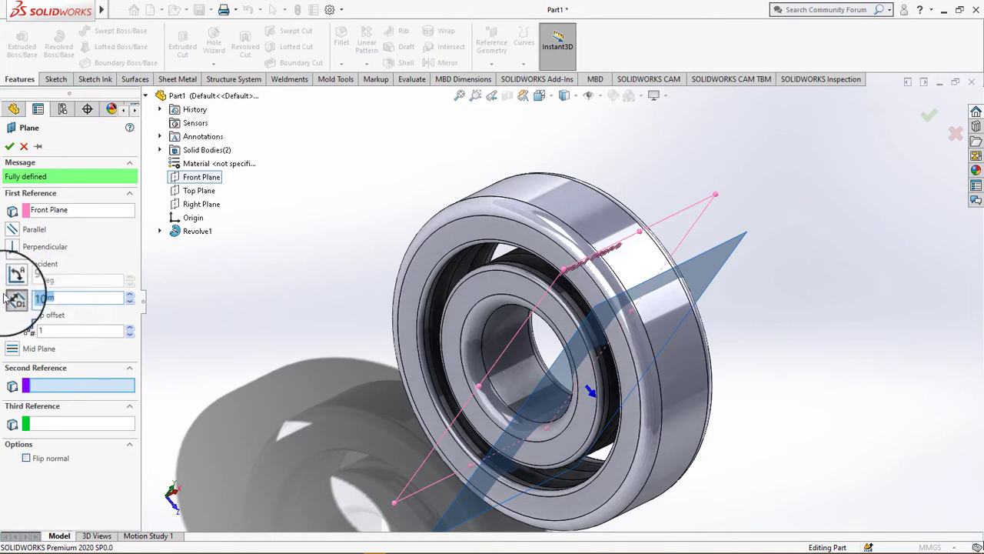
text(5)
key(Return)
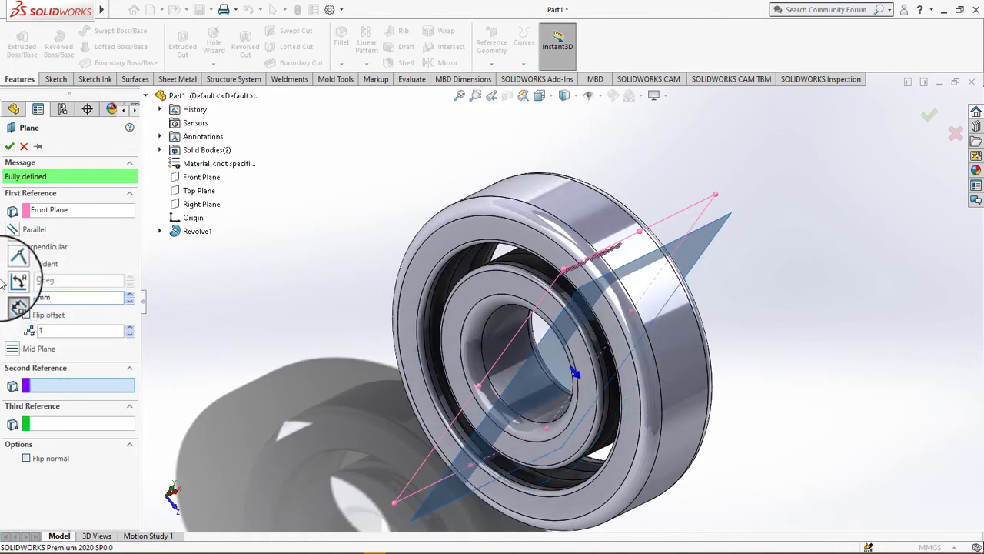
click(24, 146)
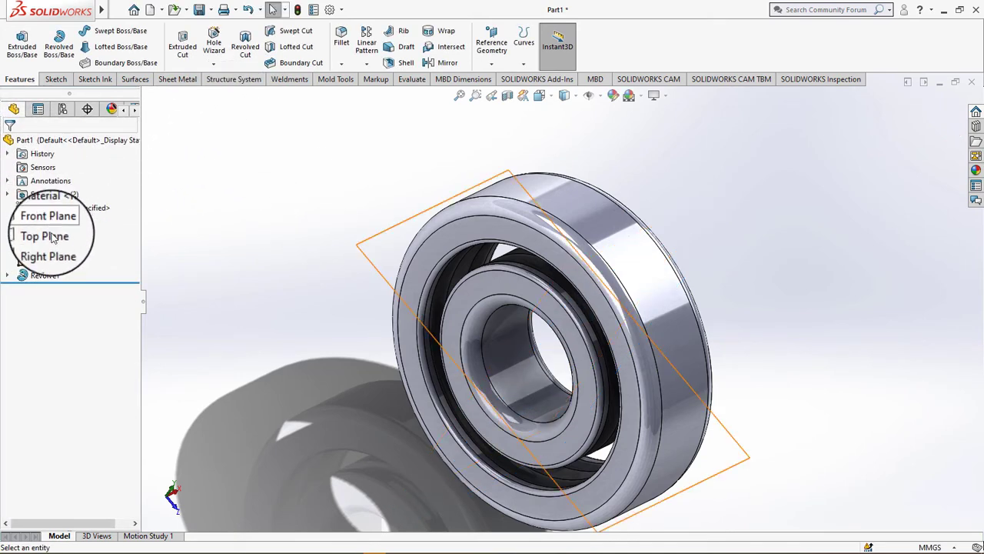
Create Plane1 as a reference plane offset 5 mm from the Right Plane
click(49, 236)
mouse_move(659, 220)
middle_down()
mouse_move(593, 297)
mouse_move(633, 259)
mouse_move(697, 271)
middle_up()
click(49, 248)
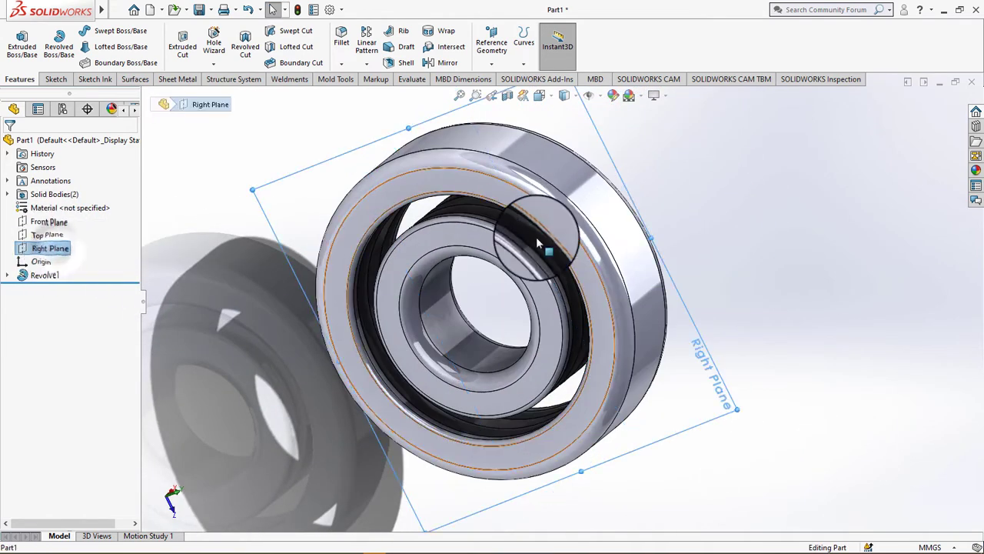
mouse_move(538, 252)
middle_down()
mouse_move(471, 239)
mouse_move(479, 180)
middle_up()
click(490, 56)
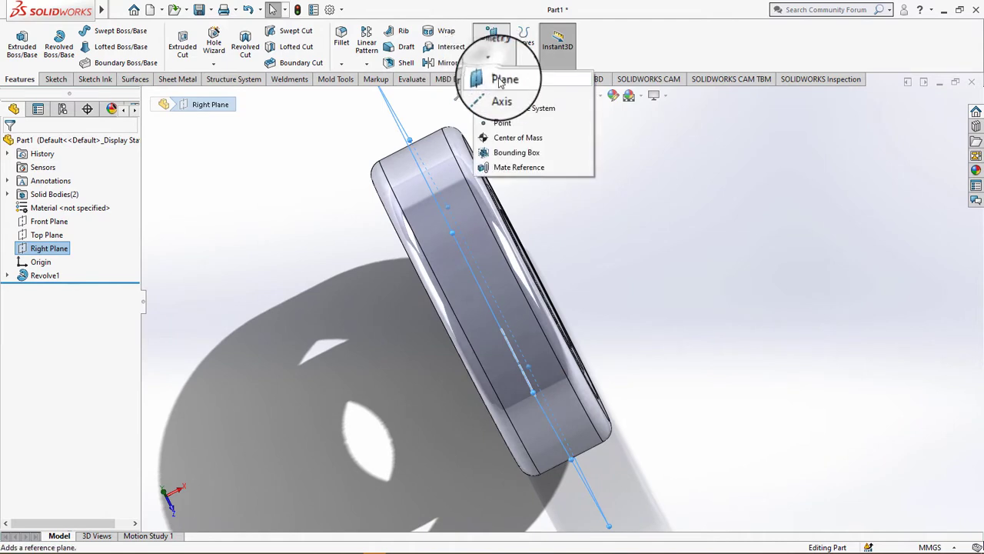
click(497, 88)
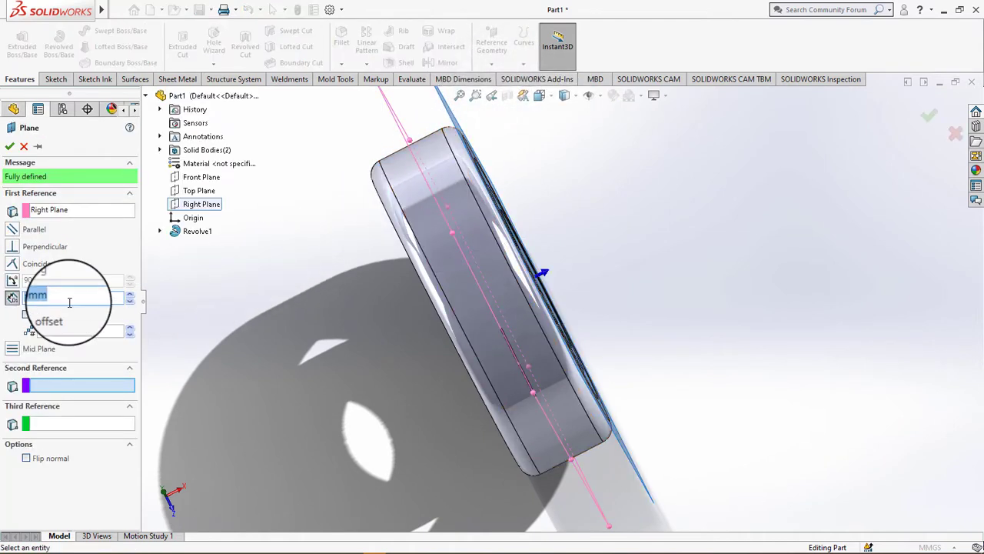
text(5)
key(Return)
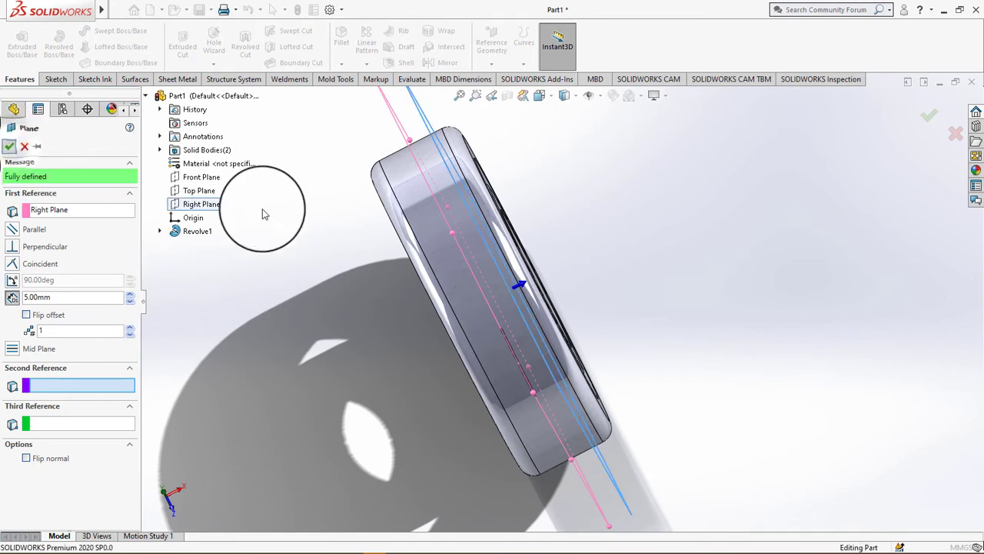
click(10, 146)
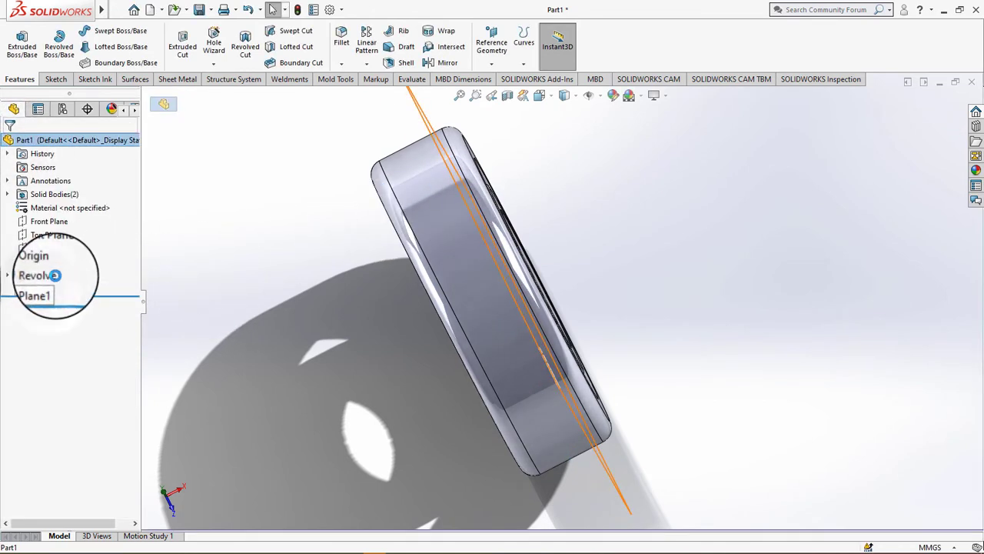
click(43, 288)
Try wireframe and hidden-lines-removed display styles while viewing normal to Plane1
click(115, 266)
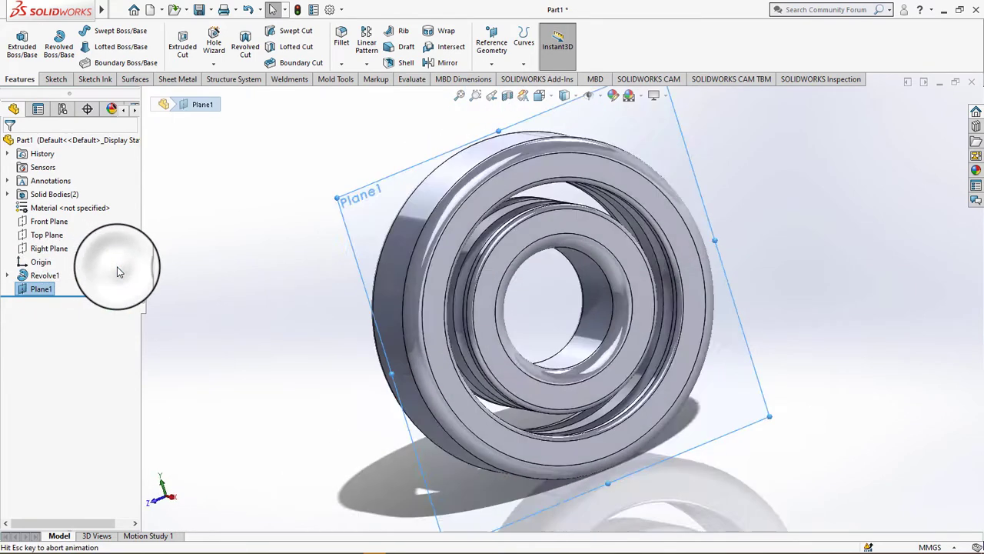
scroll(624, 165, down, 2)
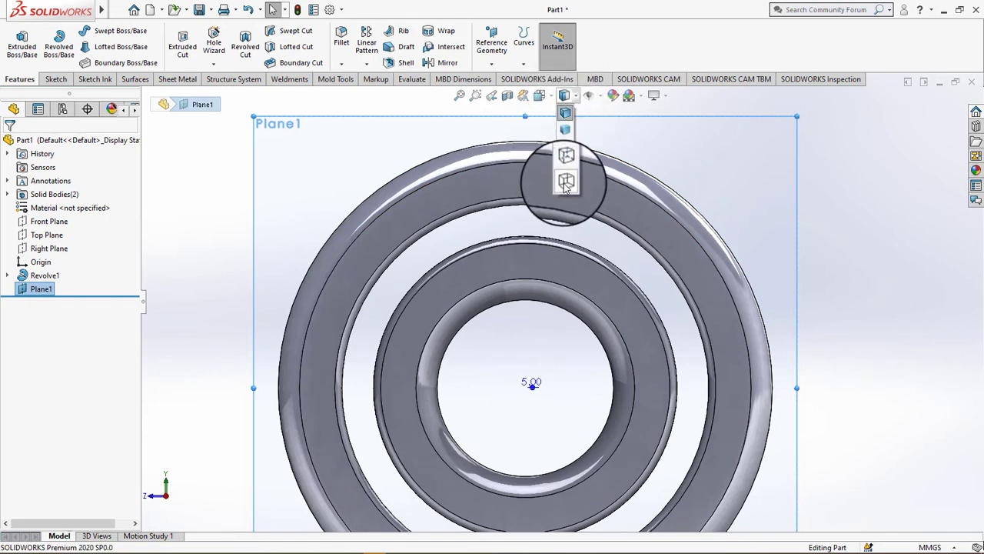
click(565, 181)
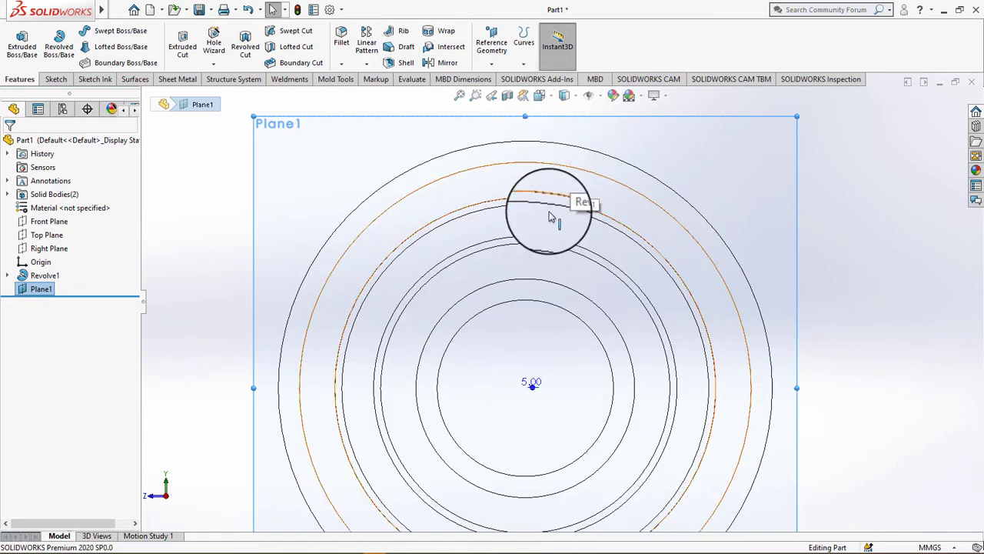
mouse_move(543, 229)
middle_down()
mouse_move(604, 307)
mouse_move(562, 207)
mouse_move(573, 177)
middle_up()
click(564, 96)
click(565, 146)
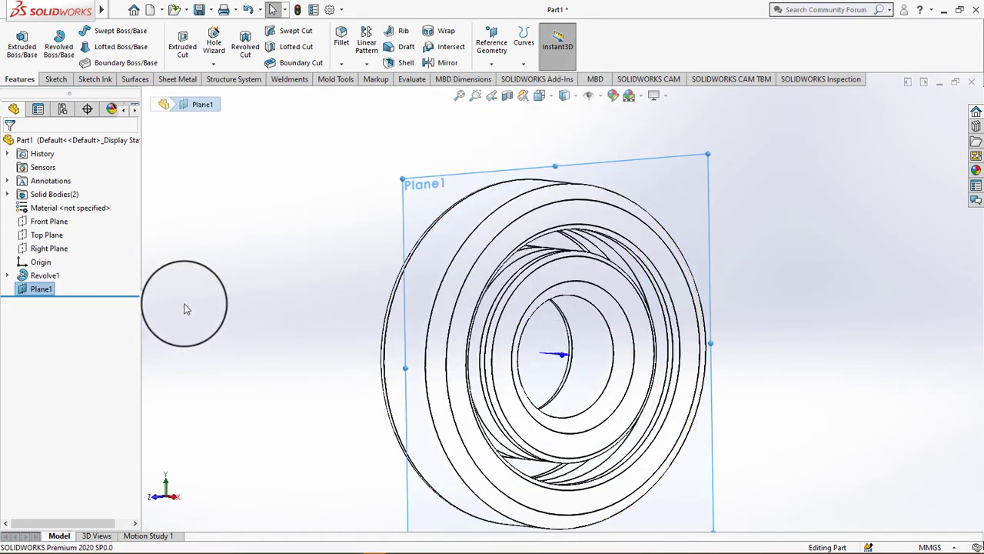
key(ctrl+8)
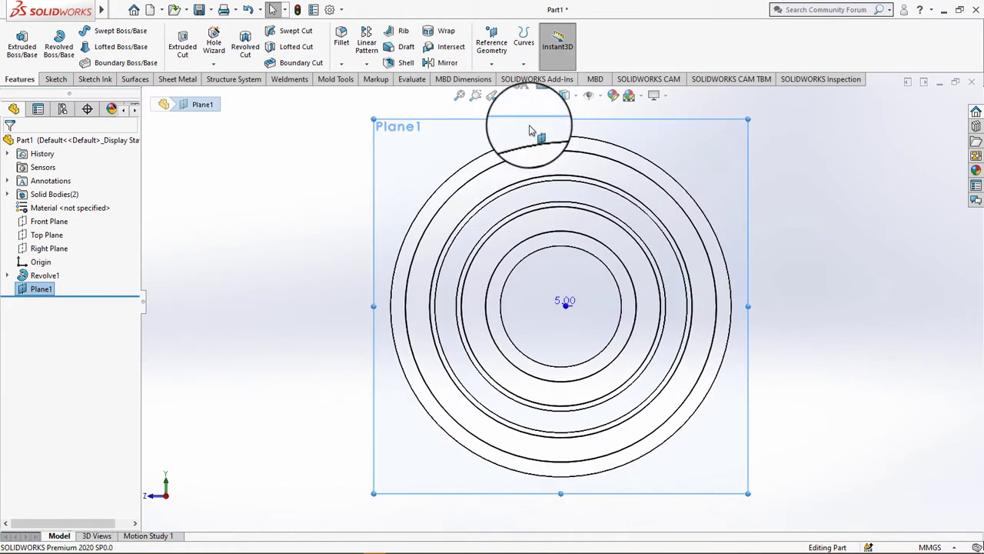
scroll(549, 154, down, 3)
scroll(569, 207, down, 2)
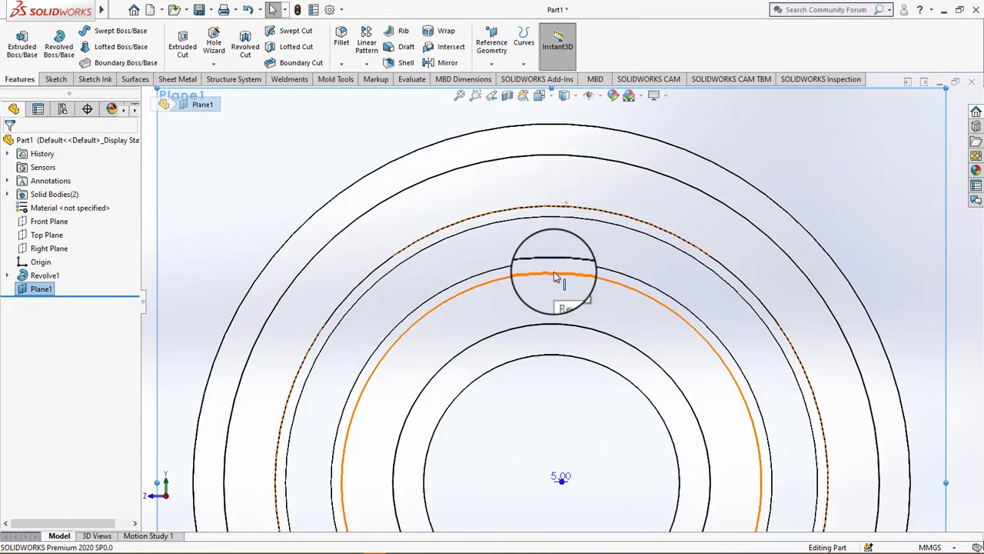
scroll(555, 276, up, 2)
scroll(558, 280, up, 2)
scroll(561, 284, up, 3)
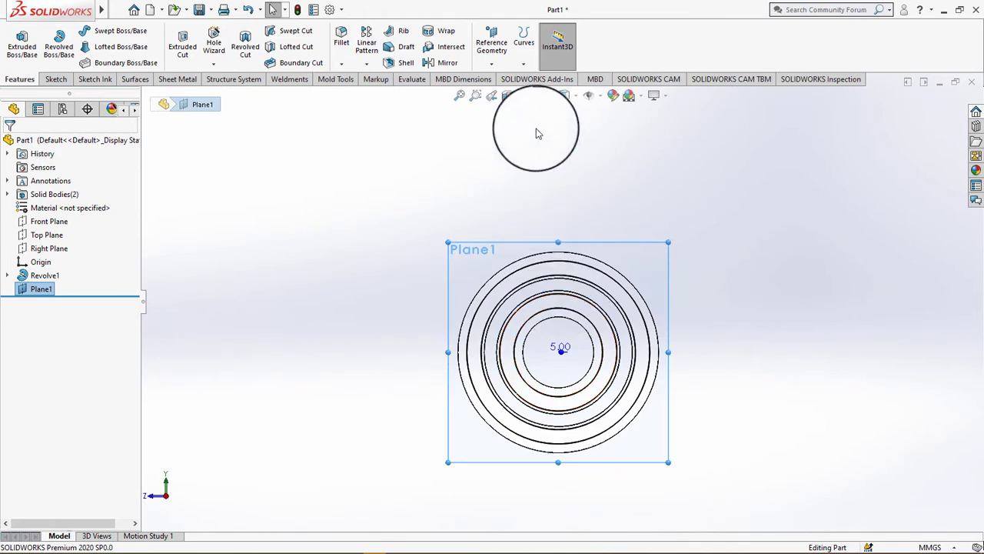
Shade the bearing, show Revolve1's Sketch1 dimensions on the model, then hide them
click(567, 88)
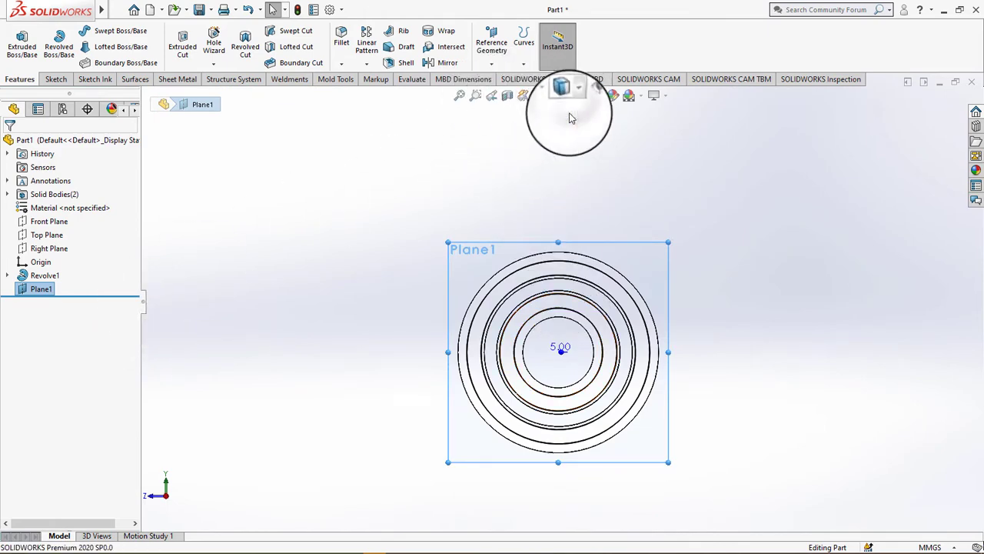
middle_drag(554, 285, 589, 351)
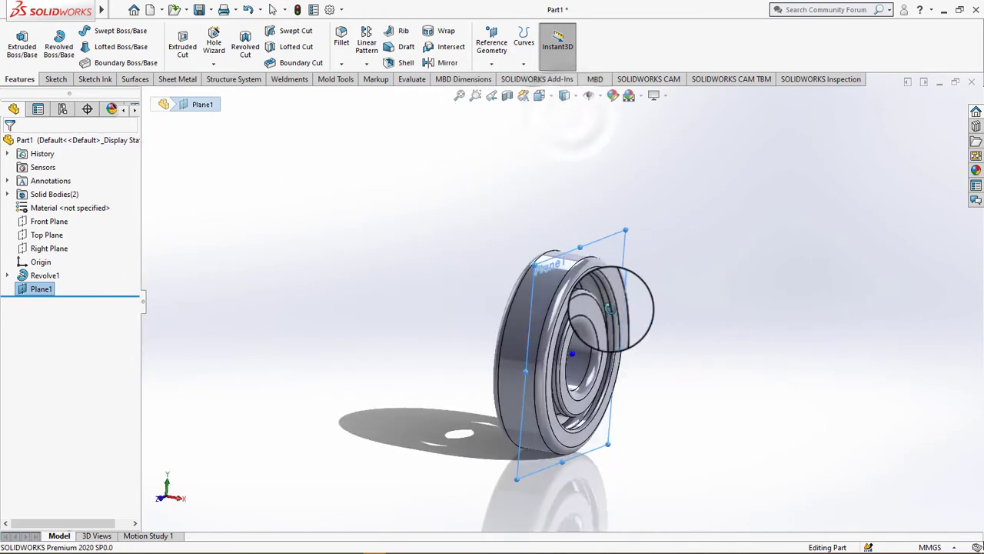
click(7, 276)
click(57, 288)
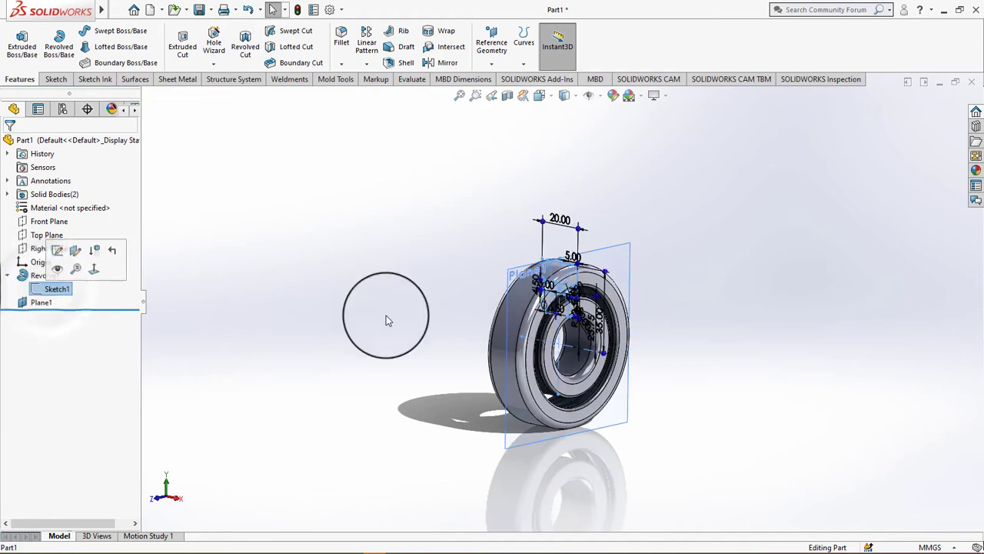
middle_drag(386, 315, 645, 315)
scroll(645, 315, down, 3)
scroll(637, 329, down, 5)
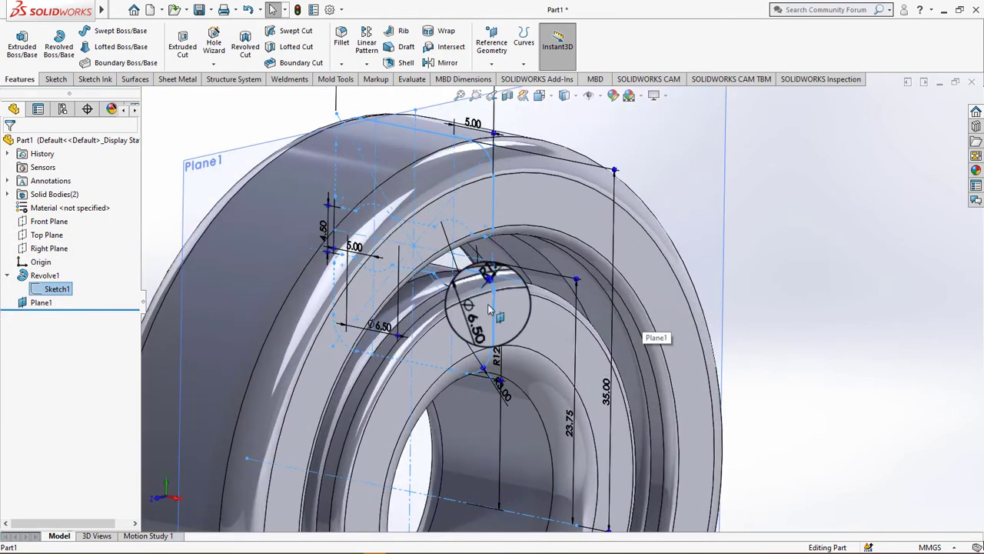
scroll(477, 295, down, 2)
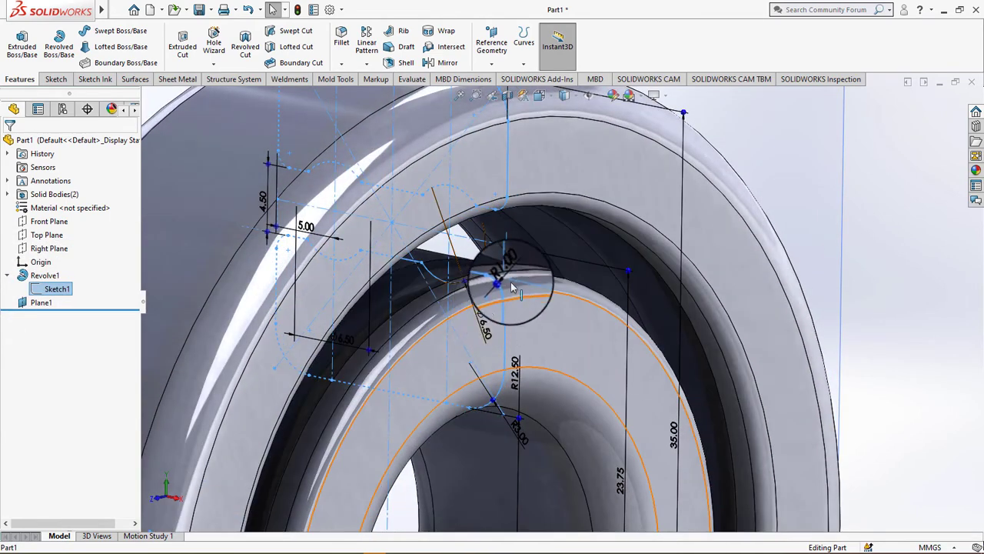
scroll(511, 279, up, 2)
scroll(513, 270, up, 3)
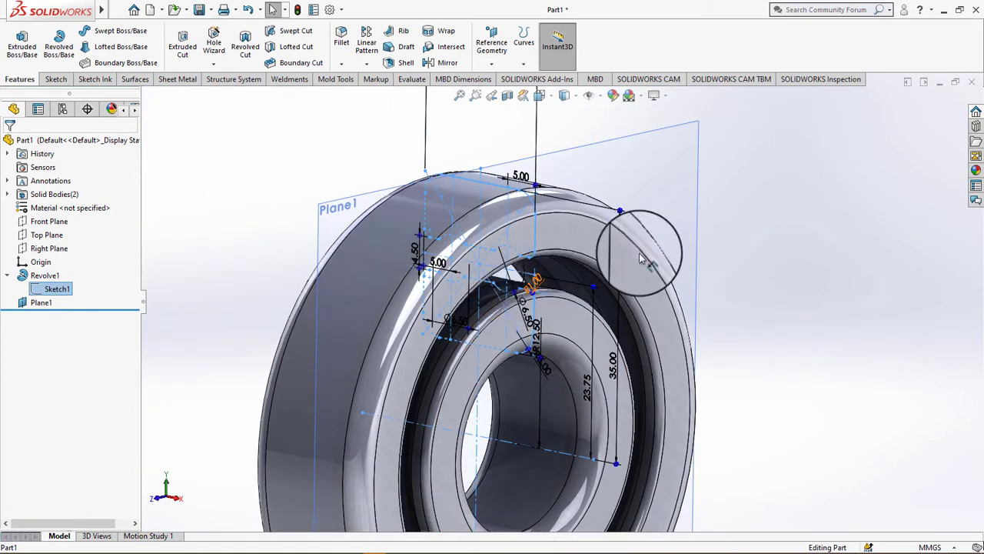
click(773, 255)
mouse_move(761, 254)
middle_down()
mouse_move(546, 354)
mouse_move(283, 268)
middle_up()
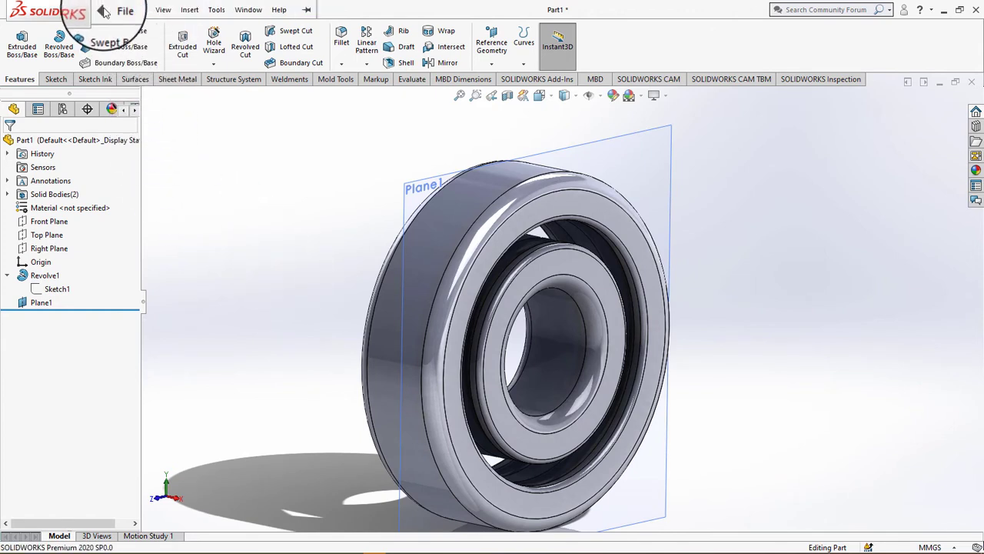
Create a new part and start a sketch on its Front Plane
click(119, 11)
click(135, 31)
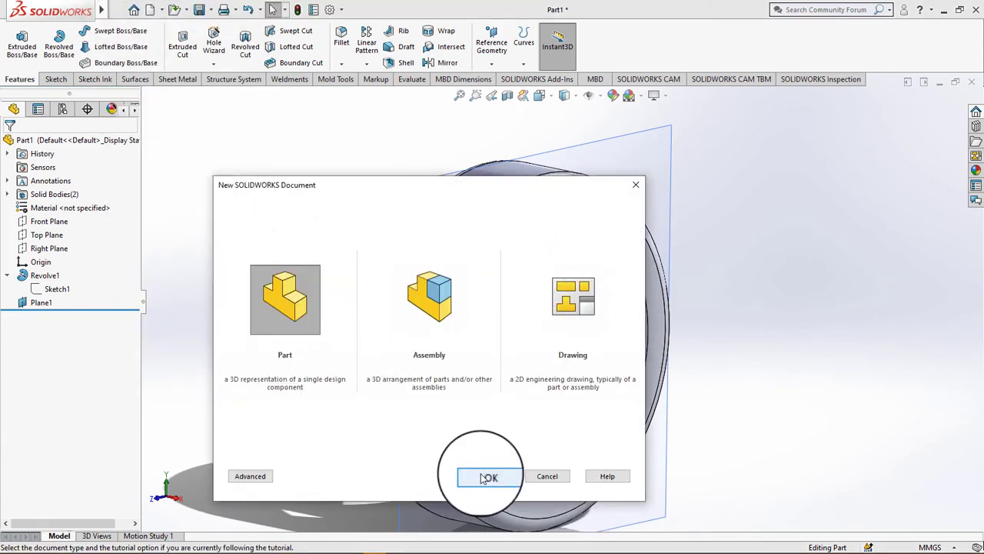
click(487, 476)
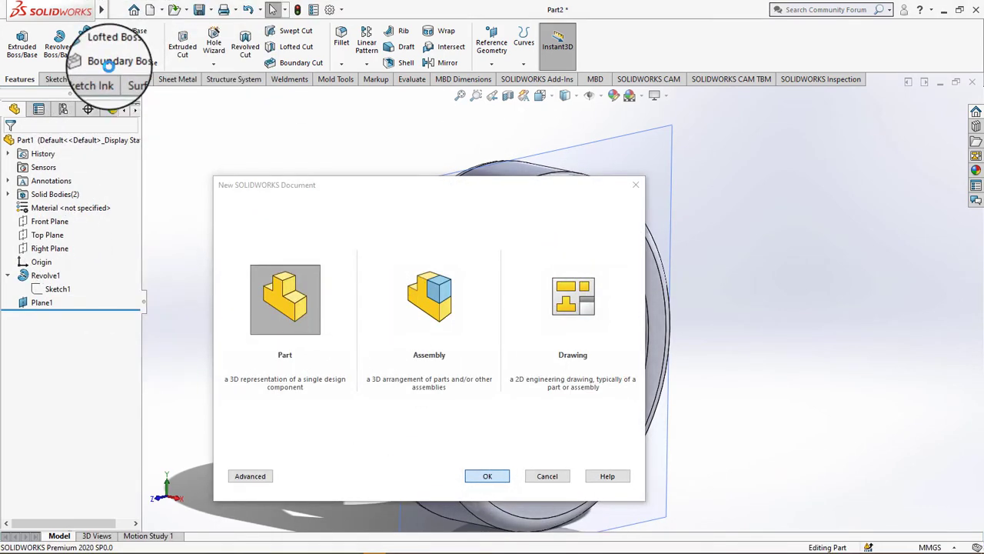
click(49, 207)
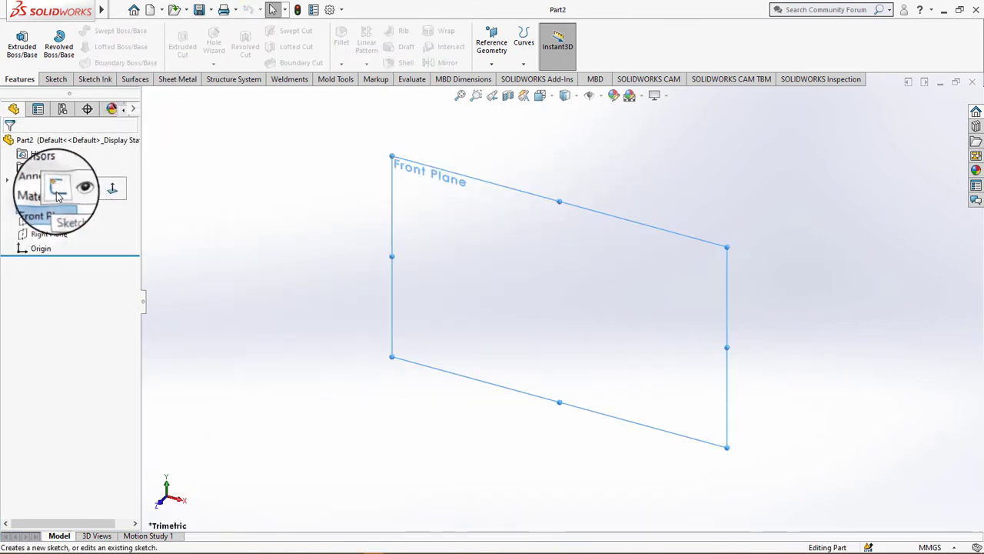
click(58, 190)
Draw a vertical centerline from the origin and a small circle centred on the origin
click(165, 103)
click(90, 31)
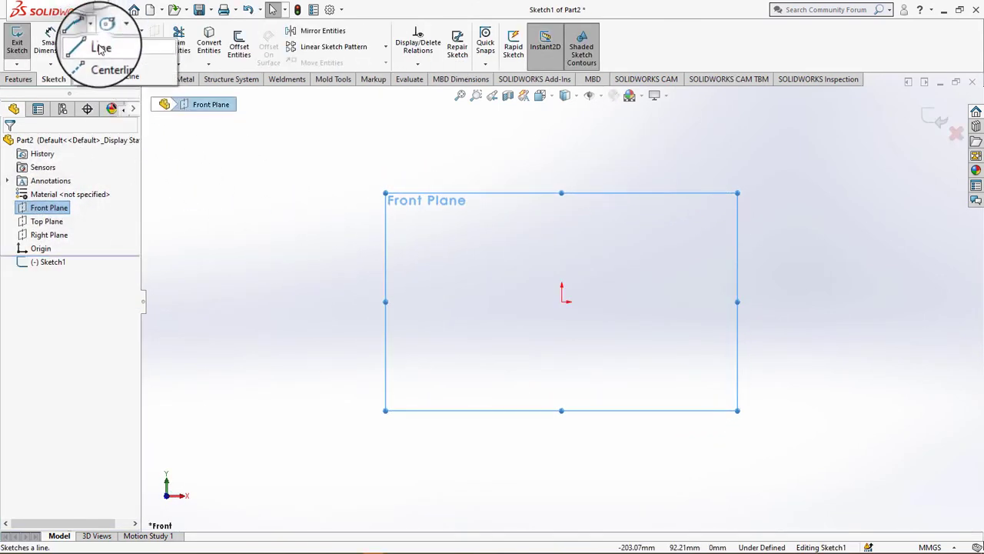
click(108, 61)
drag(567, 306, 568, 222)
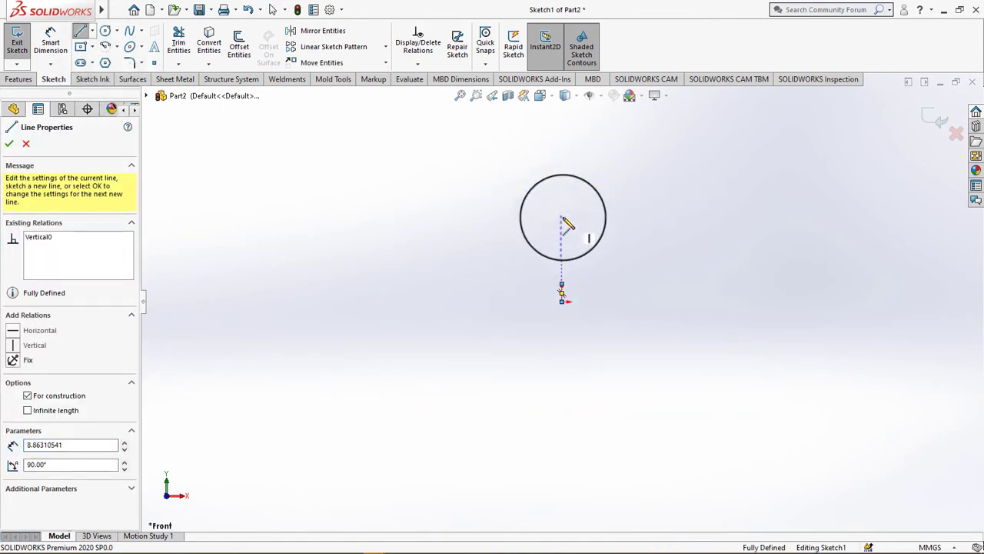
key(ctrl+z)
click(106, 31)
click(562, 292)
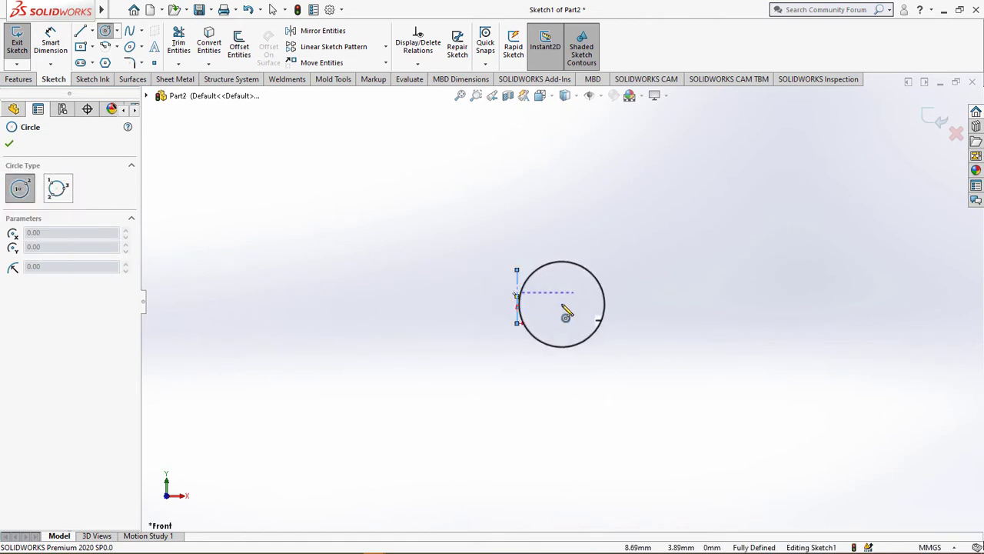
drag(566, 315, 532, 352)
drag(465, 343, 469, 344)
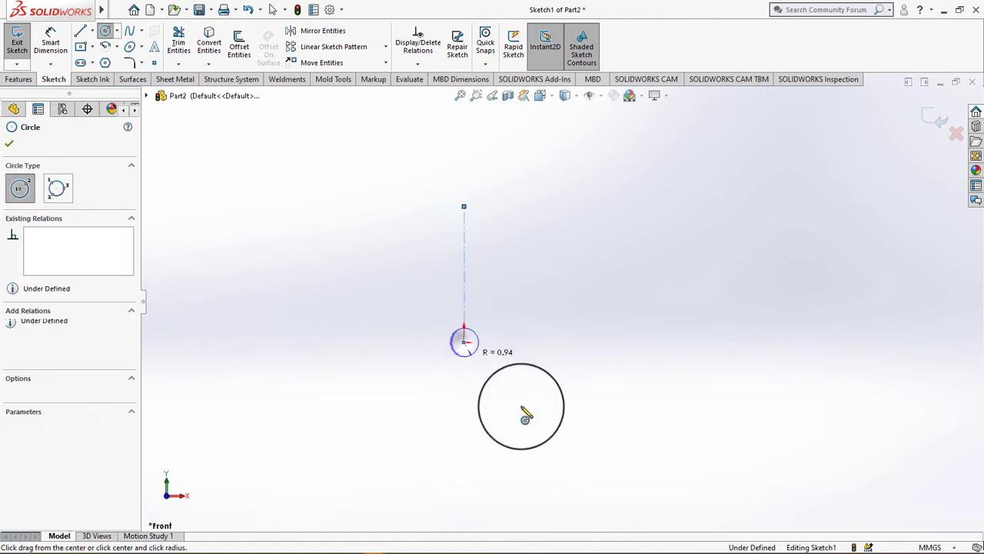
click(520, 406)
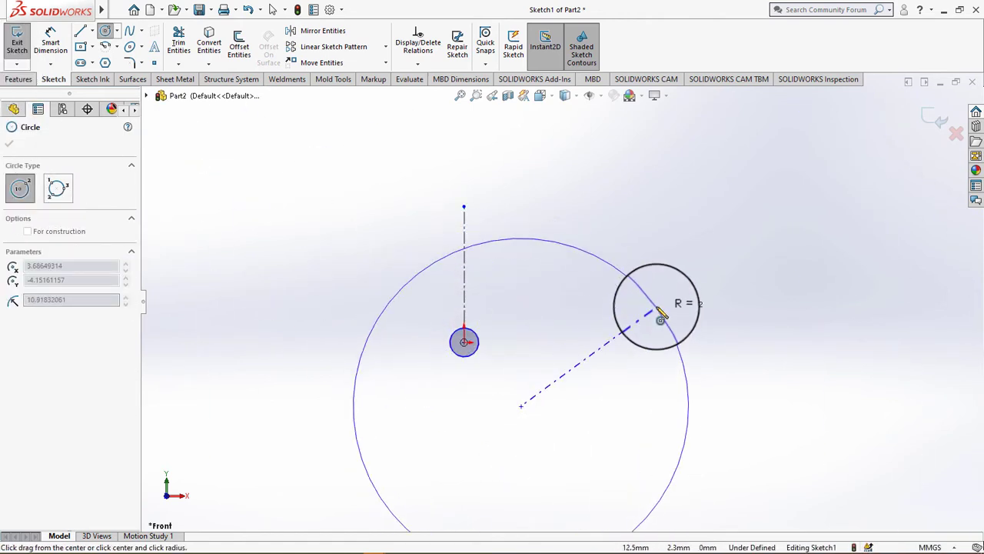
key(Escape)
Dimension the circle to 6.50 diameter and fix the centerline's end point
click(62, 38)
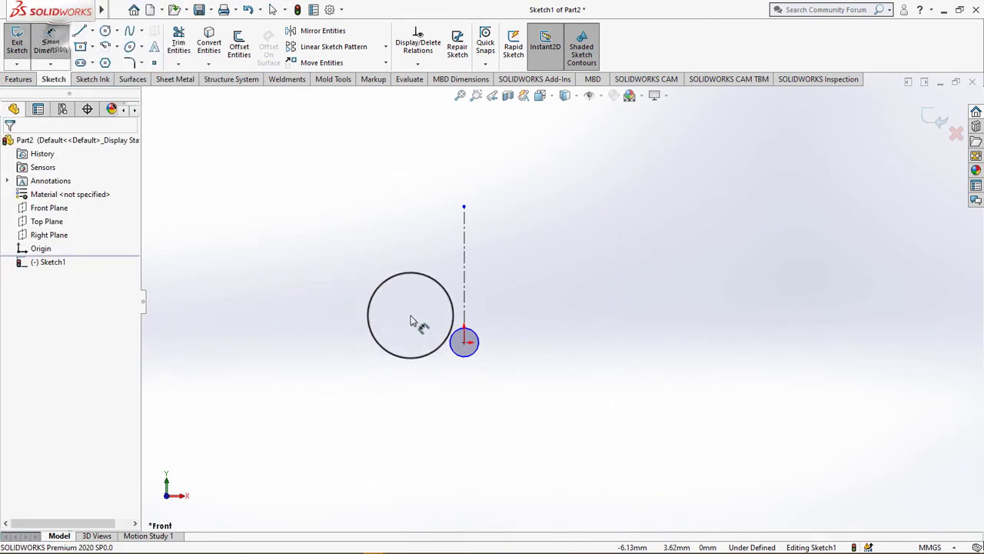
click(475, 354)
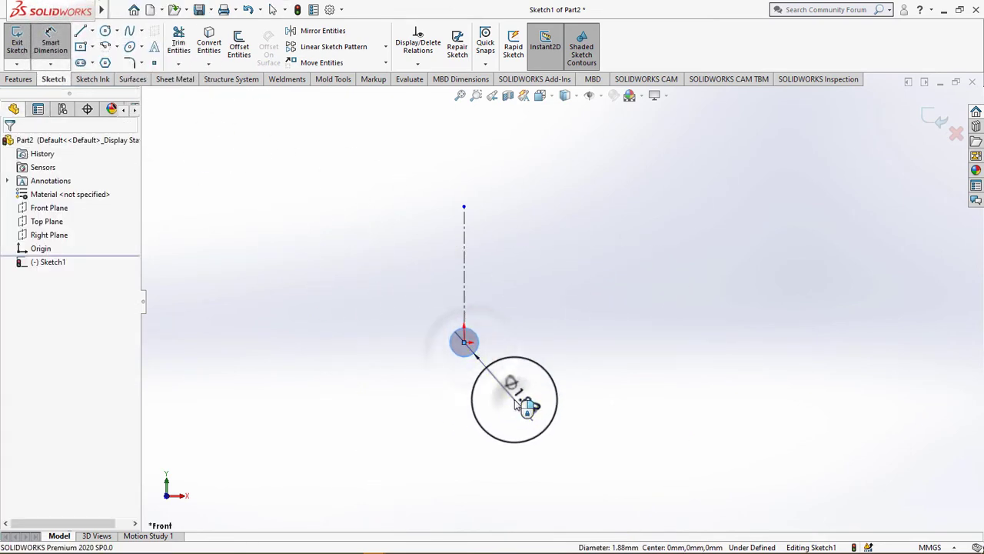
click(515, 405)
text(6.5)
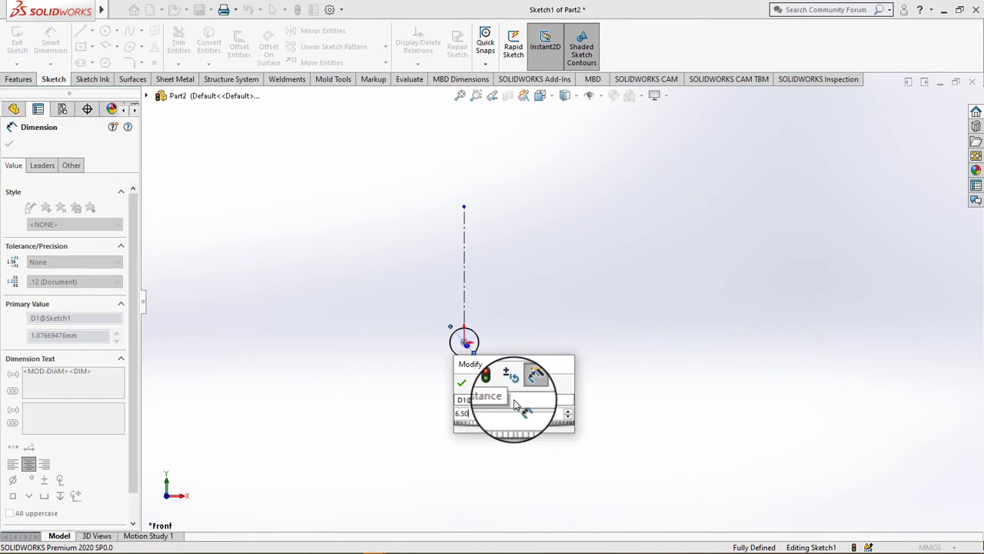
key(Return)
click(10, 147)
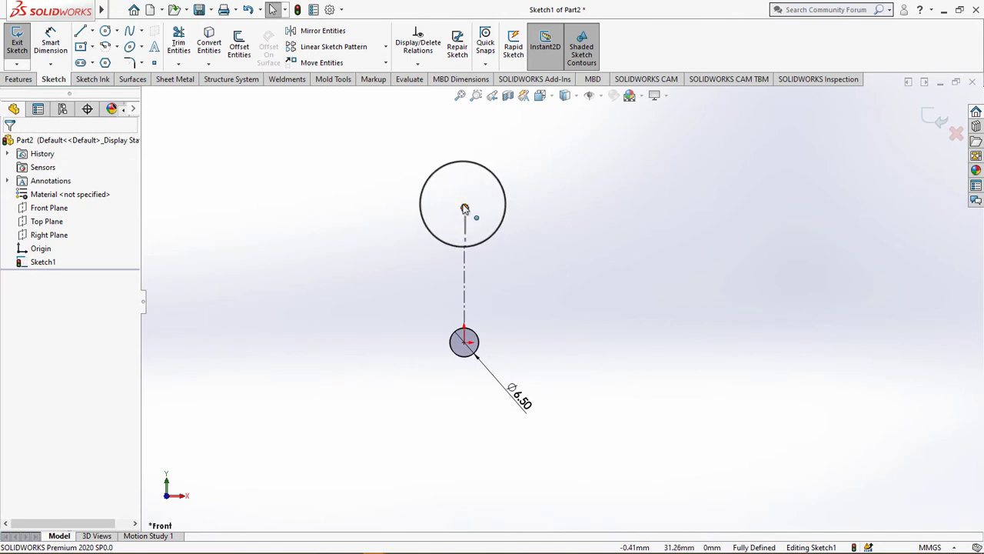
drag(465, 209, 465, 458)
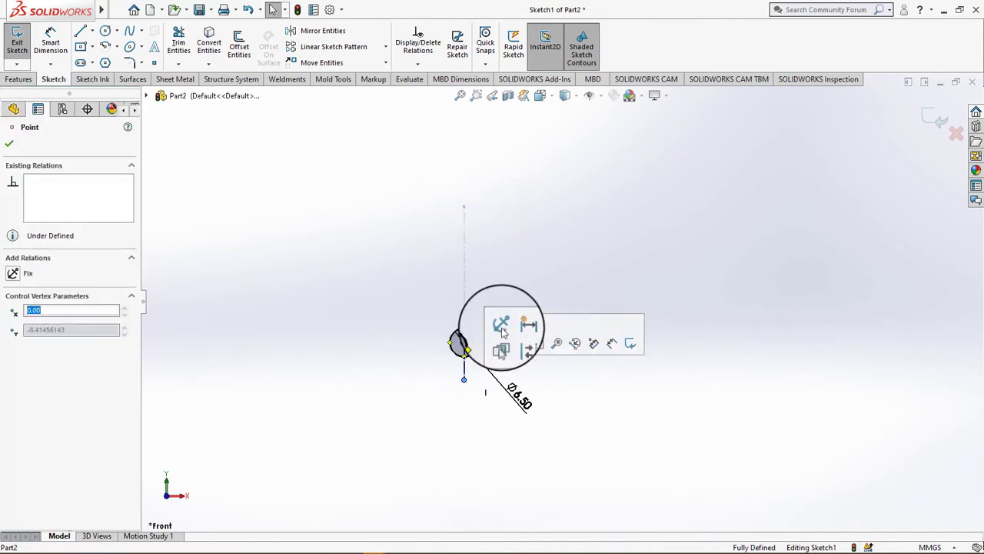
click(500, 324)
click(377, 306)
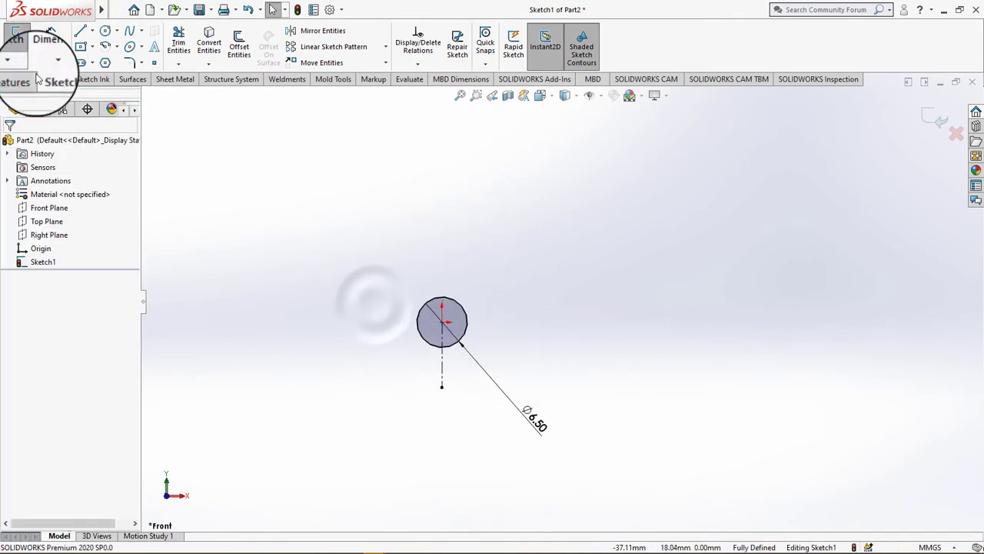
Draw a vertical centerline through the circle's centre
click(80, 33)
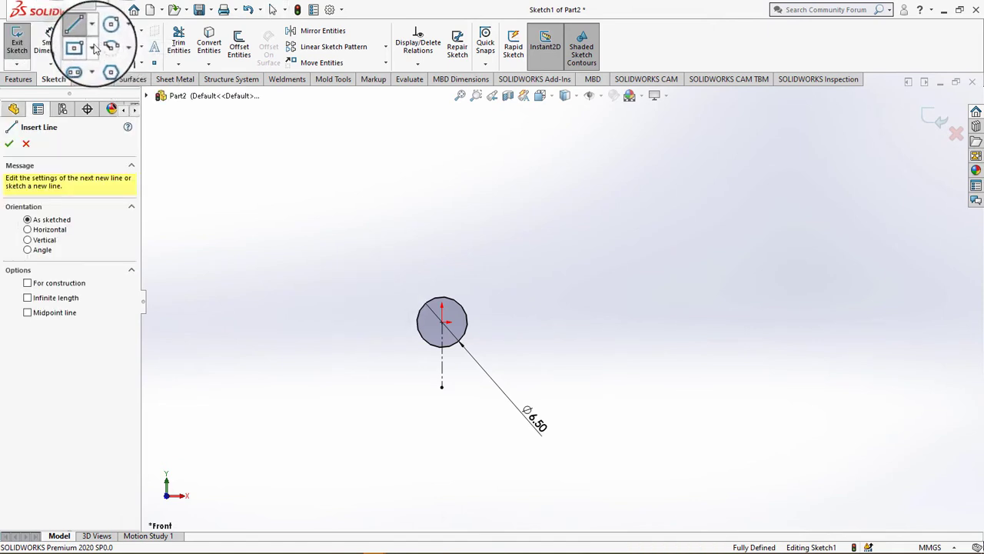
click(91, 32)
click(103, 61)
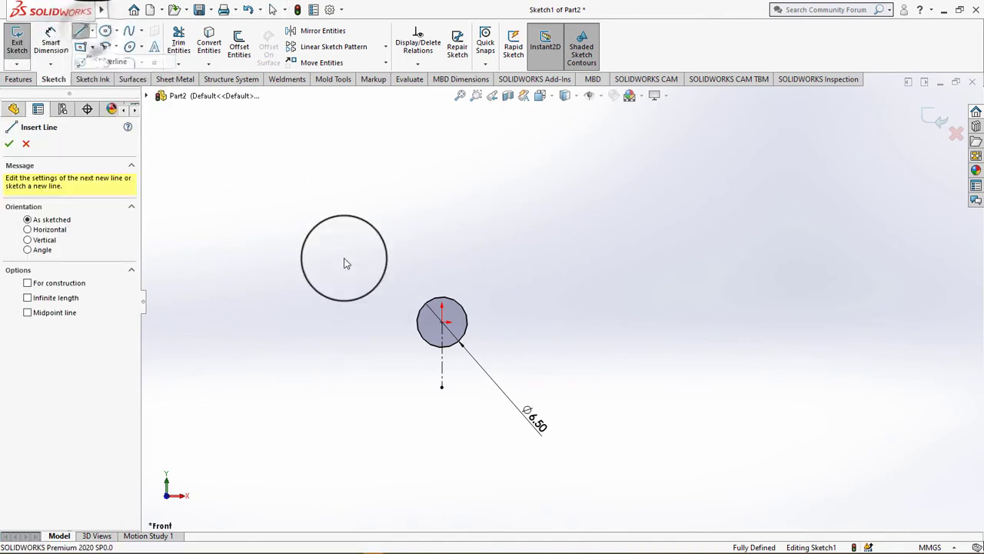
click(442, 319)
click(442, 279)
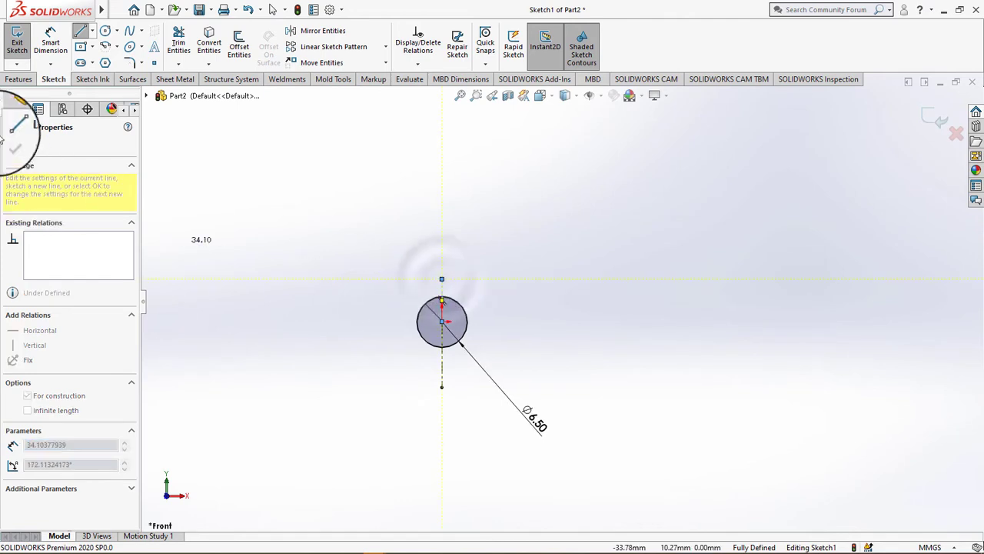
key(Escape)
scroll(461, 323, down, 3)
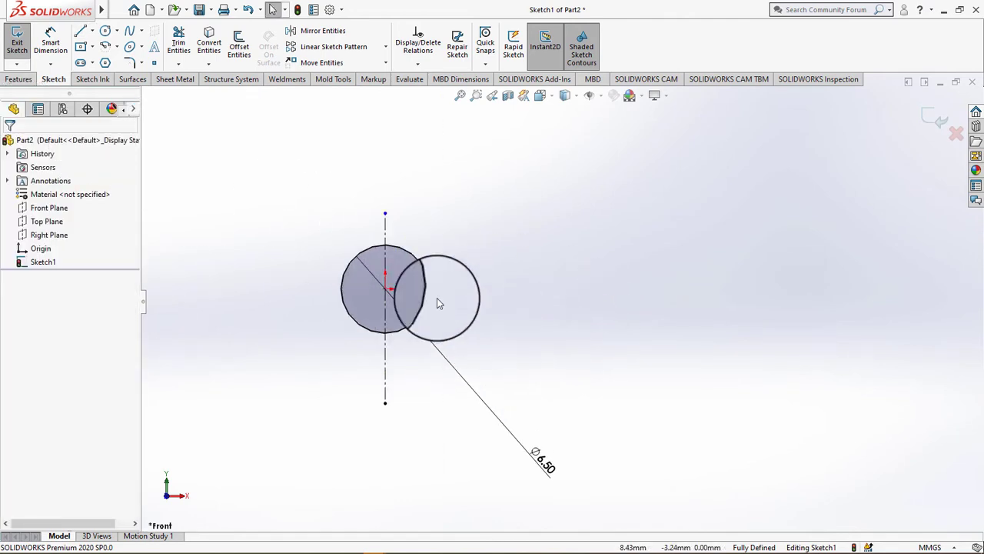
Trim the circle's right half and close the arc with a vertical line
click(178, 44)
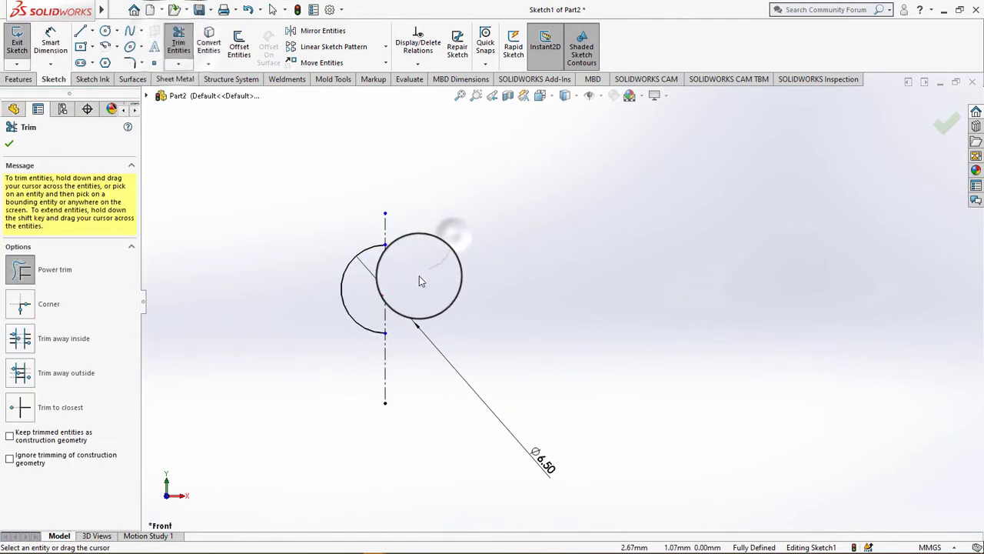
click(80, 31)
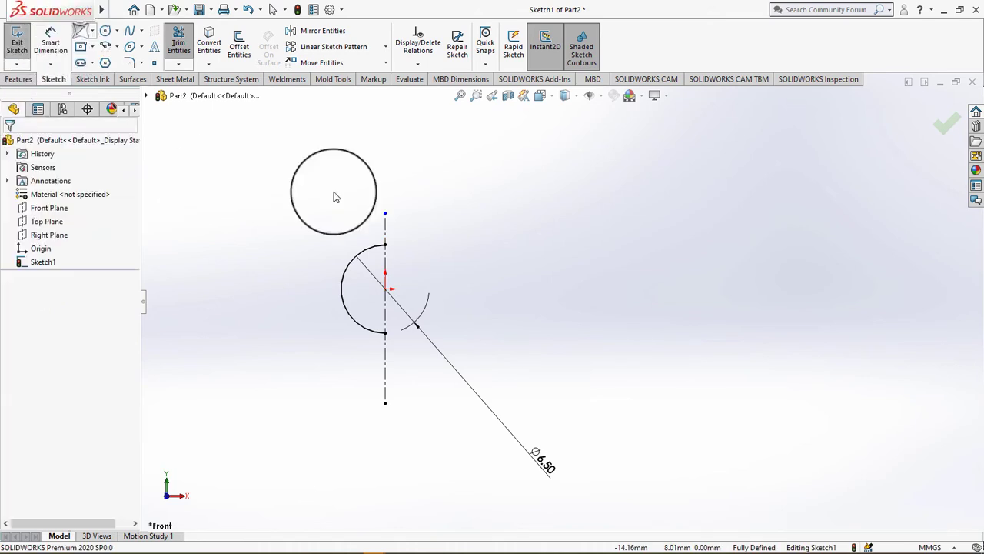
drag(386, 244, 385, 335)
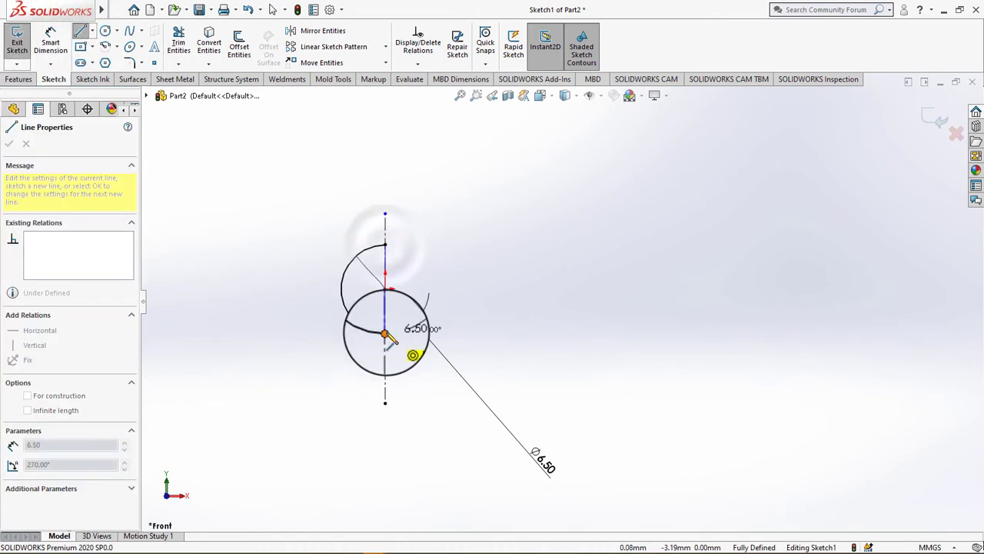
click(10, 146)
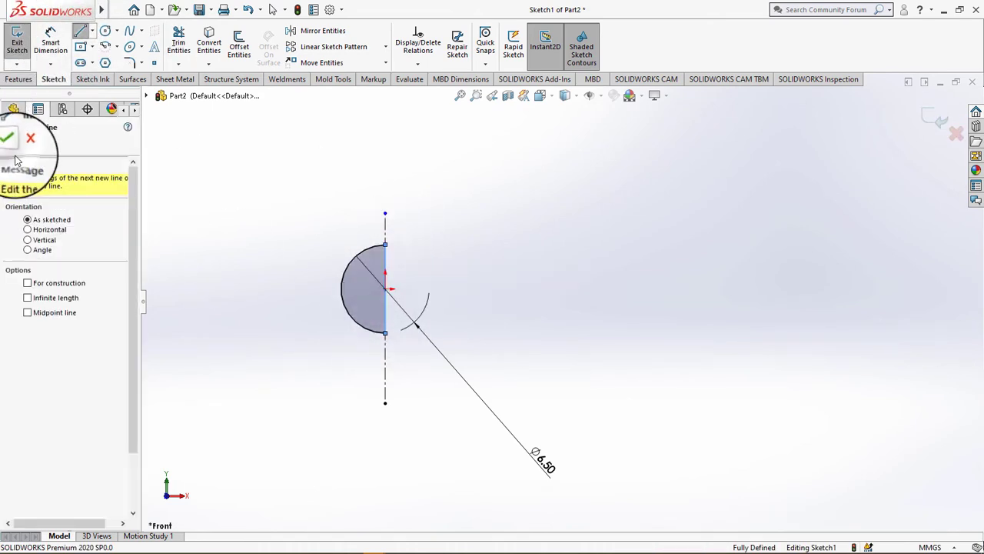
click(14, 110)
Revolve the semicircle 360° about the centerline into a solid ball
click(15, 79)
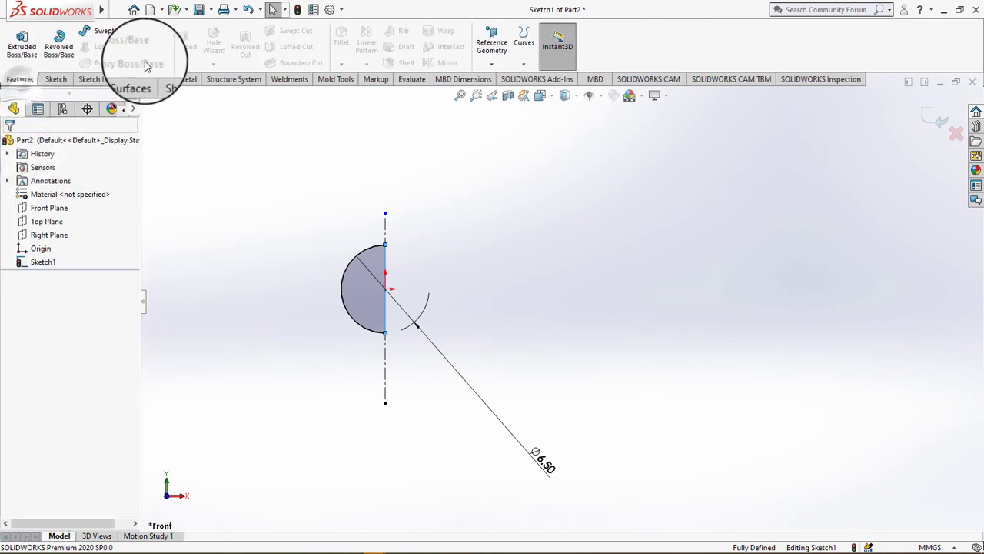
click(50, 52)
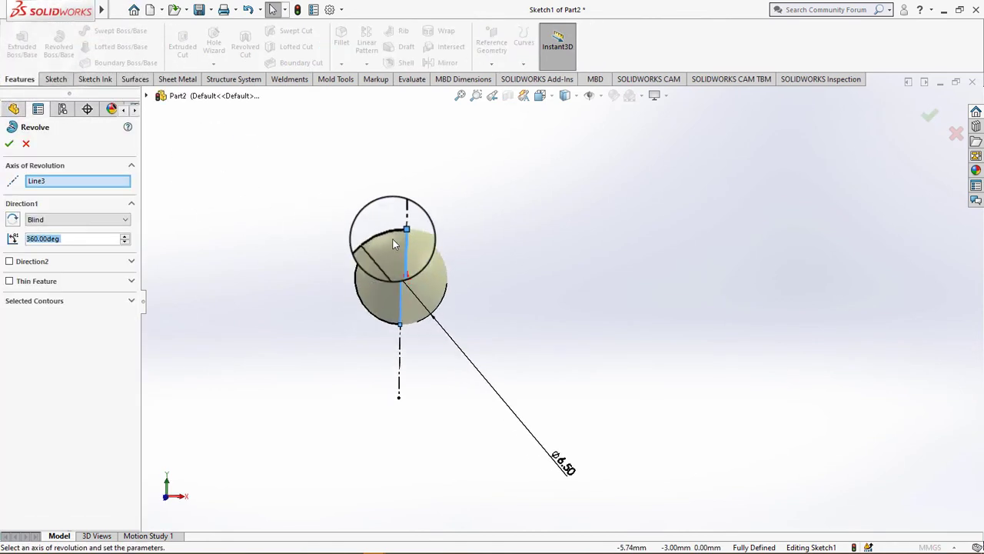
click(9, 144)
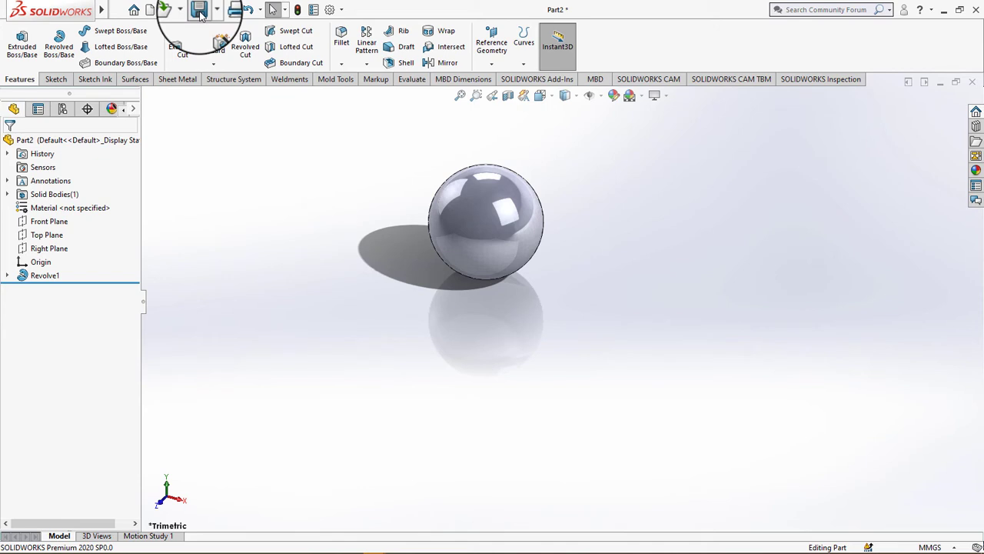
Save the part as 'bearing ball'
click(199, 10)
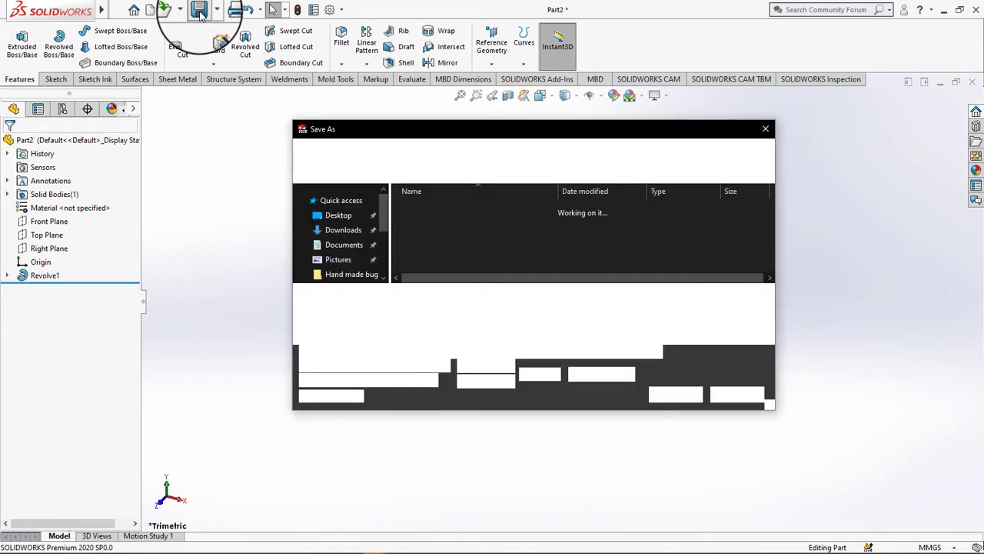
text(bearing ball)
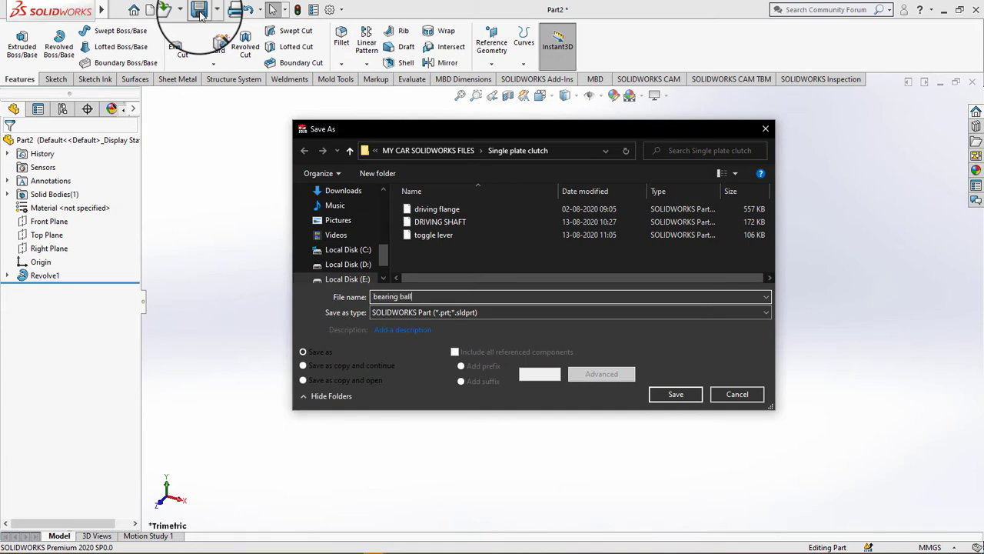
key(Return)
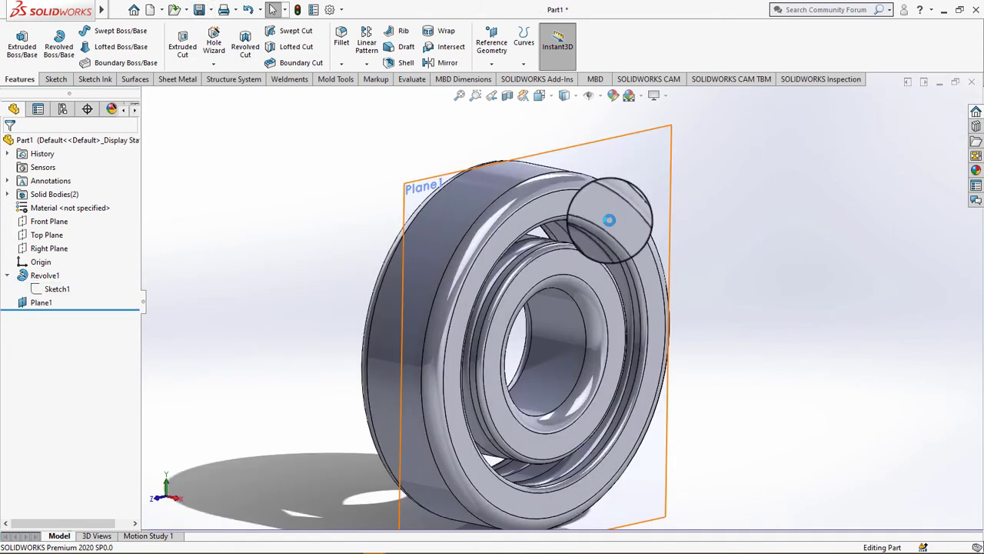
Save the part as 'bearing 1' and begin a new assembly with bearing 1 fixed at the origin
click(197, 16)
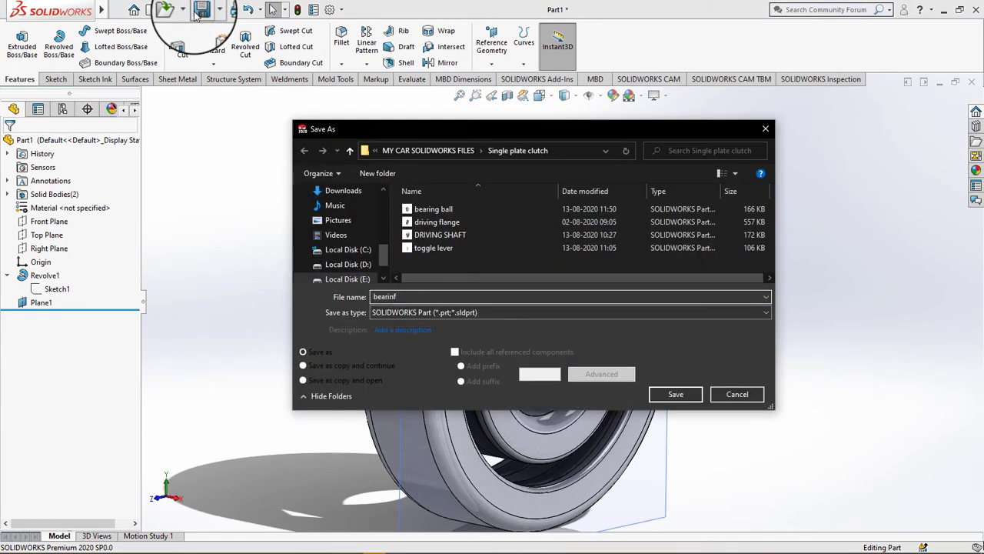
key(Return)
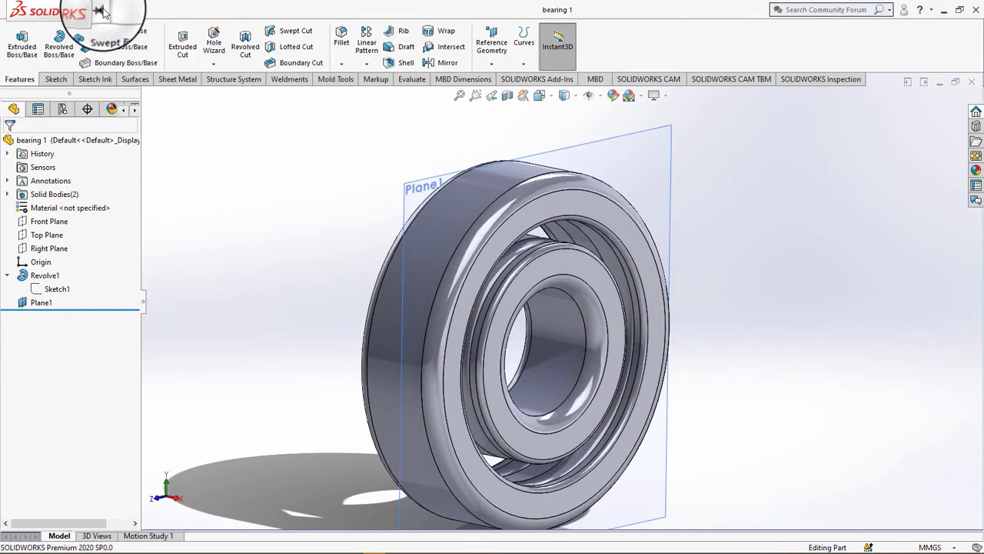
mouse_move(100, 11)
click(119, 10)
click(129, 28)
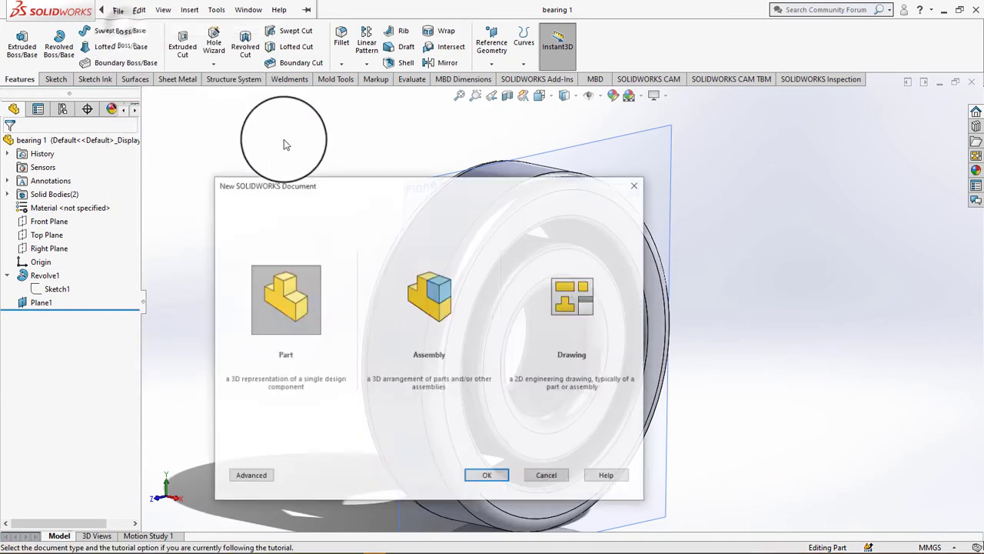
click(424, 296)
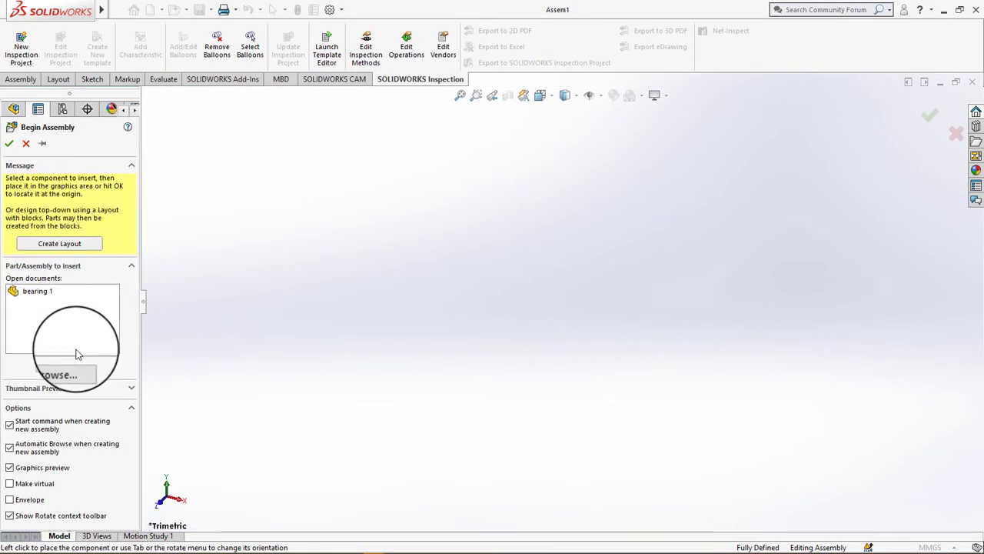
click(43, 292)
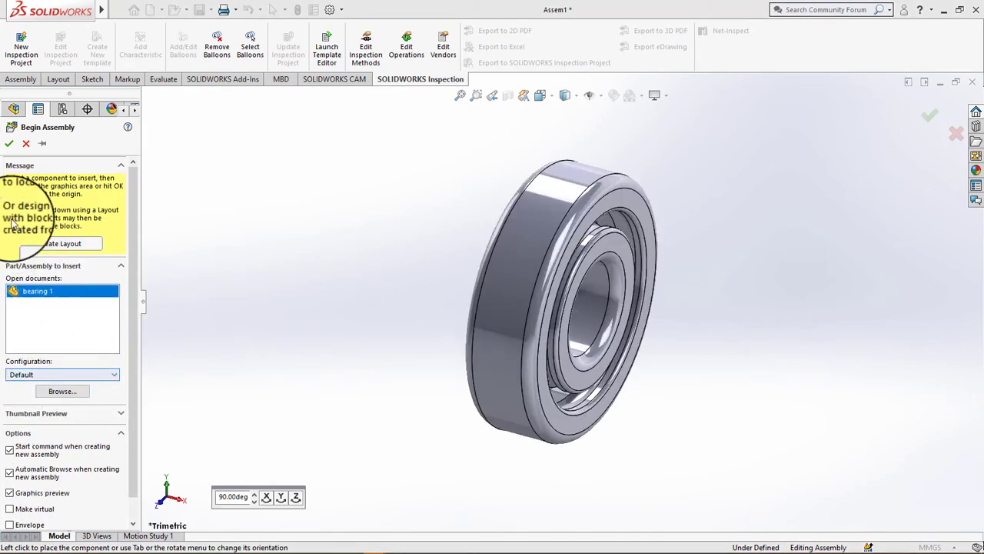
click(9, 139)
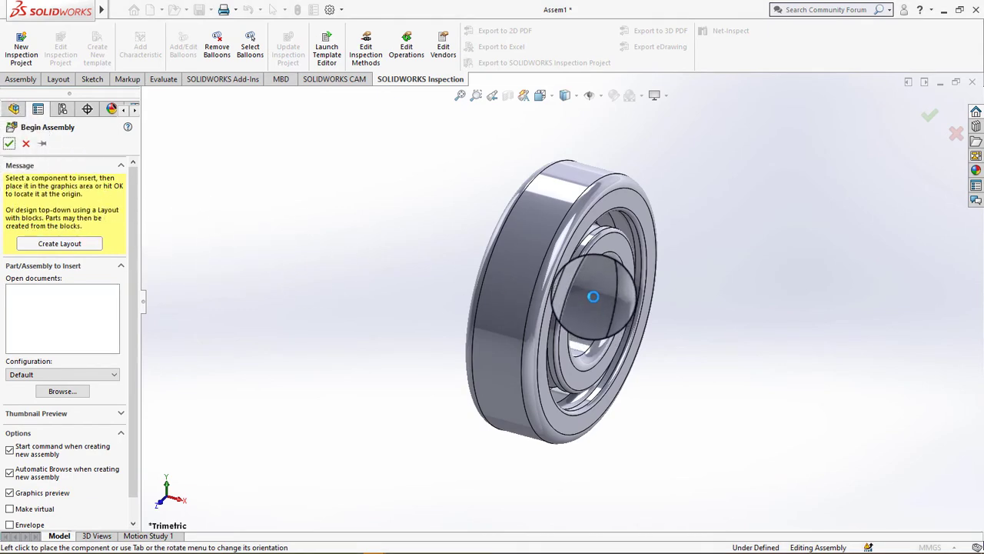
middle_drag(594, 296, 543, 262)
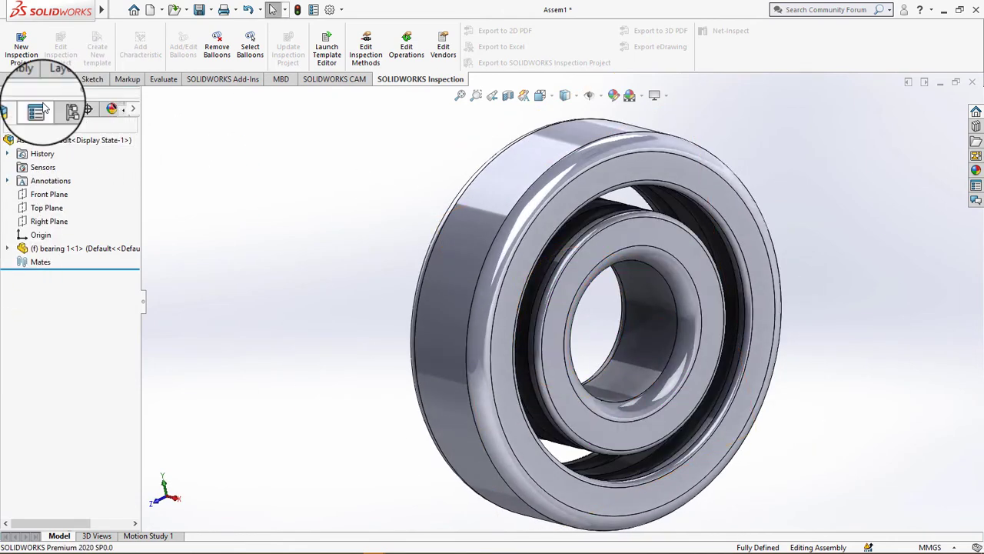
Insert the 'bearing ball' part beside the bearing and drag out a second copy
click(25, 82)
click(69, 48)
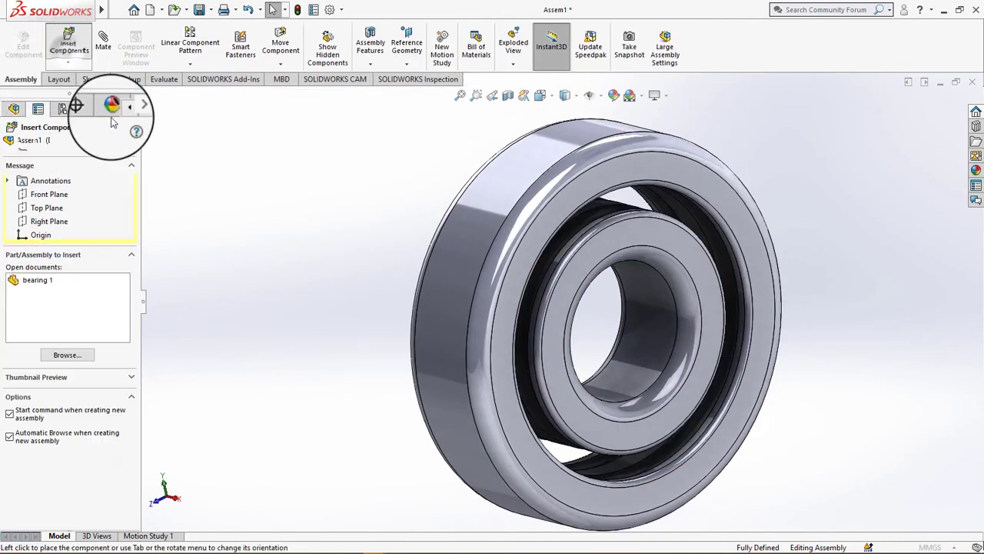
click(68, 356)
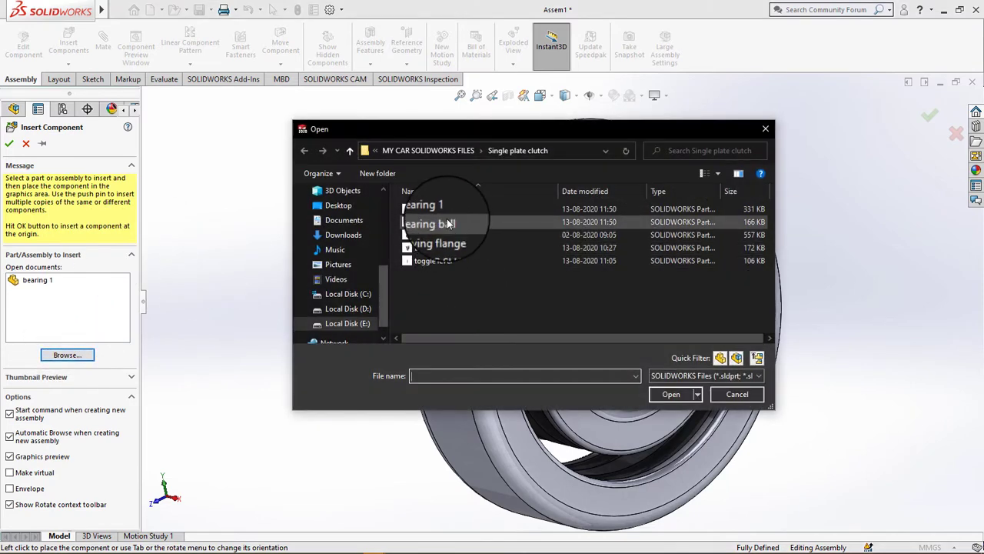
click(452, 221)
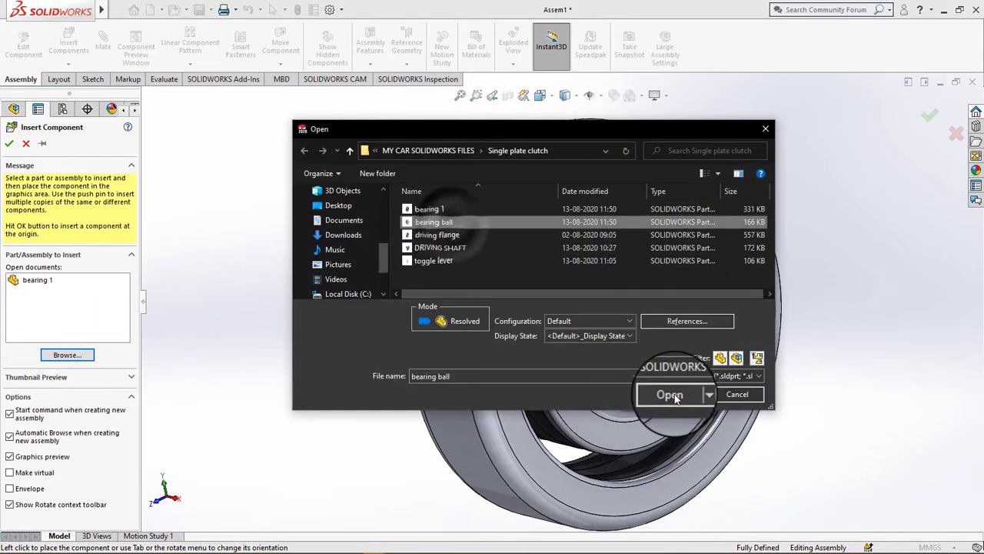
click(670, 394)
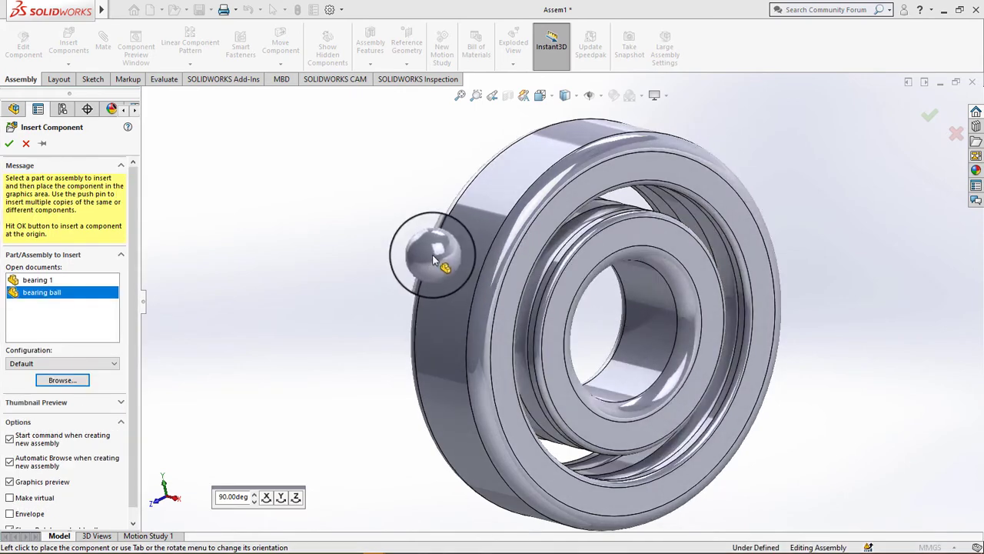
scroll(428, 253, down, 3)
click(392, 218)
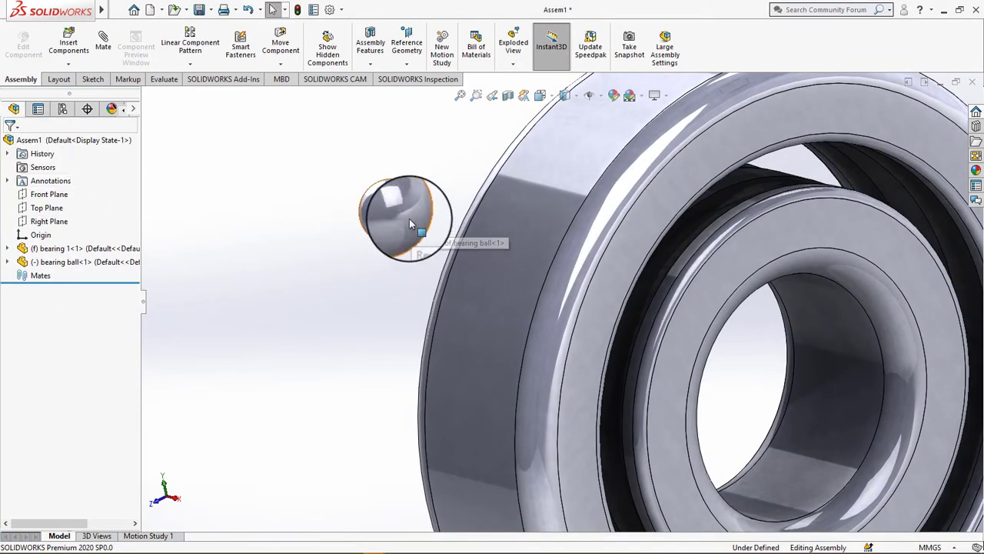
mouse_move(409, 218)
ctrl+mouse_down()
mouse_move(341, 312)
mouse_move(218, 228)
ctrl+mouse_up()
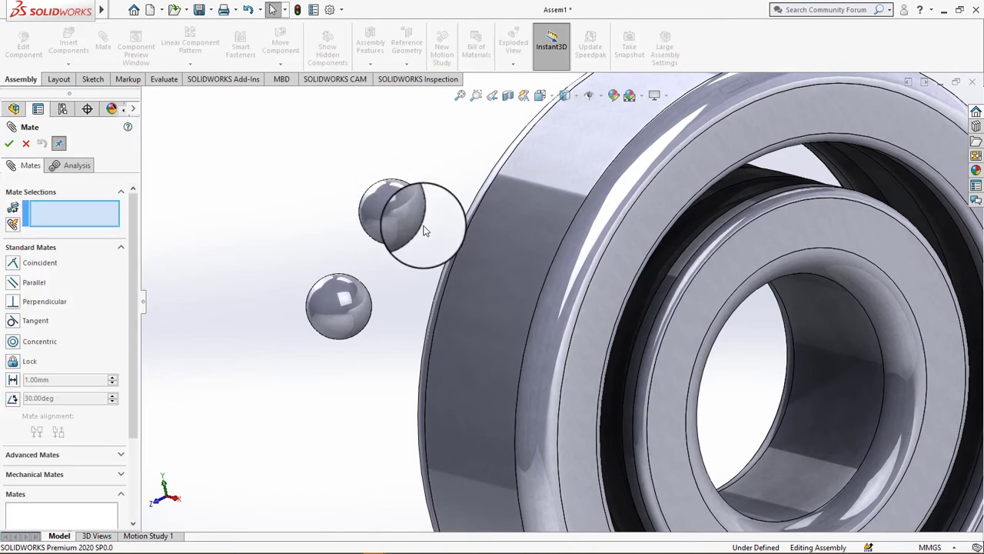
Add tangent mates between the balls and the outer and inner race faces
click(421, 221)
scroll(654, 229, down, 3)
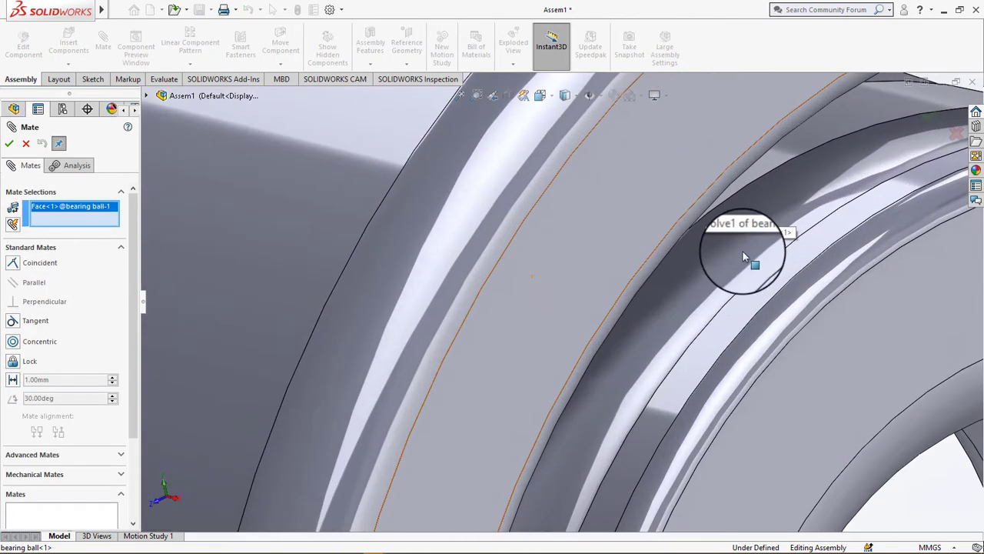
scroll(803, 246, up, 2)
click(753, 223)
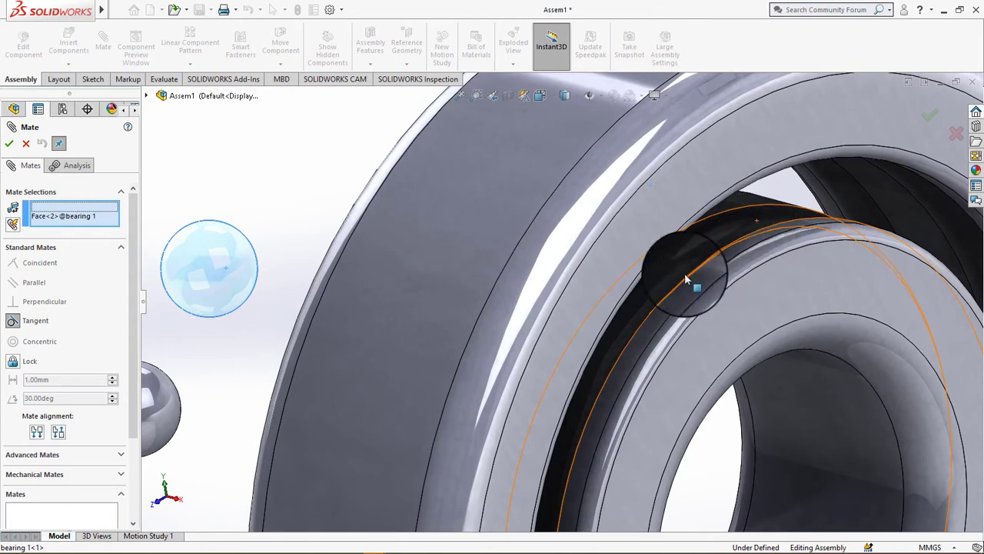
click(758, 259)
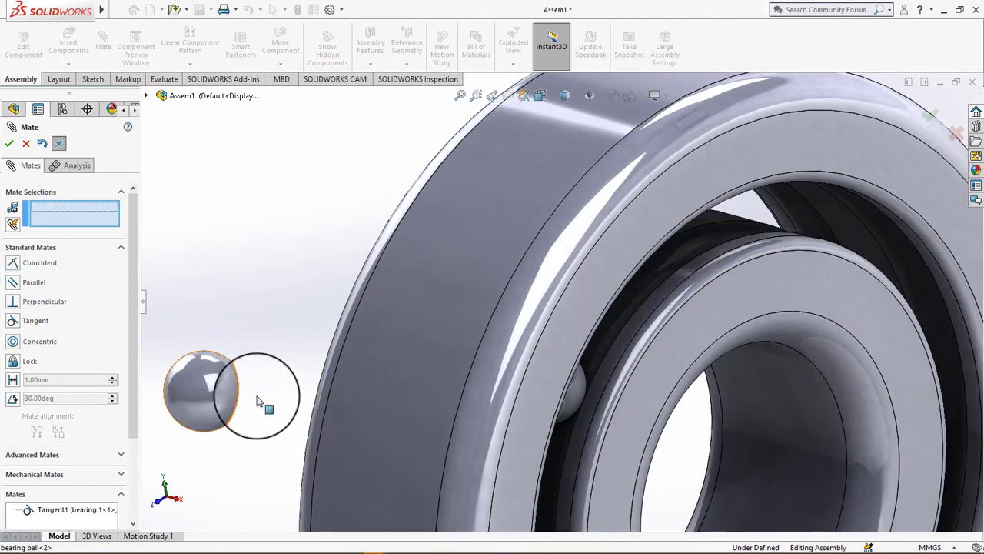
click(223, 396)
scroll(629, 327, up, 3)
mouse_move(629, 327)
middle_down()
mouse_move(721, 341)
mouse_move(597, 352)
middle_up()
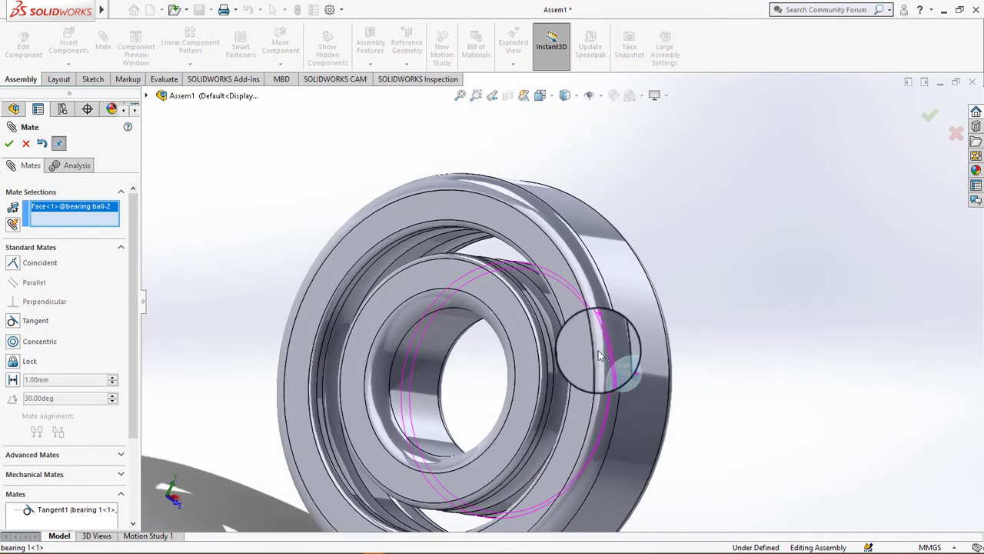
scroll(526, 362, down, 5)
mouse_move(497, 356)
middle_down()
mouse_move(483, 372)
mouse_move(485, 295)
middle_up()
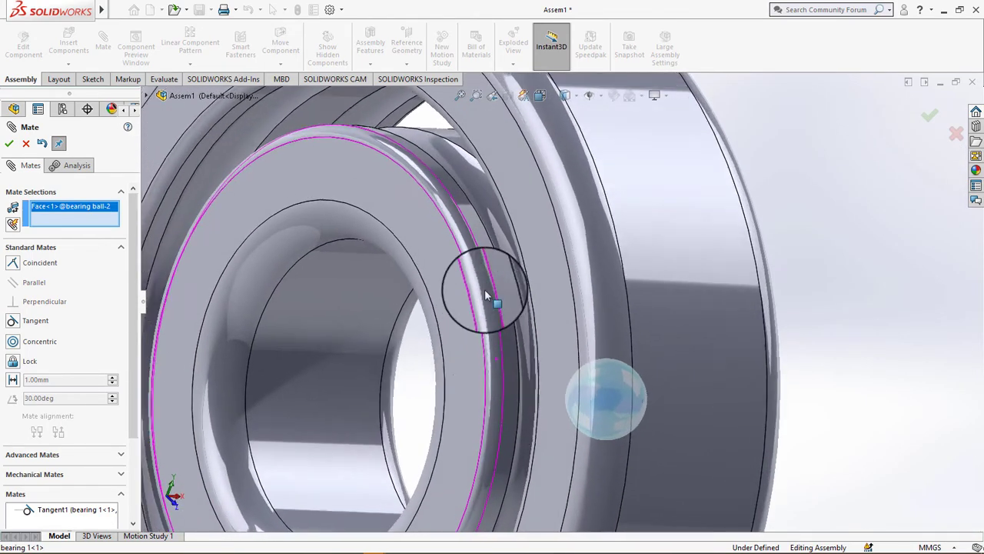
click(504, 247)
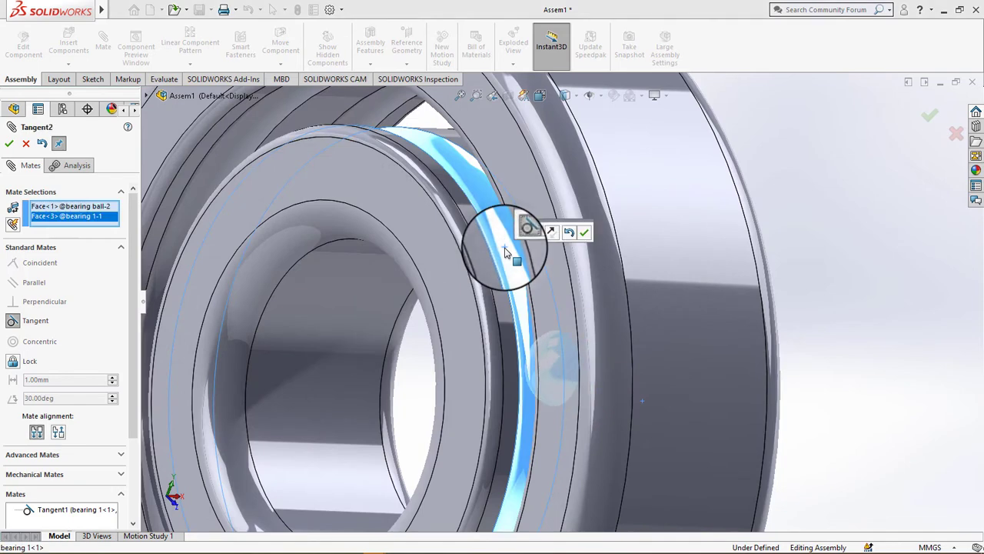
click(585, 234)
mouse_move(585, 235)
middle_down()
mouse_move(587, 314)
mouse_move(599, 347)
mouse_move(674, 358)
mouse_move(664, 367)
middle_up()
click(26, 143)
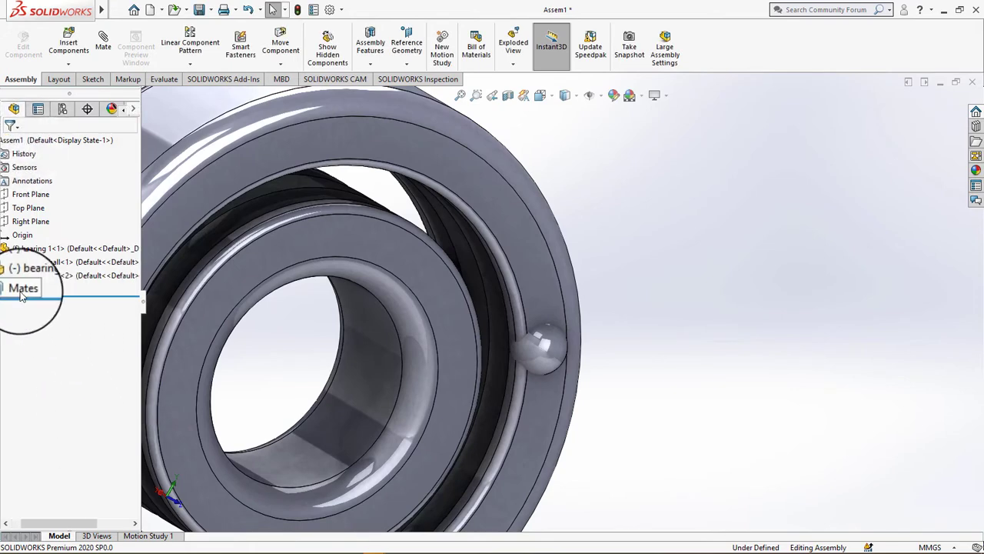
Delete the Tangent2 mate from the assembly's mates
click(7, 290)
click(51, 319)
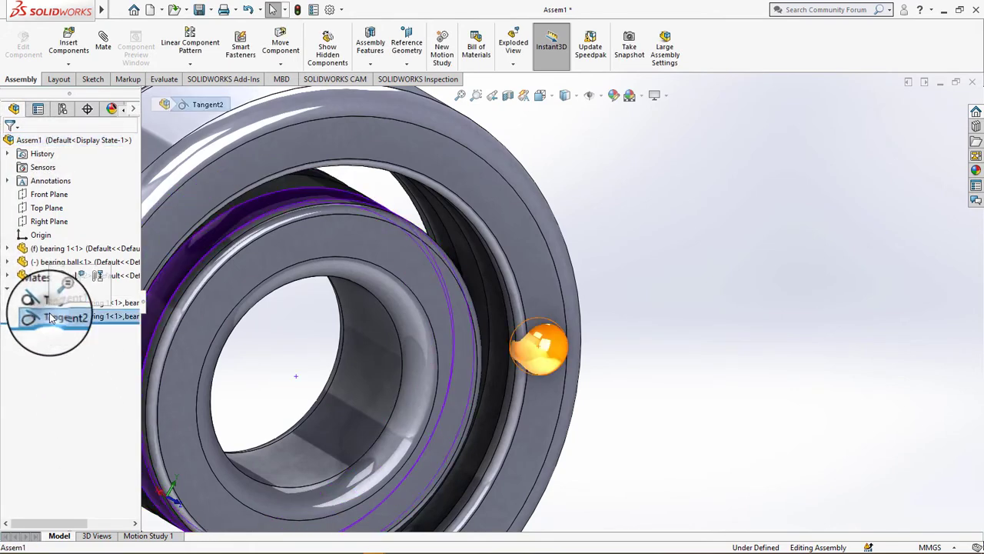
right_click(51, 318)
click(81, 362)
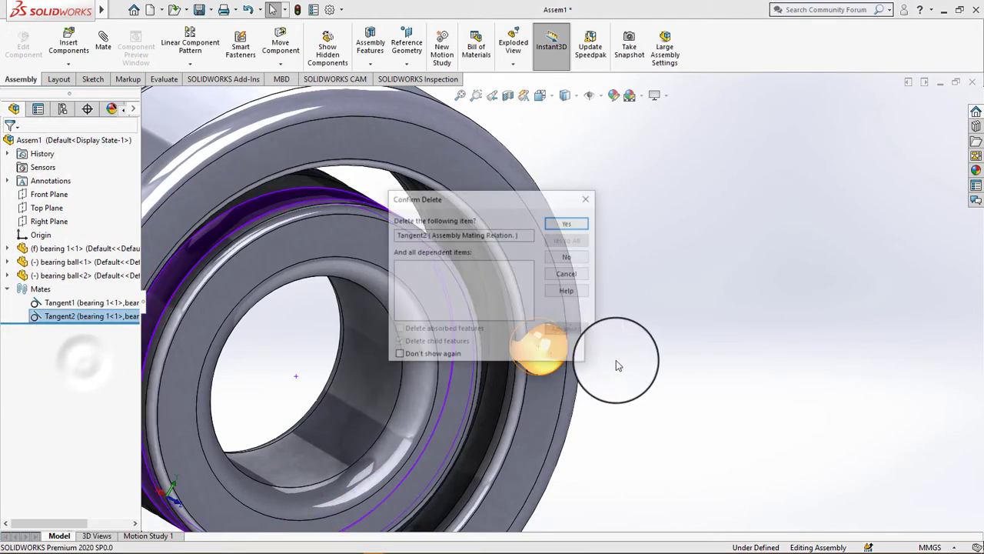
click(562, 212)
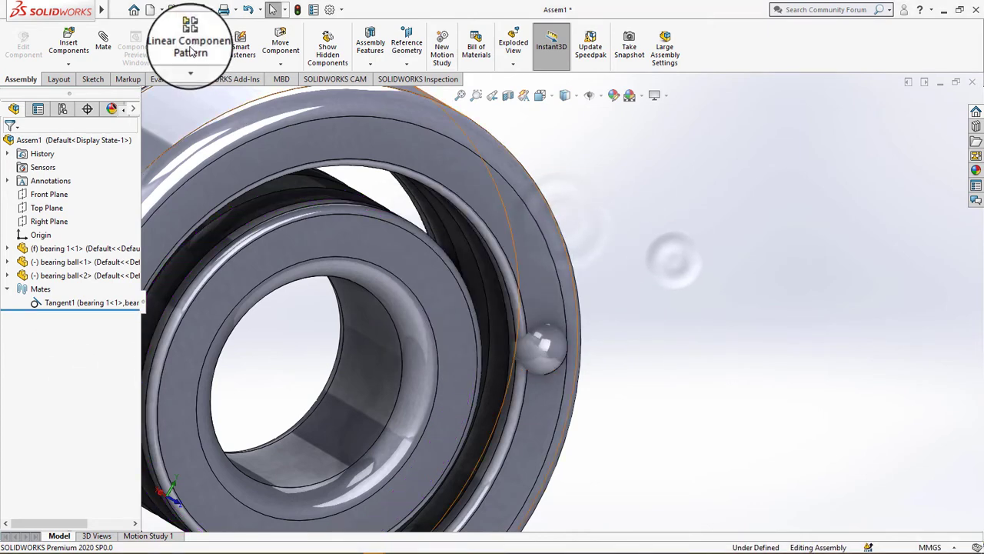
Seat the second ball with Tangent3 and Tangent4 mates against both race faces
click(100, 46)
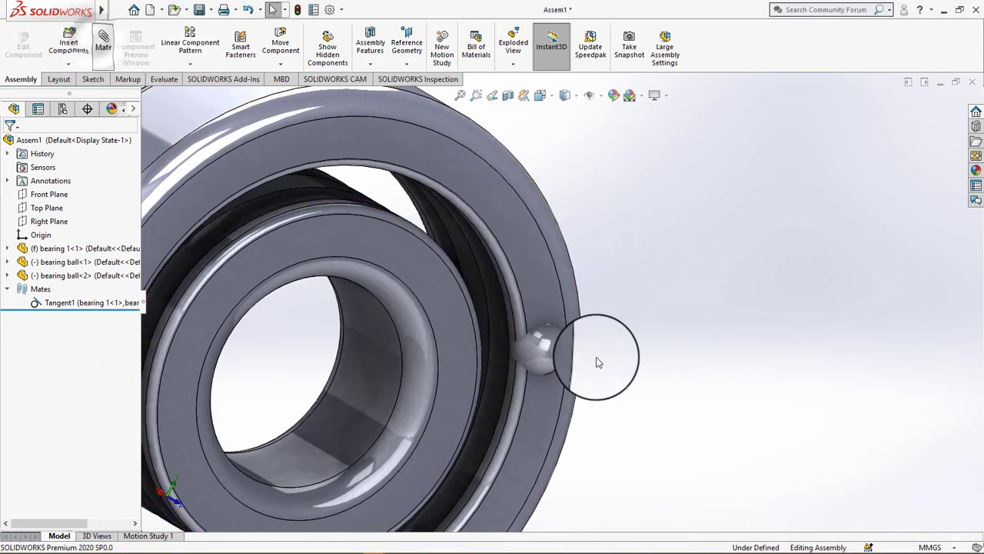
click(552, 347)
click(499, 375)
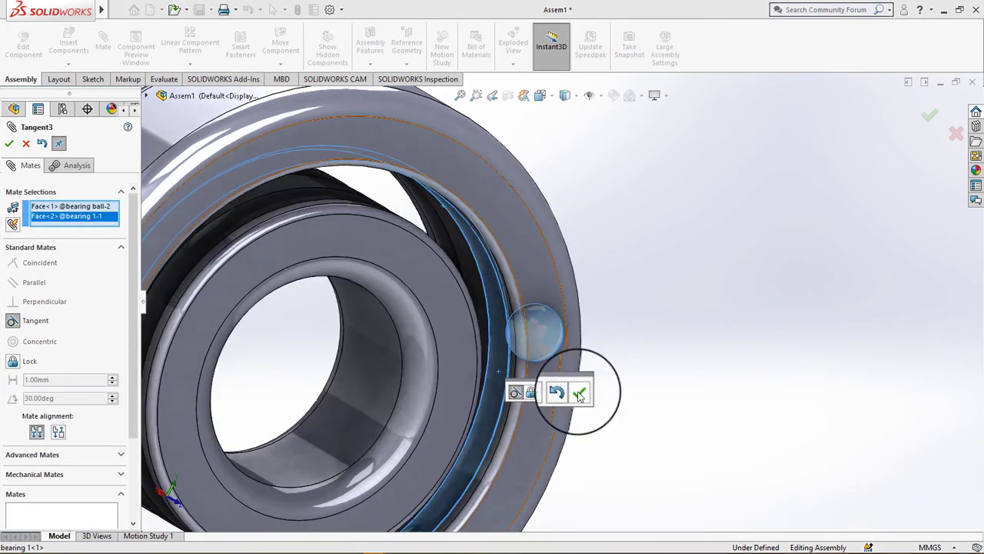
click(579, 394)
click(541, 340)
mouse_move(541, 340)
middle_down()
mouse_move(462, 383)
mouse_move(452, 362)
middle_up()
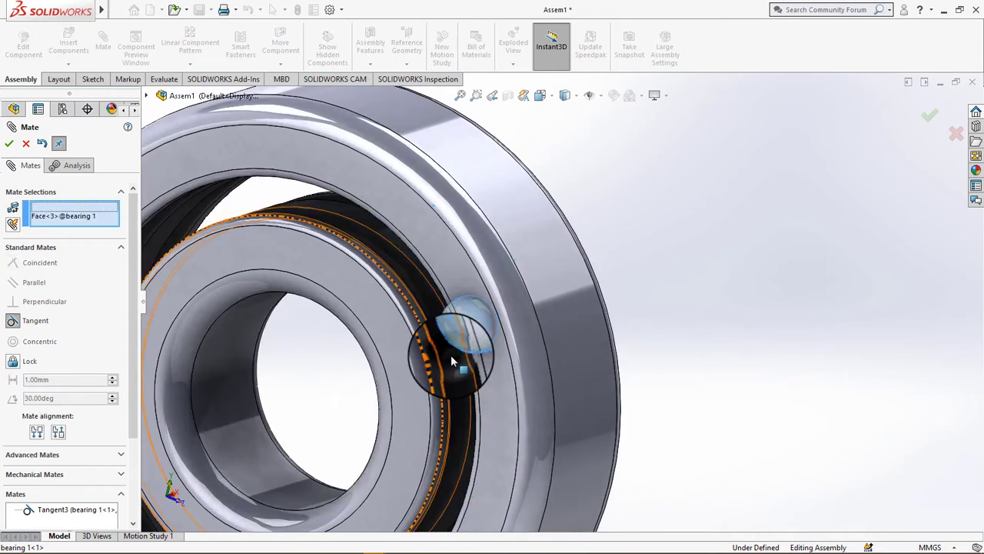
click(452, 361)
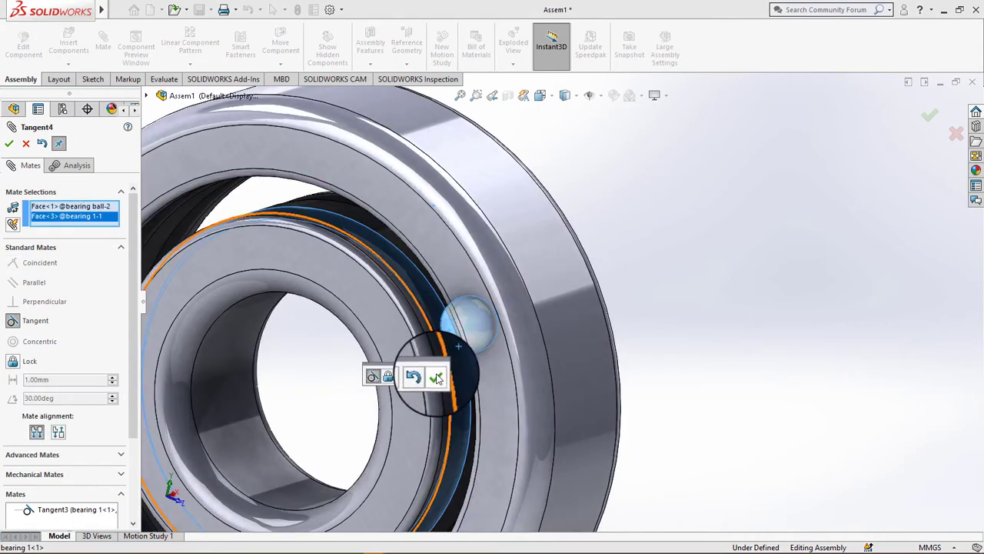
click(436, 377)
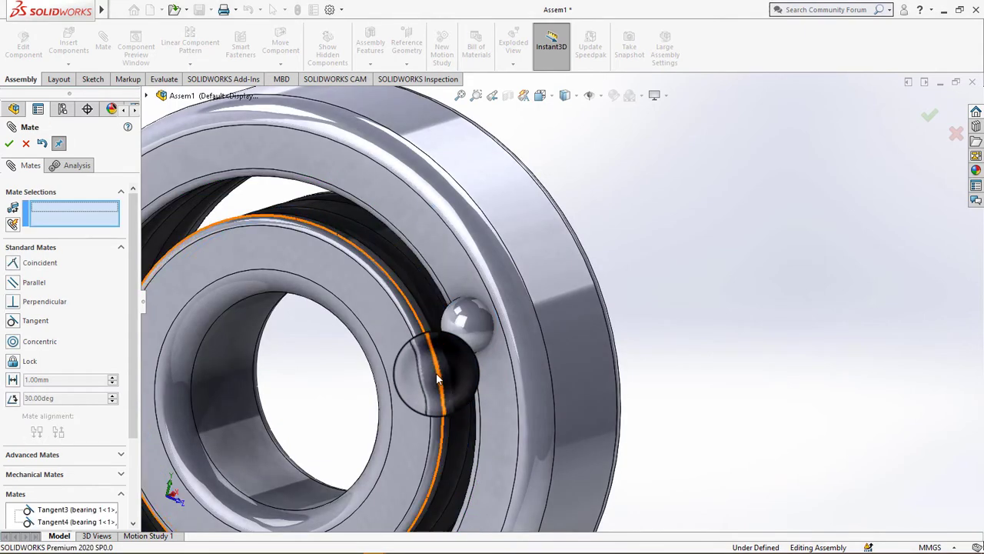
click(26, 144)
Delete the Tangent4 and Tangent3 mates and drag bearing ball<2> free outside the bearing
click(61, 331)
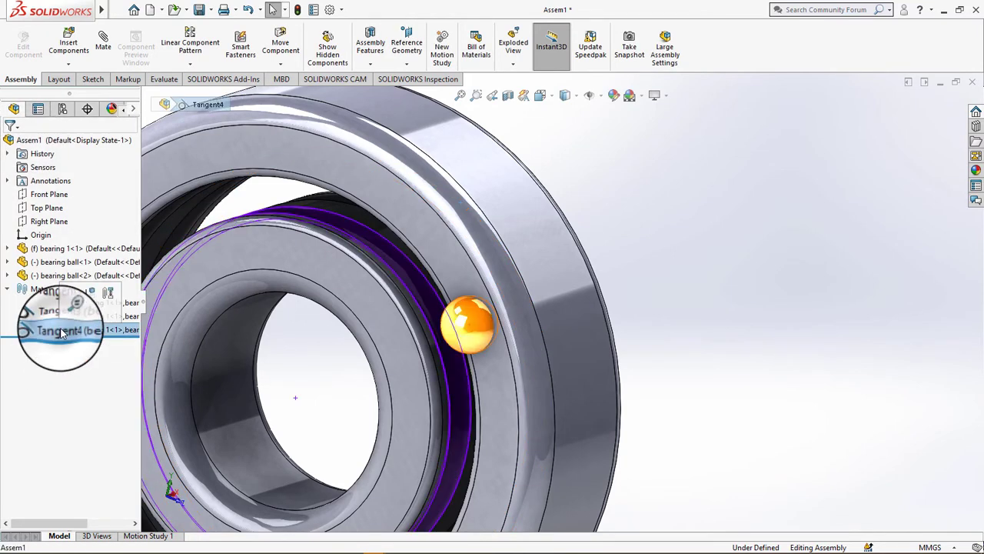
key(Delete)
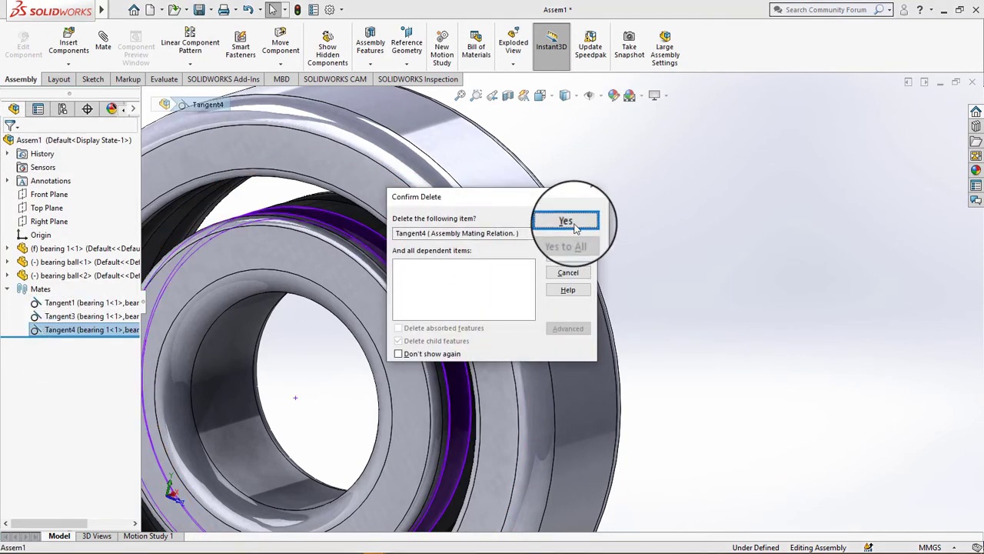
click(568, 220)
key(Delete)
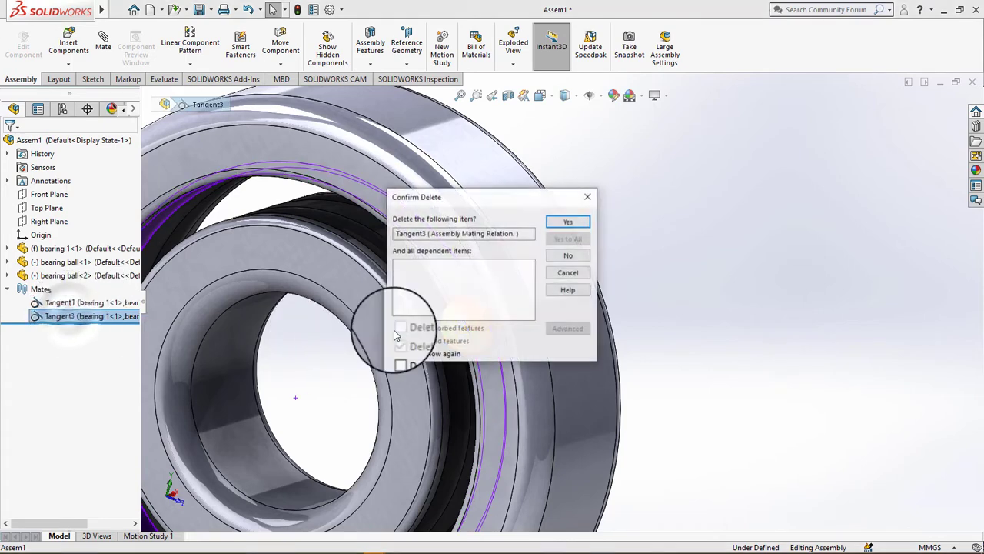
click(567, 220)
mouse_move(460, 320)
mouse_down()
mouse_move(395, 395)
mouse_move(703, 374)
mouse_up()
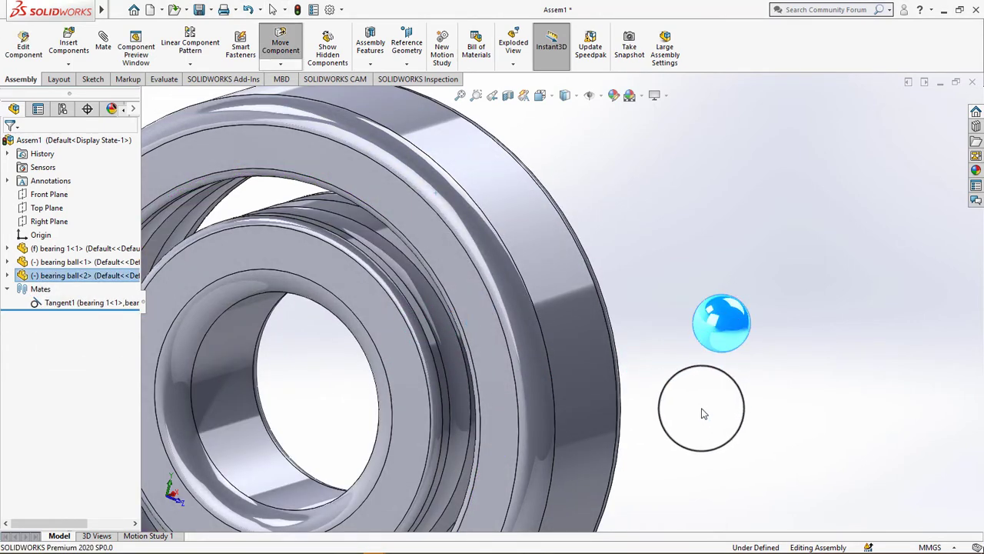
click(703, 411)
Add a Tangent mate between the bearing race face and bearing ball<2>'s surface
click(105, 58)
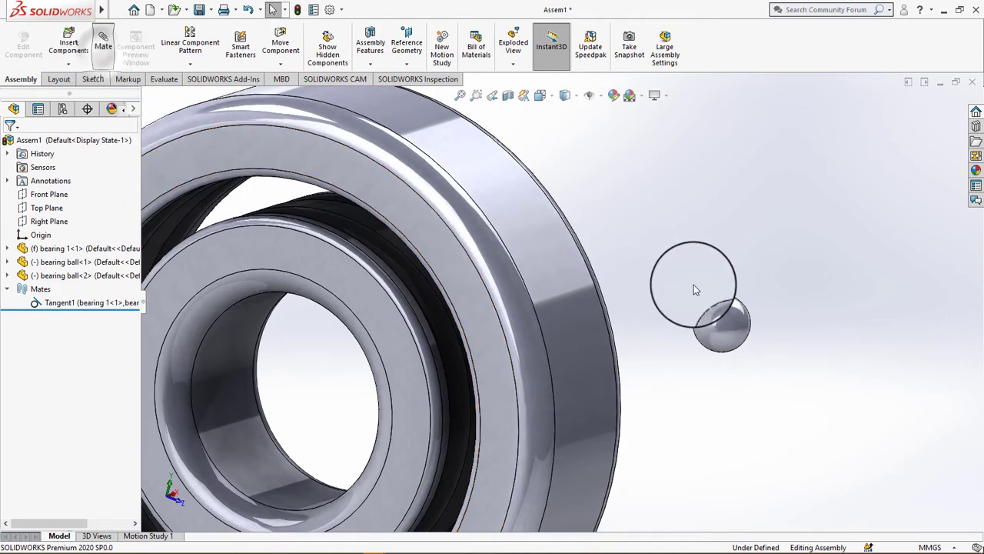
mouse_move(370, 267)
middle_down()
mouse_move(369, 303)
mouse_move(424, 332)
mouse_move(395, 323)
mouse_move(412, 284)
mouse_move(352, 242)
mouse_move(334, 214)
middle_up()
scroll(408, 270, down, 3)
click(278, 144)
scroll(278, 144, up, 2)
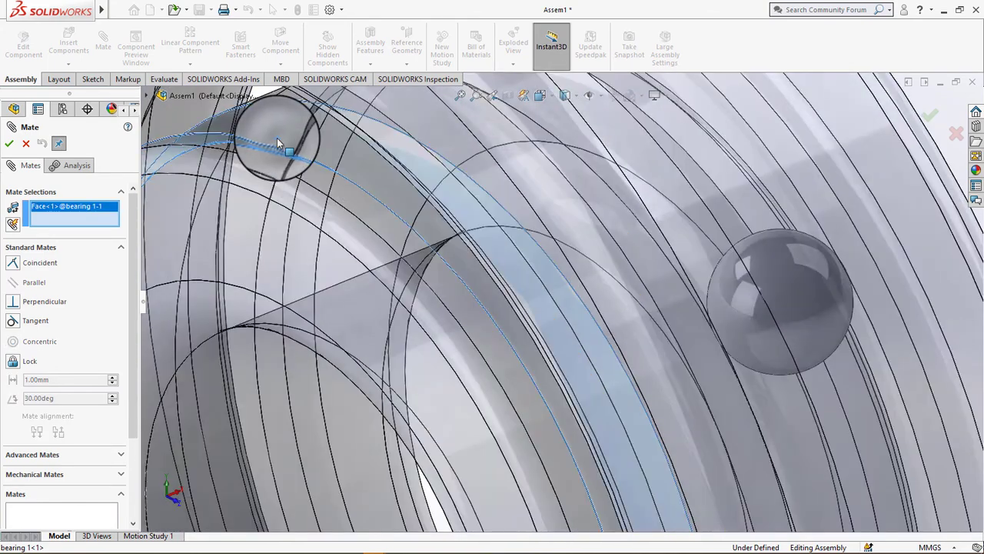
scroll(692, 307, up, 3)
scroll(837, 348, up, 2)
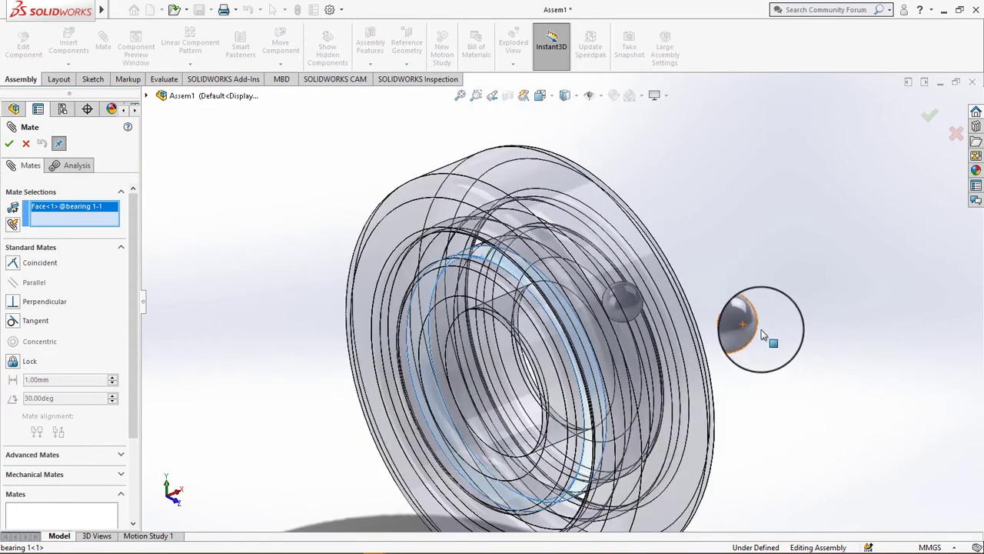
click(746, 324)
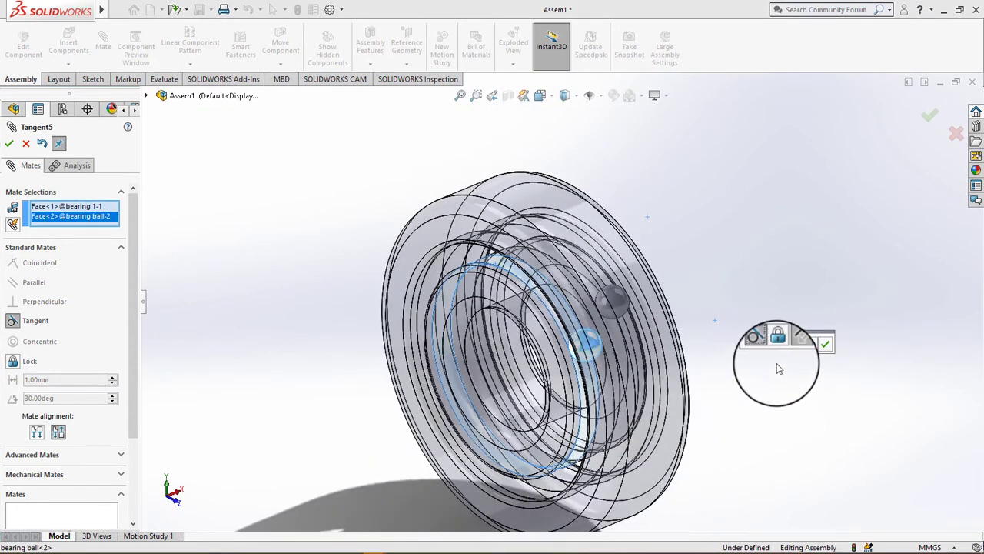
click(825, 344)
key(f)
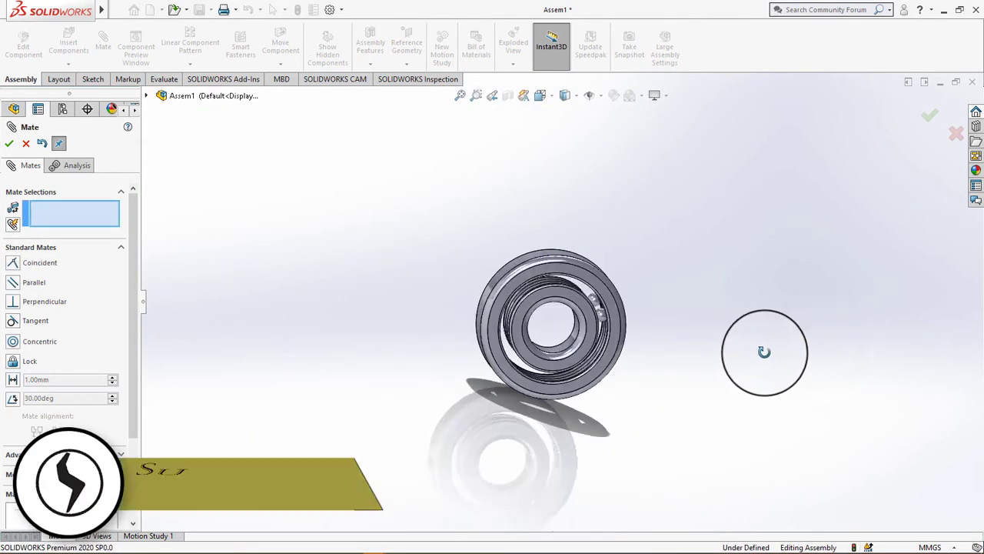
scroll(626, 322, down, 1)
scroll(562, 308, down, 4)
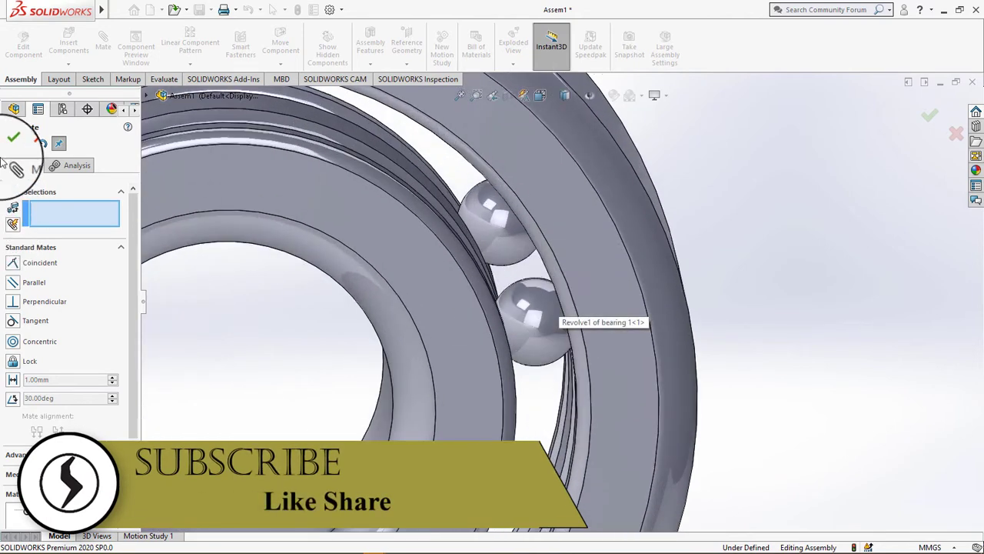
click(13, 137)
In a new mate, select the Top Plane of bearing ball<2>
scroll(550, 332, up, 5)
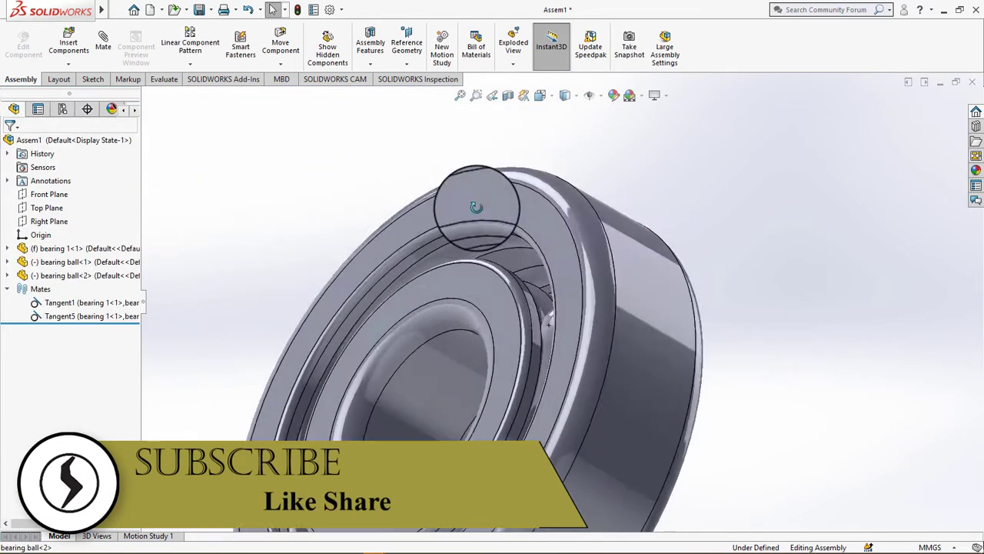
scroll(407, 154, down, 6)
scroll(603, 333, down, 3)
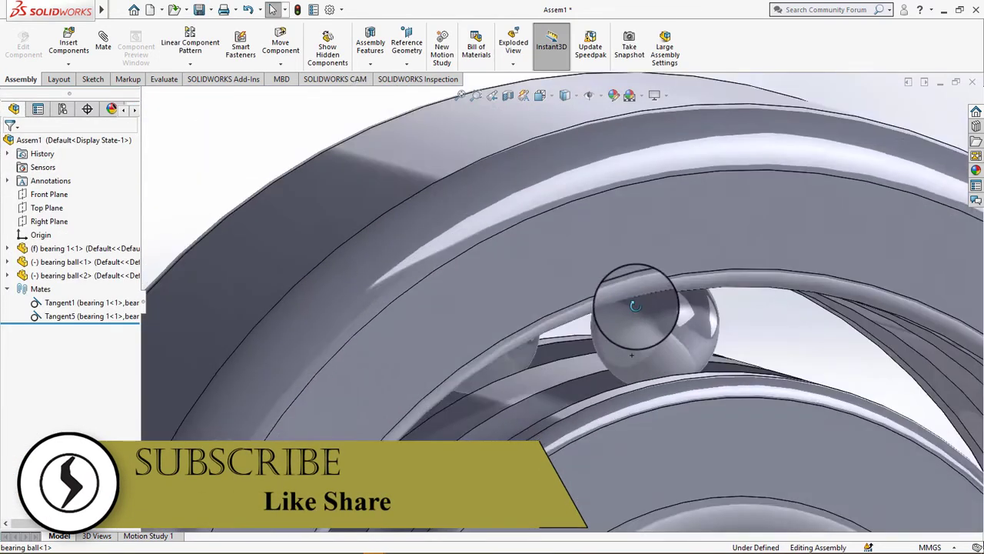
middle_drag(604, 332, 366, 351)
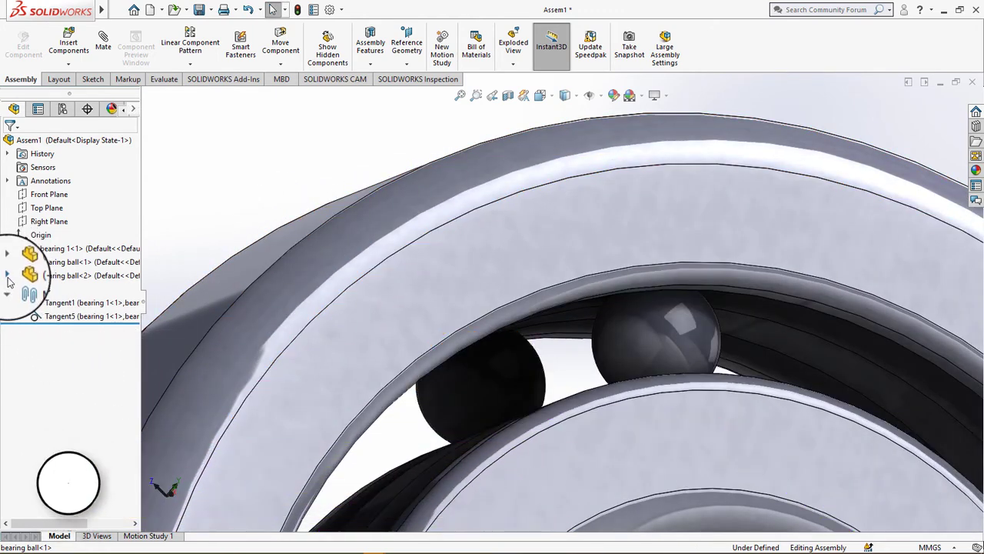
click(8, 275)
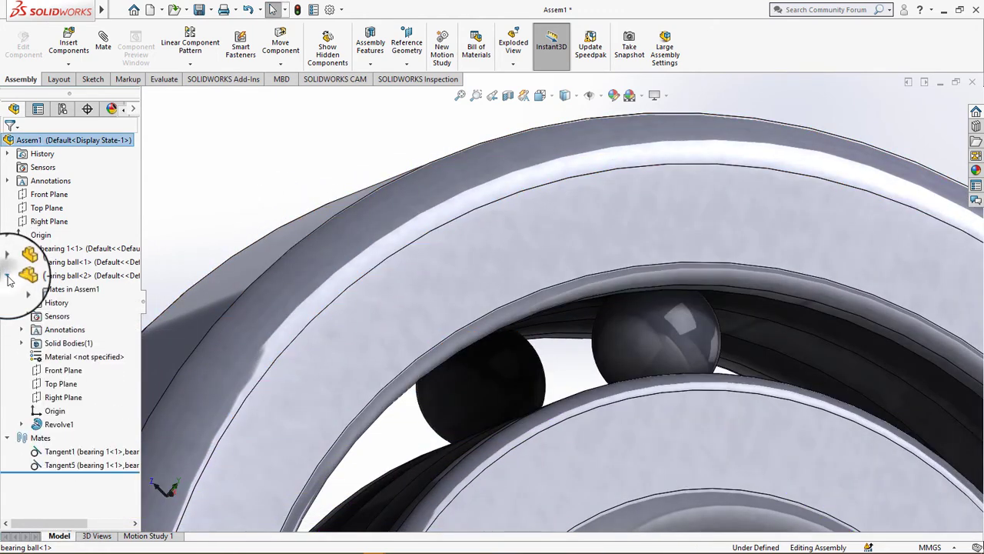
click(68, 370)
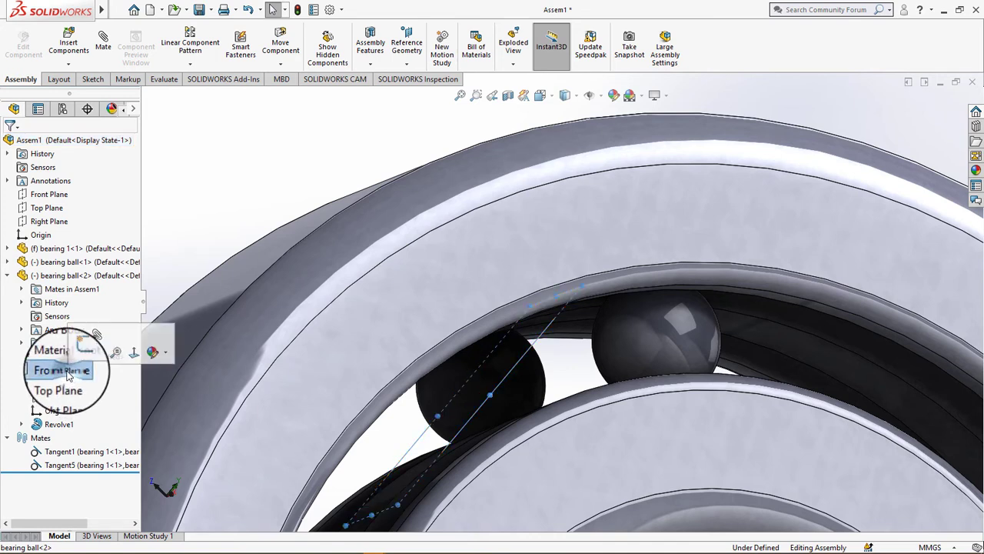
click(64, 386)
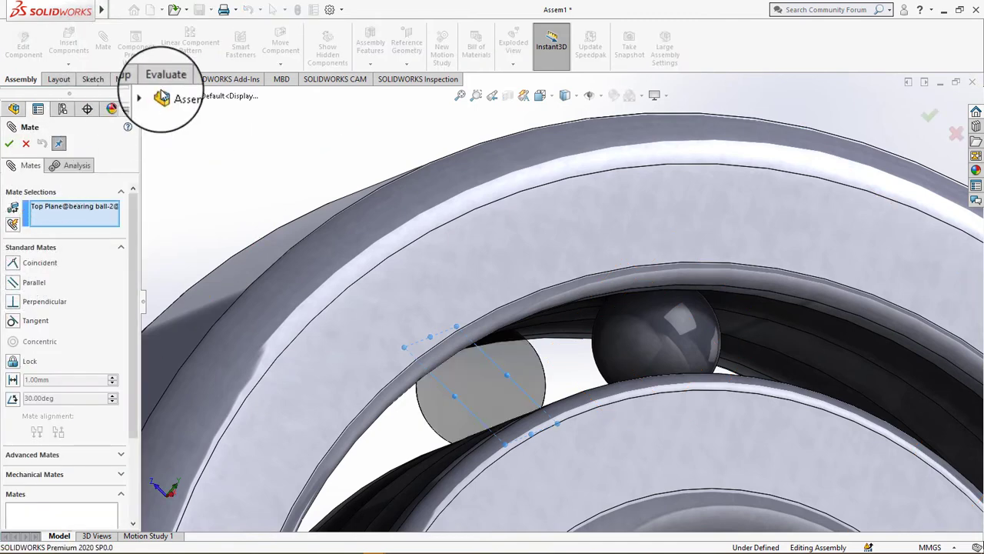
Add bearing ball<1>'s Top Plane and apply the Parallel mate
click(147, 96)
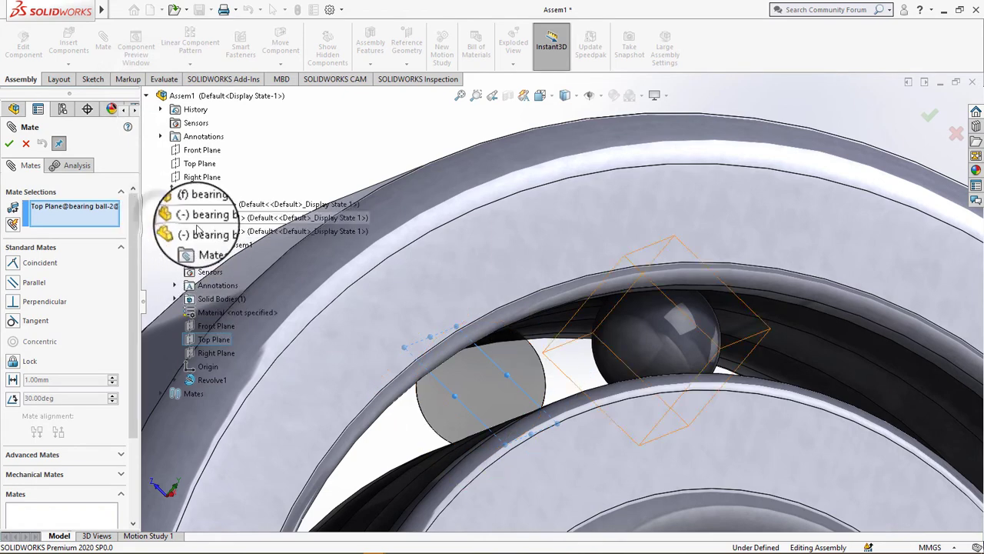
click(162, 219)
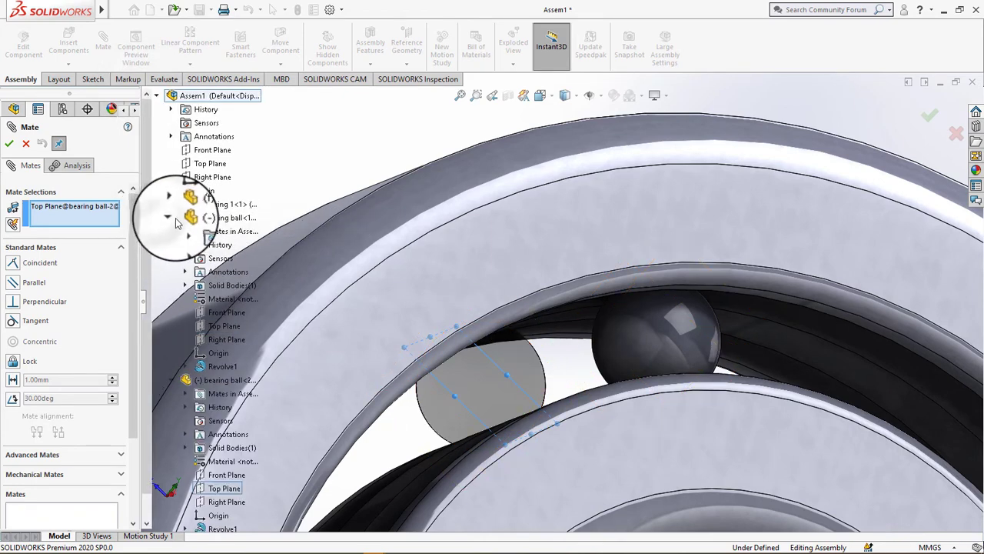
click(231, 328)
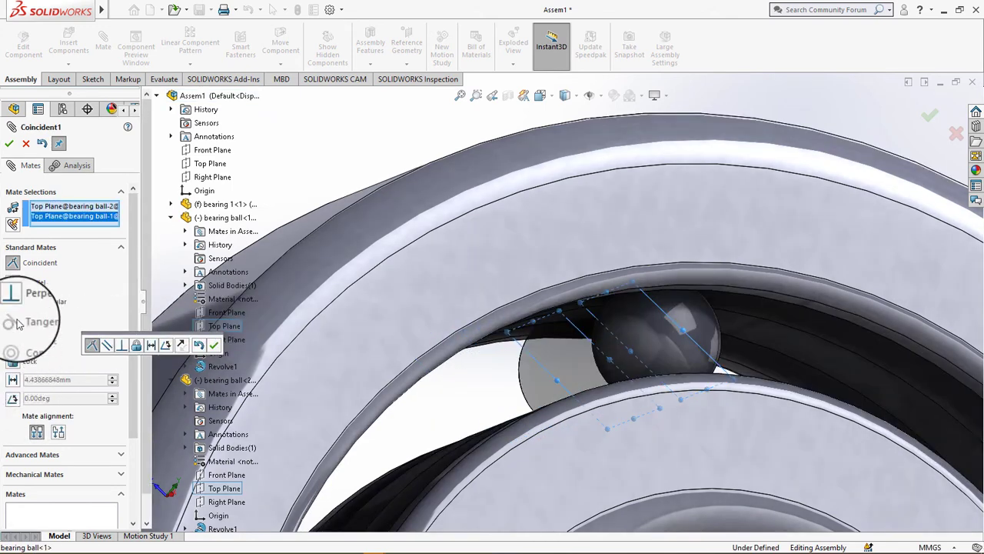
click(14, 283)
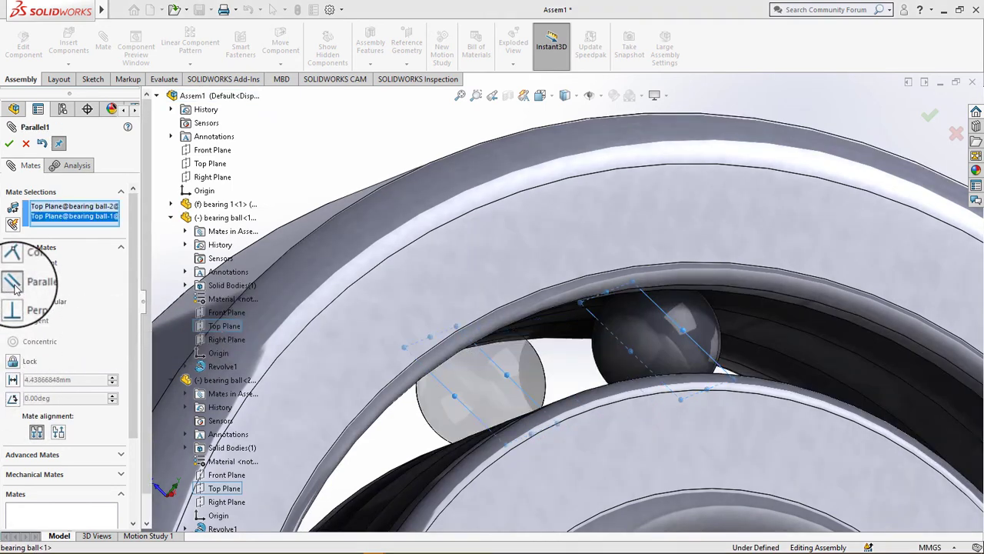
click(10, 146)
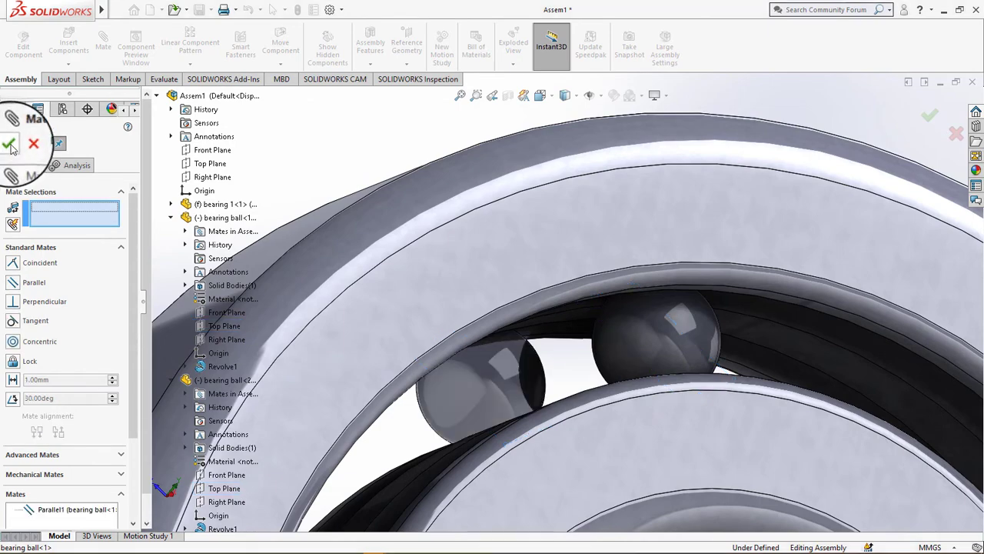
click(10, 145)
scroll(538, 285, up, 5)
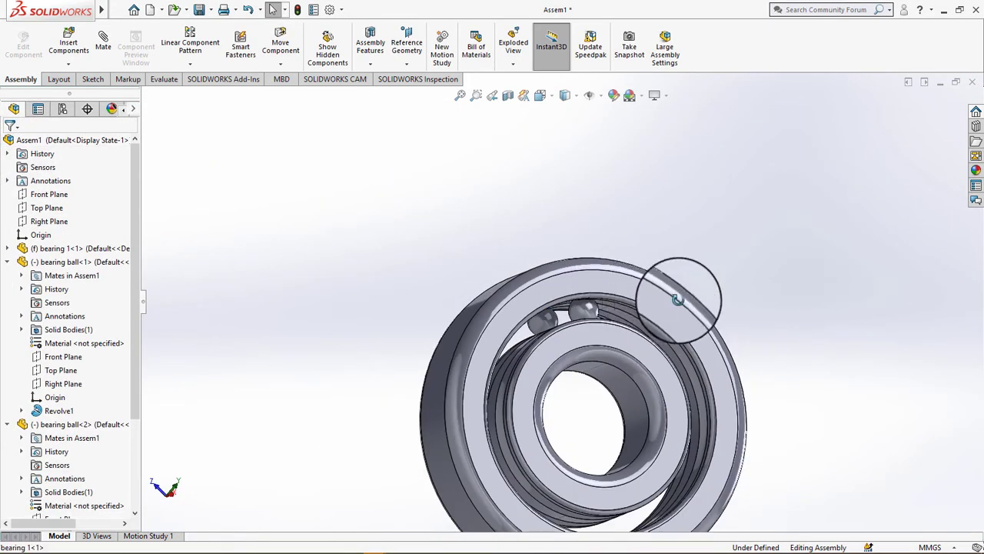
Mate the Front Planes of bearing ball<1> and ball<2> as Parallel
mouse_move(677, 285)
middle_down()
mouse_move(809, 308)
mouse_move(813, 286)
mouse_move(610, 264)
mouse_move(621, 233)
middle_up()
scroll(584, 290, down, 5)
scroll(542, 299, down, 3)
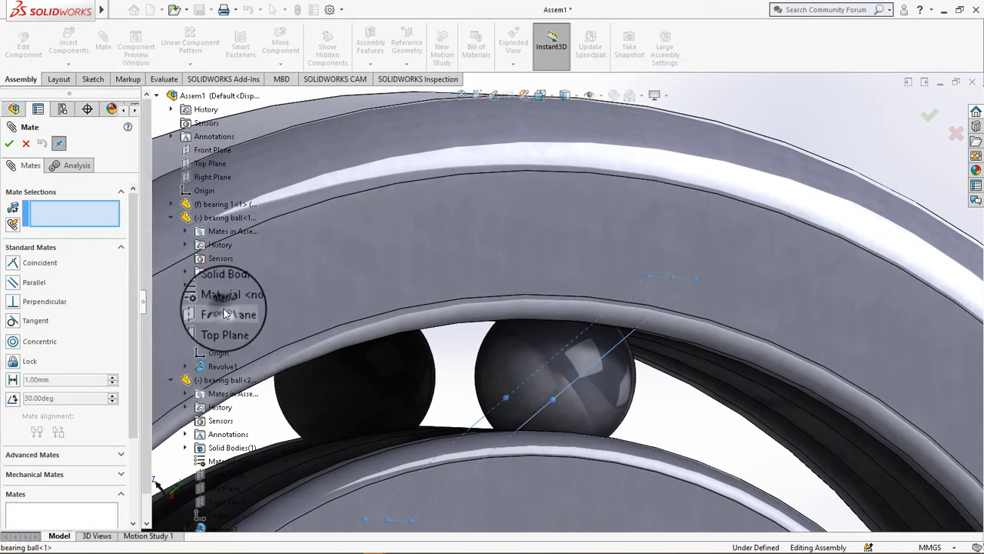
click(225, 313)
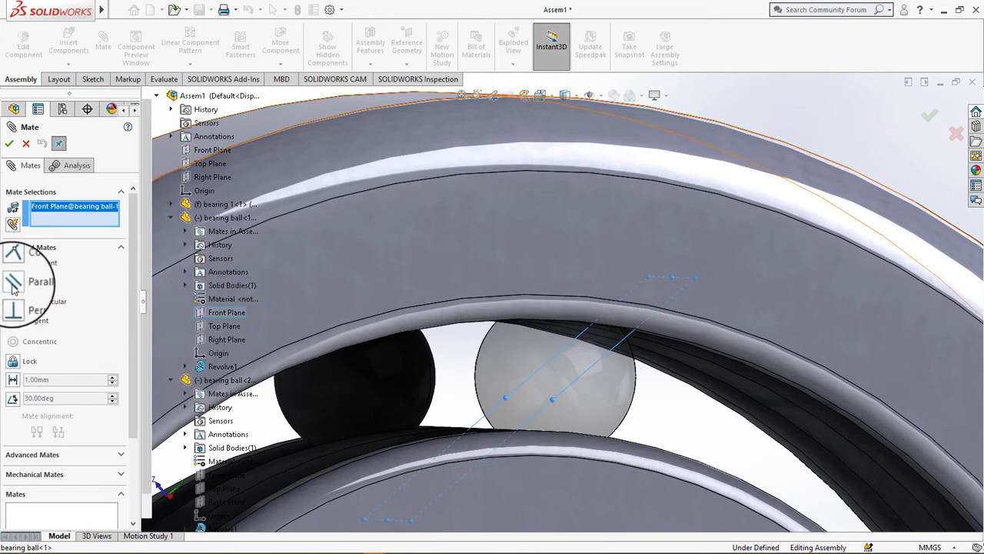
scroll(223, 393, down, 1)
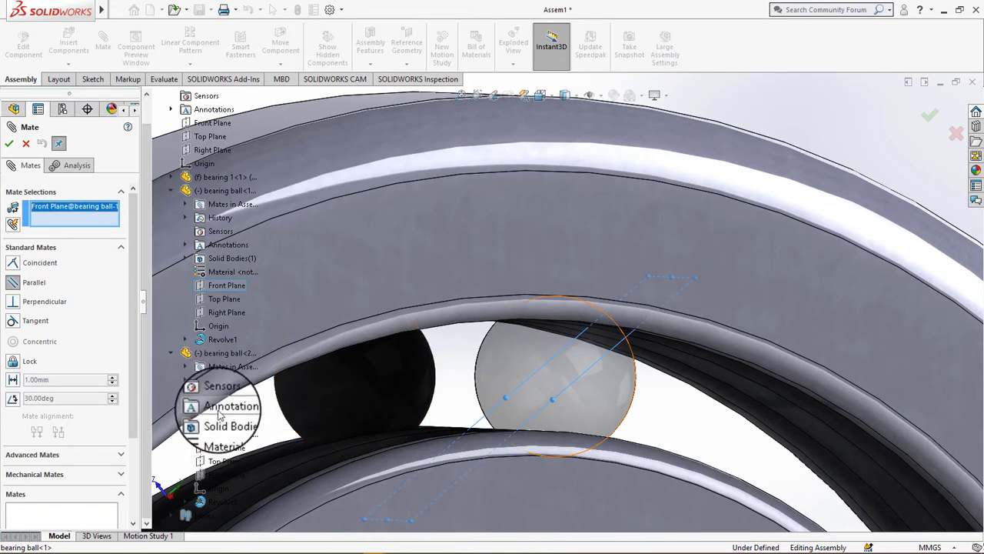
click(224, 452)
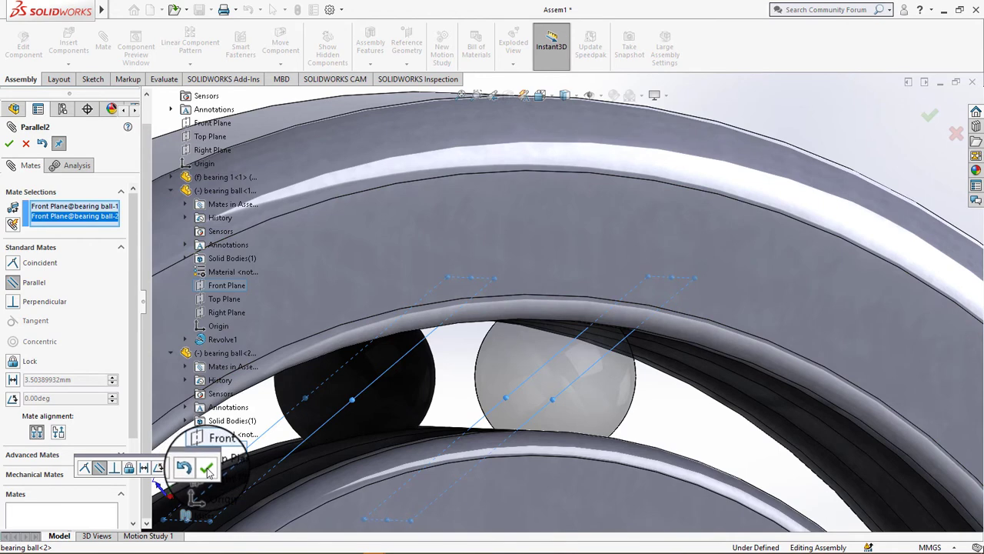
click(208, 470)
Mate the Right Planes of bearing ball<1> and ball<2> as Parallel
middle_drag(400, 405, 501, 354)
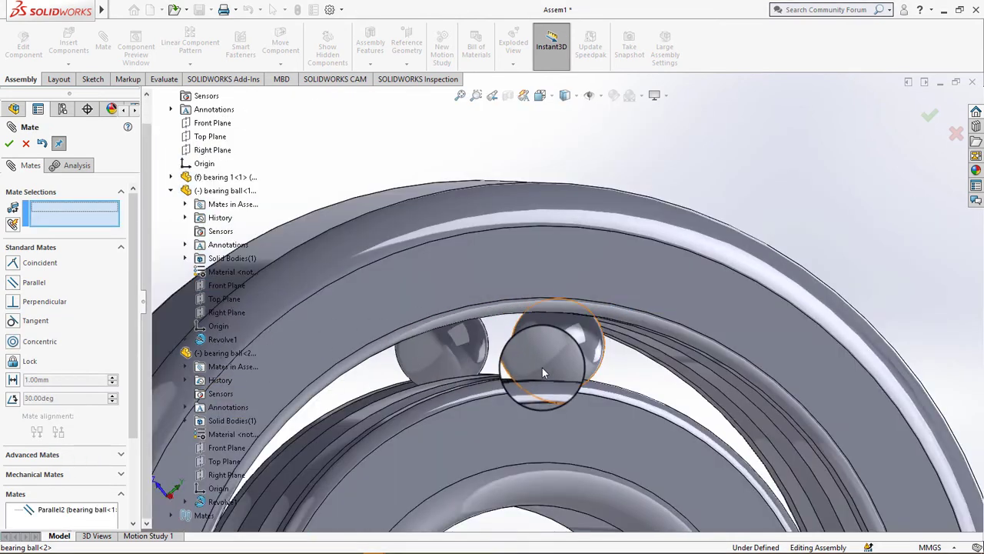
scroll(542, 367, down, 3)
scroll(533, 352, down, 2)
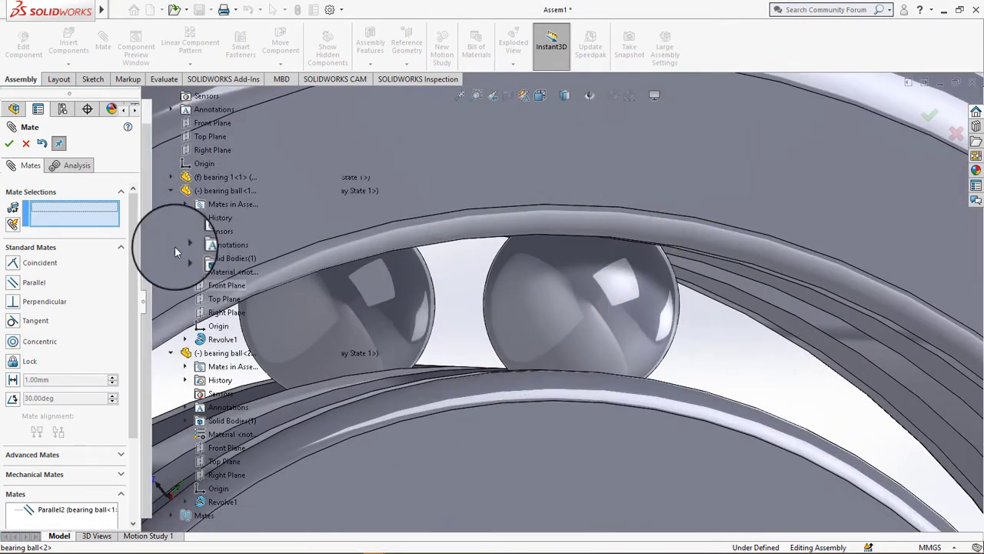
click(231, 317)
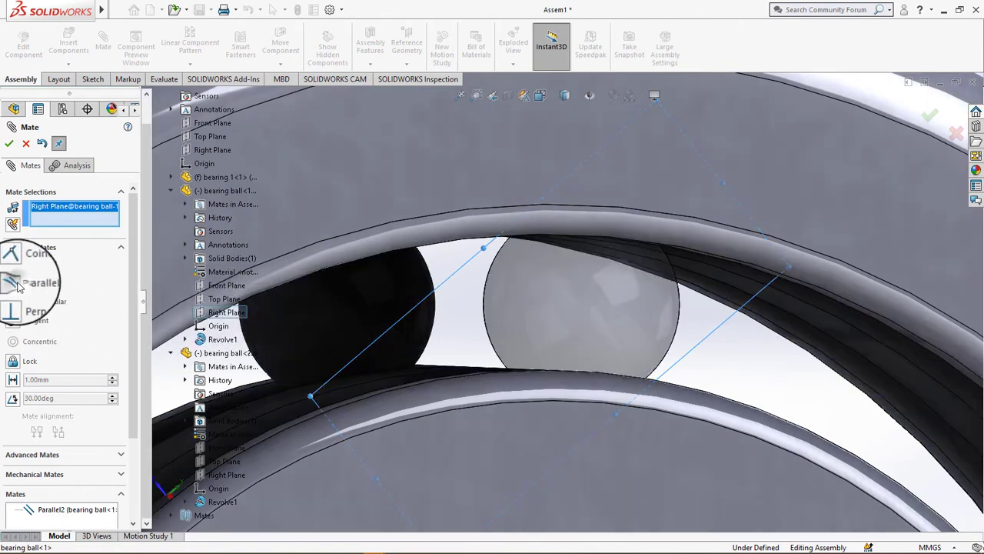
click(224, 475)
click(211, 494)
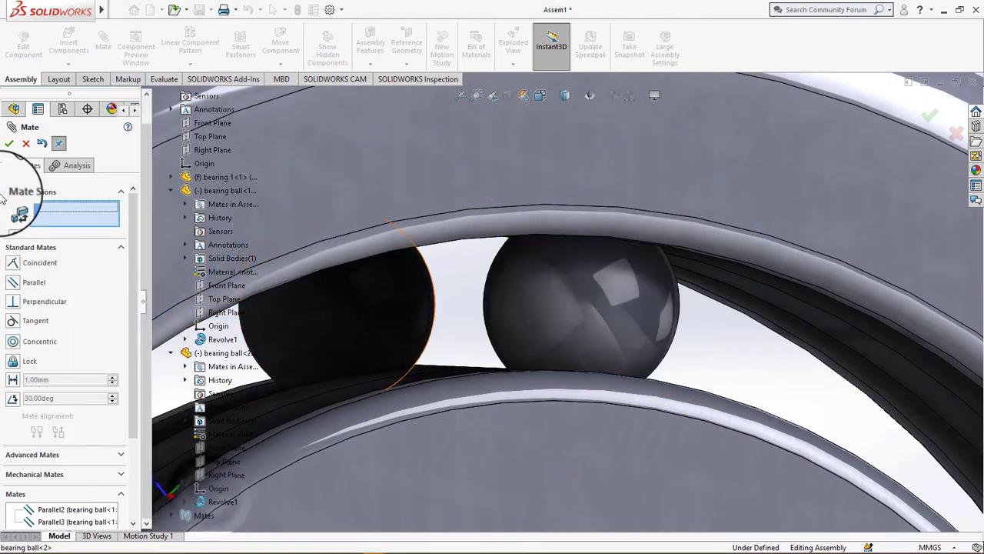
click(11, 143)
Slide bearing ball<2> along the race until it sits right next to ball<1>
scroll(348, 248, up, 5)
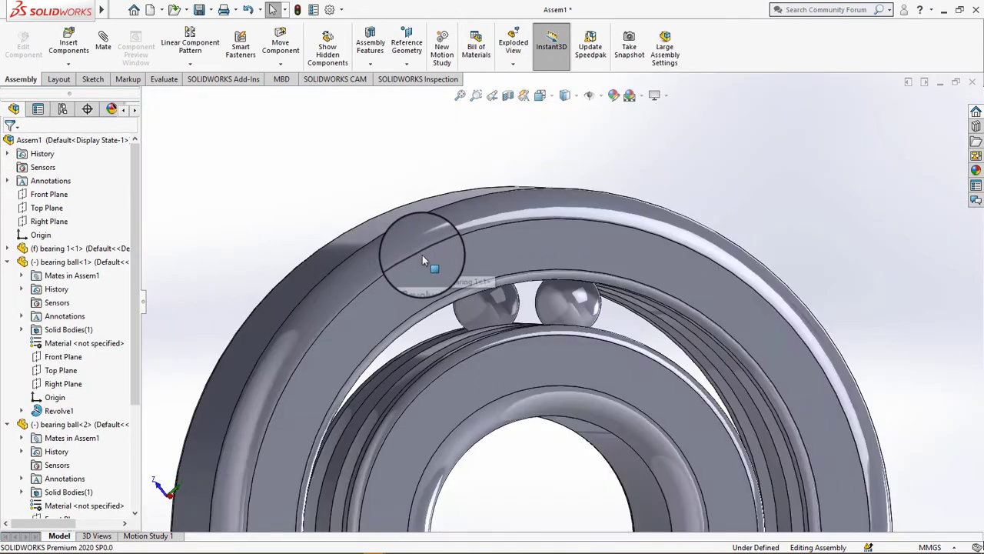
scroll(422, 255, up, 3)
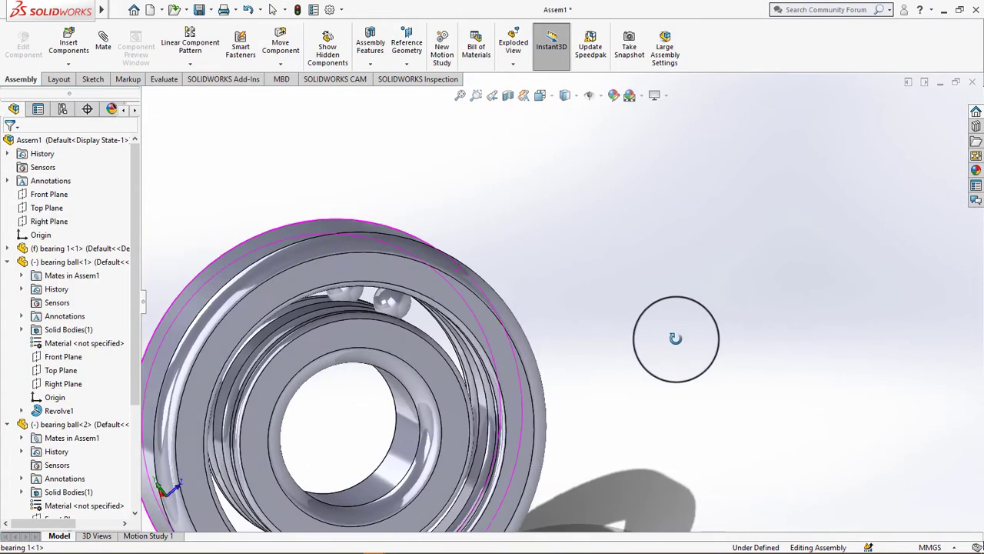
mouse_move(561, 301)
middle_down()
mouse_move(393, 305)
mouse_move(442, 288)
middle_up()
scroll(394, 305, down, 5)
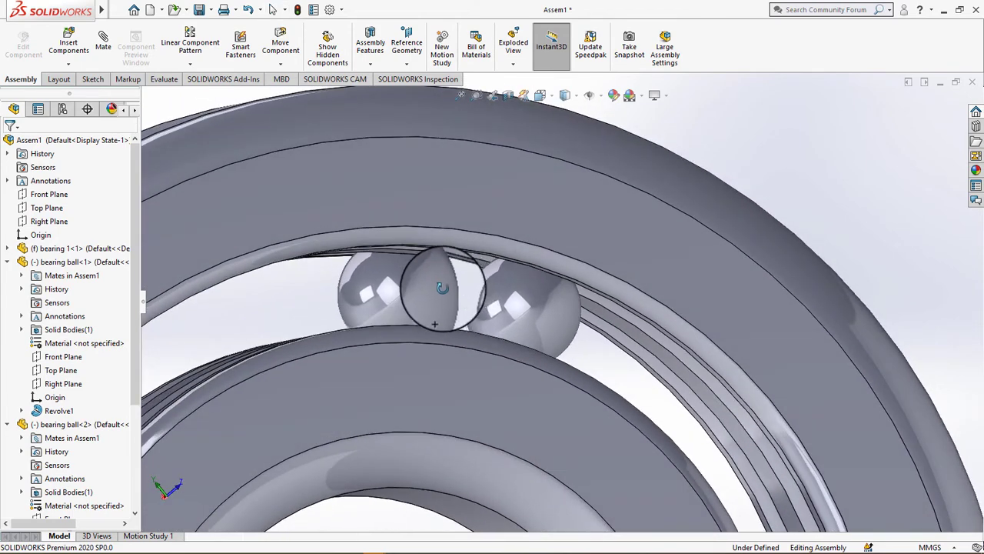
drag(457, 285, 305, 260)
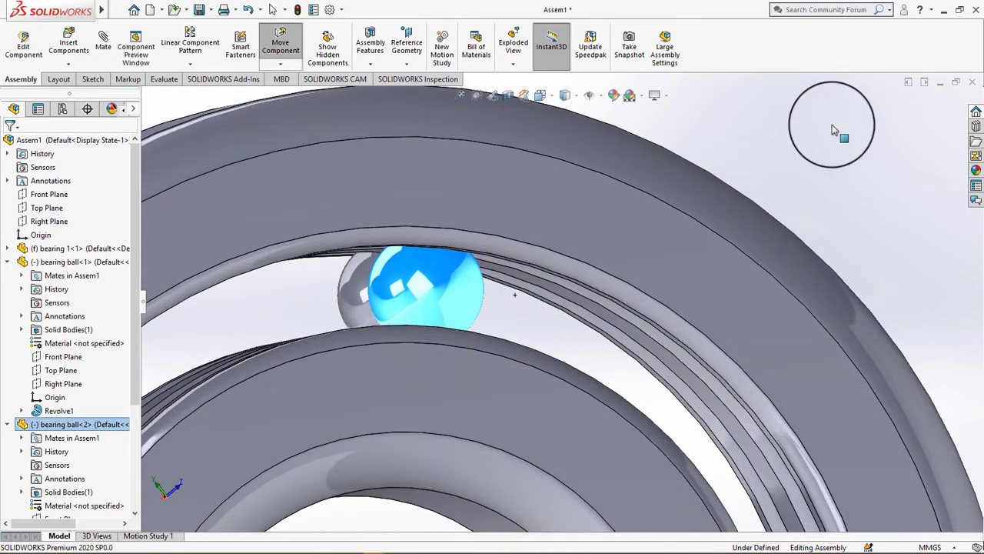
key(Escape)
mouse_move(830, 125)
middle_down()
mouse_move(522, 256)
mouse_move(507, 330)
mouse_move(470, 333)
mouse_move(472, 307)
mouse_move(493, 289)
middle_up()
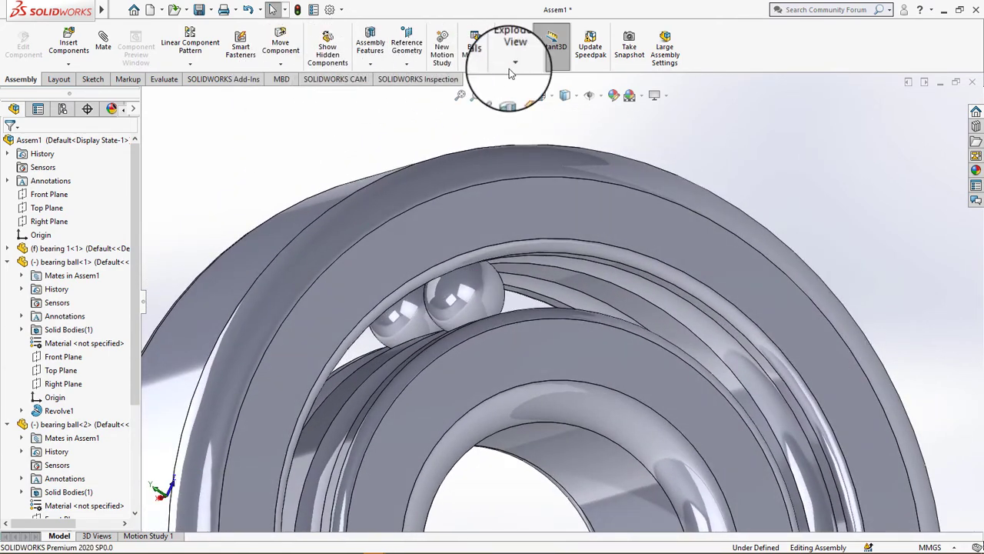
Start a Circular Component Pattern and select the bearing balls, removing the wrongly picked ring
click(183, 68)
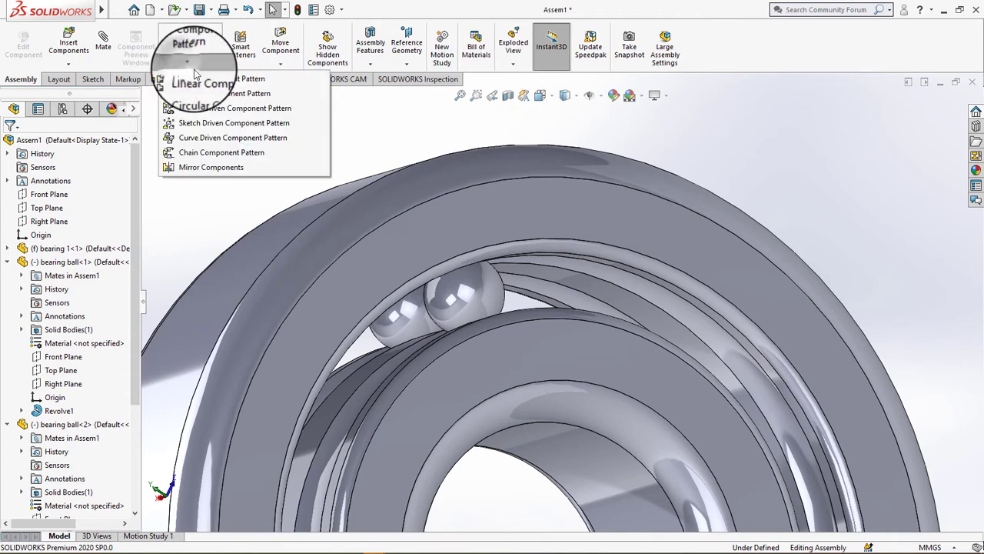
click(215, 105)
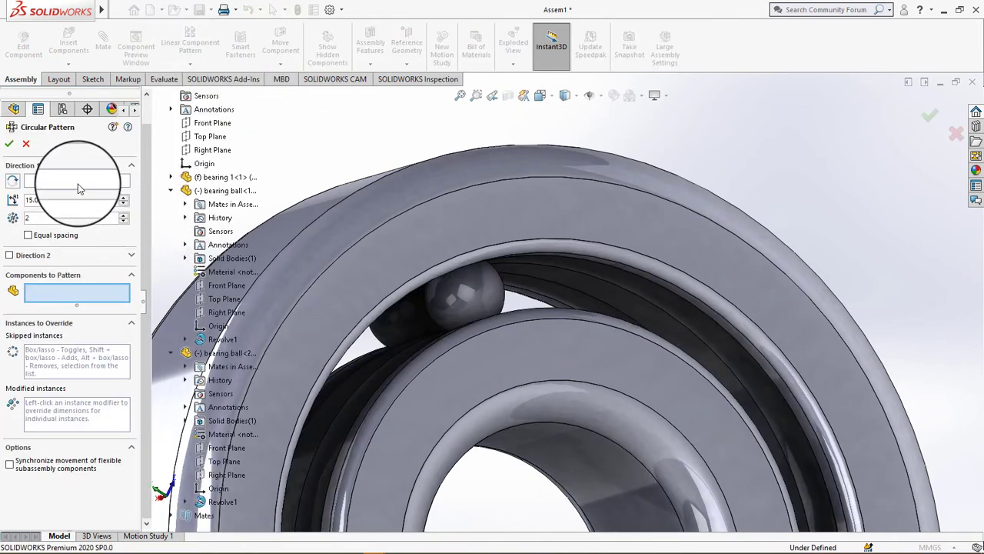
click(419, 276)
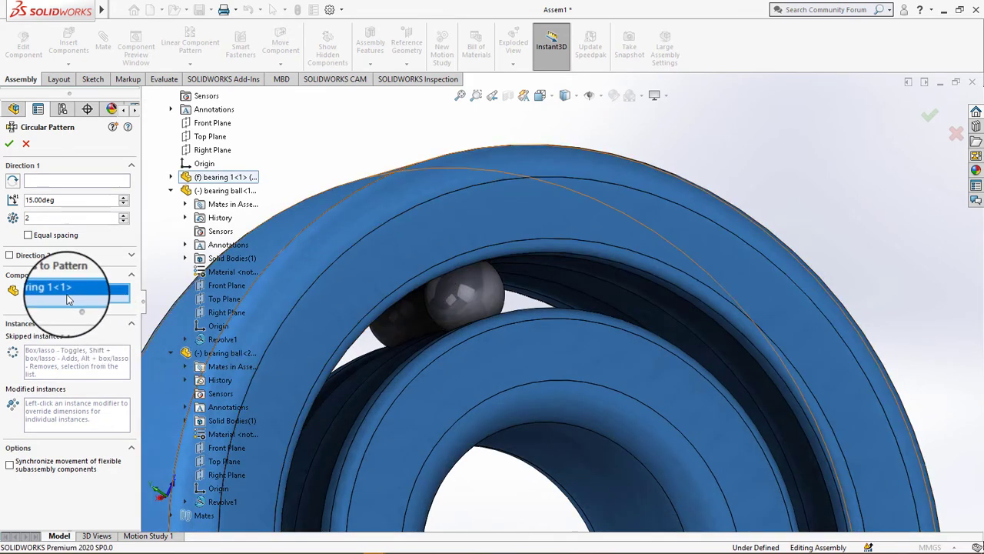
right_click(67, 292)
click(100, 312)
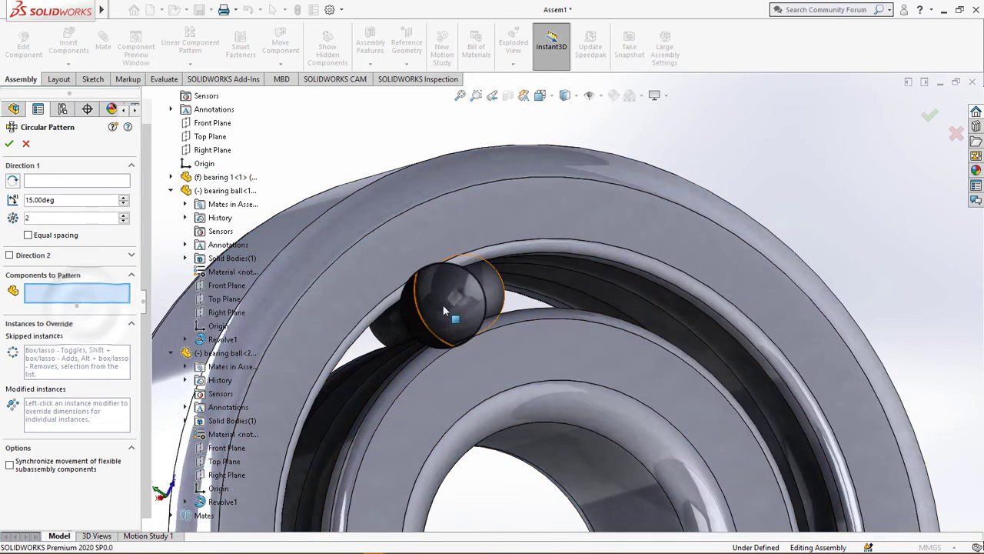
click(405, 322)
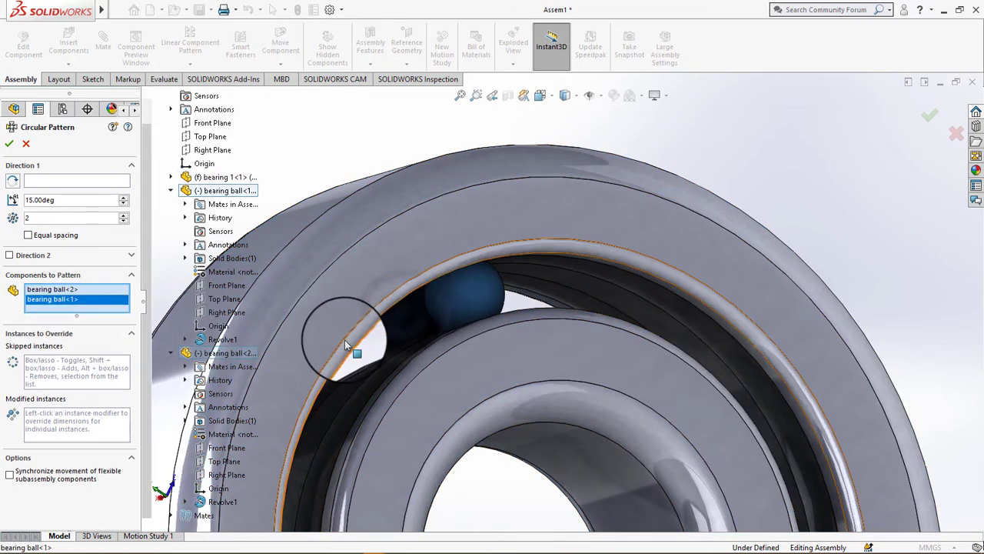
Use the ring's circular edge as axis, Equal spacing over 360° with 12 instances
click(77, 180)
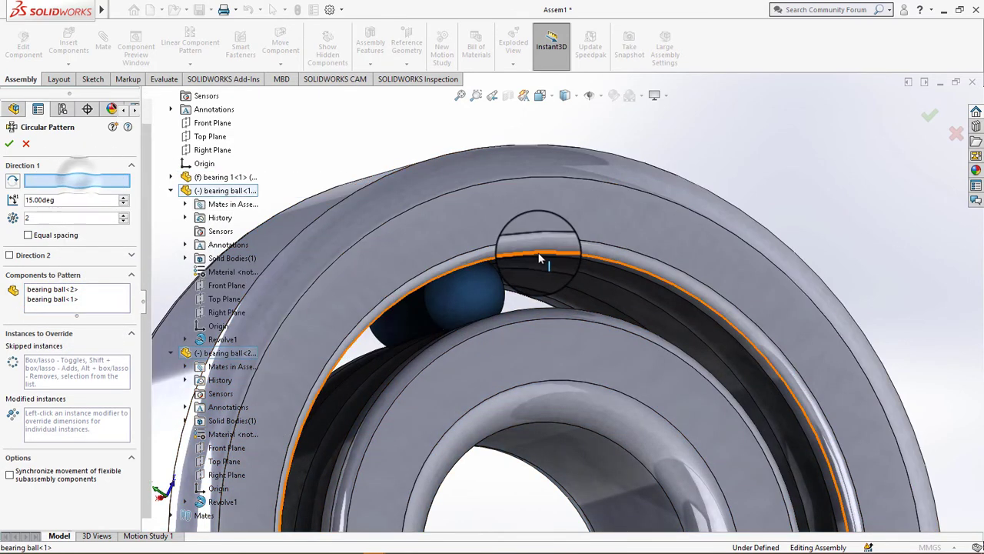
click(509, 247)
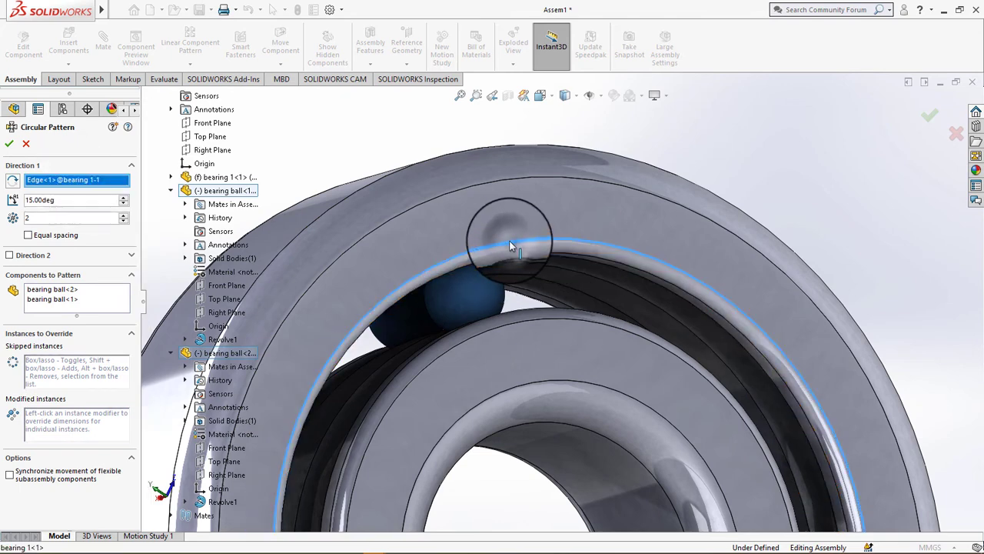
middle_drag(580, 303, 87, 280)
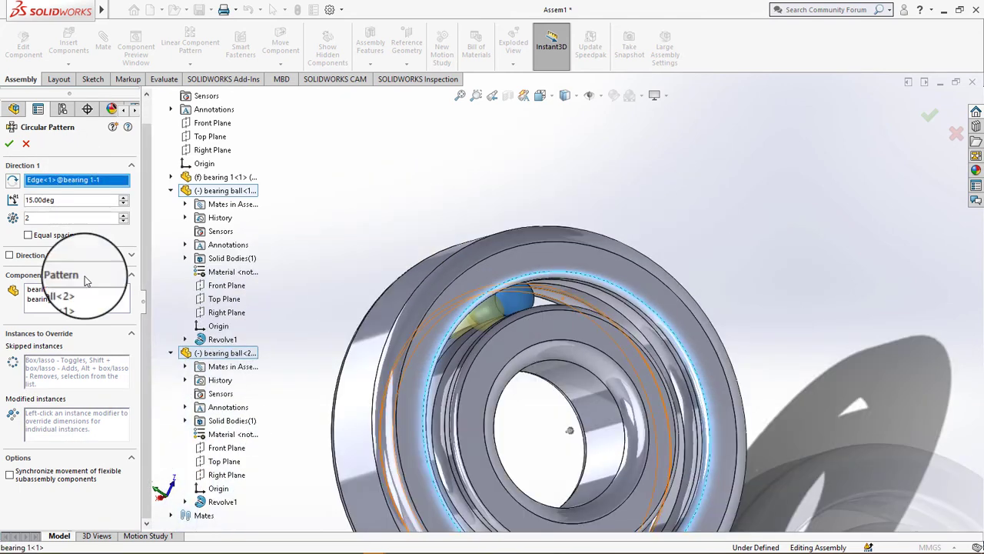
click(28, 236)
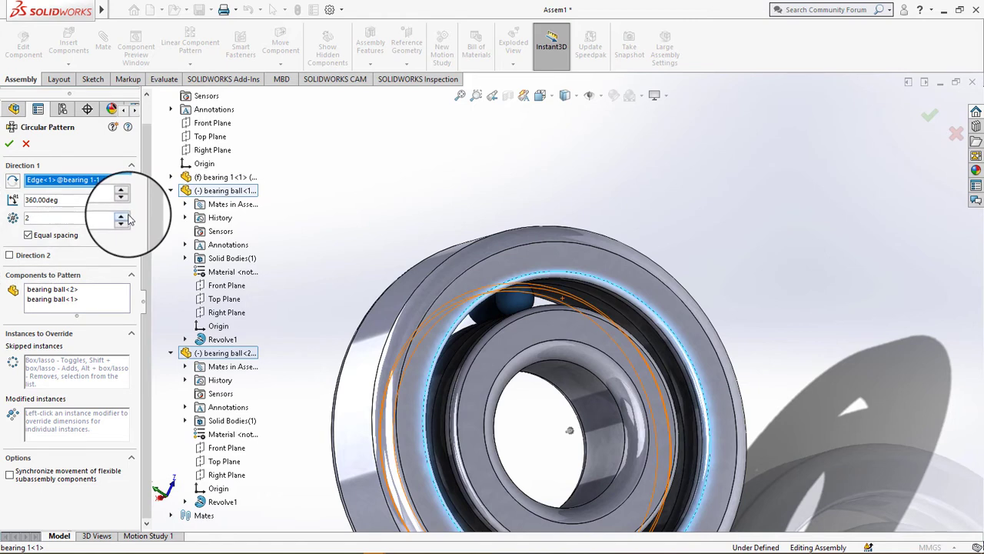
click(126, 216)
click(126, 216)
click(126, 216)
click(126, 216)
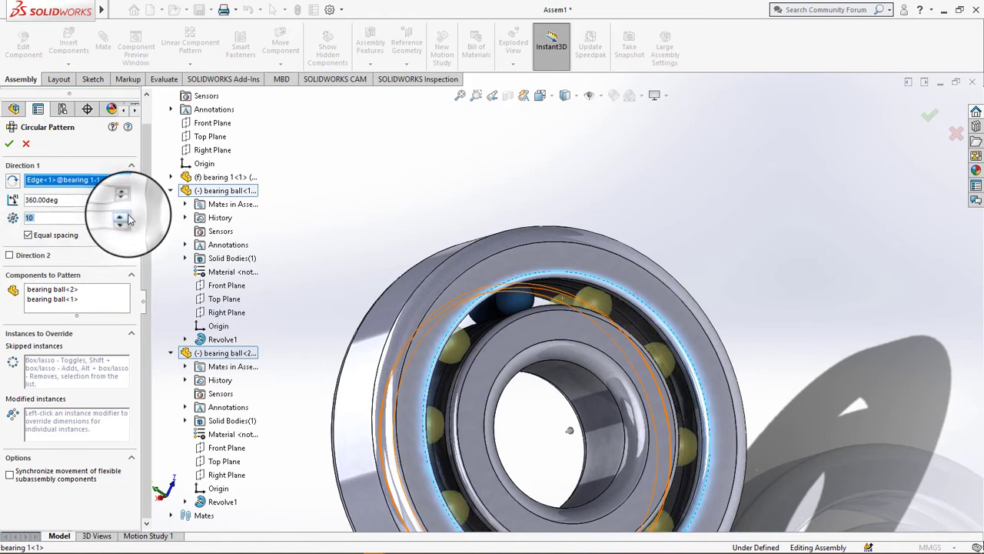
click(128, 219)
click(127, 219)
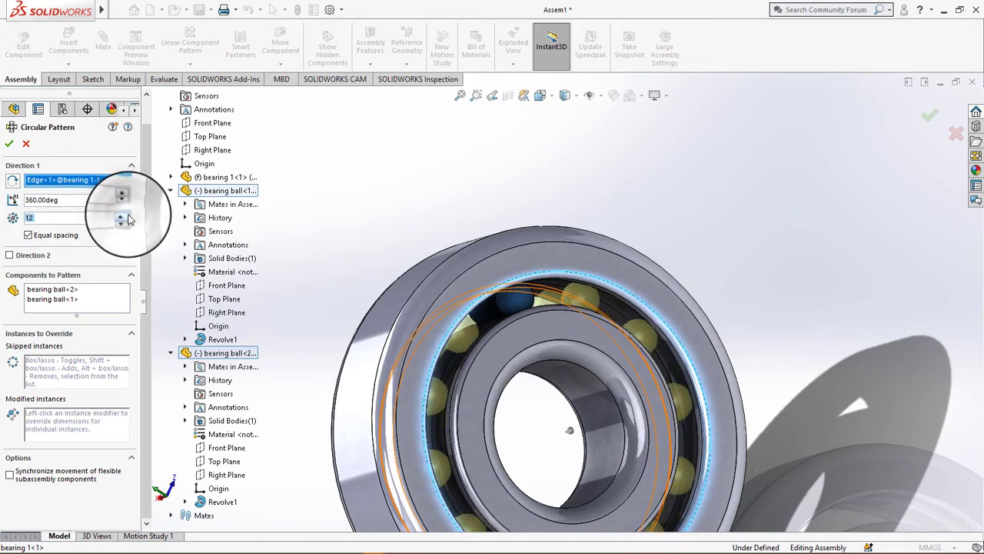
click(10, 146)
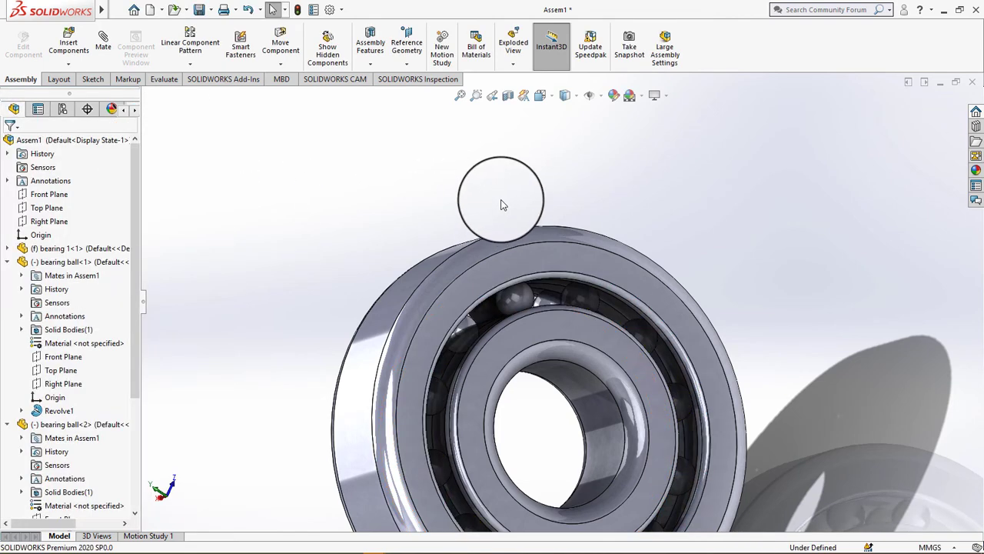
scroll(582, 309, up, 5)
middle_drag(676, 296, 727, 275)
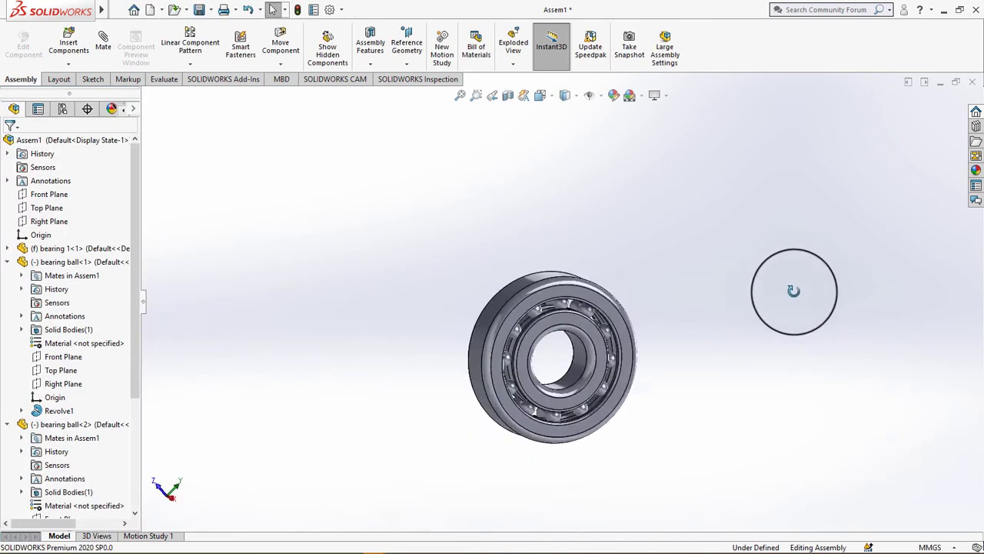
scroll(535, 324, down, 5)
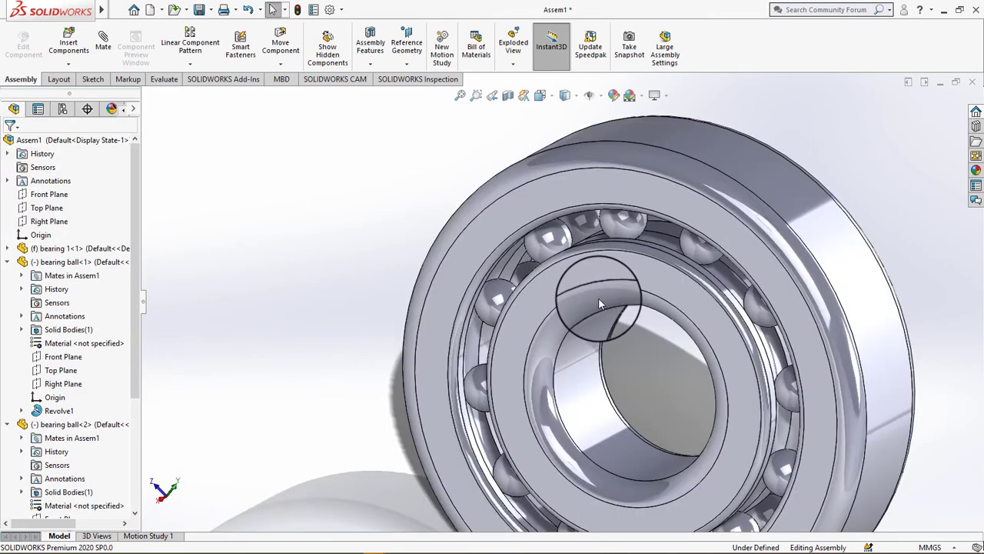
mouse_move(598, 298)
middle_down()
mouse_move(648, 260)
mouse_move(637, 279)
mouse_move(565, 277)
mouse_move(605, 319)
mouse_move(683, 333)
middle_up()
scroll(684, 333, up, 5)
scroll(686, 330, down, 4)
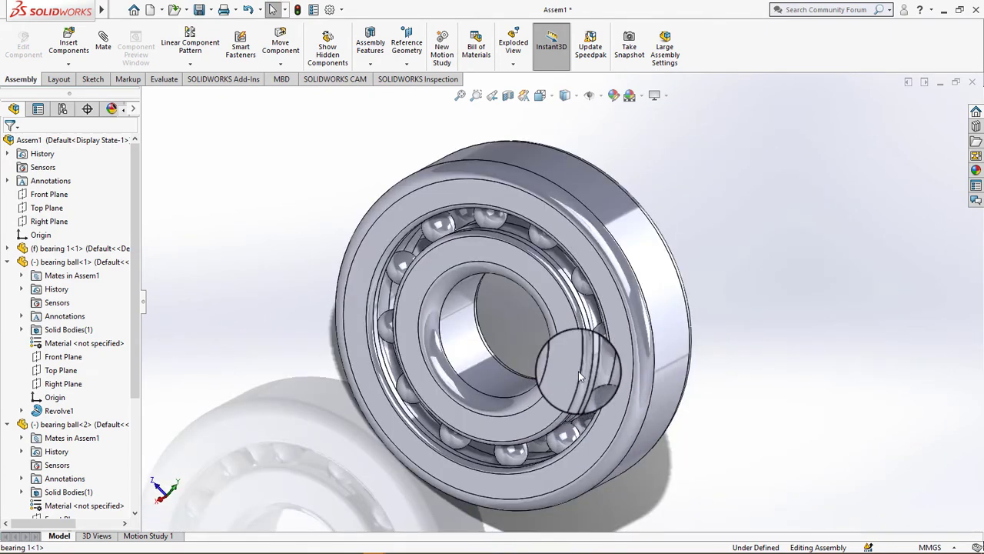
mouse_move(578, 371)
middle_down()
mouse_move(643, 431)
mouse_move(637, 469)
middle_up()
scroll(468, 391, up, 3)
scroll(519, 338, up, 2)
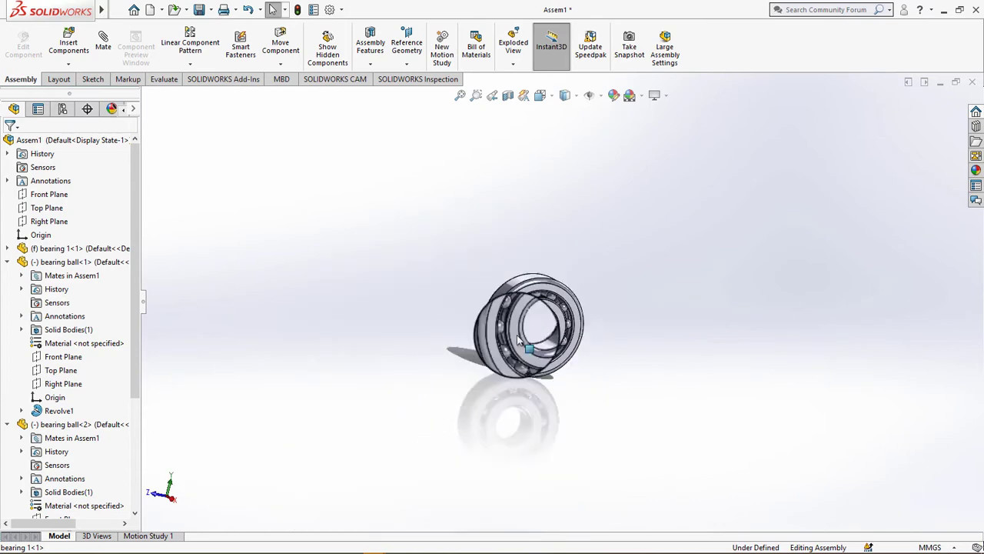
mouse_move(519, 340)
middle_down()
mouse_move(586, 400)
mouse_move(626, 345)
mouse_move(561, 315)
mouse_move(599, 315)
mouse_move(538, 307)
middle_up()
scroll(555, 308, down, 3)
scroll(556, 307, down, 2)
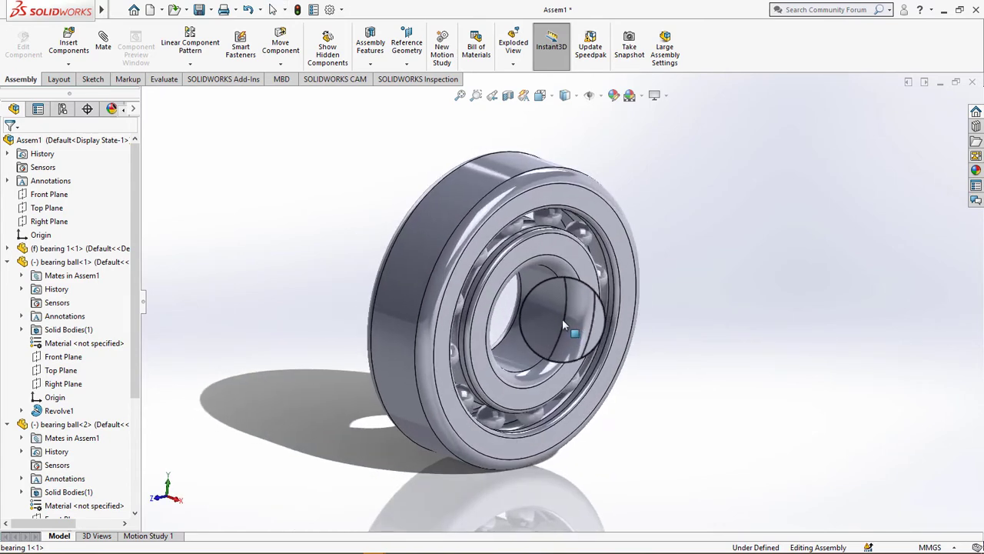
Save the assembly as 'Assem1 bearing'
click(199, 10)
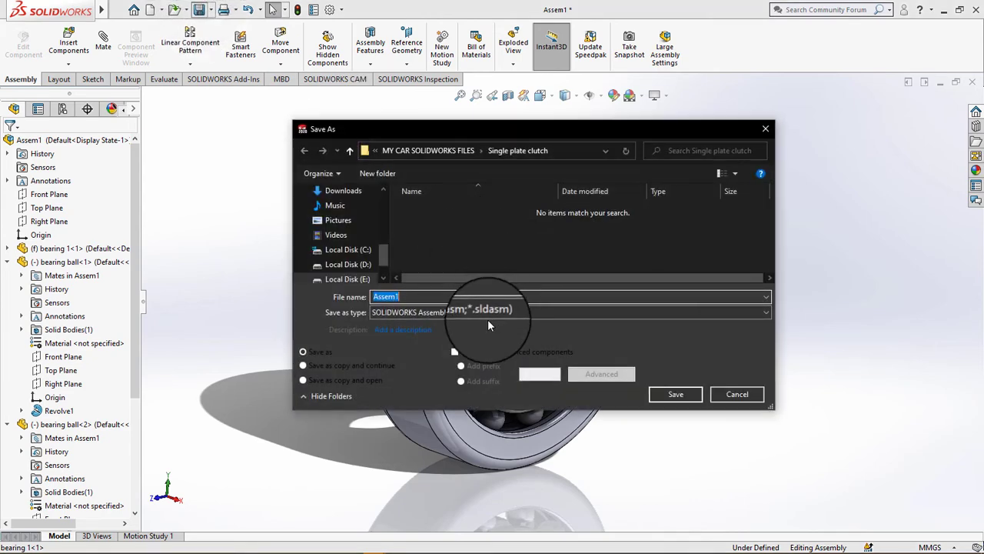
click(444, 297)
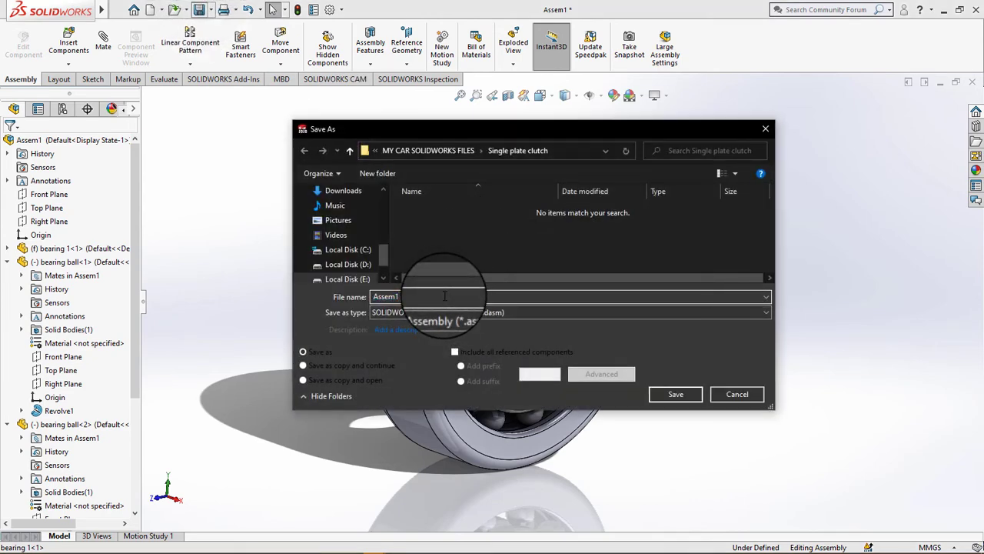
key(Return)
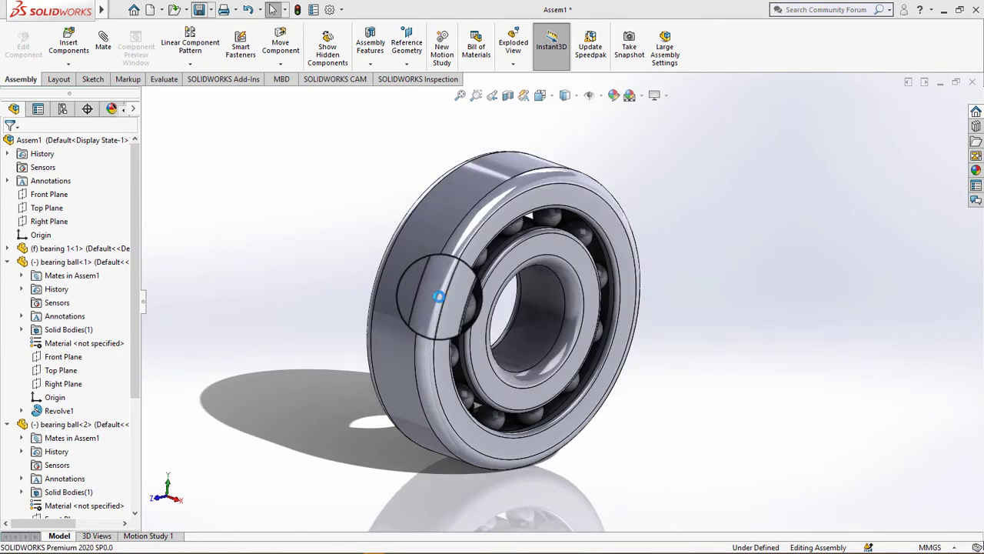
Close the bearing assembly and the bearing 1 part documents
mouse_move(438, 297)
middle_down()
mouse_move(588, 330)
mouse_move(510, 330)
mouse_move(418, 285)
mouse_move(417, 304)
middle_up()
scroll(462, 299, down, 3)
scroll(516, 296, down, 3)
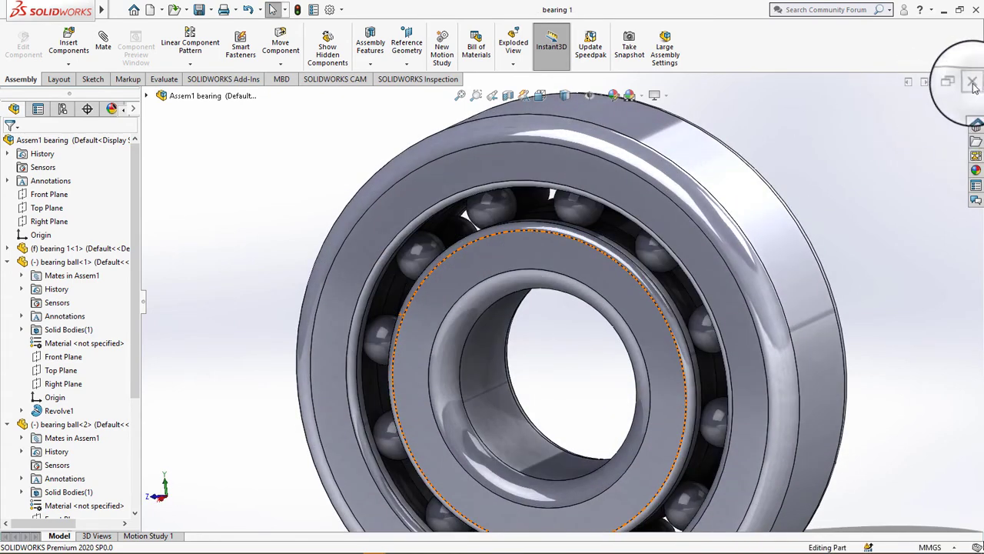
click(973, 83)
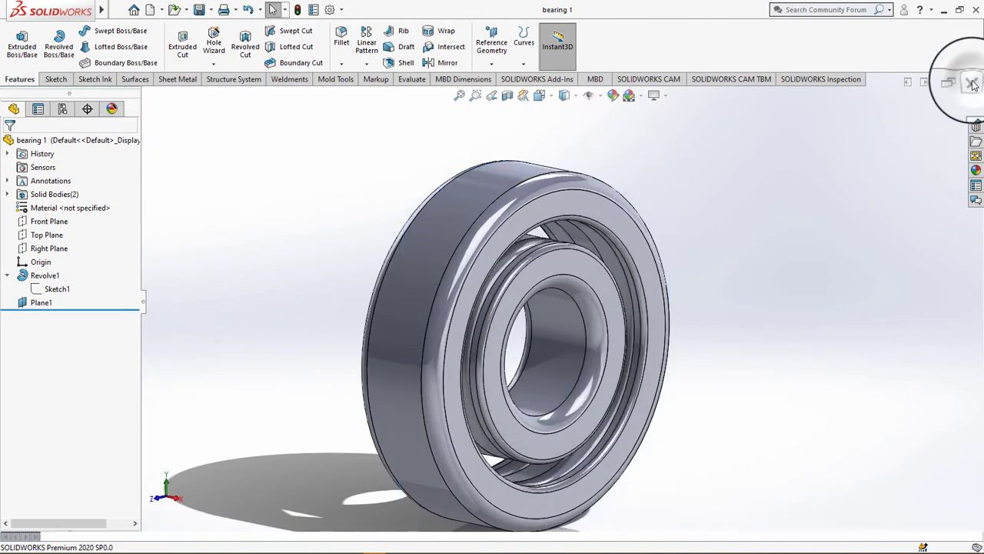
click(972, 83)
click(144, 9)
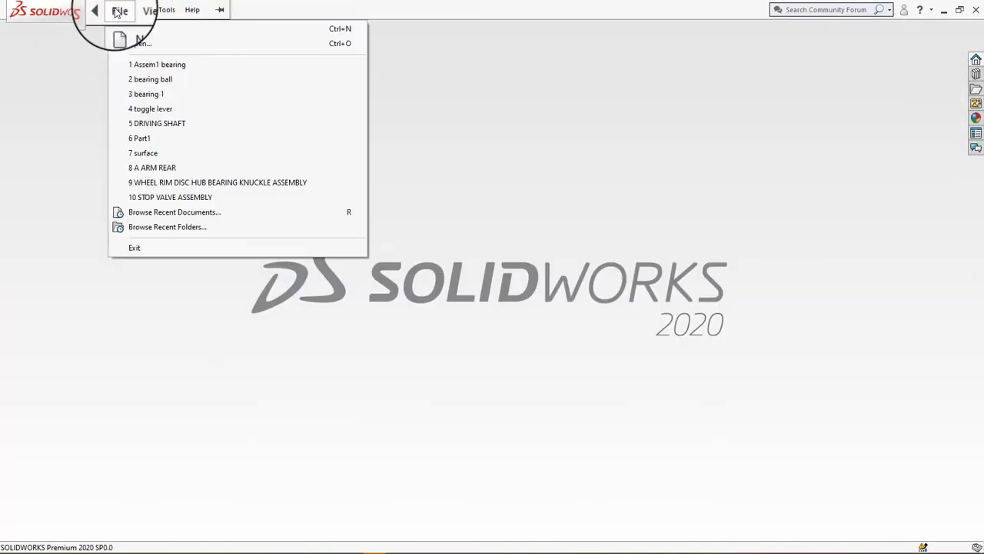
Create a new part and start a sketch on its Front Plane
click(134, 30)
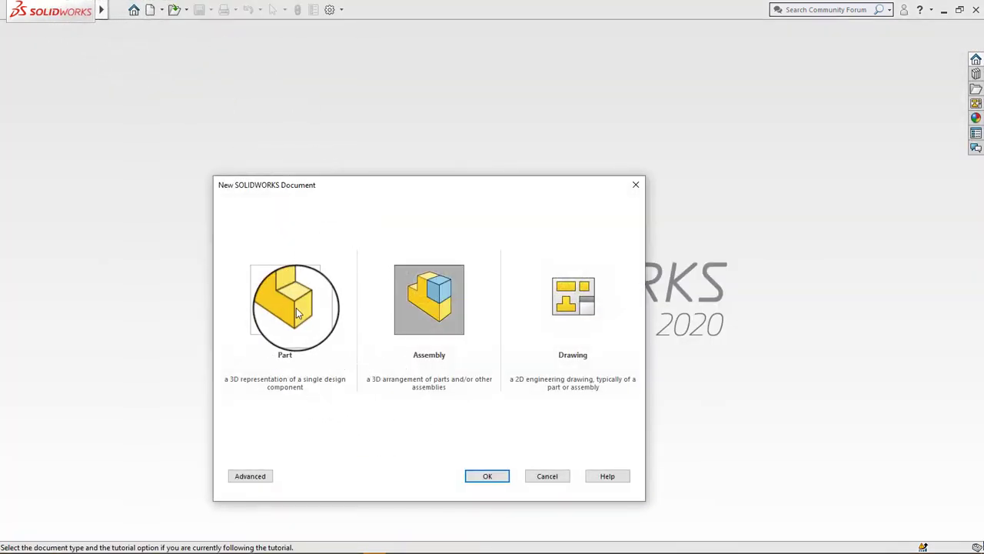
click(298, 312)
click(500, 477)
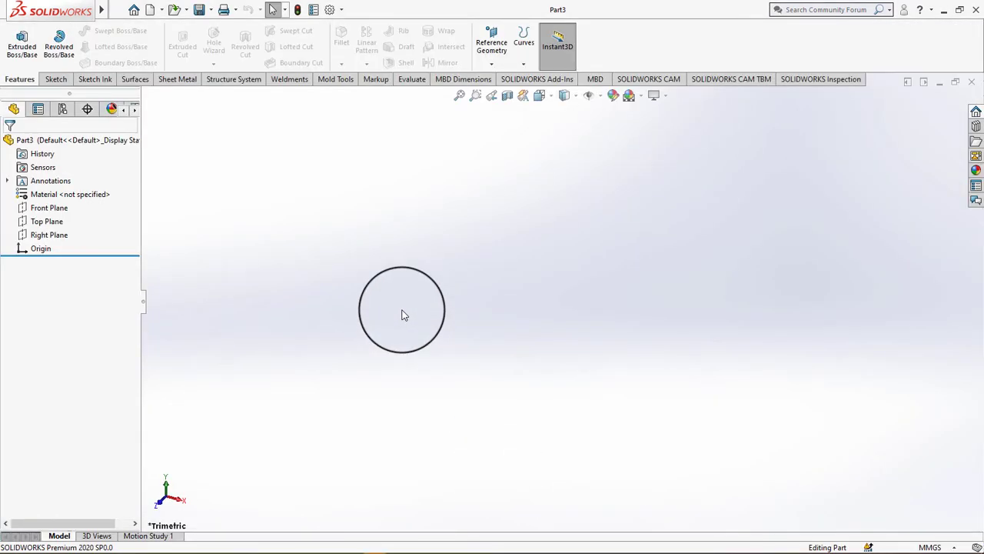
click(48, 208)
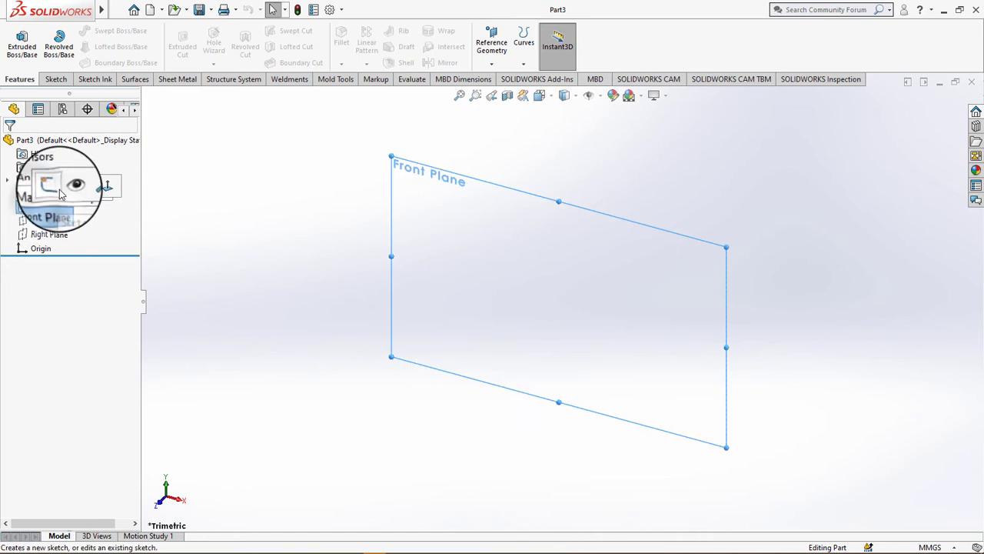
click(61, 194)
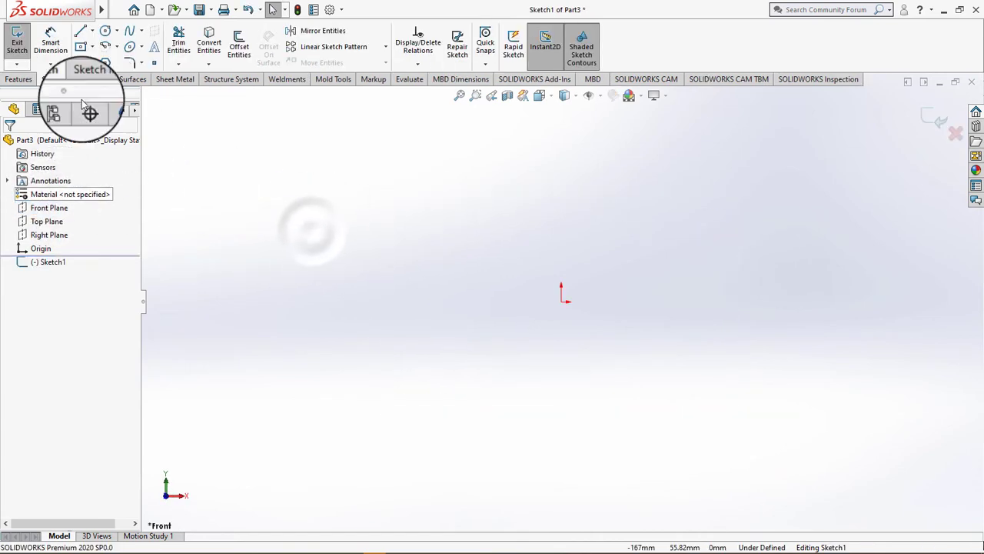
Draw a horizontal centerline through the origin
click(92, 32)
click(104, 55)
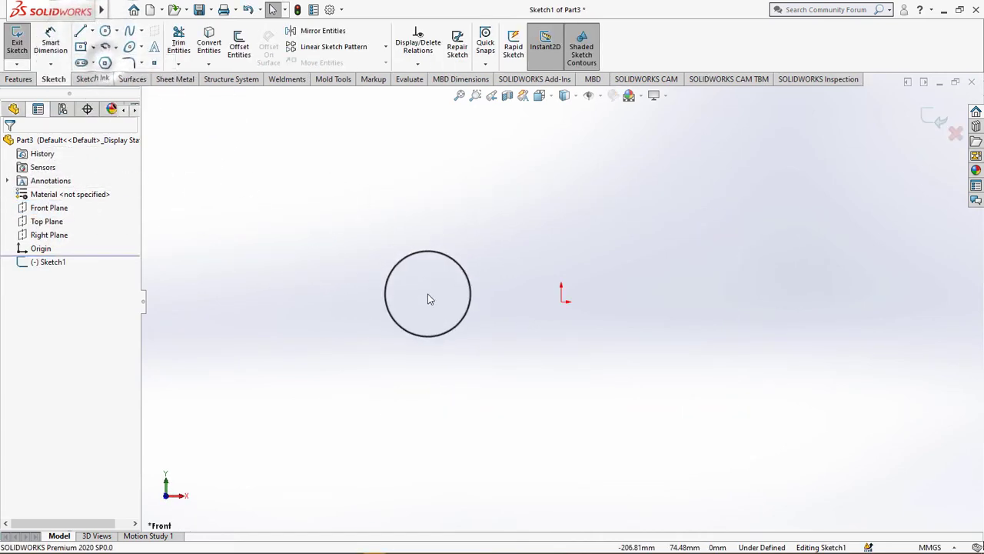
click(460, 302)
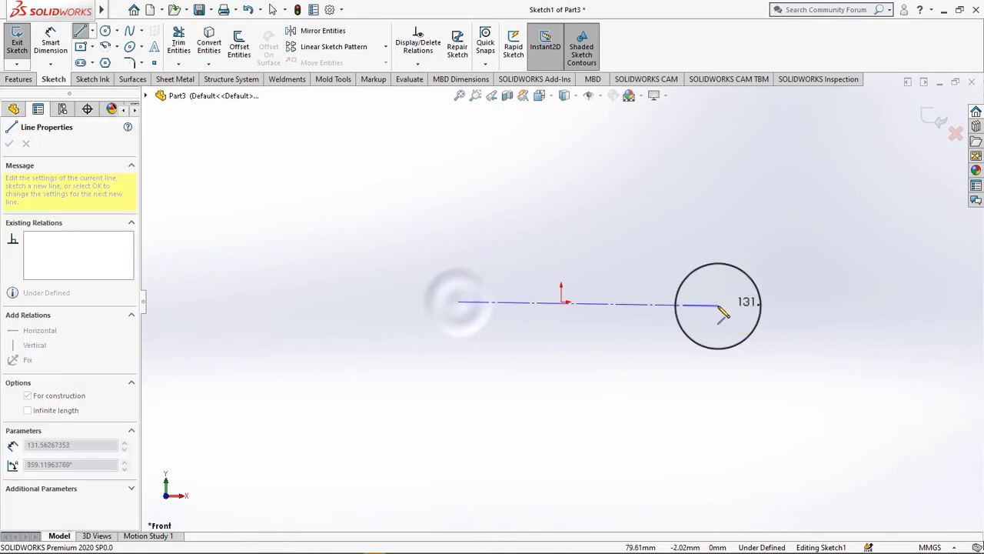
click(714, 302)
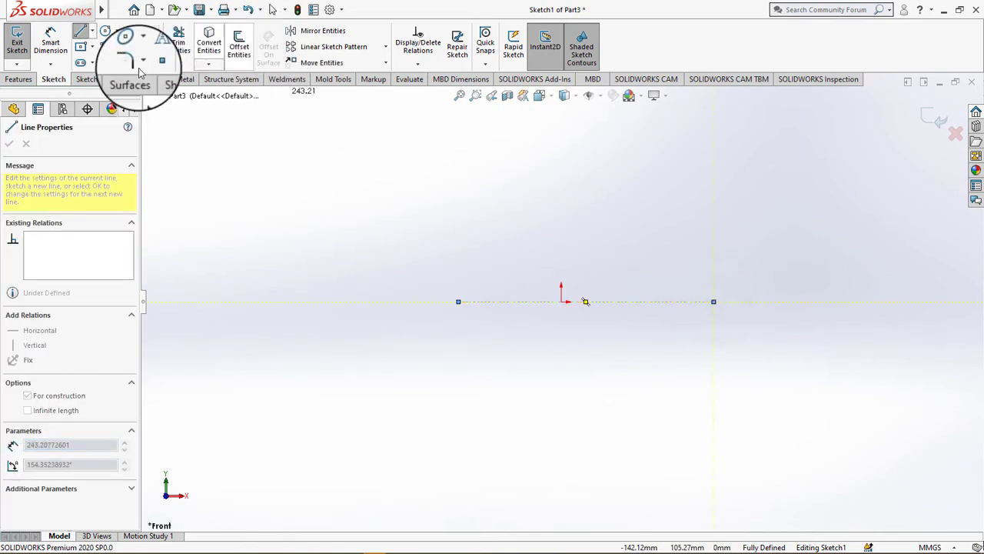
key(Escape)
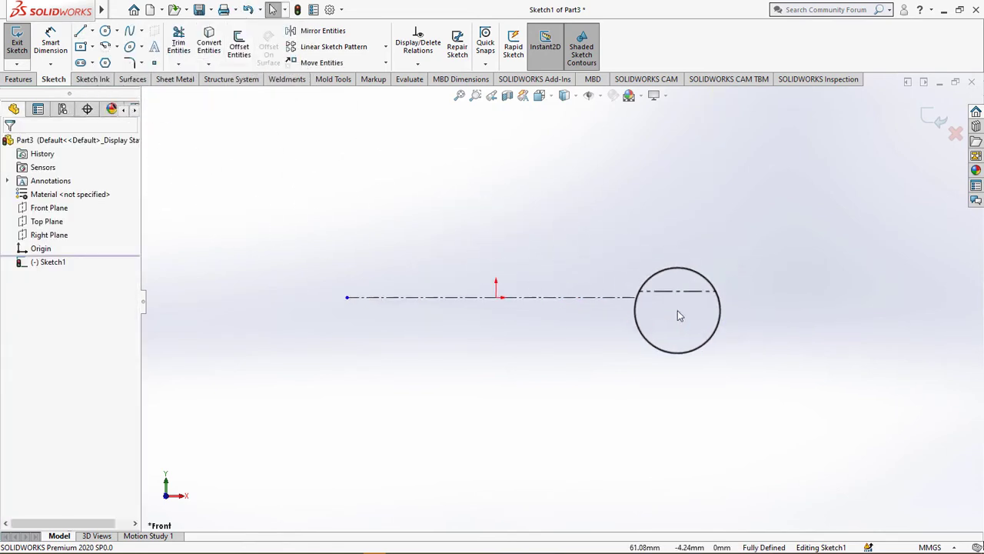
scroll(677, 309, down, 2)
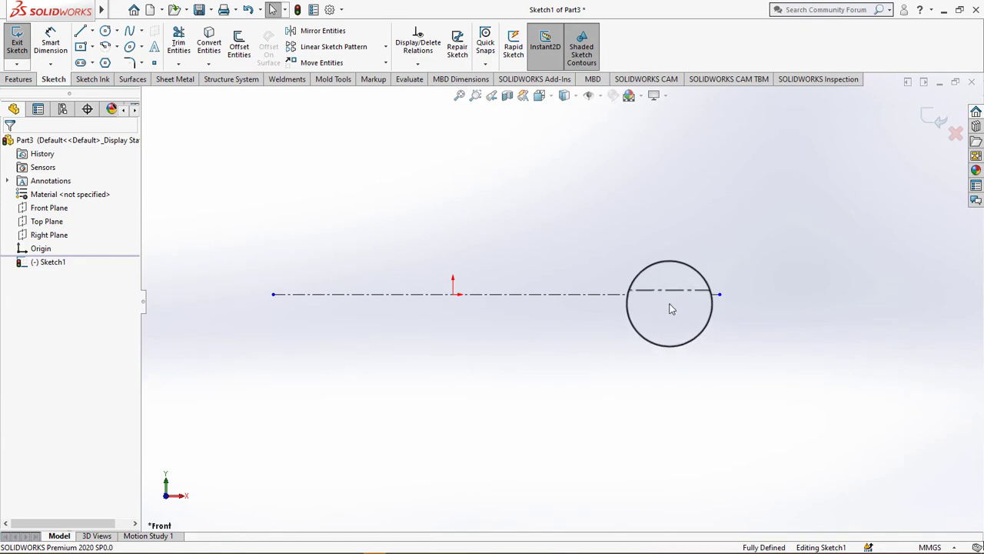
Draw a vertical centerline rising upward from the origin
click(92, 34)
click(108, 54)
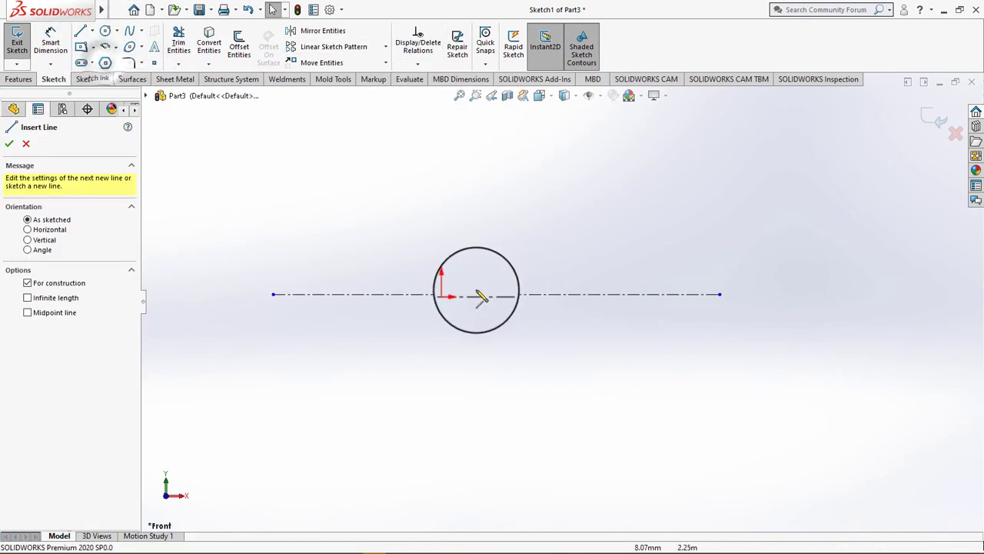
click(453, 294)
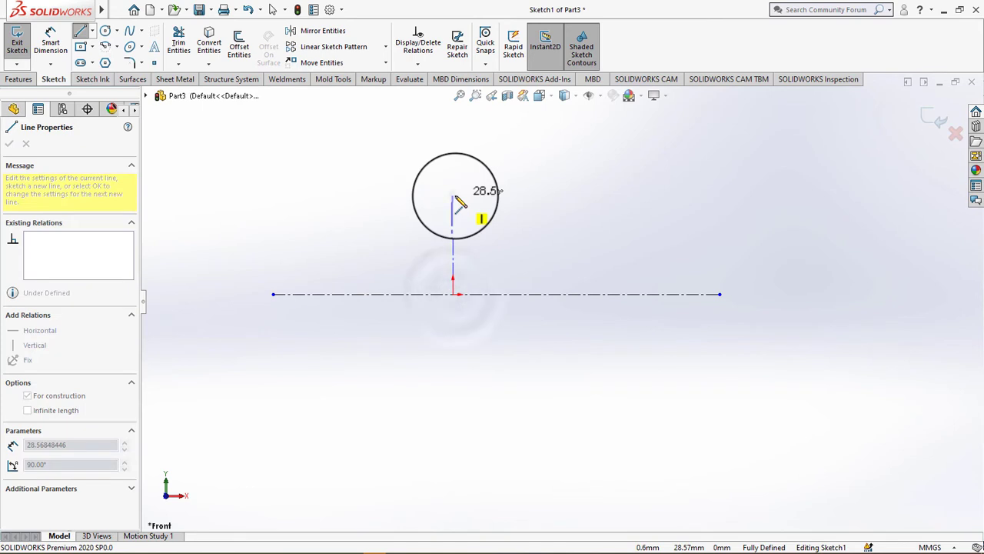
click(453, 196)
click(92, 47)
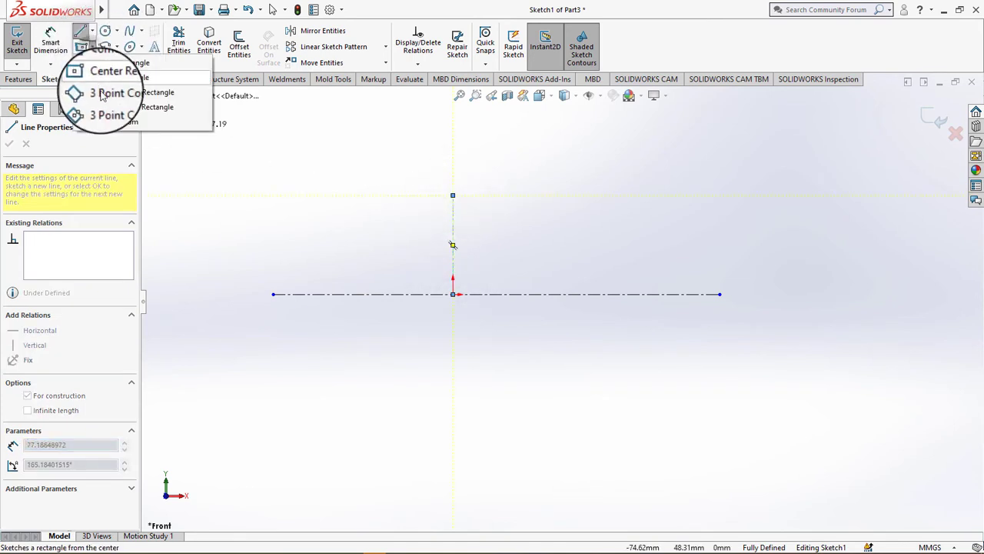
click(100, 69)
Place the center rectangle and dimension its bottom edge 22.50 above the centerline
click(453, 213)
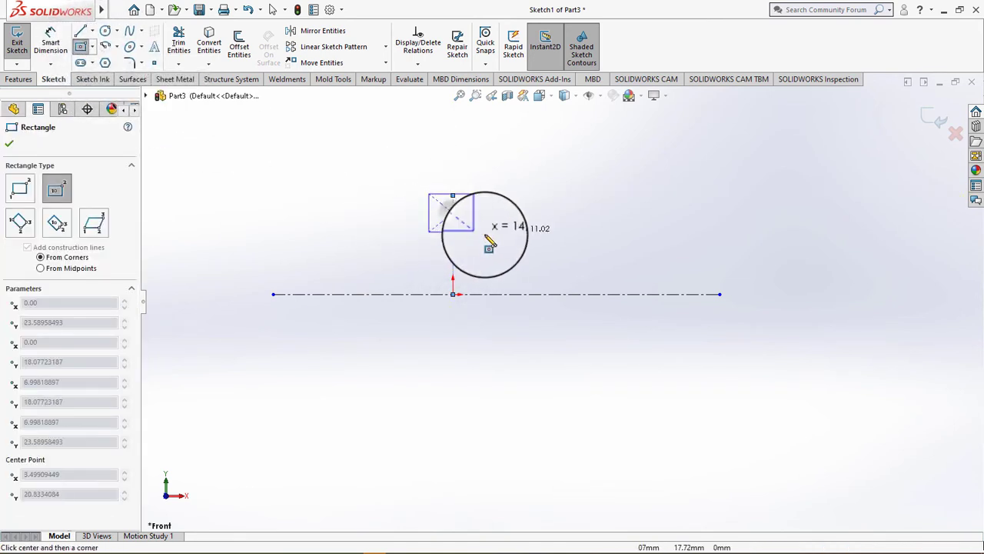
click(512, 221)
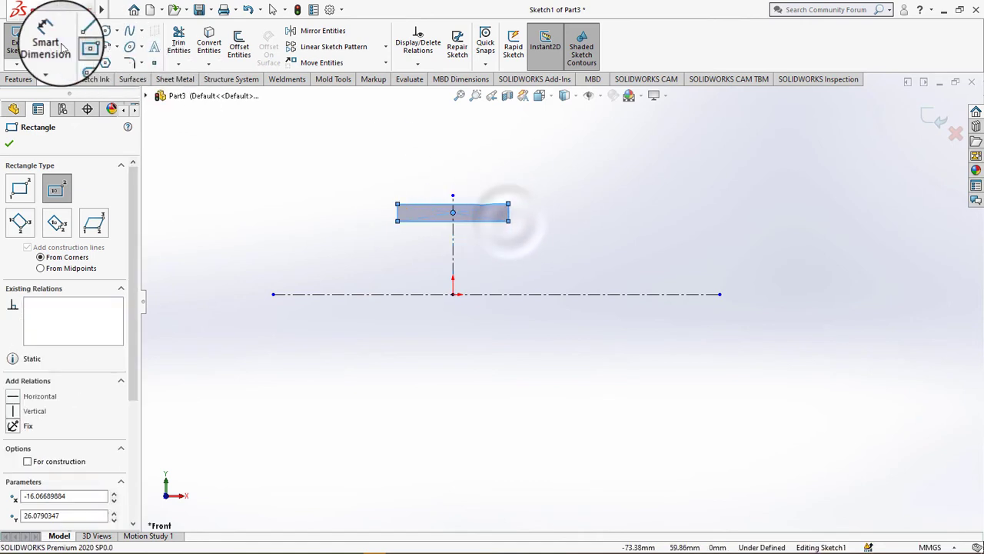
click(50, 42)
click(502, 222)
click(527, 294)
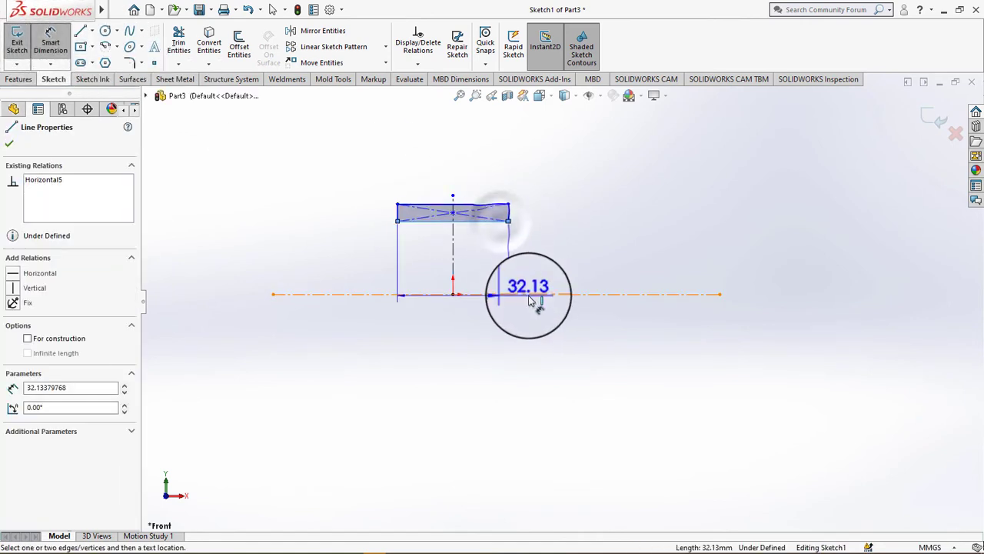
click(530, 275)
text(45/2)
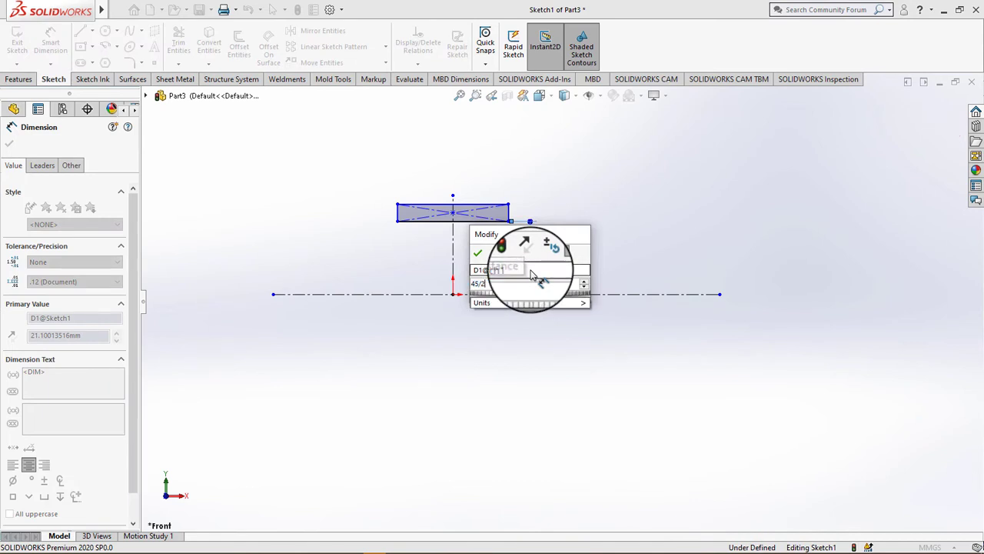
key(Return)
Dimension the rectangle's top edge 30.00 above the horizontal centerline
click(508, 205)
click(592, 294)
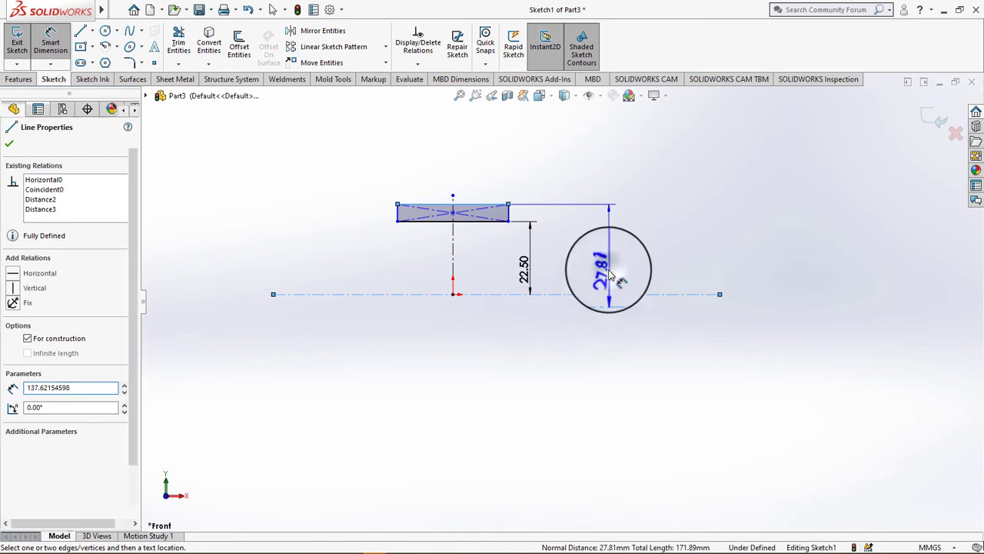
click(612, 274)
text(3)
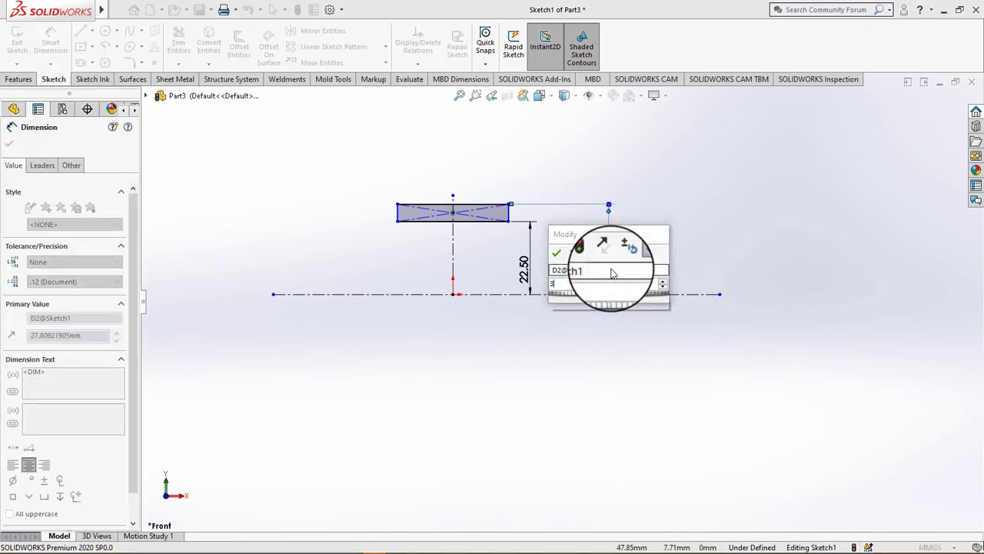
text(0)
key(Return)
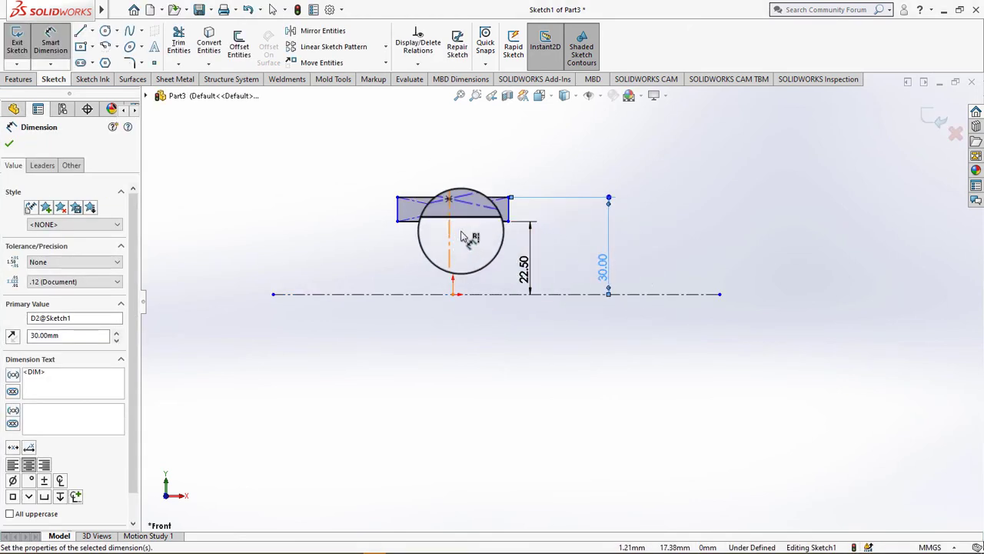
scroll(464, 236, down, 2)
scroll(468, 214, up, 3)
scroll(466, 213, down, 4)
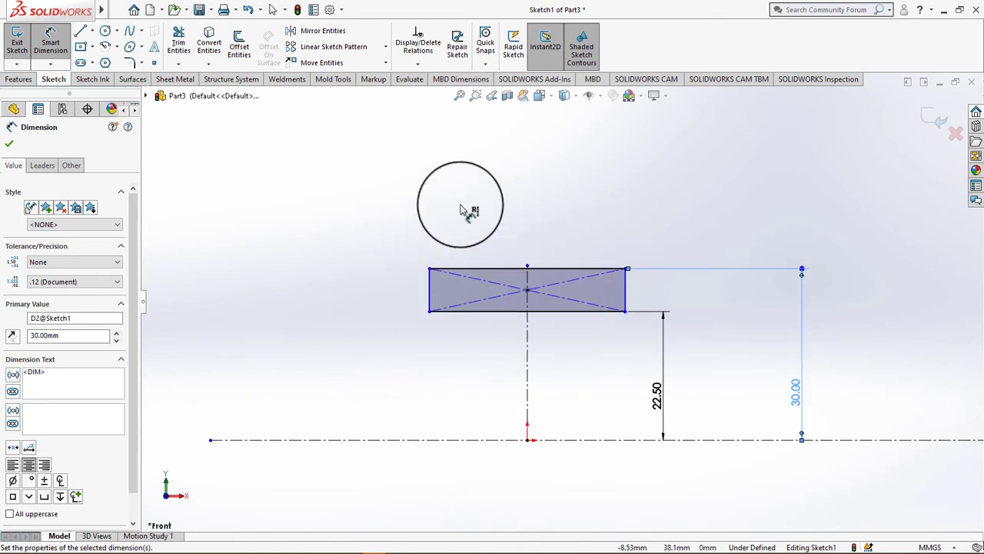
scroll(464, 211, down, 2)
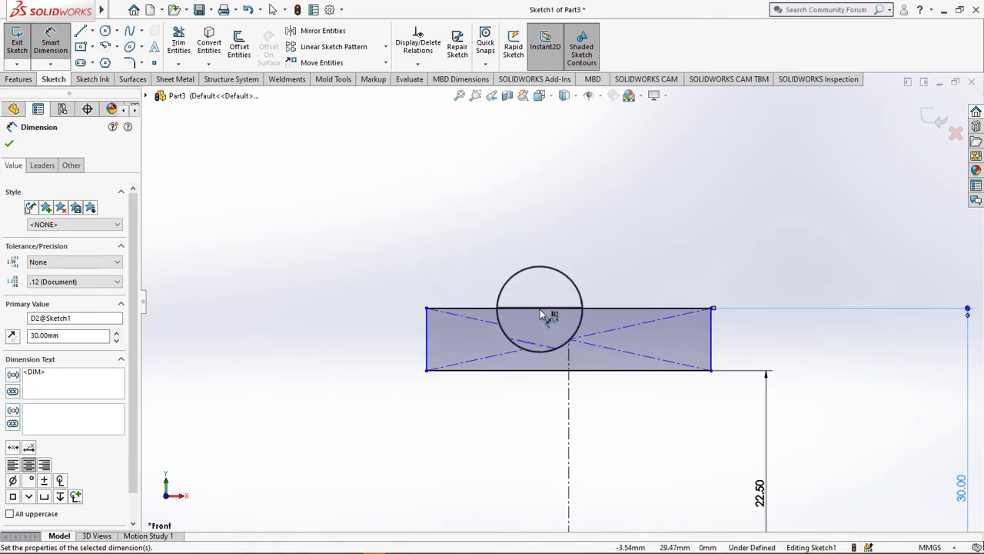
Cancel the redundant dimension and give the rectangle a 25.00 width
click(541, 276)
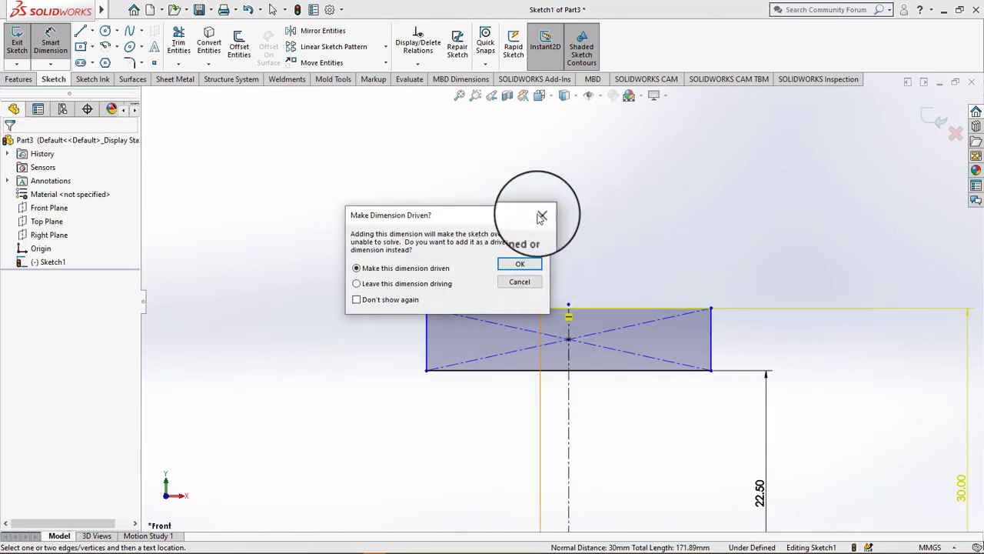
click(541, 218)
click(547, 322)
click(548, 311)
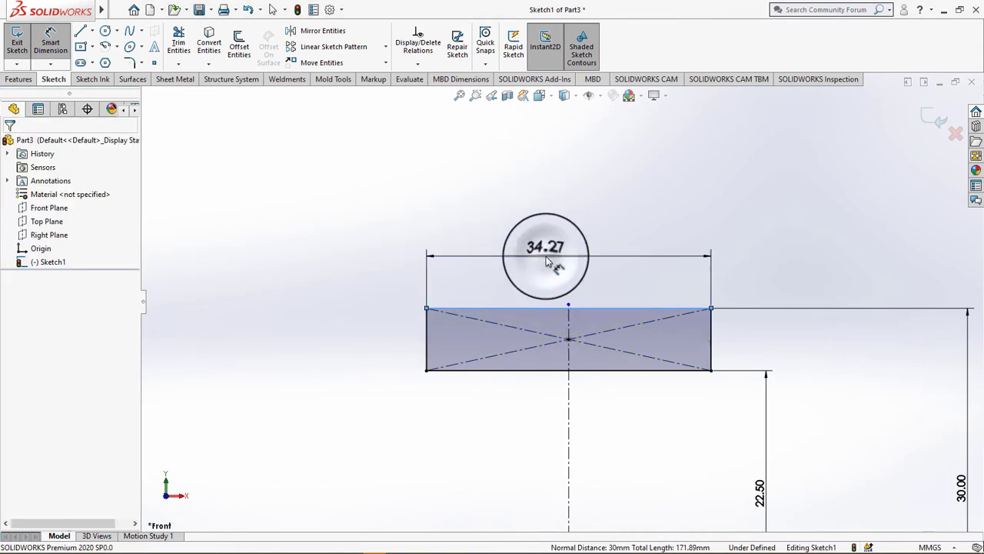
click(546, 261)
text(5)
key(Return)
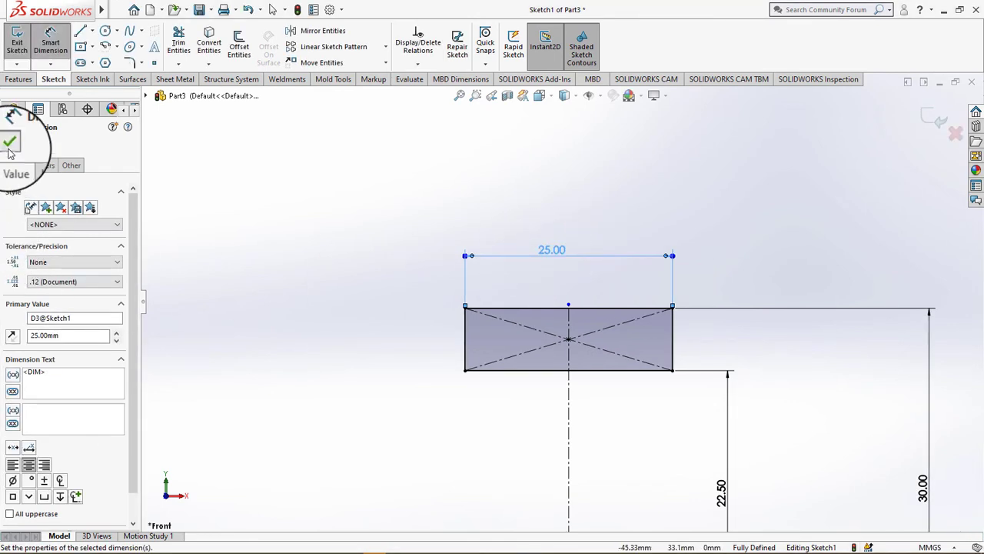
click(10, 142)
scroll(655, 349, up, 4)
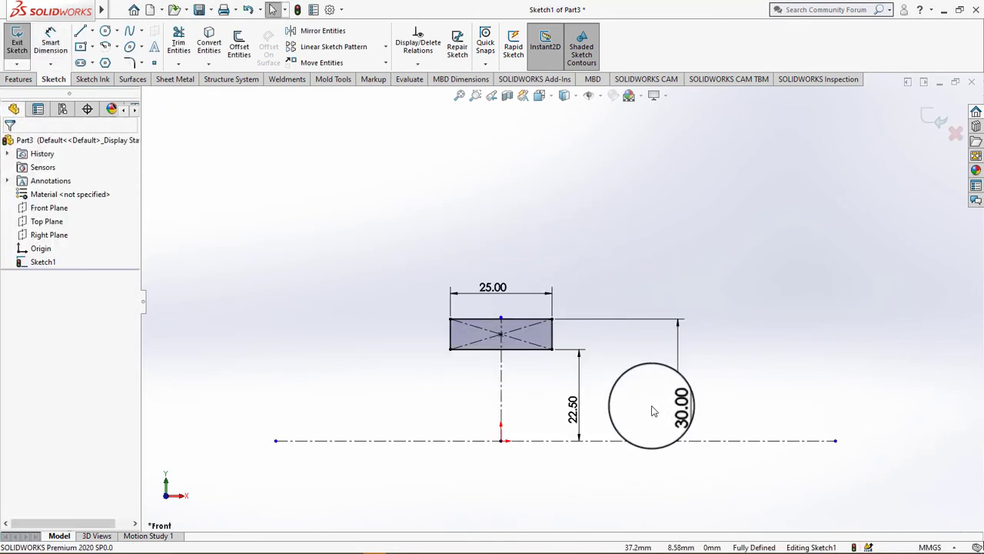
scroll(631, 389, down, 2)
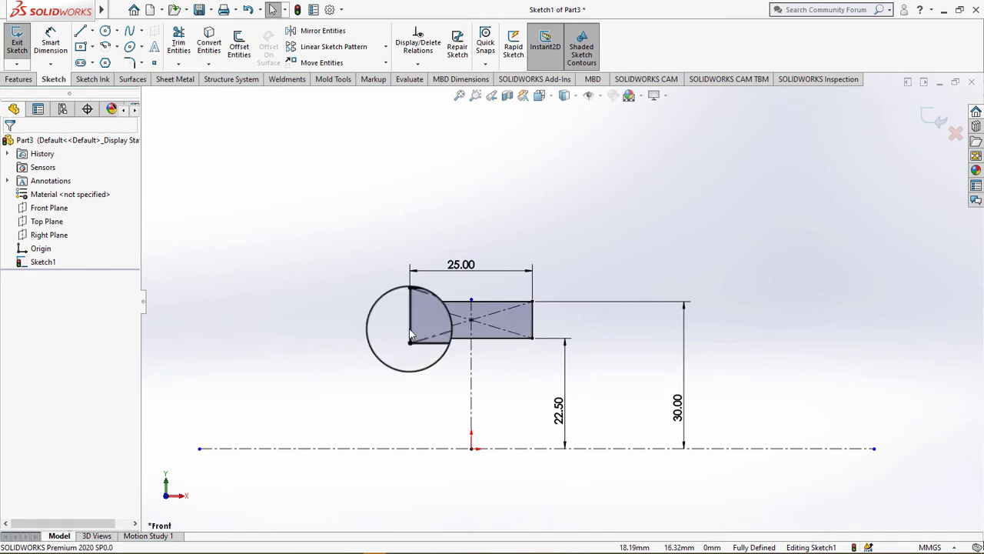
click(18, 79)
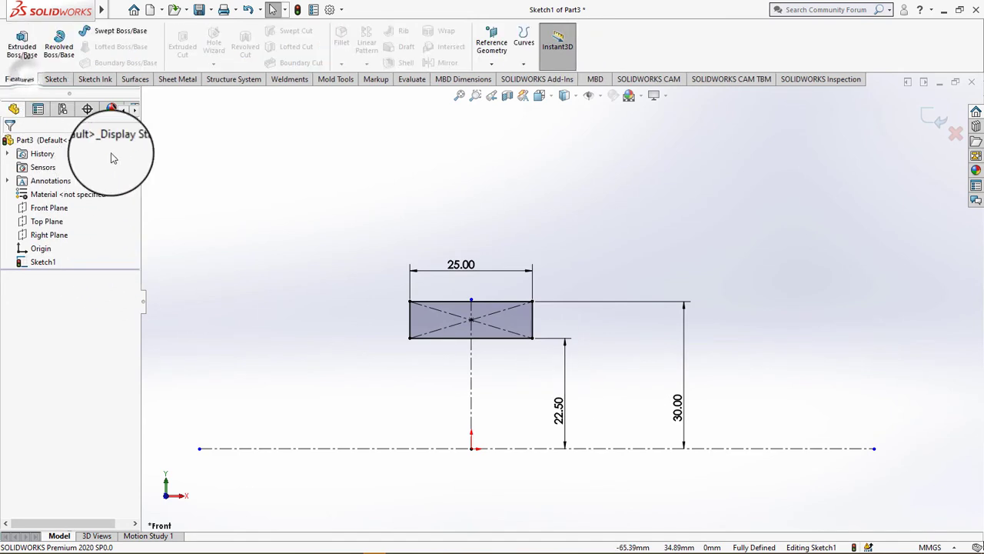
Revolve the rectangle about the horizontal centerline into a ring and start saving it as 'brass bush 1'
click(56, 52)
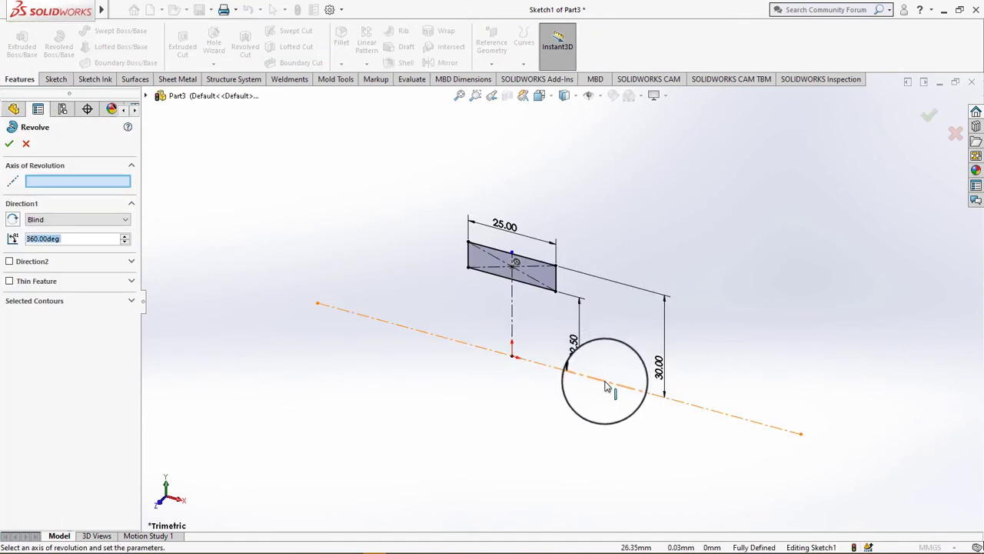
click(607, 385)
click(9, 145)
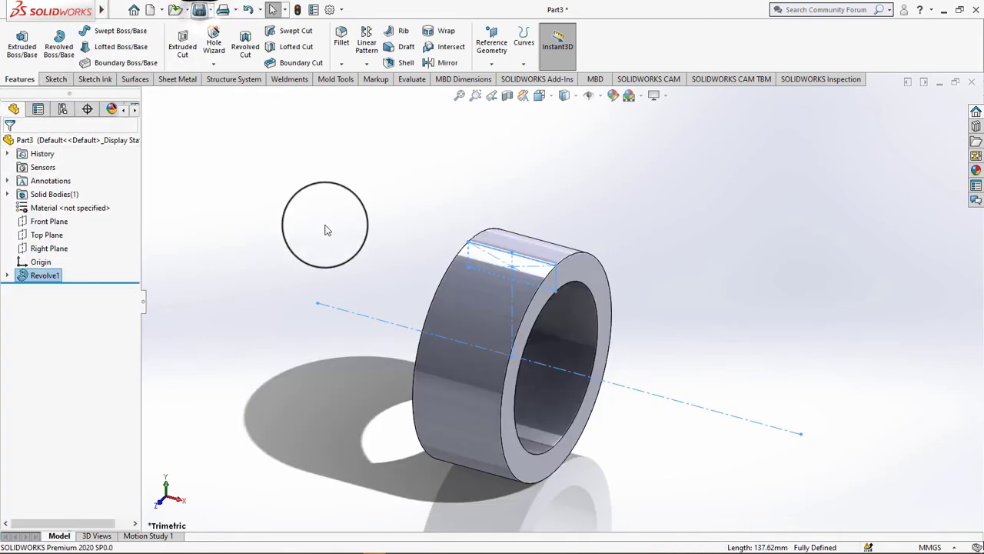
key(ctrl+s)
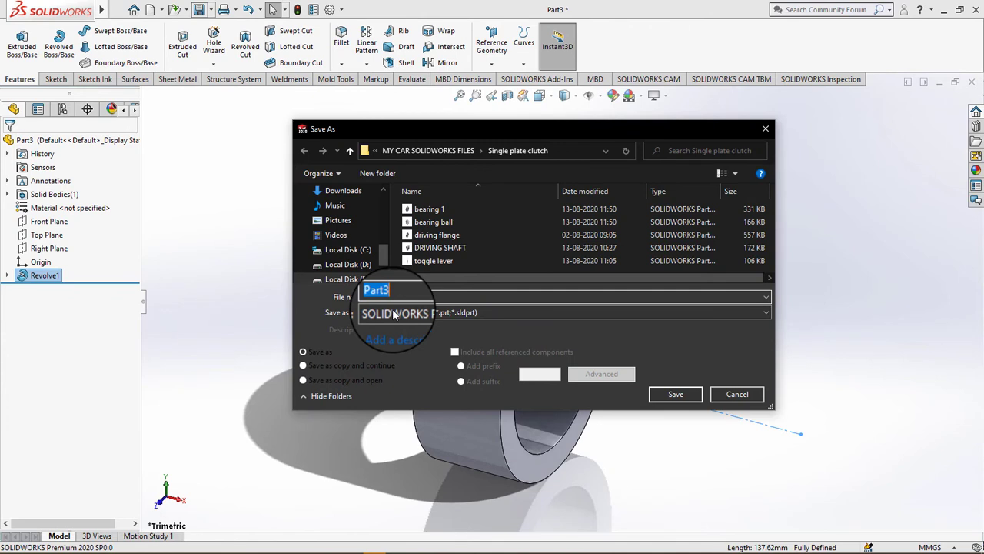
text(brass bush 1)
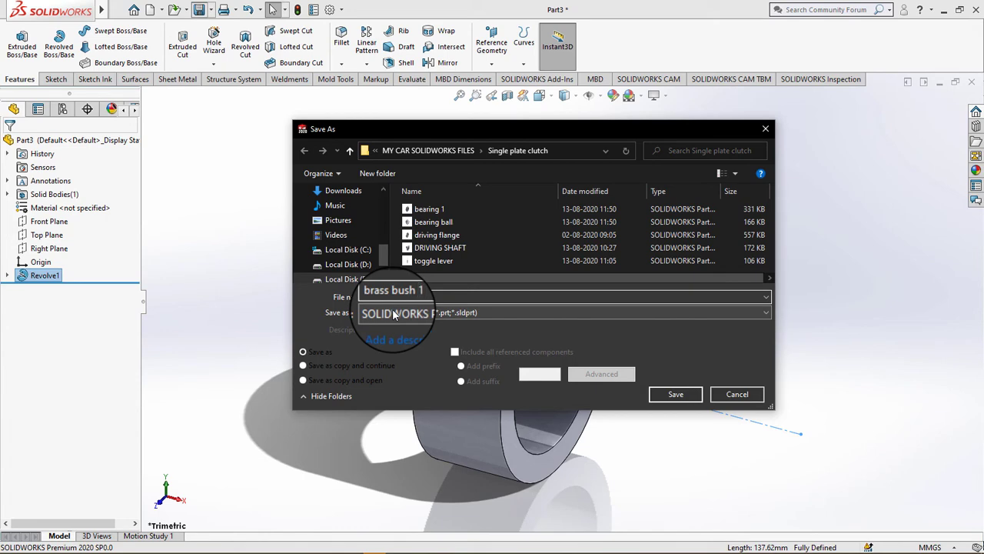
Save the part as 'brass bush 1' and close it
key(Return)
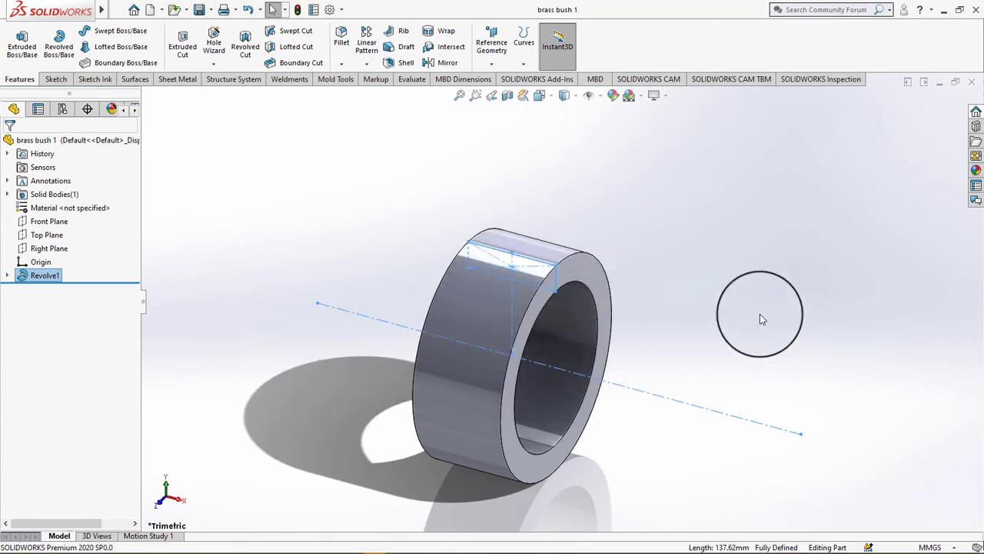
click(761, 319)
click(975, 76)
click(523, 182)
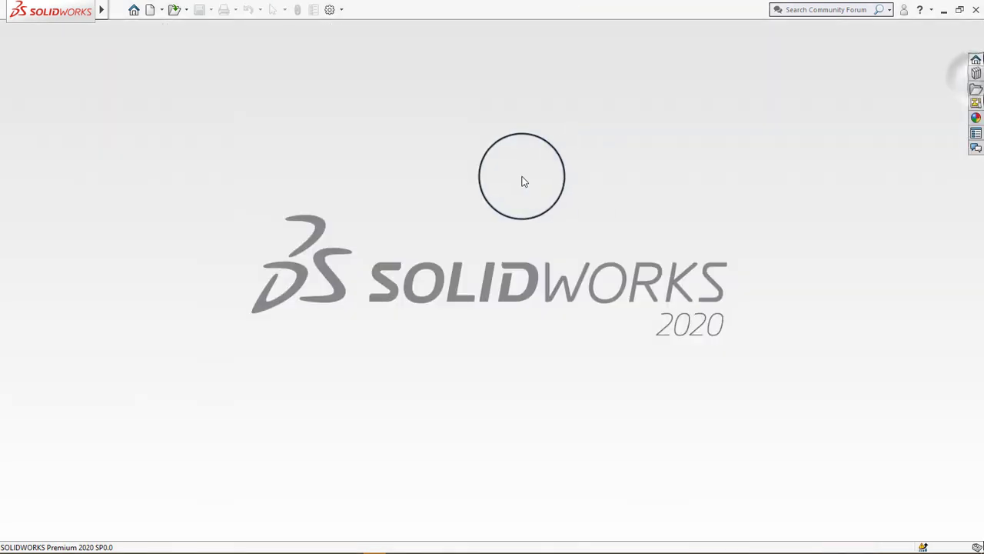
Create a new part and start a sketch on the Front Plane
click(114, 9)
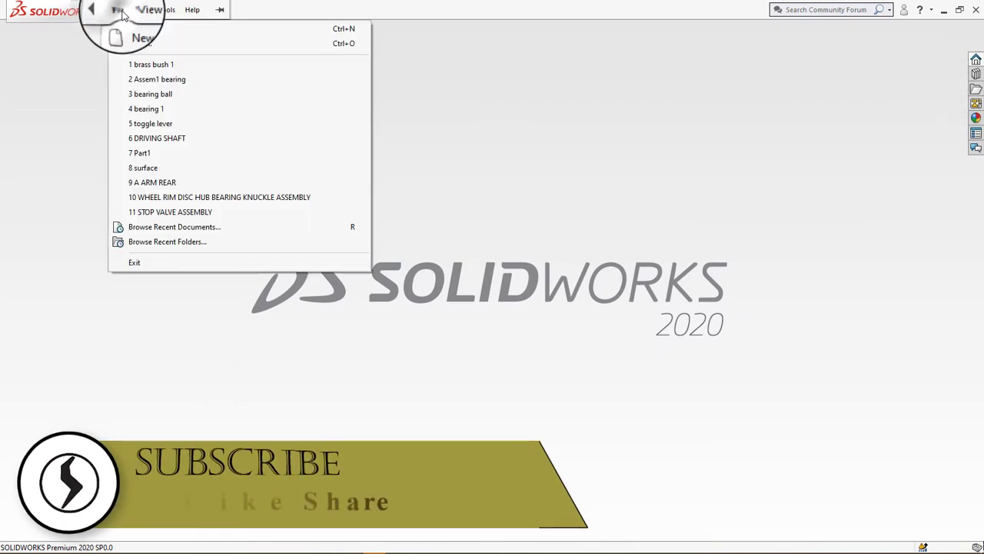
click(135, 31)
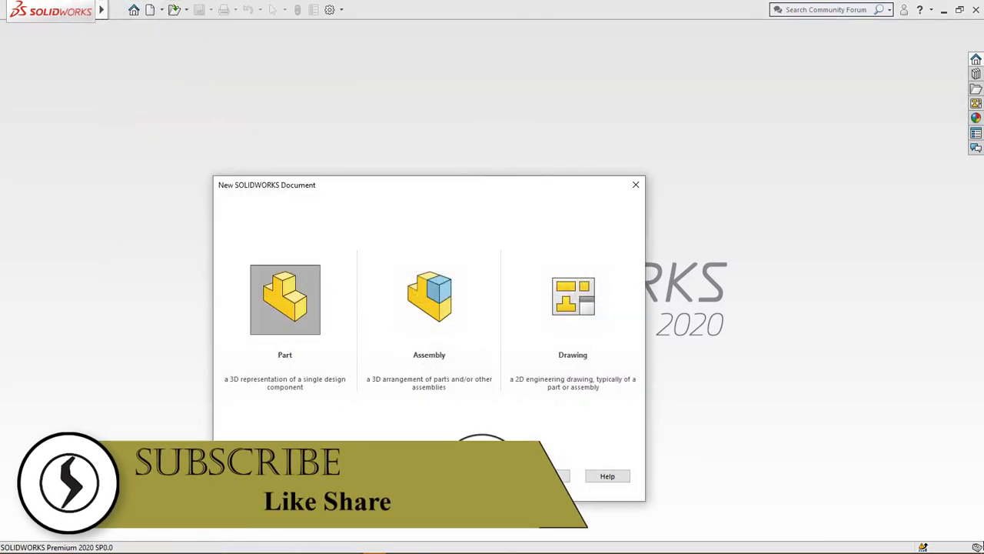
click(484, 472)
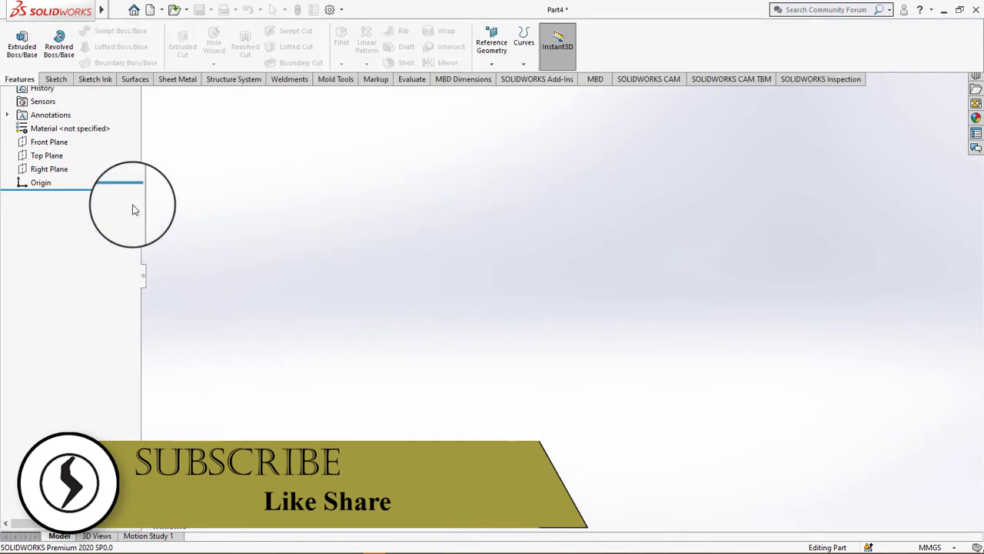
click(48, 208)
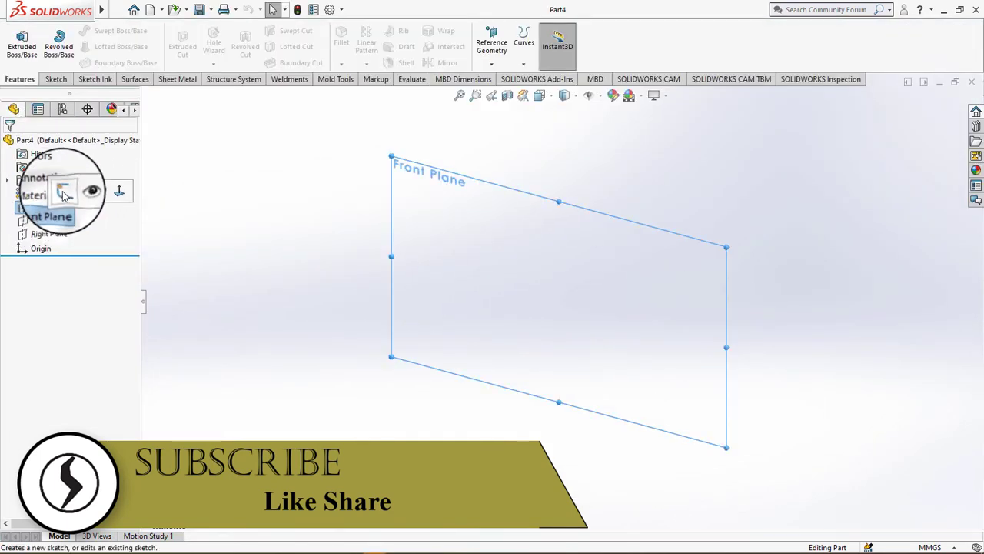
click(65, 192)
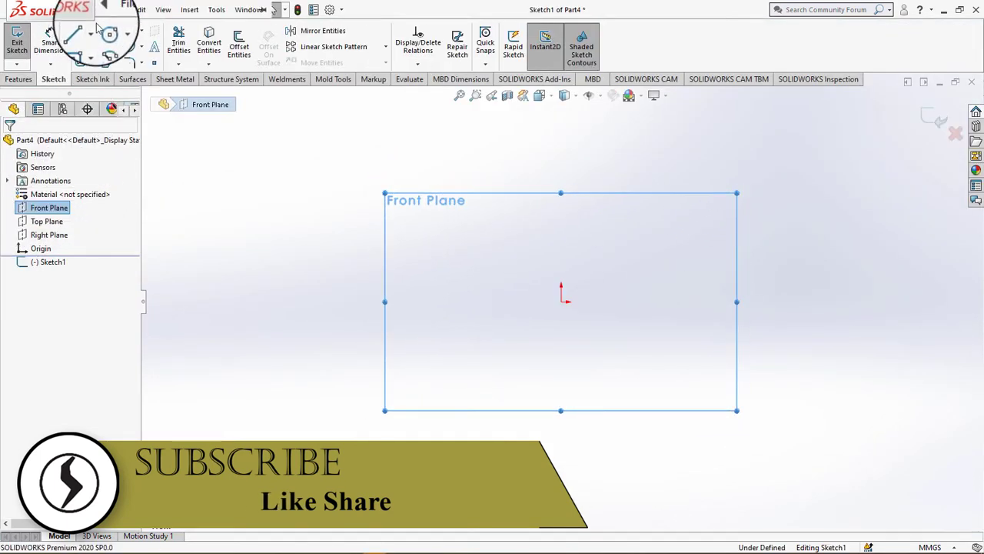
Draw a horizontal centerline through the origin
click(88, 31)
click(103, 59)
click(308, 300)
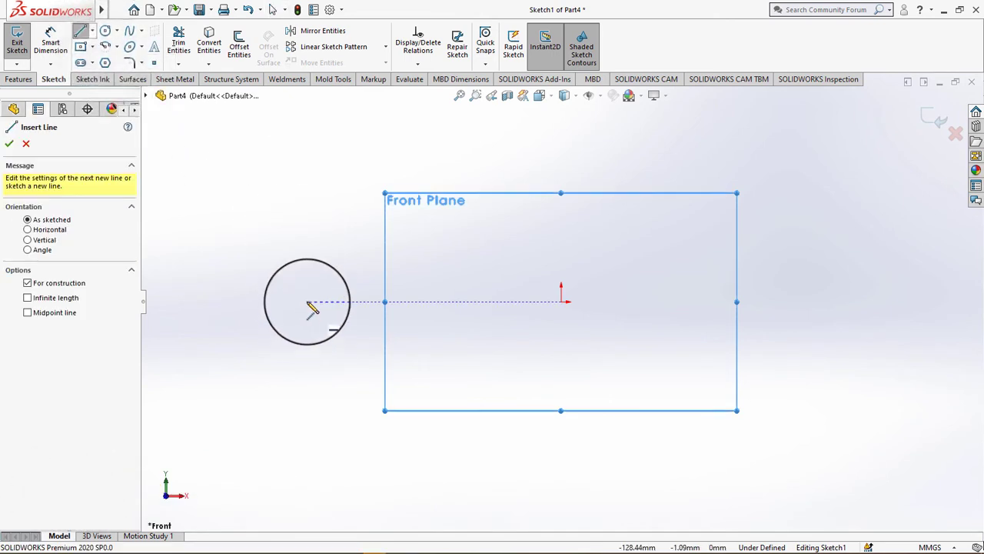
click(801, 300)
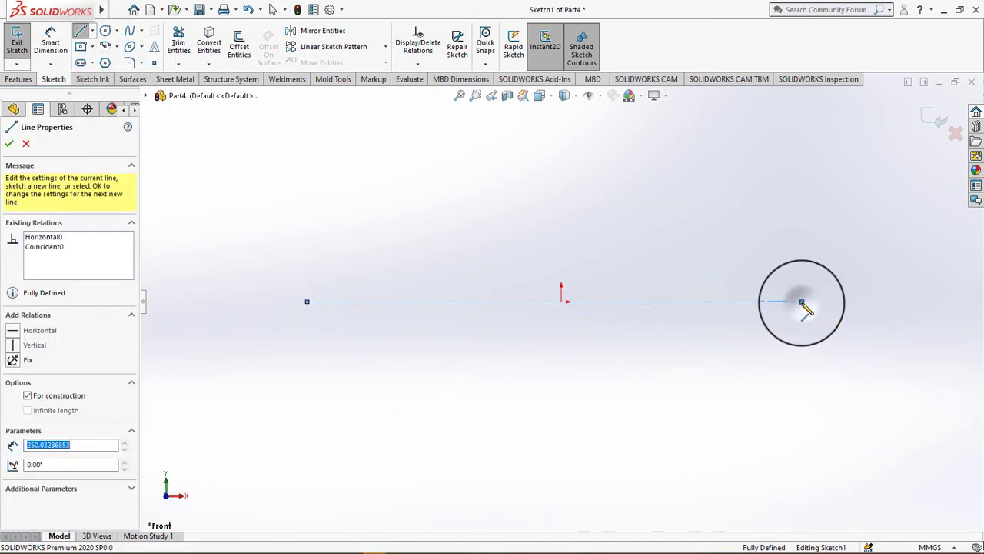
key(Escape)
key(Escape)
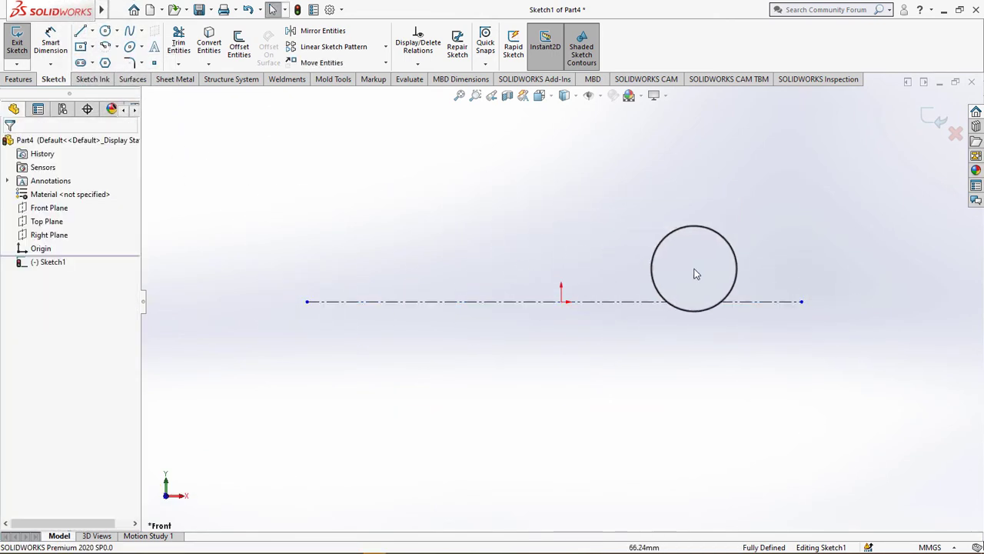
Add a vertical construction line rising upward from the origin
click(92, 31)
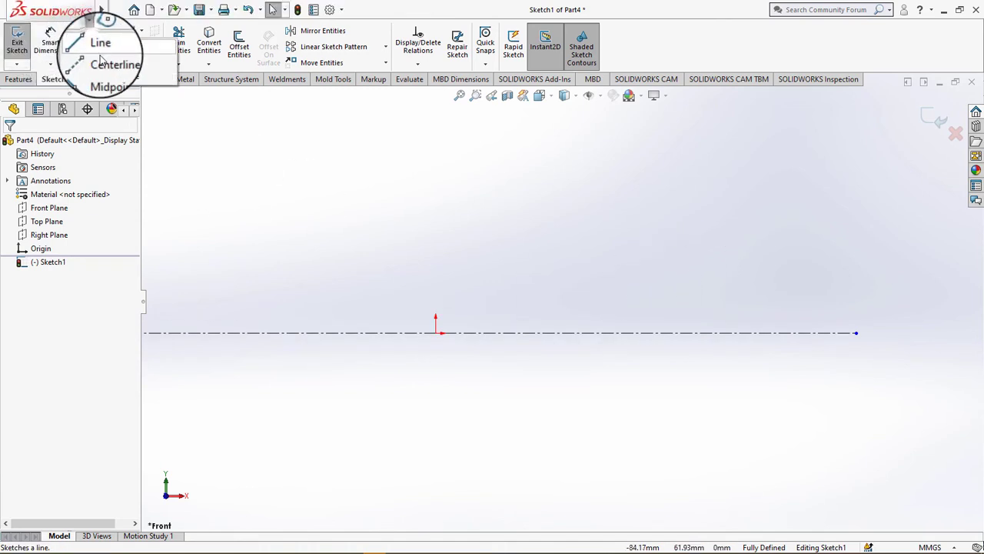
click(110, 64)
click(435, 332)
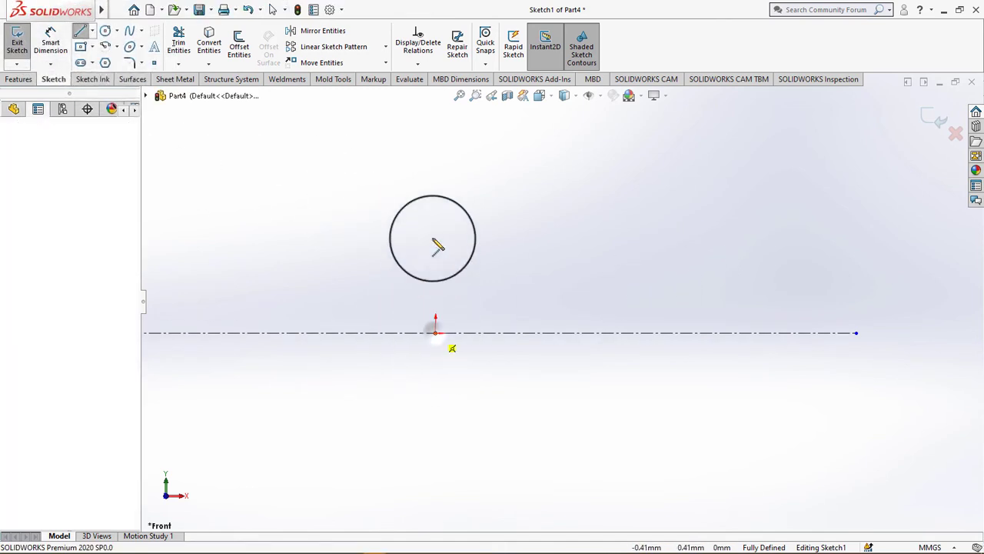
key(Escape)
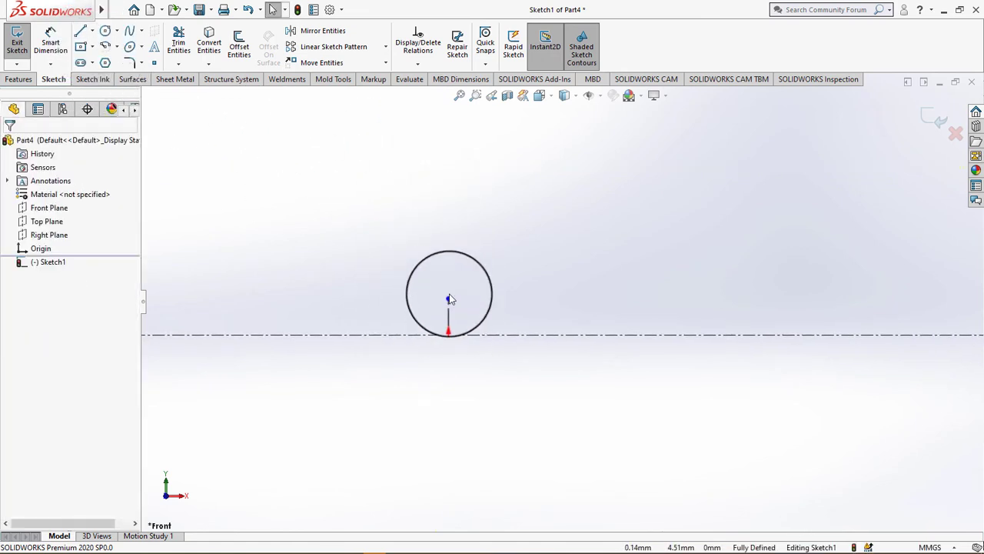
drag(450, 300, 450, 134)
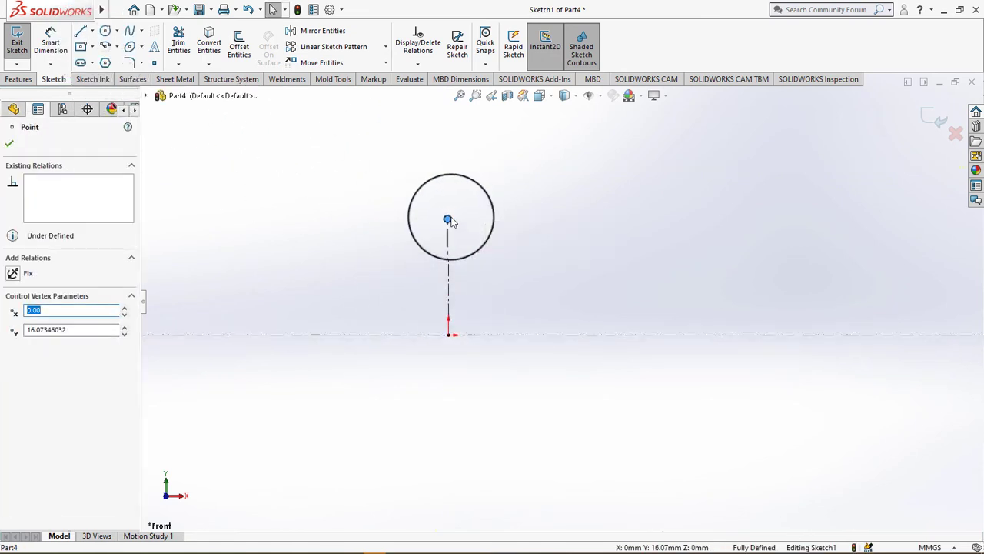
click(508, 216)
key(f)
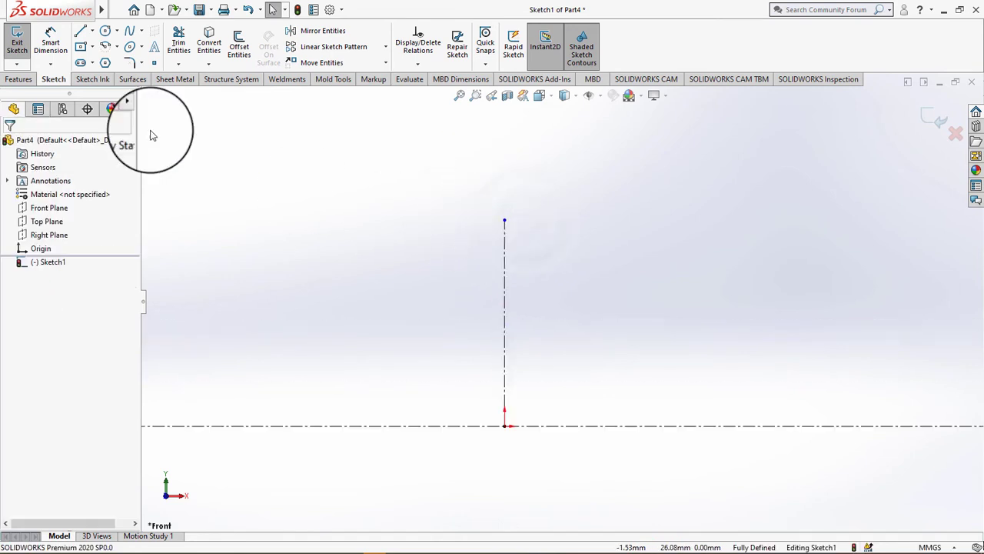
Draw a short horizontal line near the top of the vertical construction line
click(83, 36)
click(420, 250)
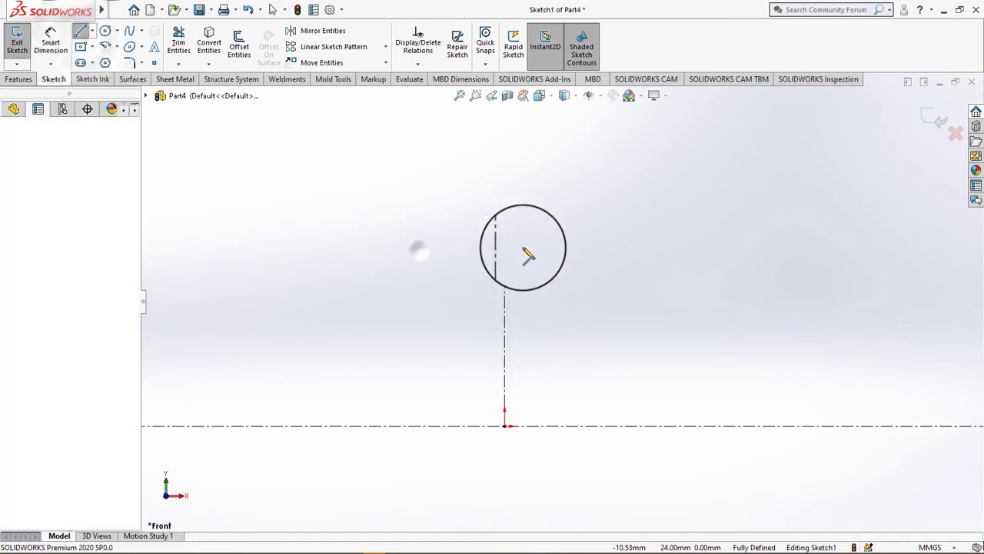
drag(557, 252, 452, 262)
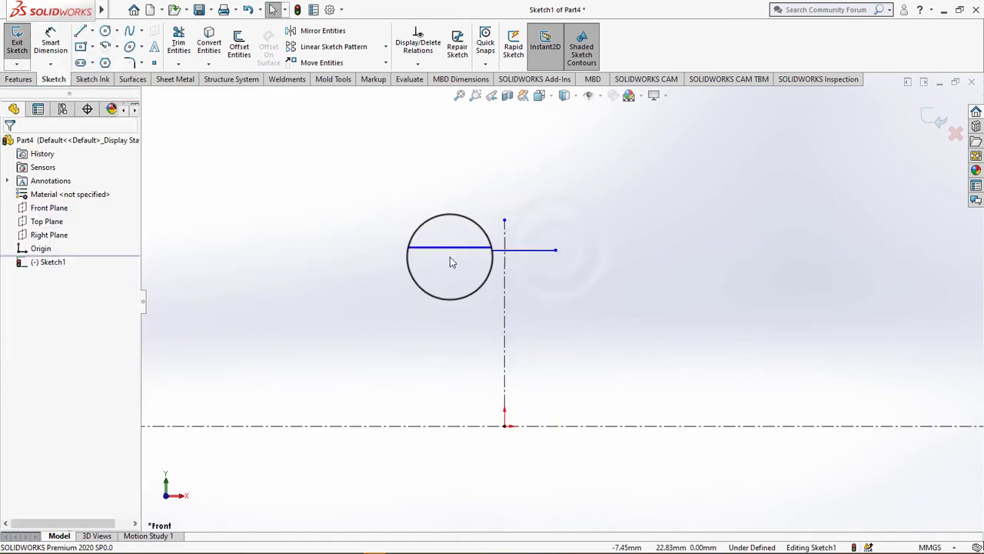
Centre the short horizontal line on the construction line's top endpoint with a Midpoint relation
click(453, 251)
right_click(470, 288)
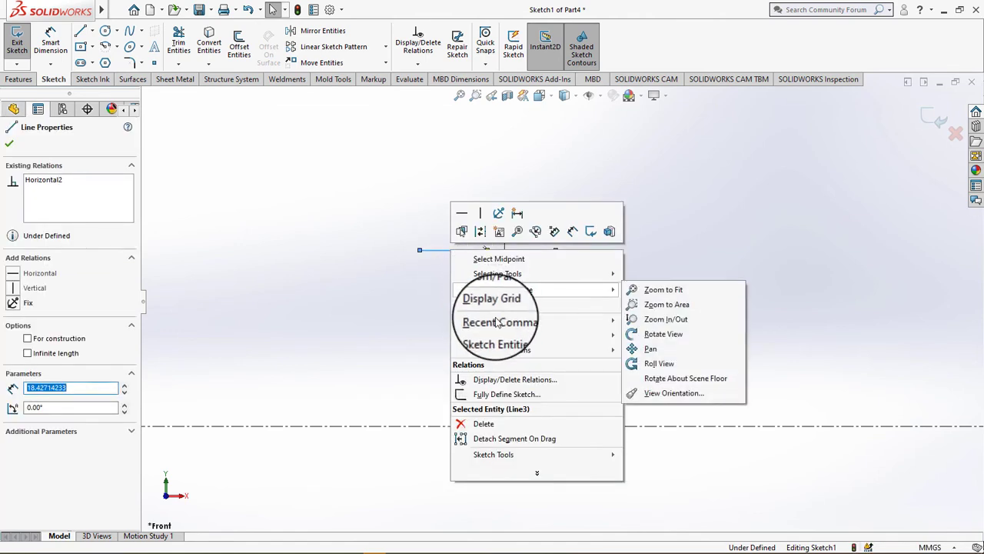
key(Escape)
key(Escape)
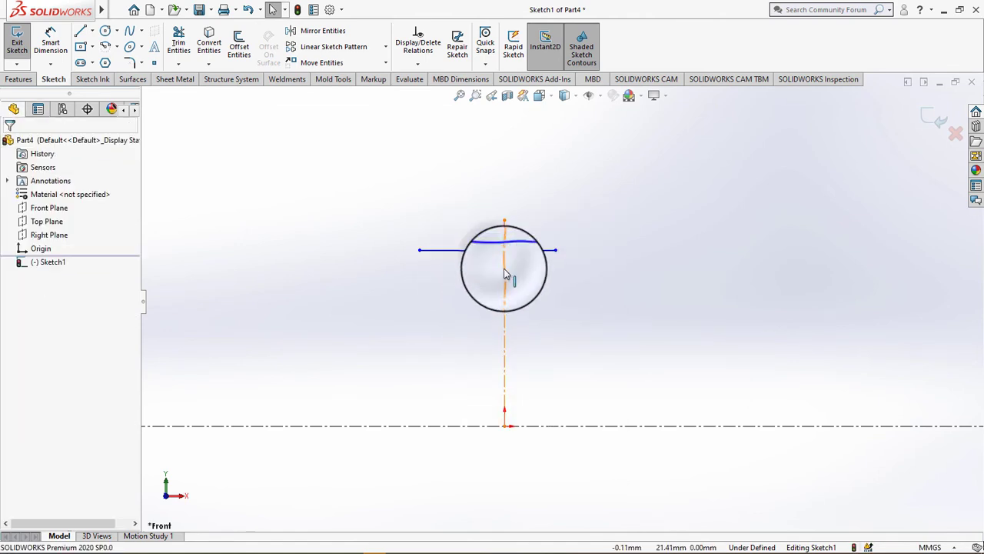
drag(505, 273, 483, 259)
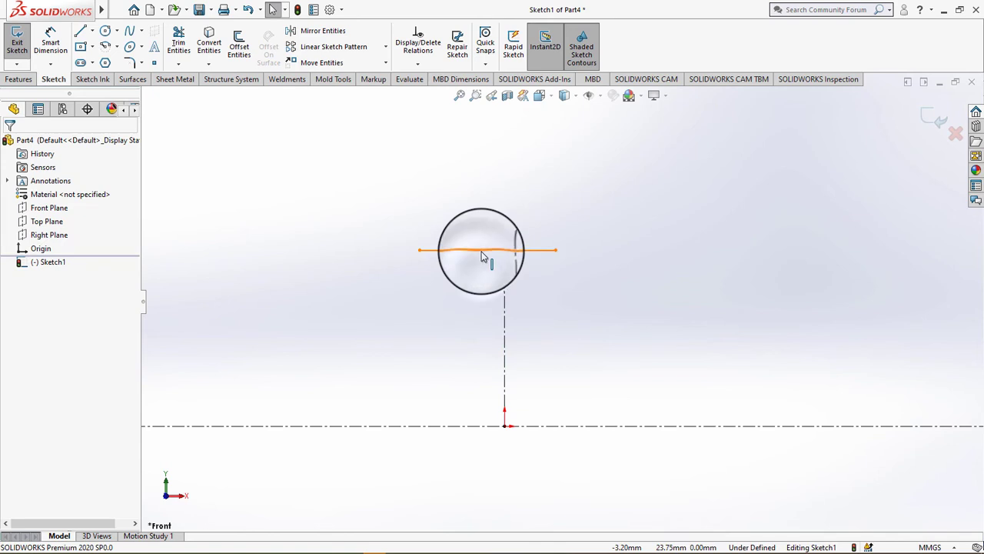
click(483, 256)
right_click(496, 259)
click(494, 259)
drag(483, 254, 499, 311)
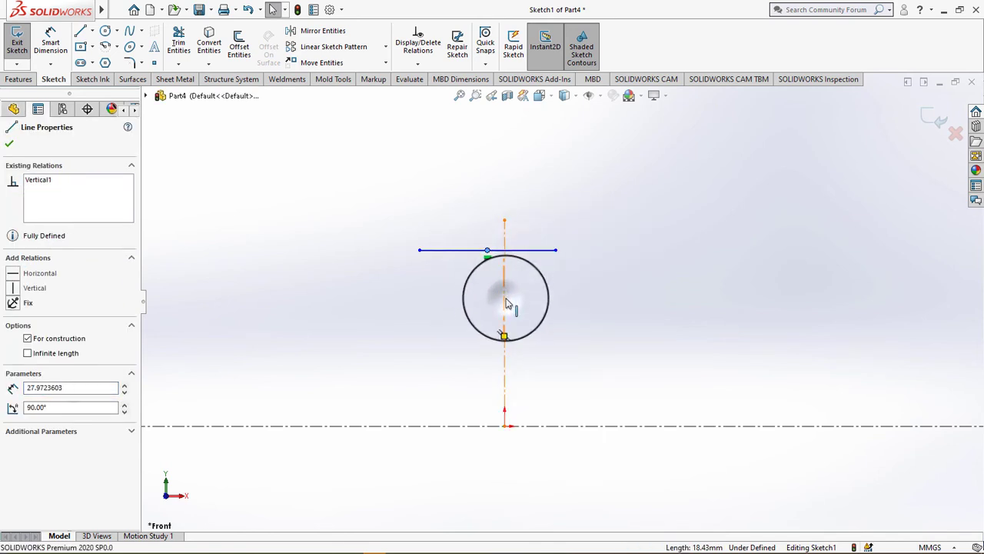
ctrl+click(504, 322)
click(284, 330)
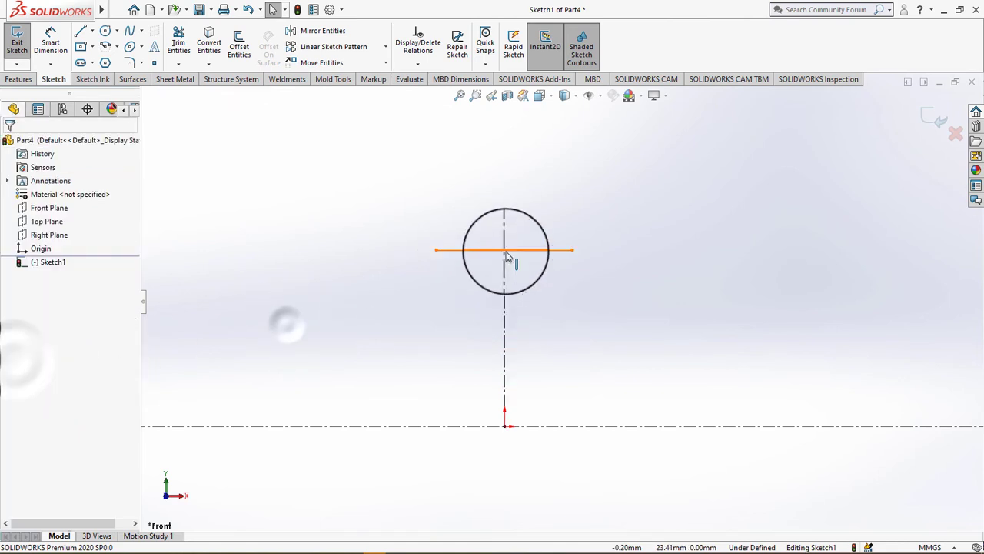
scroll(510, 248, down, 3)
Draw connected stepped flange lines from the line's left end back to the centerline
click(83, 37)
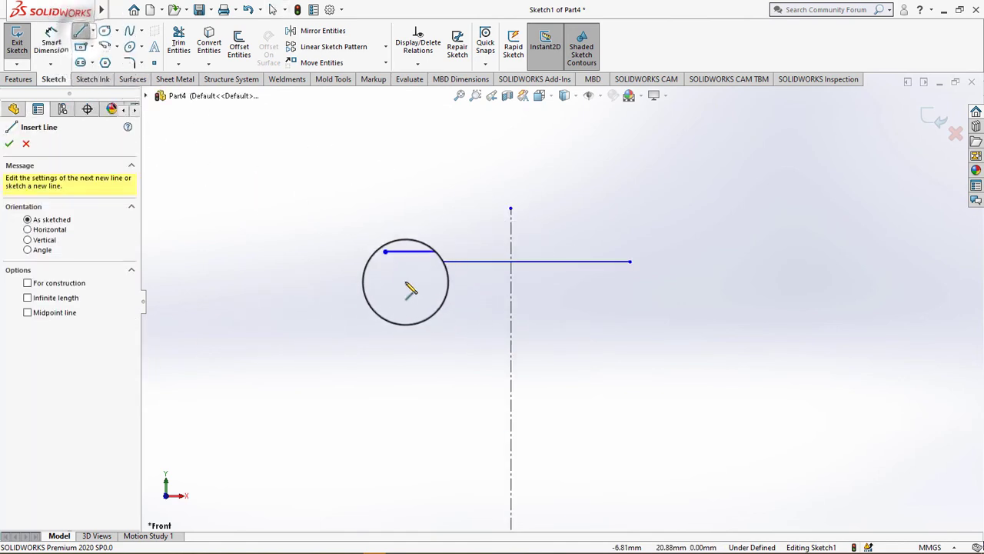
click(392, 262)
click(393, 207)
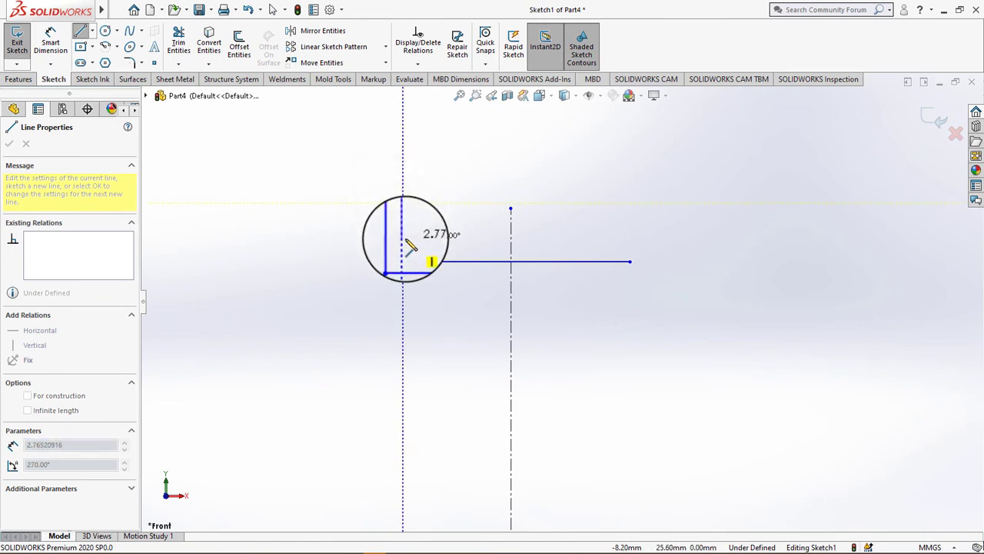
click(402, 239)
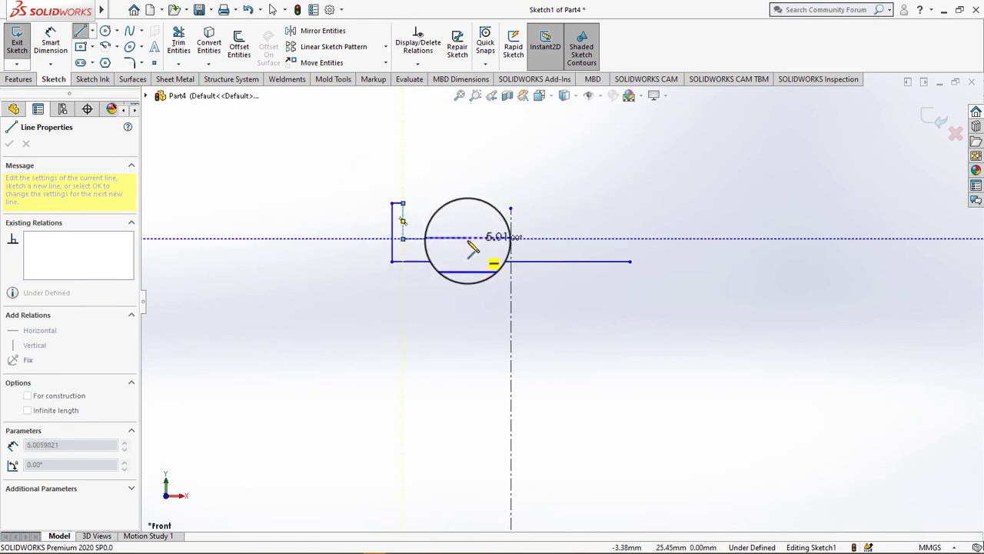
click(511, 240)
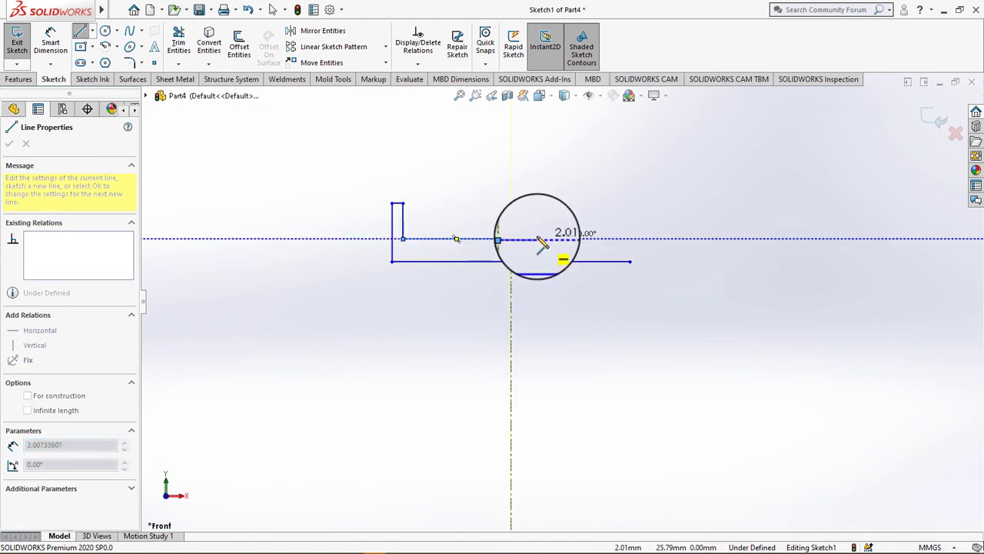
key(Escape)
scroll(515, 240, down, 3)
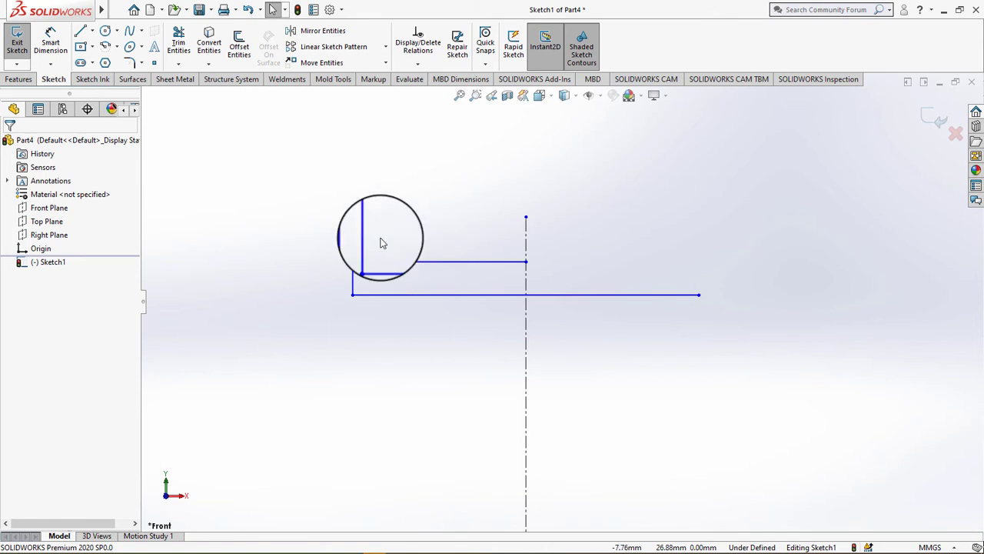
Dimension the outer height as 55 mm (110/2) and the inner height as 30 mm
click(51, 42)
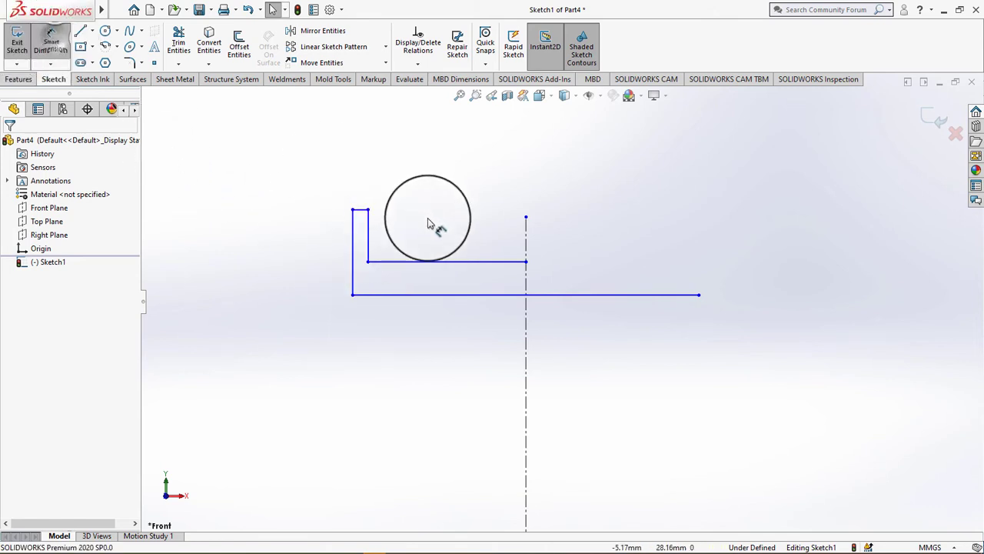
click(359, 209)
scroll(436, 496, up, 5)
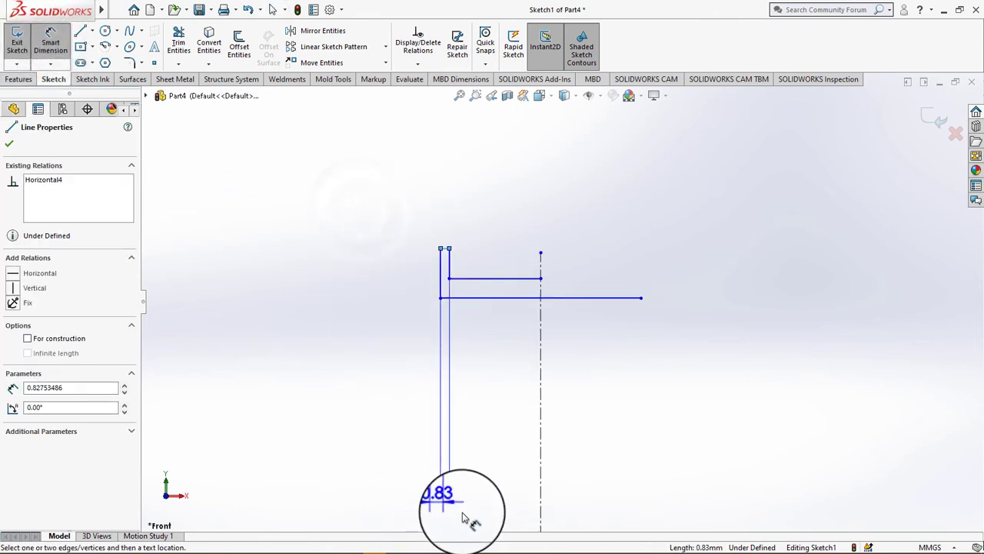
drag(501, 427, 440, 396)
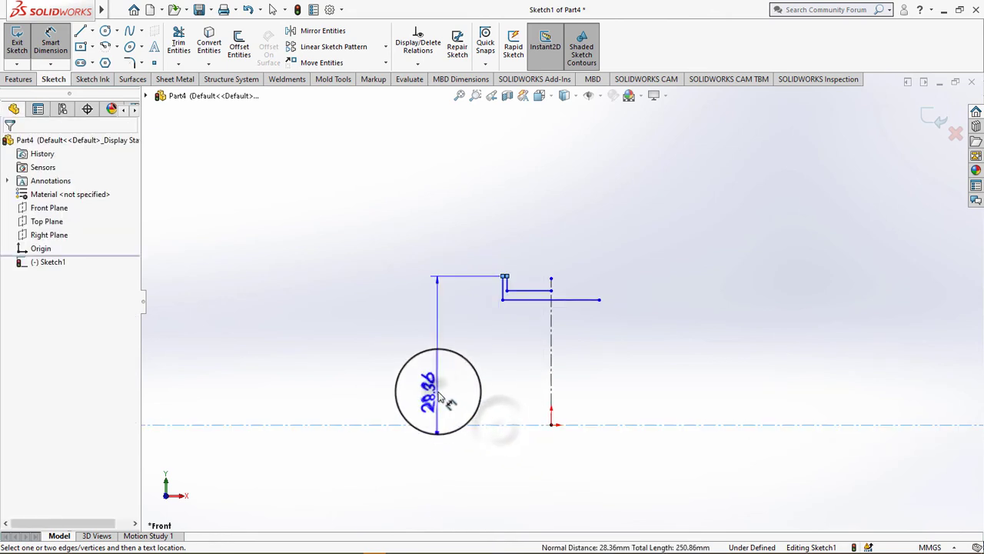
click(440, 396)
text(110/2)
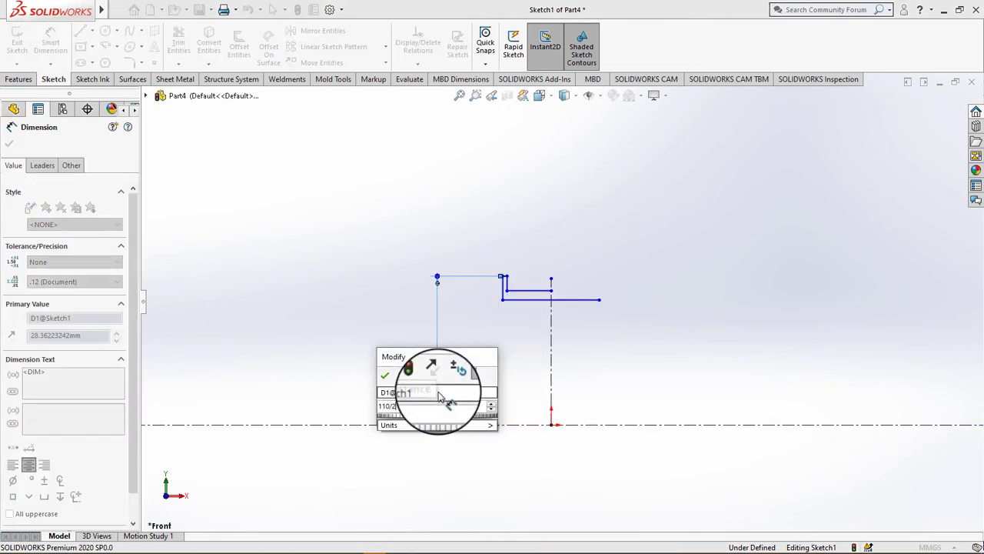
key(Return)
scroll(523, 310, down, 4)
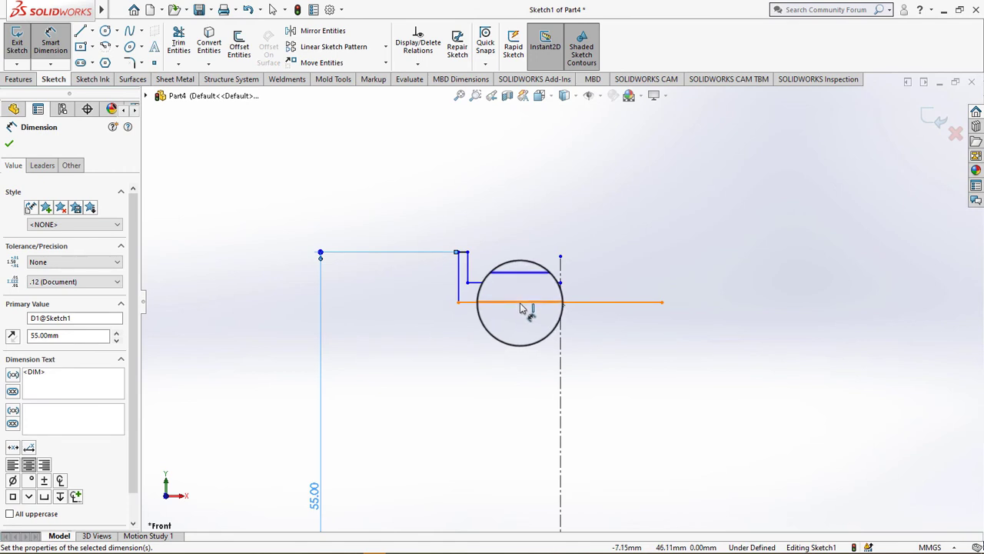
drag(523, 310, 522, 496)
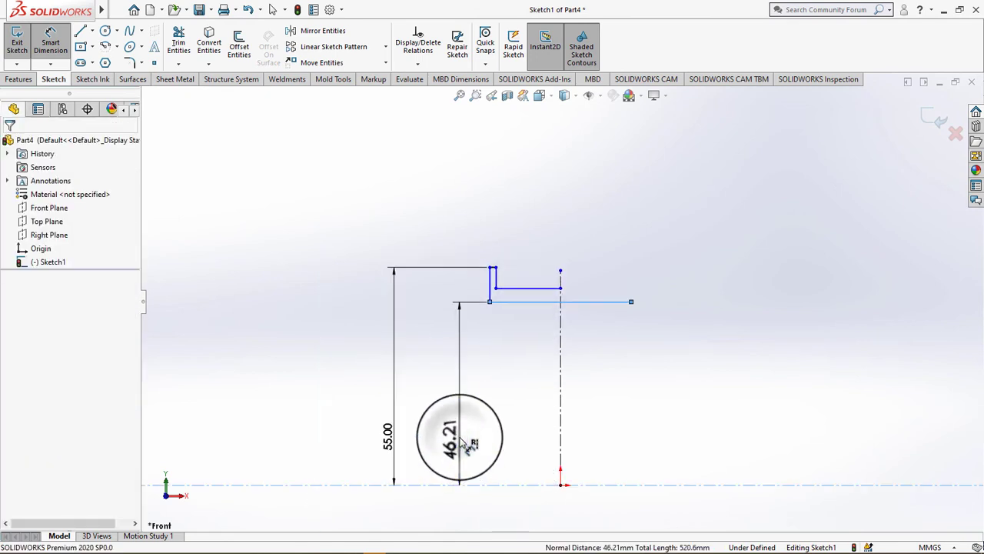
click(463, 442)
text(30)
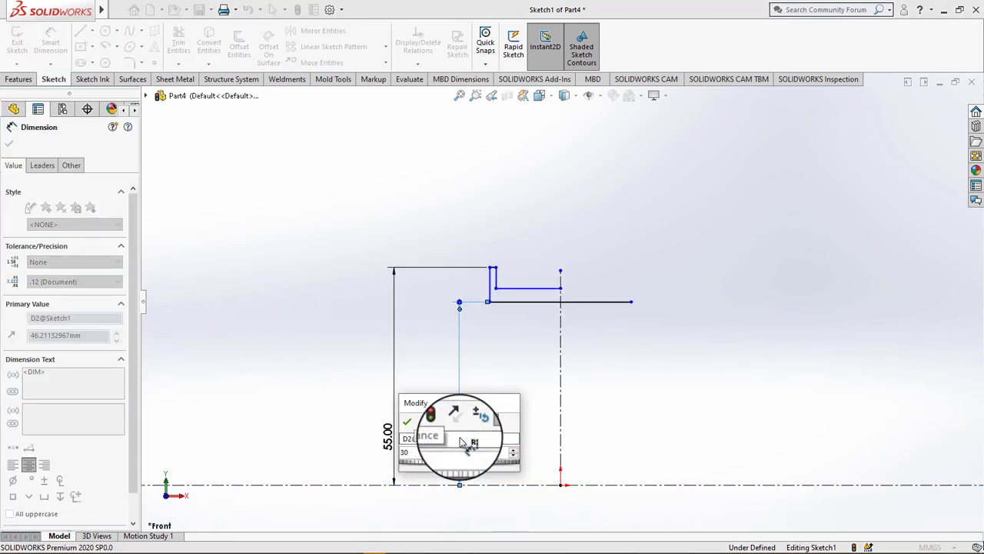
key(Return)
Set the flange width to 10 mm
mouse_move(469, 435)
mouse_down()
mouse_move(454, 431)
mouse_move(457, 237)
mouse_up()
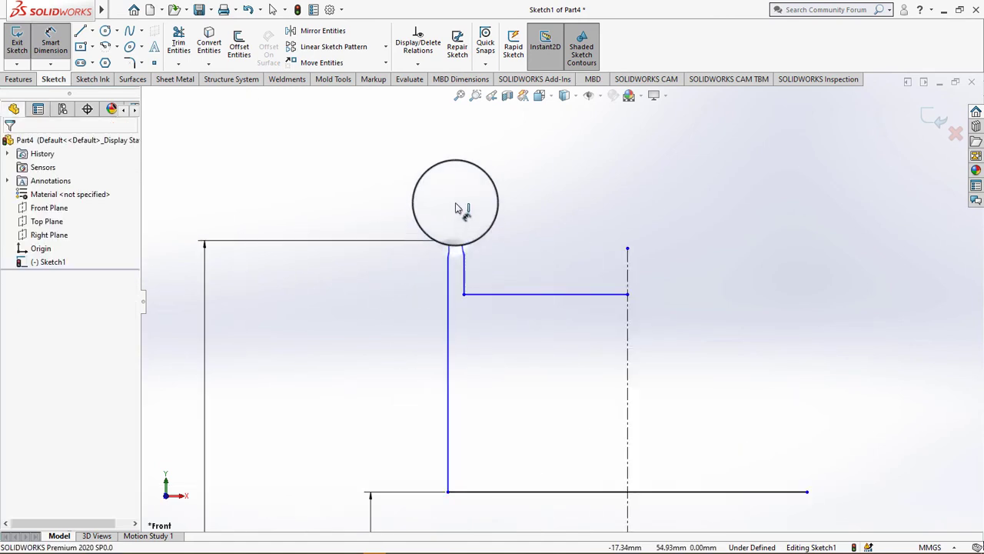
click(456, 210)
click(462, 208)
text(10)
key(Return)
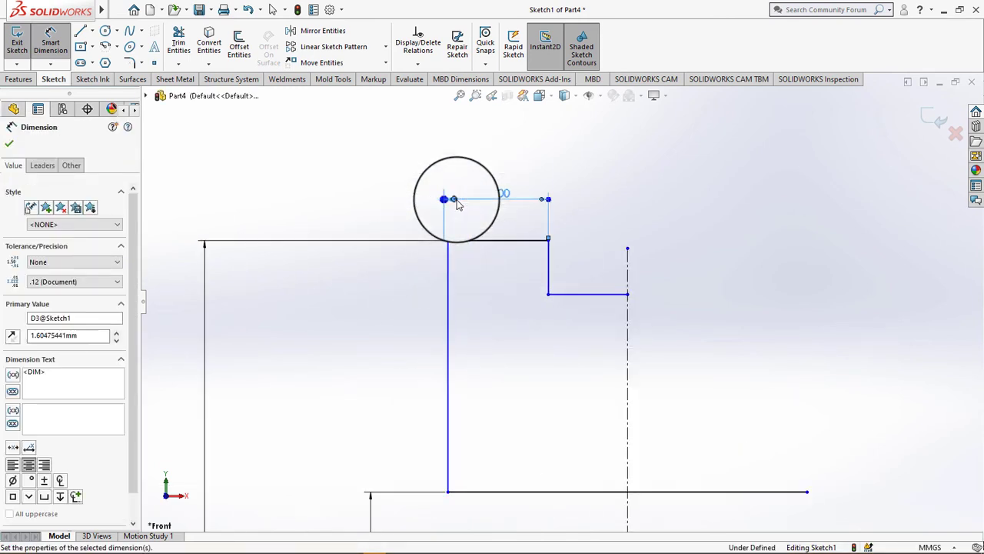
mouse_move(457, 204)
mouse_down()
mouse_move(121, 186)
mouse_move(11, 139)
mouse_move(584, 261)
mouse_move(684, 319)
mouse_up()
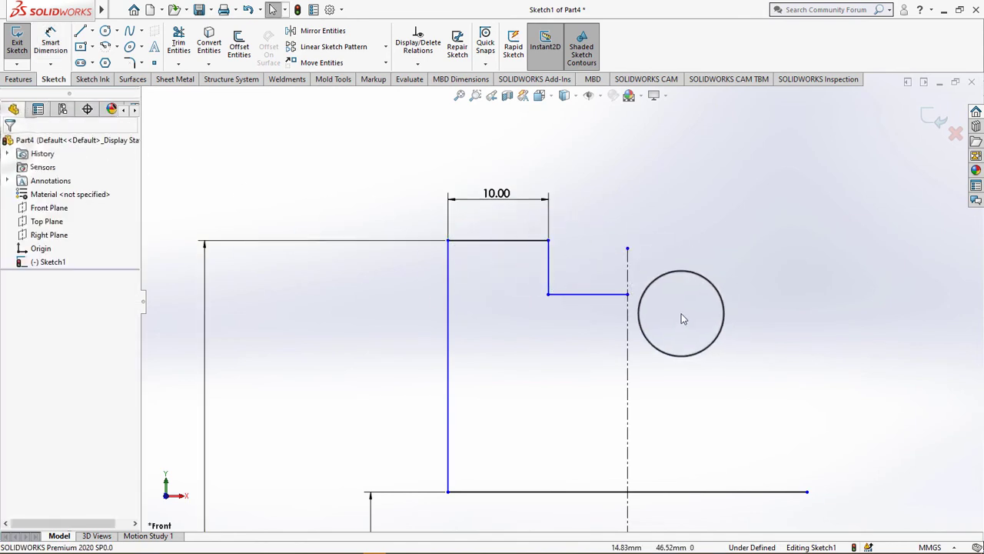
scroll(683, 318, up, 3)
scroll(665, 331, down, 3)
scroll(615, 299, down, 1)
scroll(598, 285, down, 1)
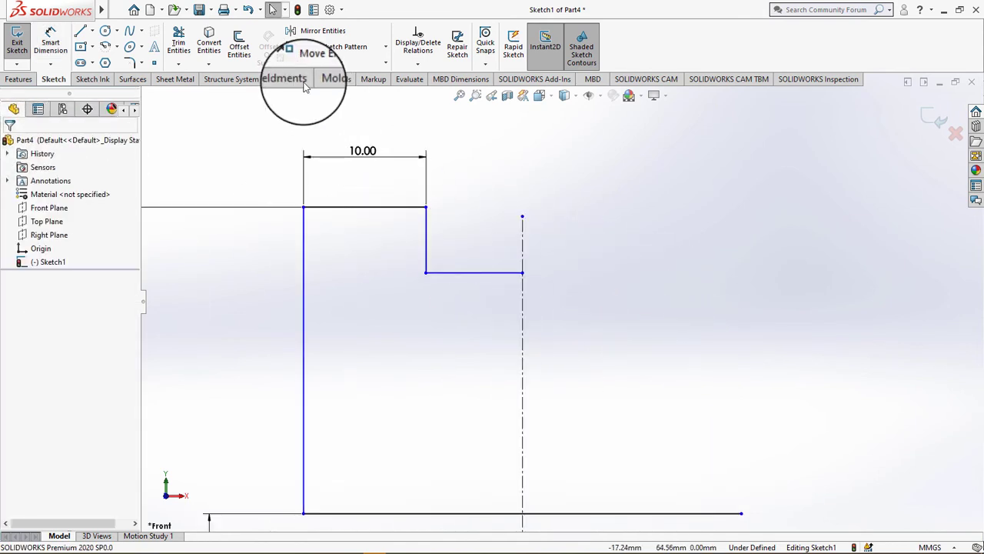
Dimension the overall length from the outer edge to the centreline as 40 mm
click(50, 42)
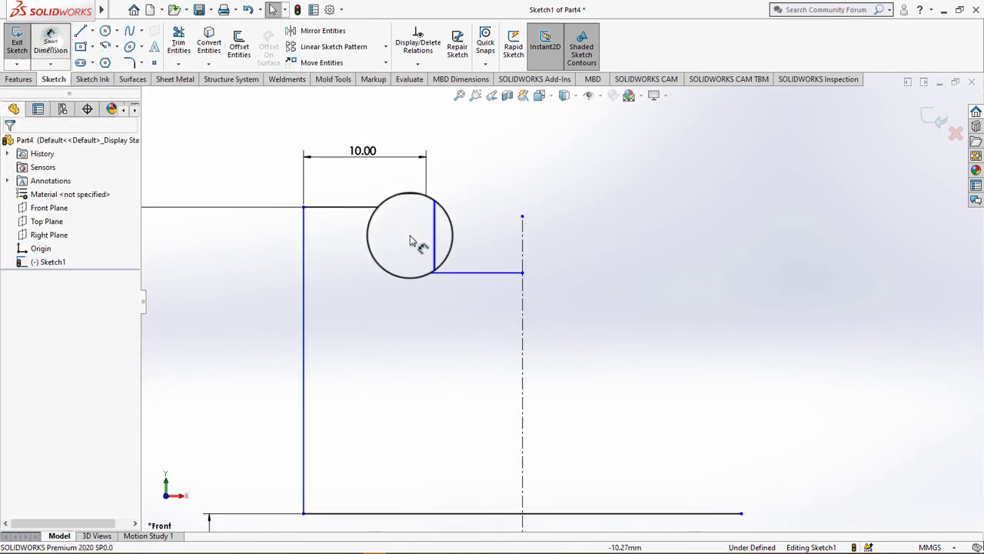
click(302, 241)
click(522, 259)
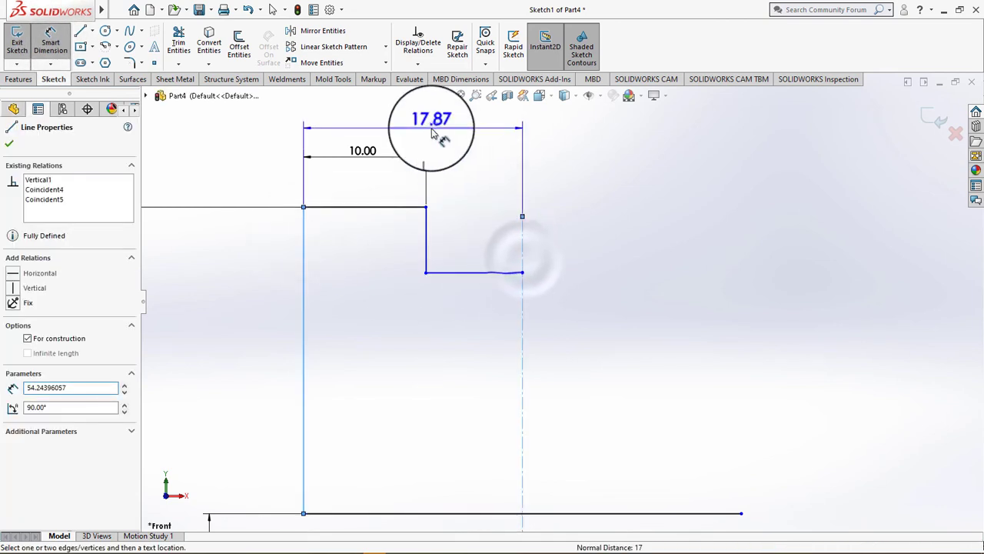
click(432, 134)
text(40)
key(Return)
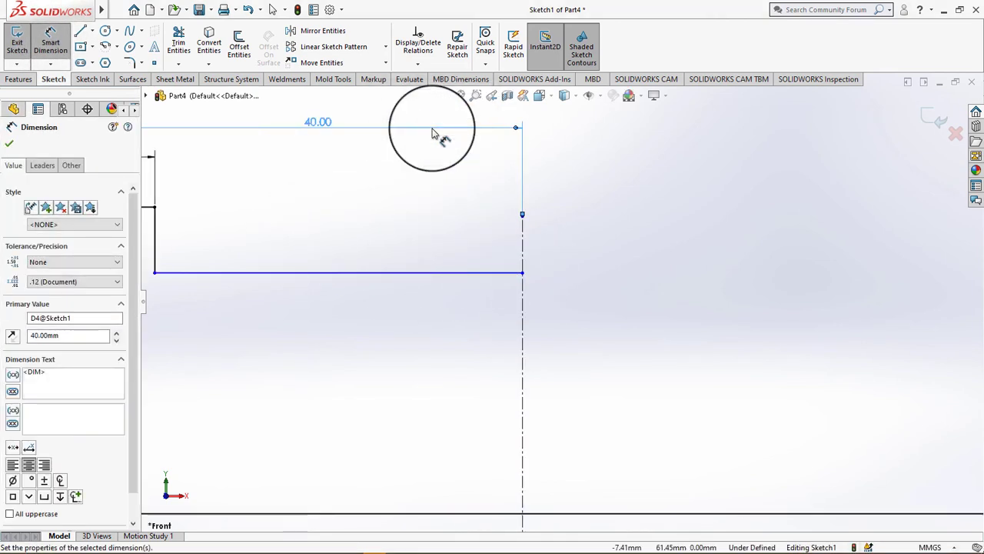
click(13, 144)
key(f)
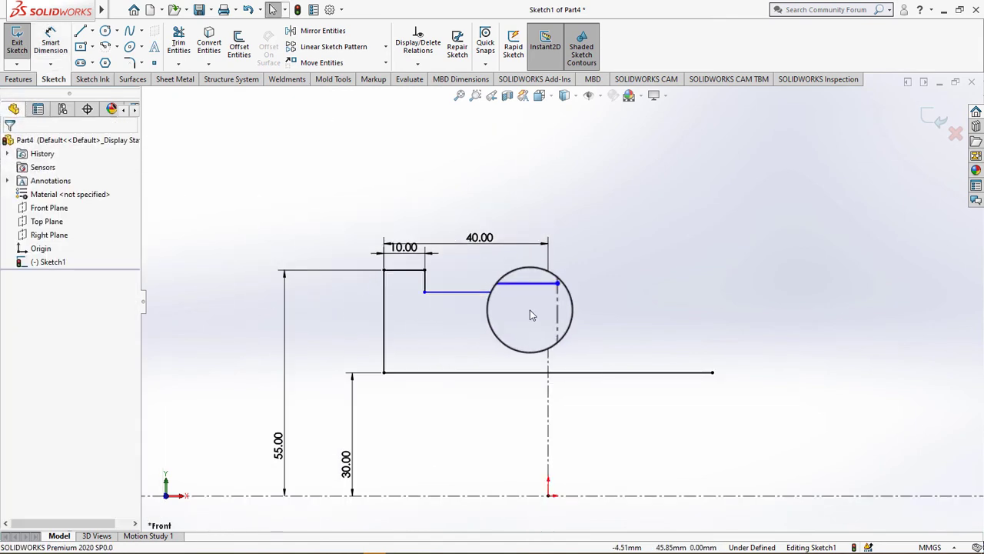
scroll(541, 322, down, 2)
drag(542, 323, 539, 307)
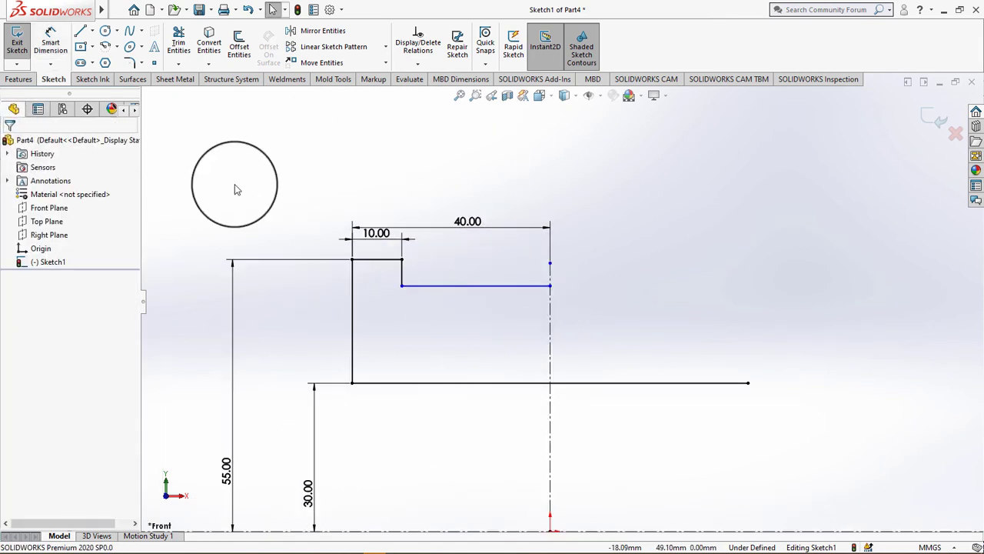
Dimension the step line's height from the axis as 39 mm
click(50, 39)
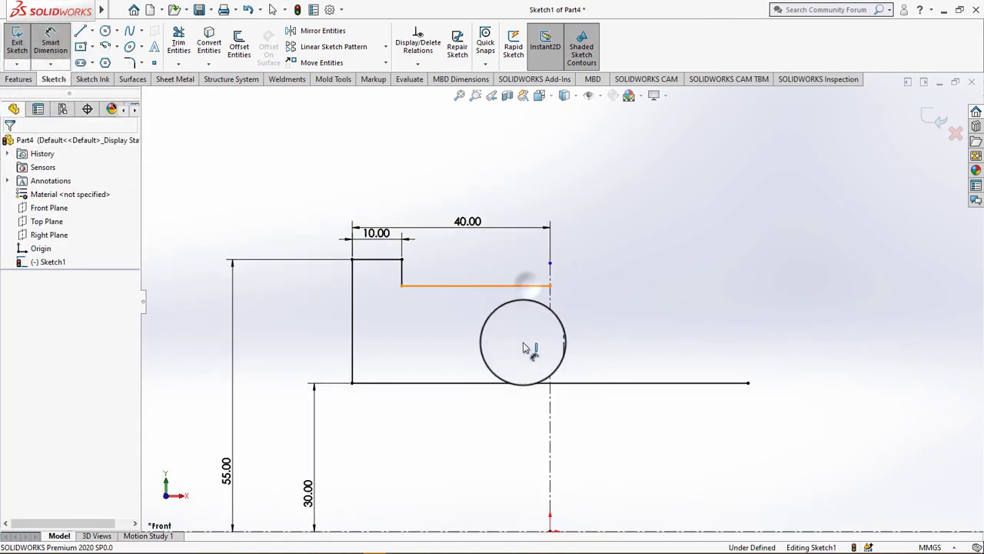
click(523, 285)
scroll(531, 300, up, 1)
click(522, 492)
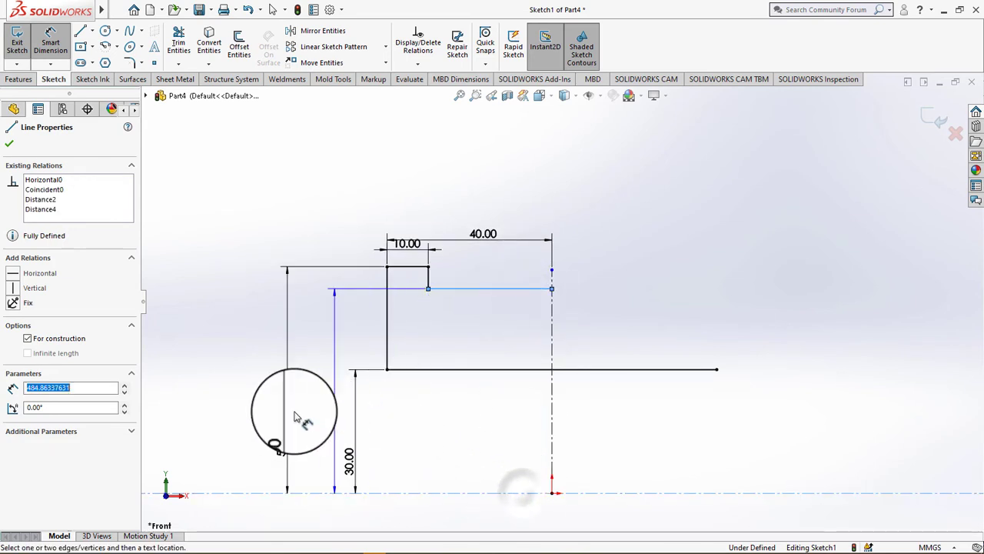
click(299, 408)
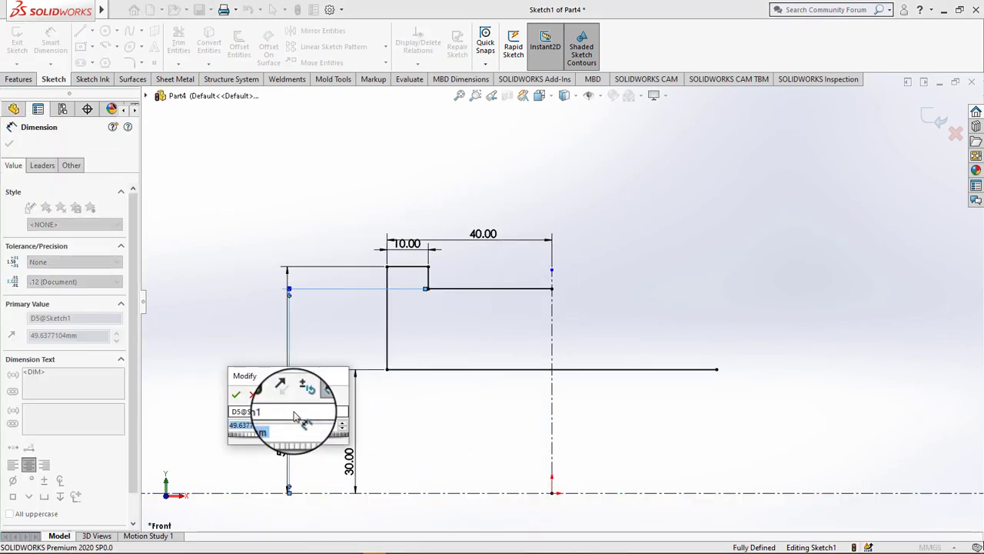
text(39)
key(Return)
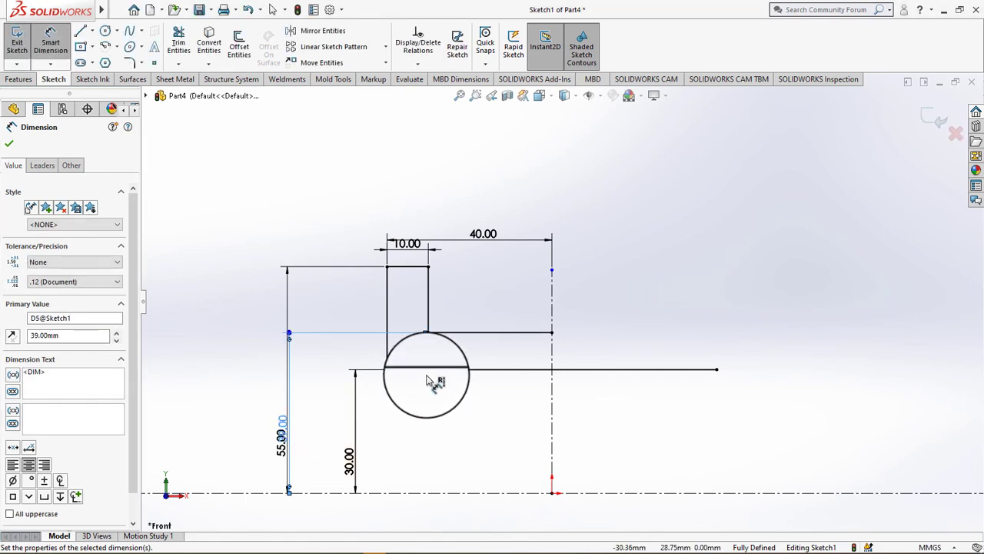
click(10, 145)
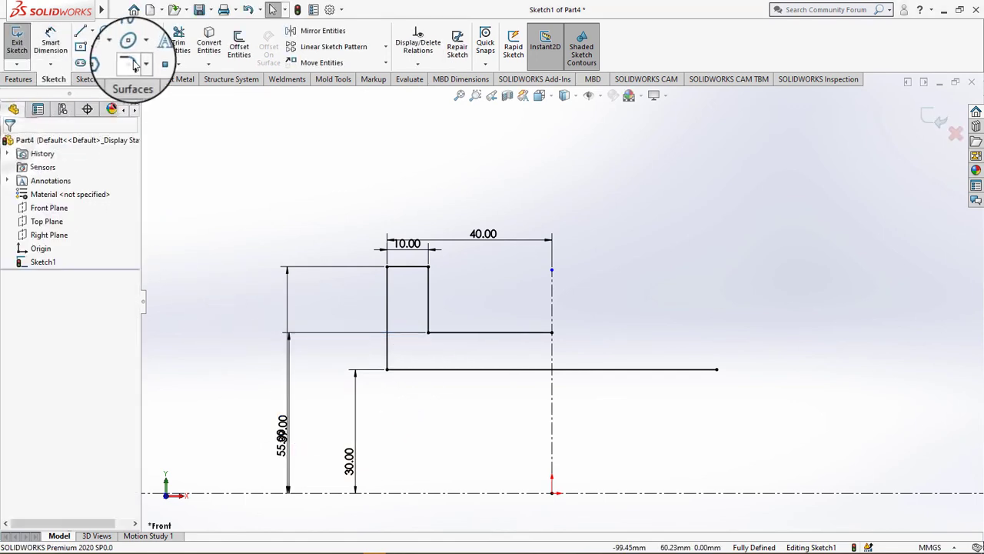
Round the inner step corner with an 8 mm sketch fillet
click(131, 65)
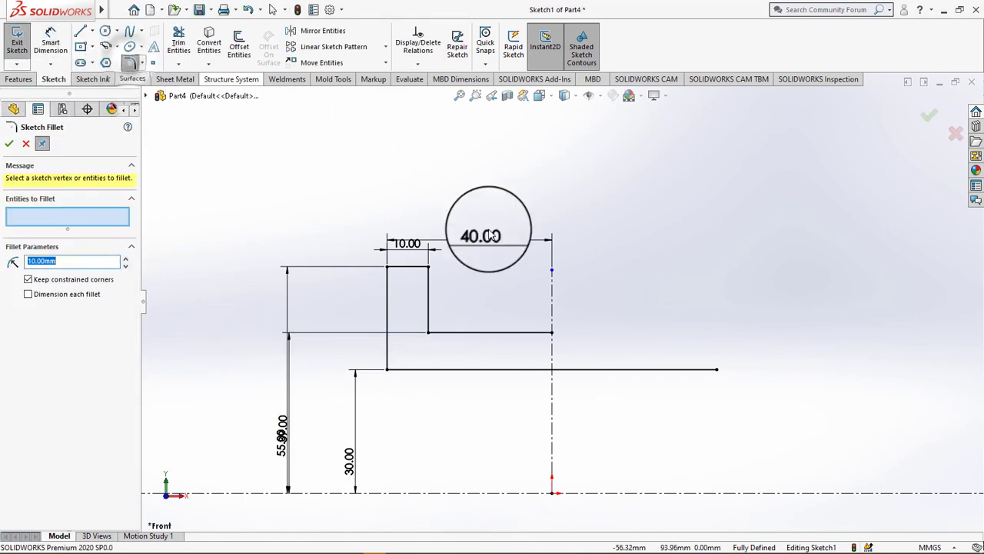
click(426, 333)
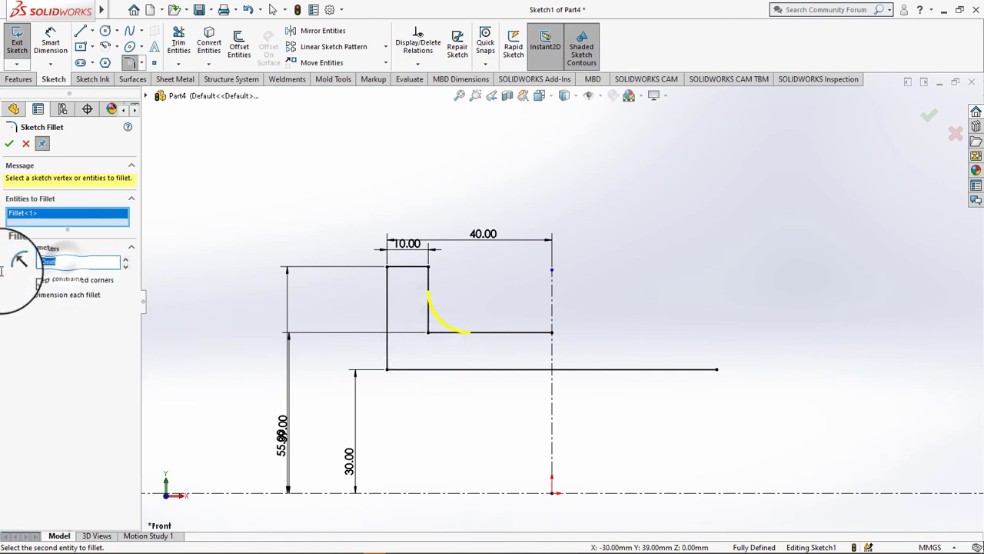
click(10, 145)
scroll(585, 352, up, 3)
scroll(615, 316, down, 3)
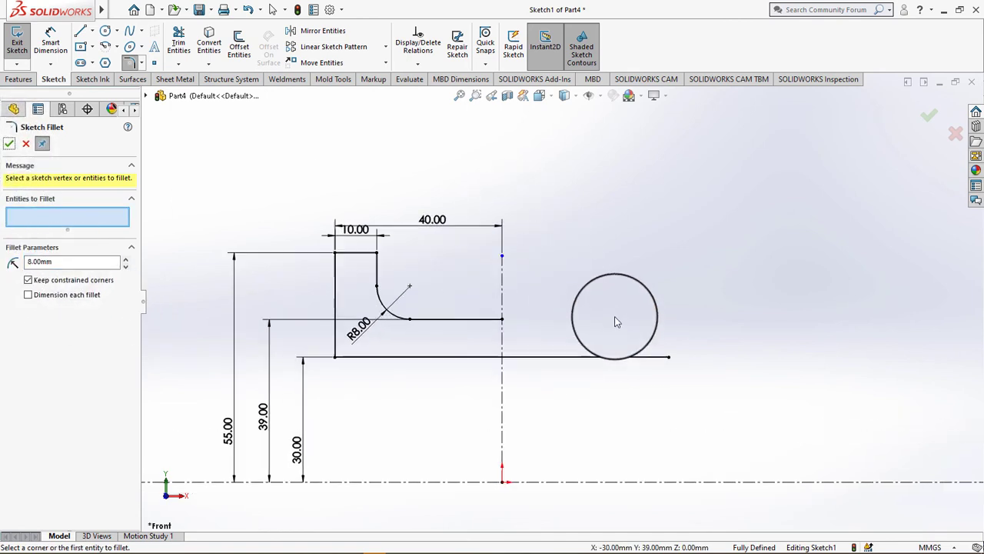
click(9, 143)
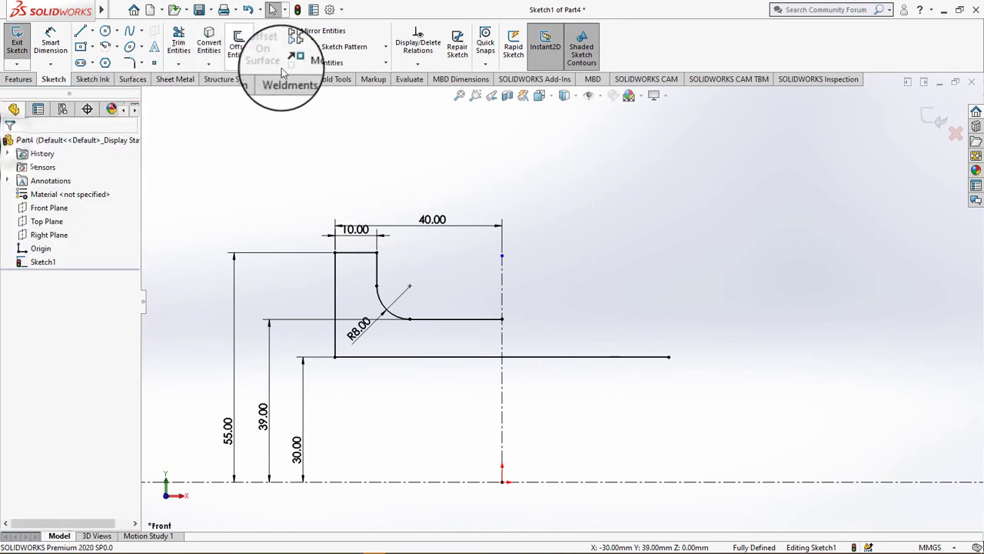
Mirror the profile lines and fillet arc about the vertical centreline
click(332, 31)
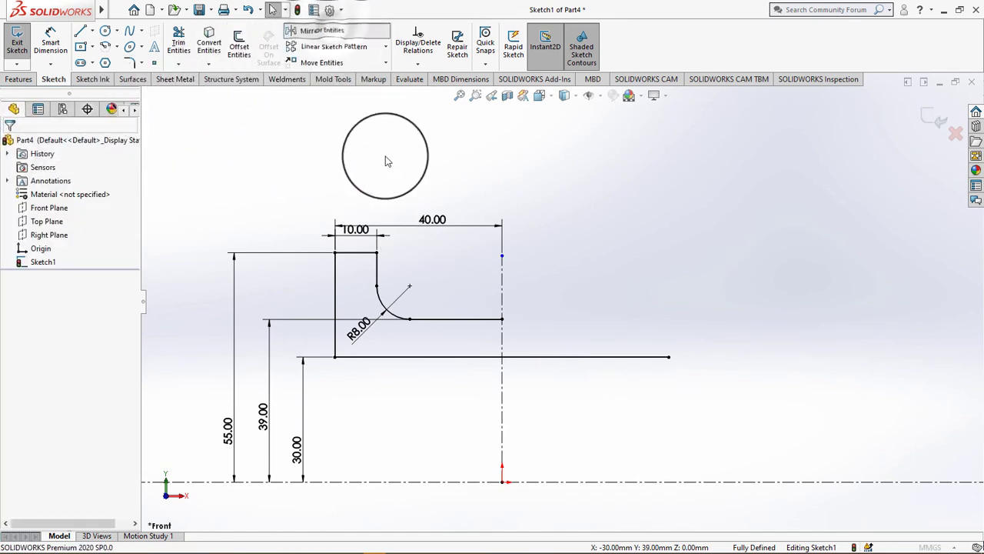
click(339, 274)
click(371, 286)
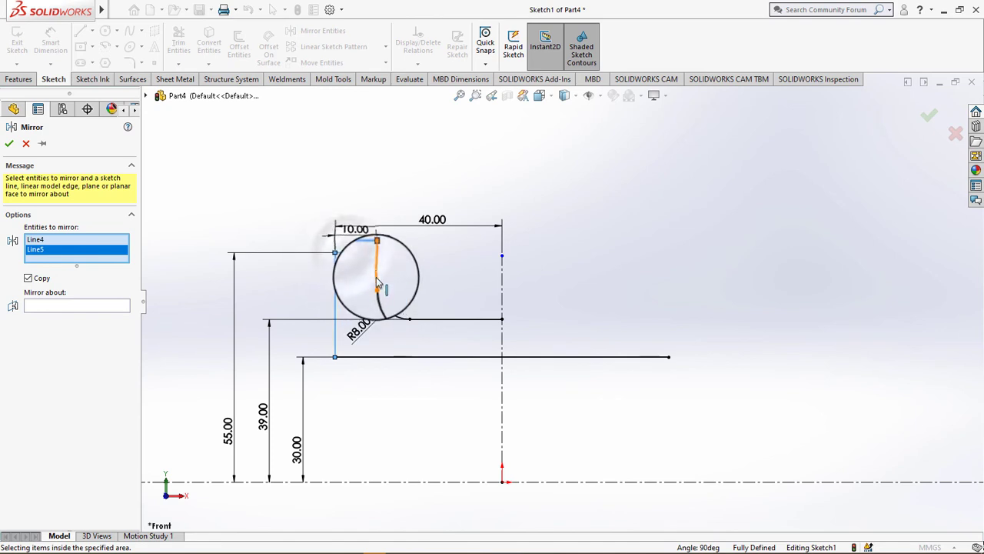
click(379, 294)
click(382, 302)
click(436, 319)
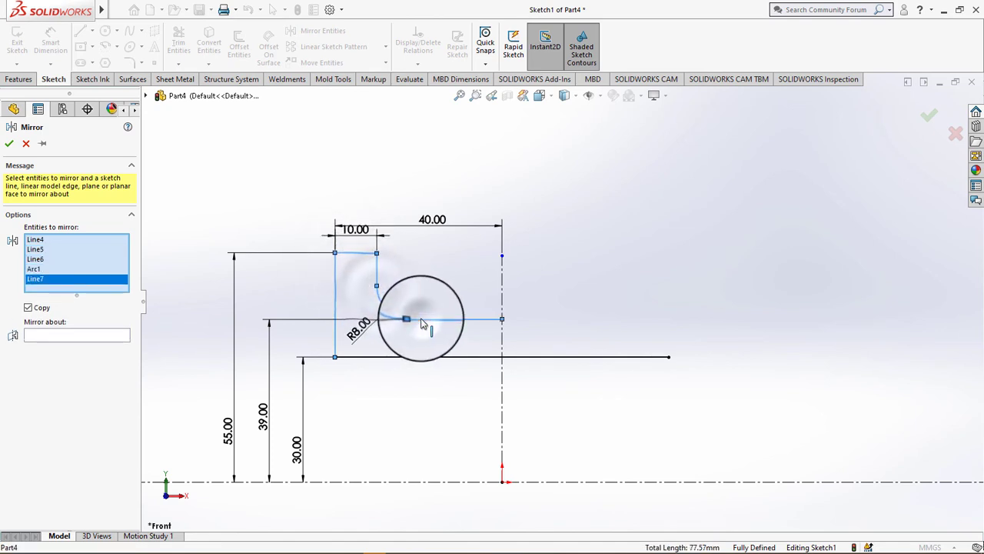
click(64, 336)
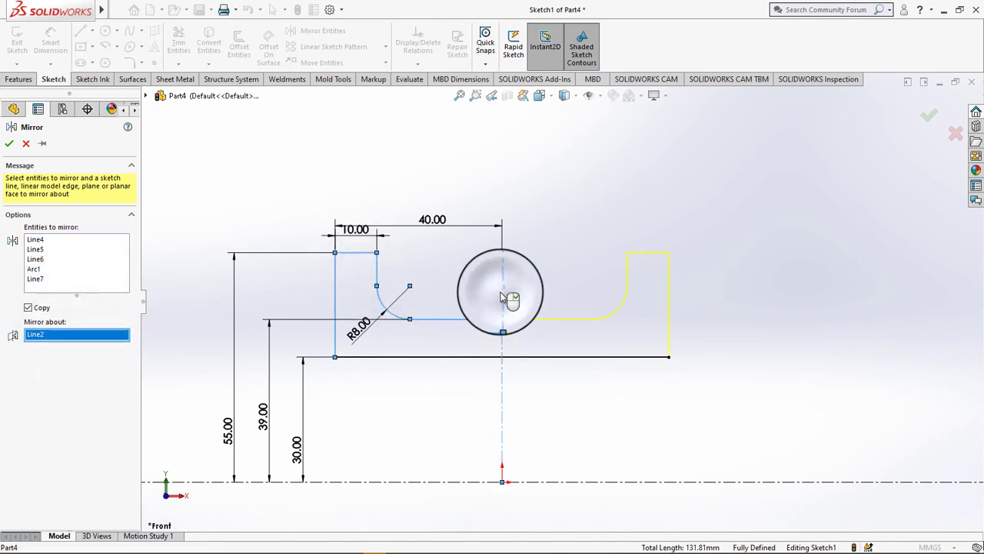
click(10, 146)
scroll(539, 285, up, 3)
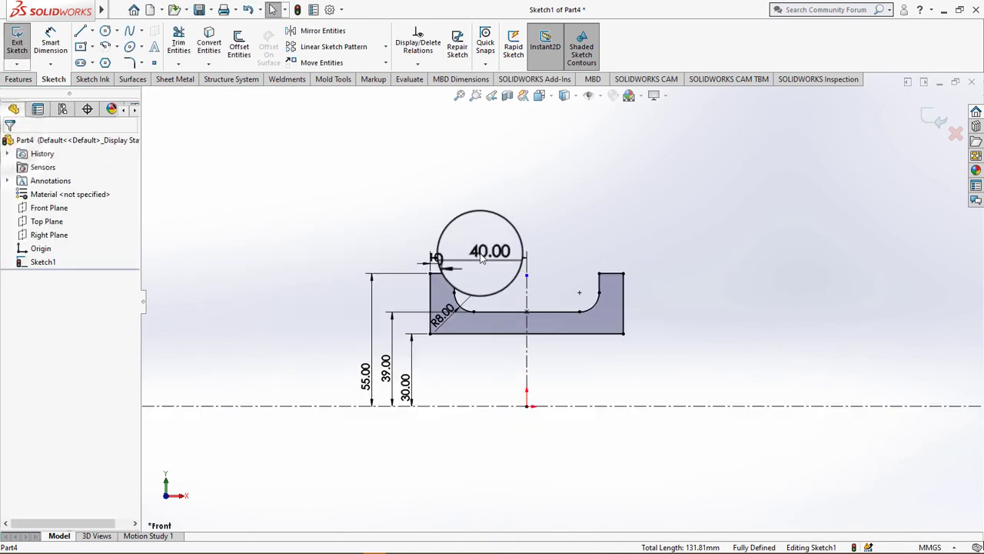
Revolve the profile 360° about the horizontal centreline into a solid bush
click(30, 80)
click(58, 46)
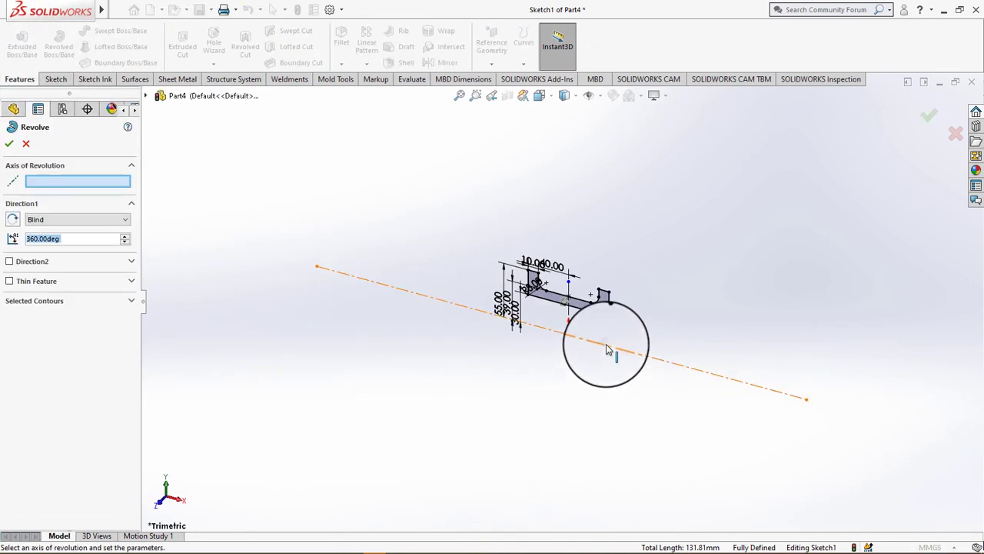
click(607, 350)
click(9, 144)
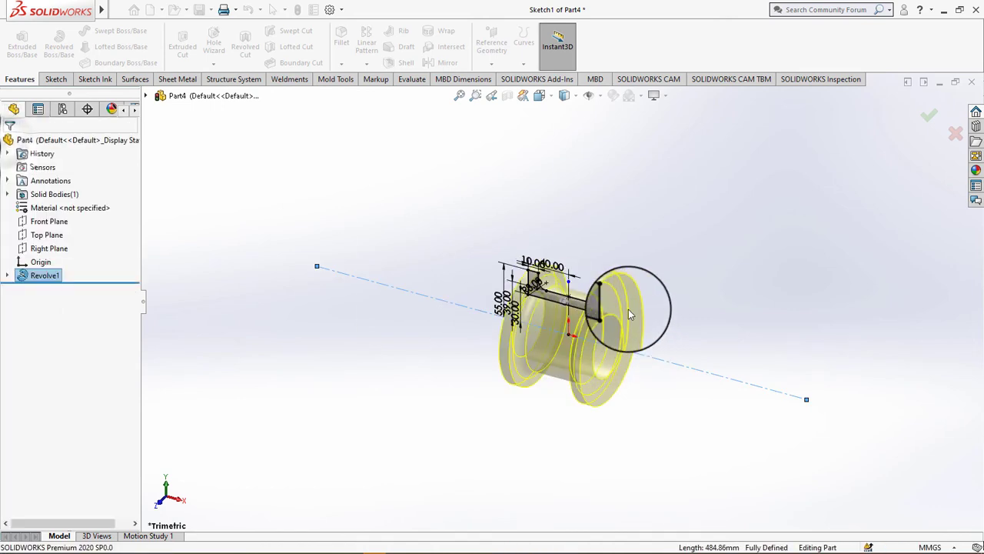
scroll(603, 296, down, 5)
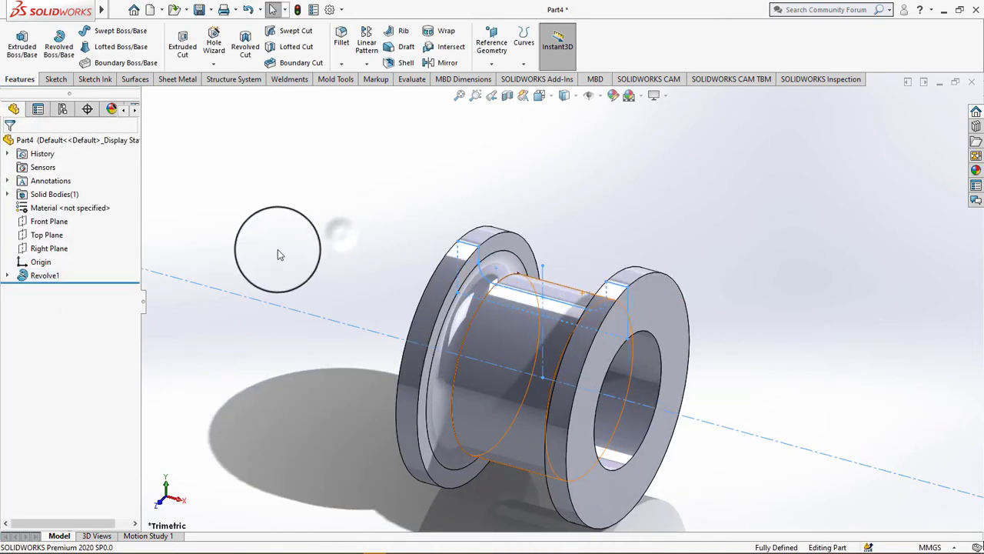
Start a sketch on the Top Plane and view it from the top
click(46, 235)
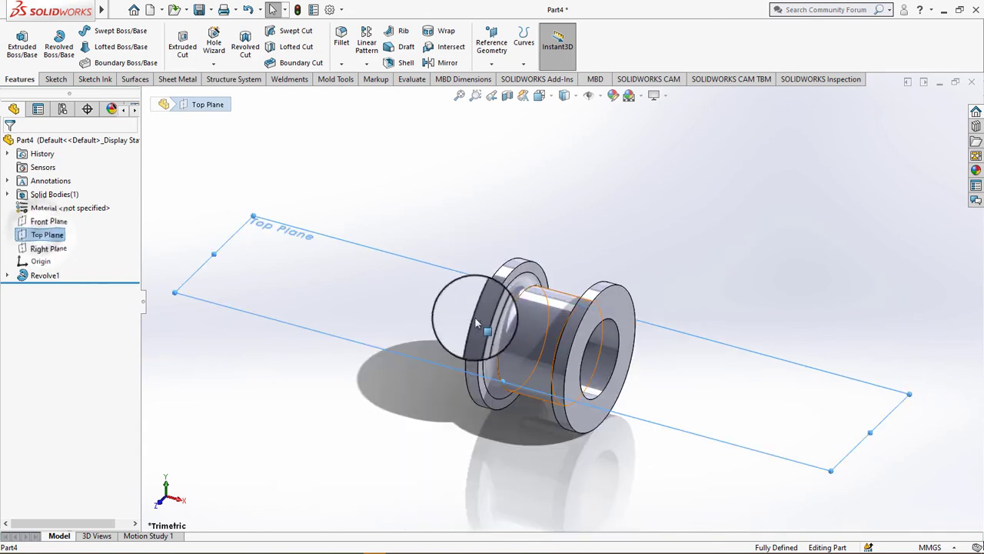
mouse_move(475, 323)
middle_down()
mouse_move(571, 153)
mouse_move(329, 325)
middle_up()
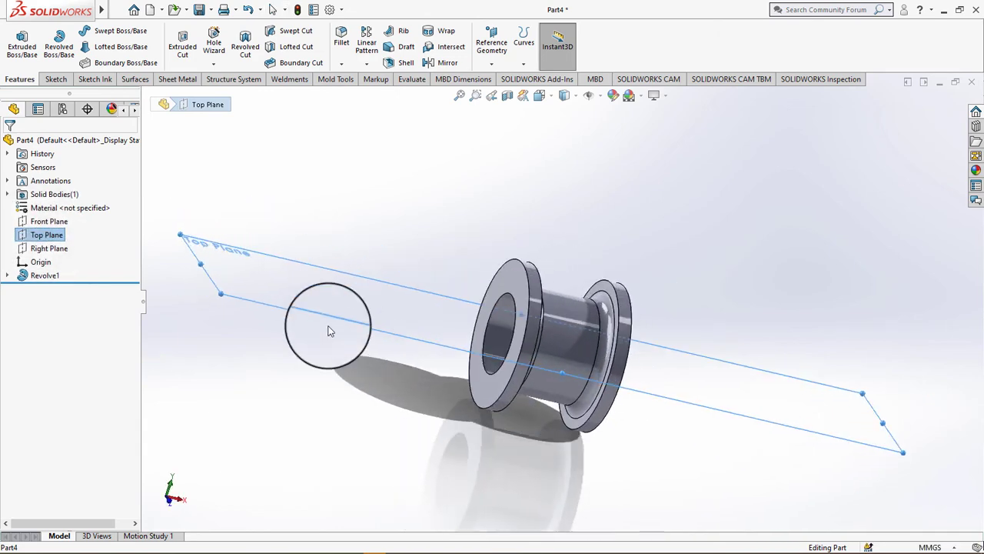
right_click(48, 239)
click(57, 218)
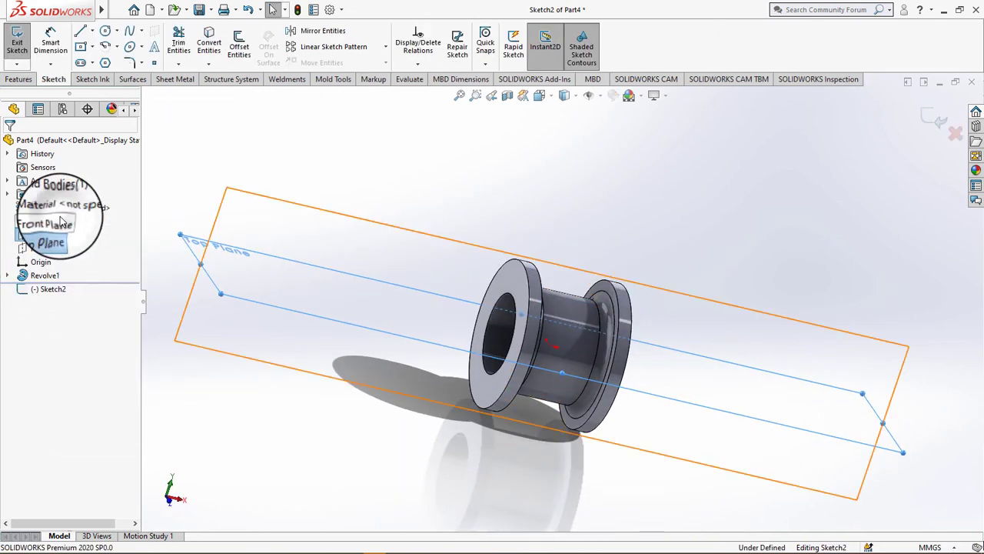
click(538, 90)
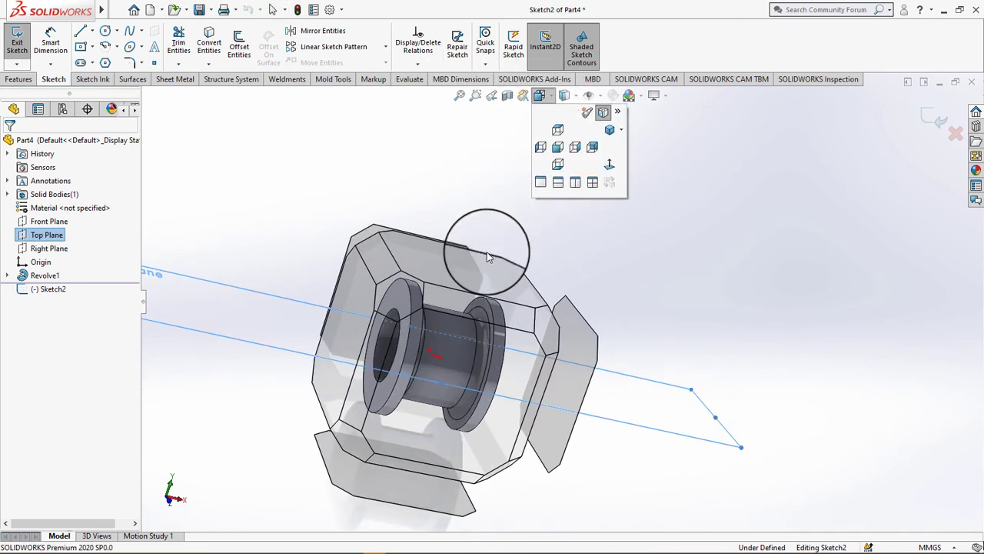
click(474, 283)
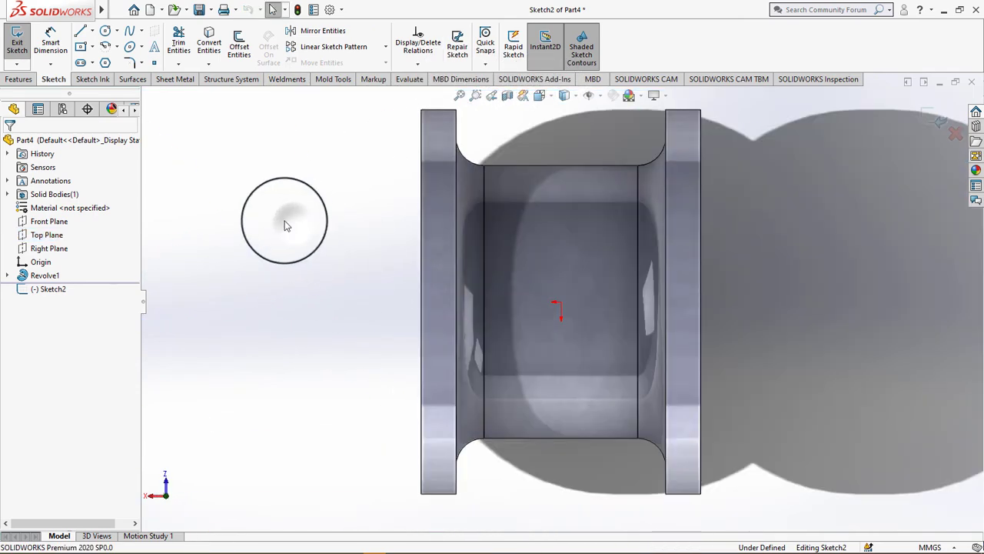
Draw a small circle centred on the origin and dimension its diameter
click(105, 31)
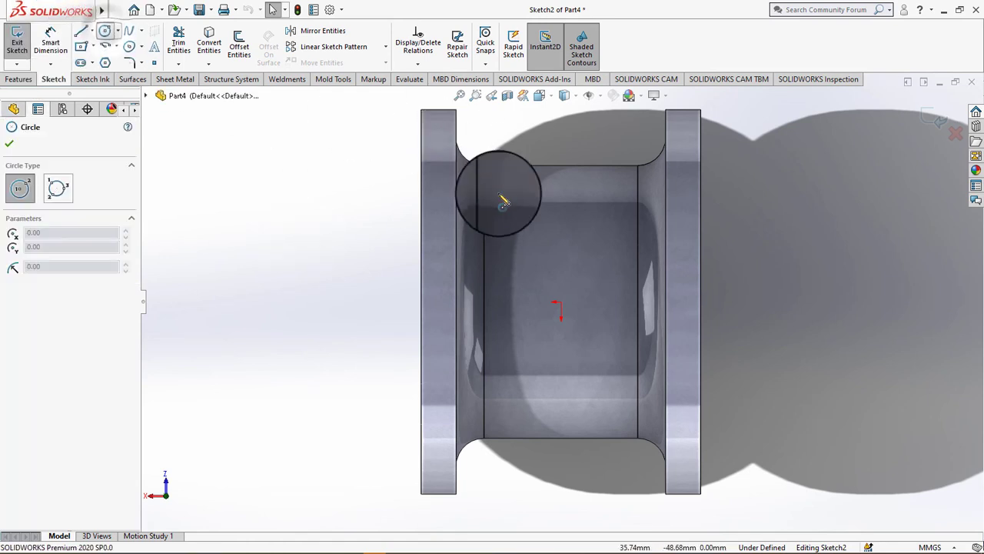
click(562, 301)
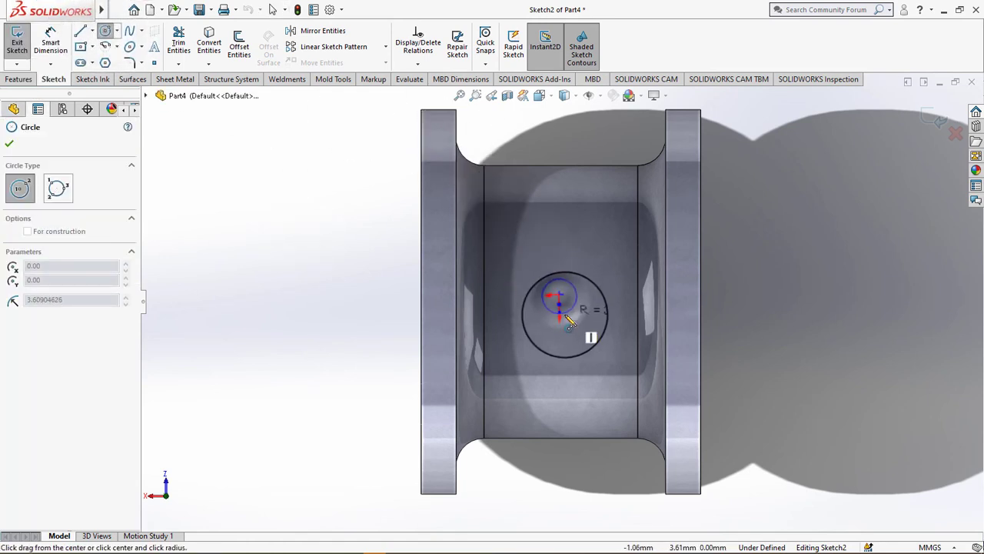
click(575, 302)
click(50, 42)
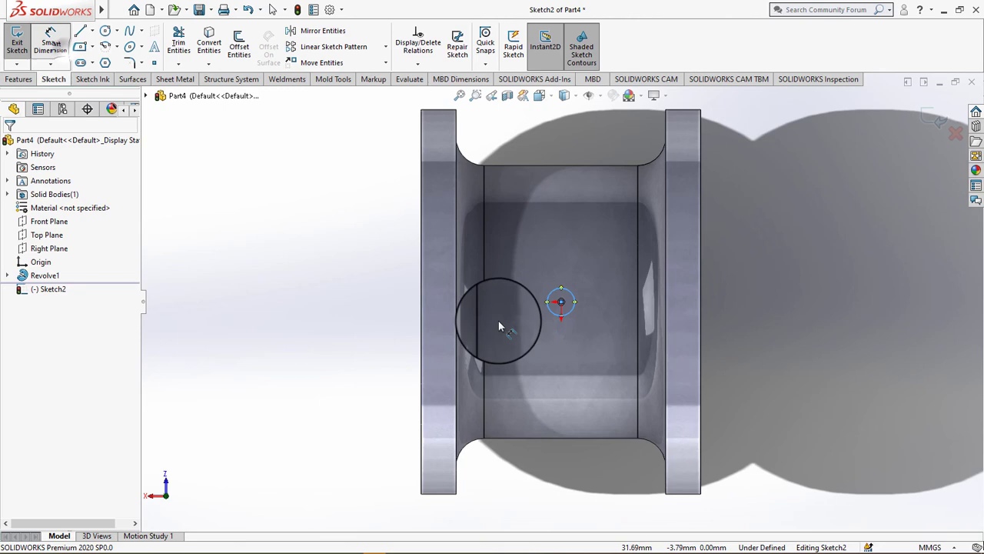
click(543, 329)
click(530, 348)
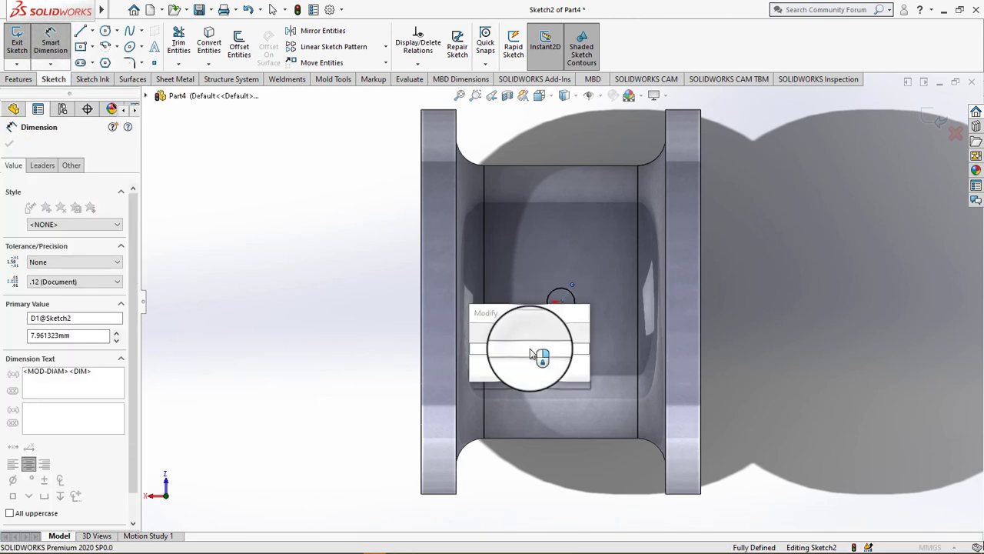
key(Return)
click(297, 352)
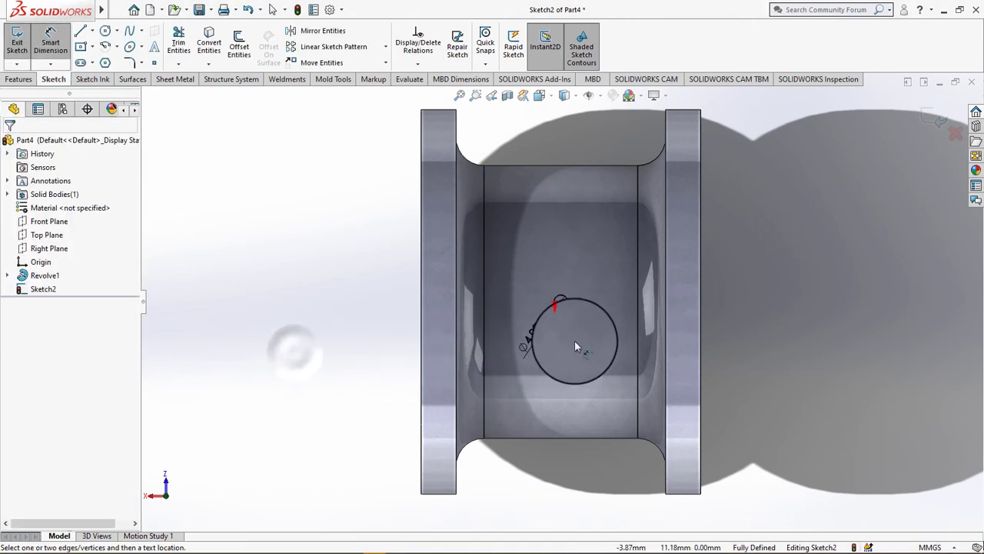
mouse_move(576, 345)
middle_down()
mouse_move(446, 269)
mouse_move(472, 319)
middle_up()
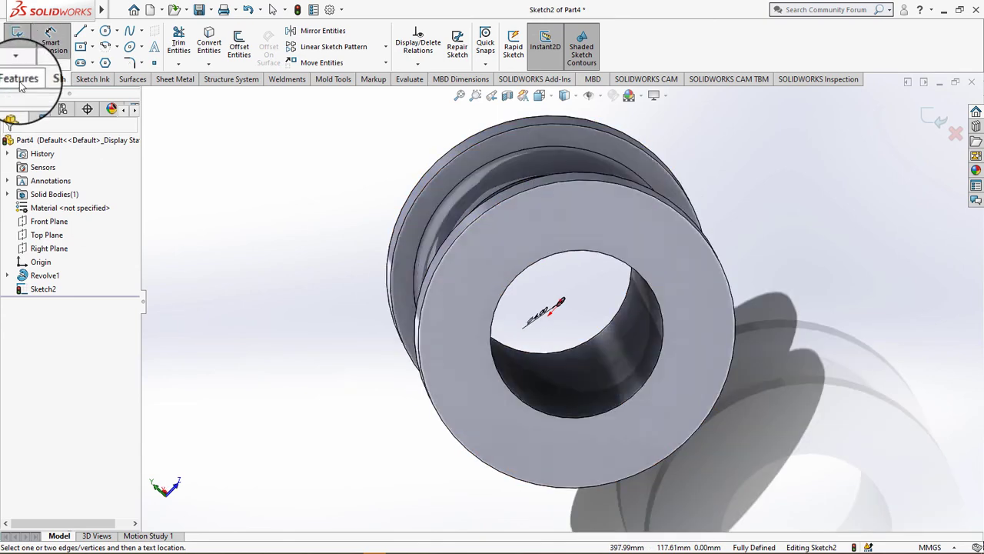
Extrude-cut the circle 84 mm deep to make a radial hole through the wall
click(18, 79)
click(183, 51)
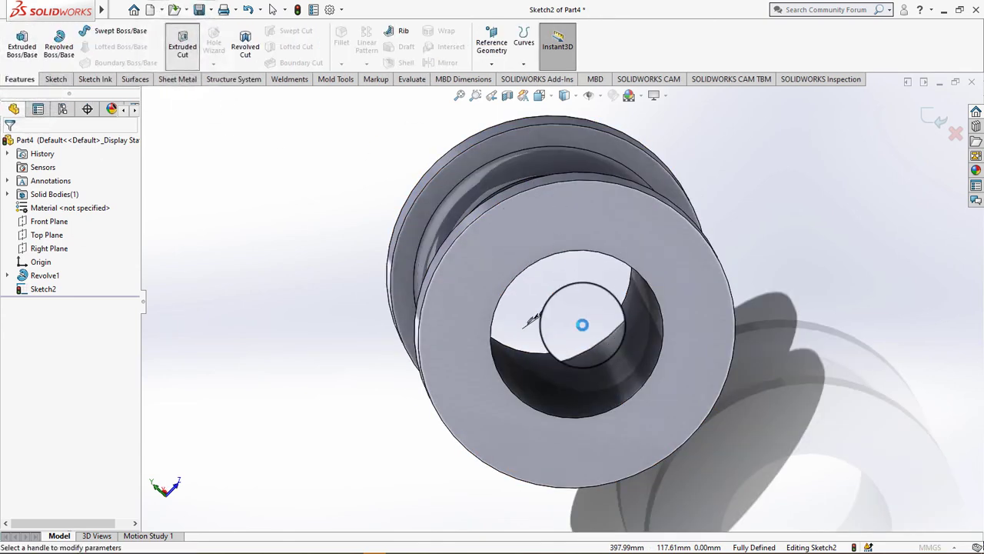
drag(590, 330, 737, 460)
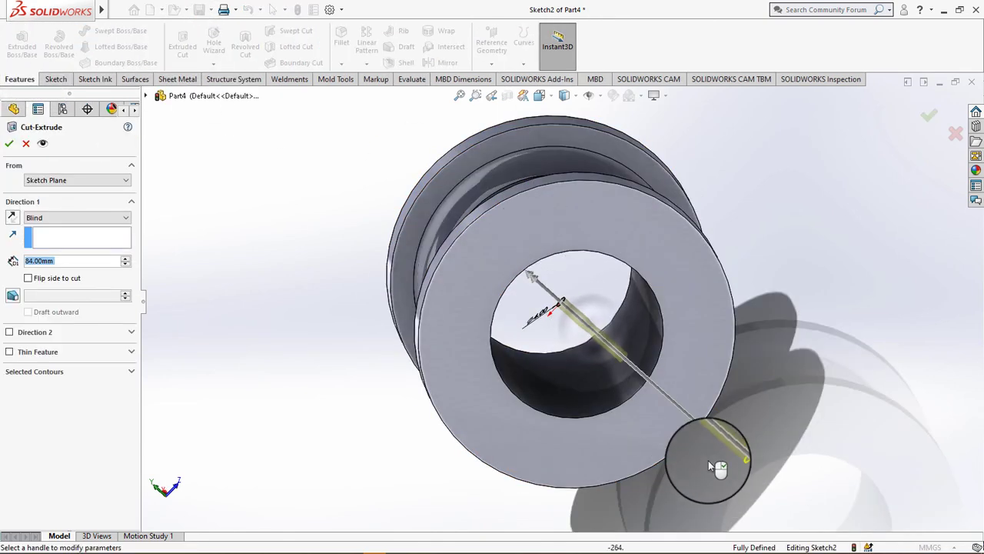
click(10, 144)
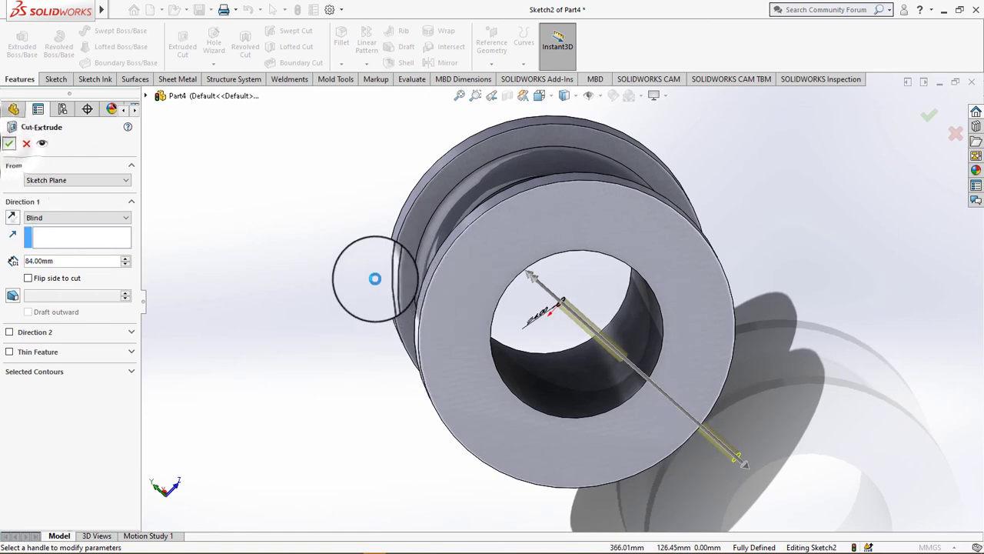
scroll(378, 259, up, 3)
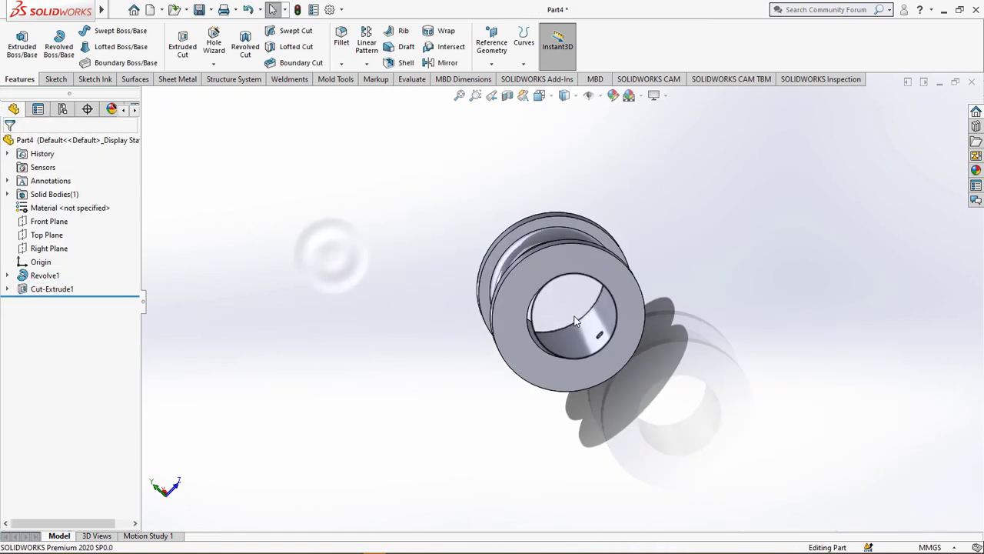
mouse_move(378, 259)
middle_down()
mouse_move(538, 294)
mouse_move(650, 277)
middle_up()
Save the part with the file name 'sleeve sliding'
click(248, 10)
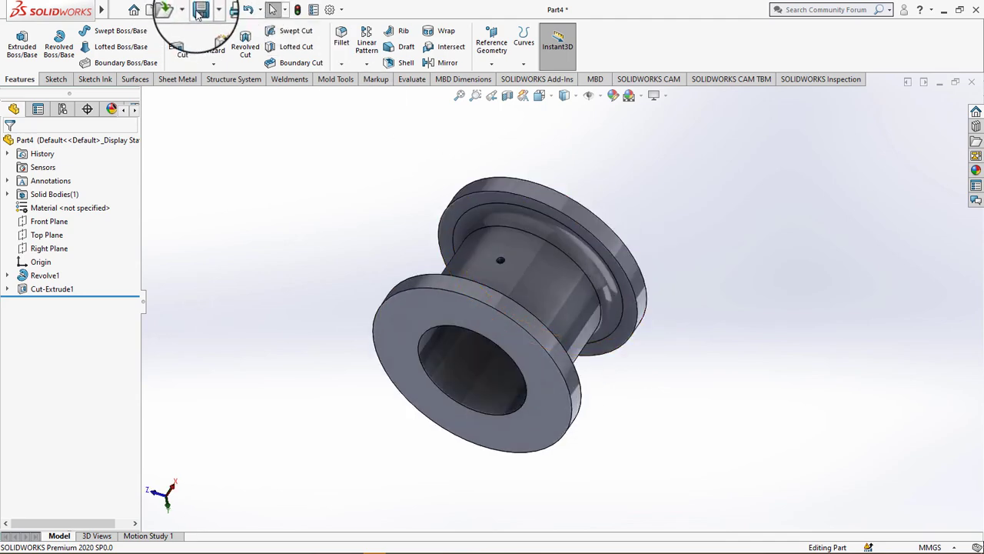
key(ctrl+s)
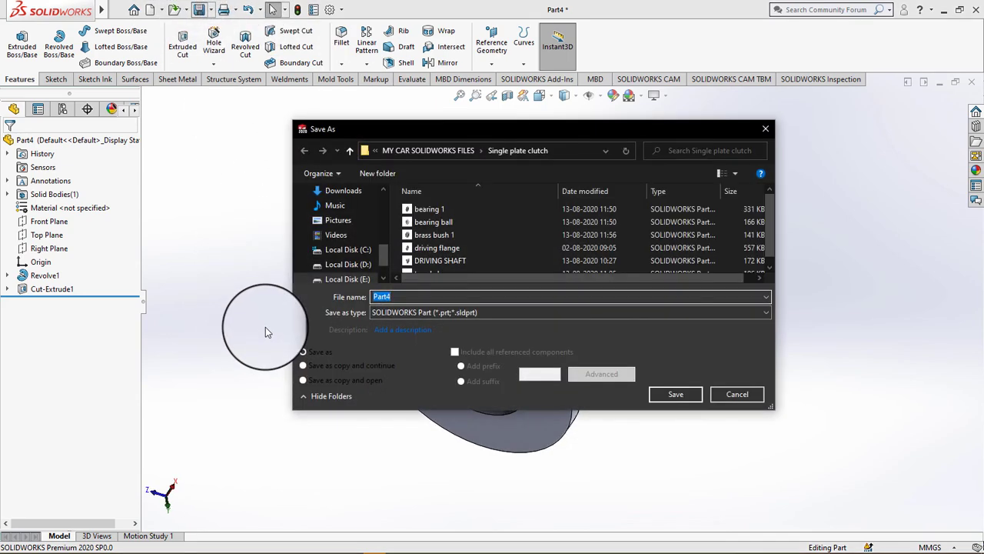
text(sleeve s)
text(li)
text(ding)
key(Return)
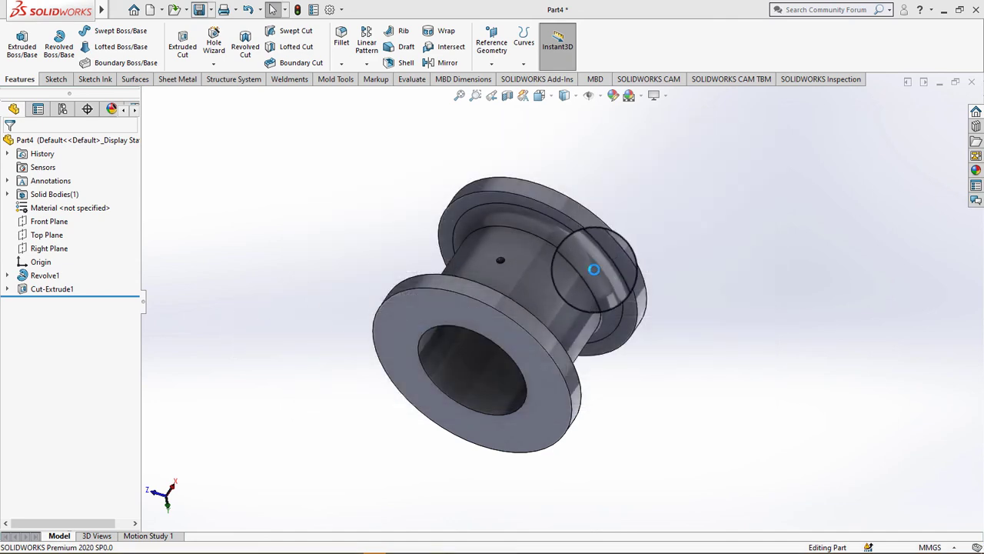
Apply a pale lavender-grey colour appearance to the whole part
click(583, 250)
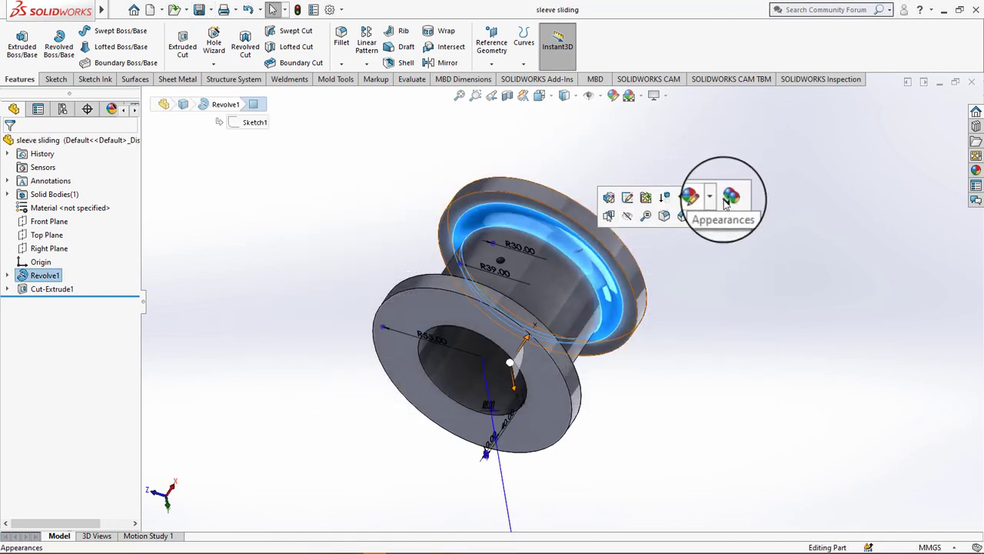
click(700, 197)
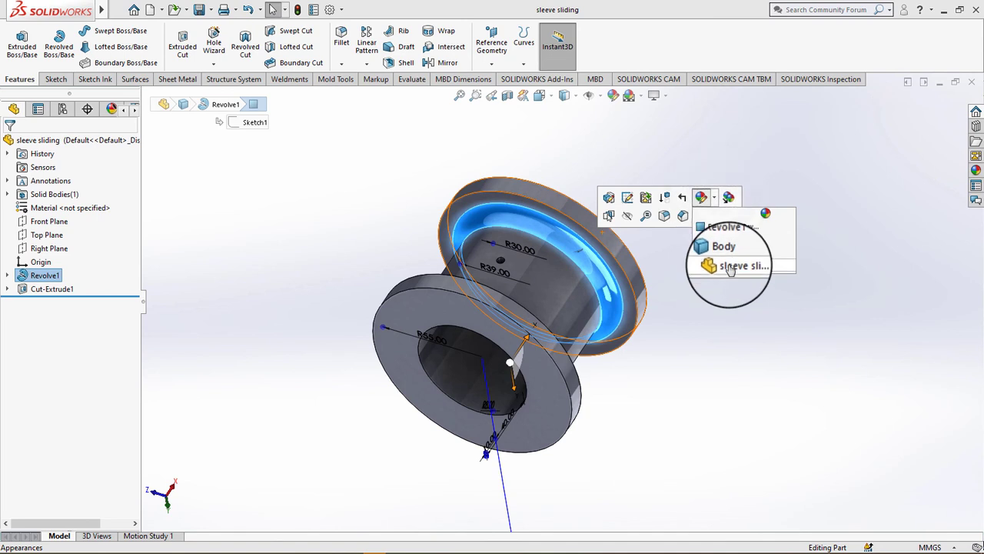
click(728, 261)
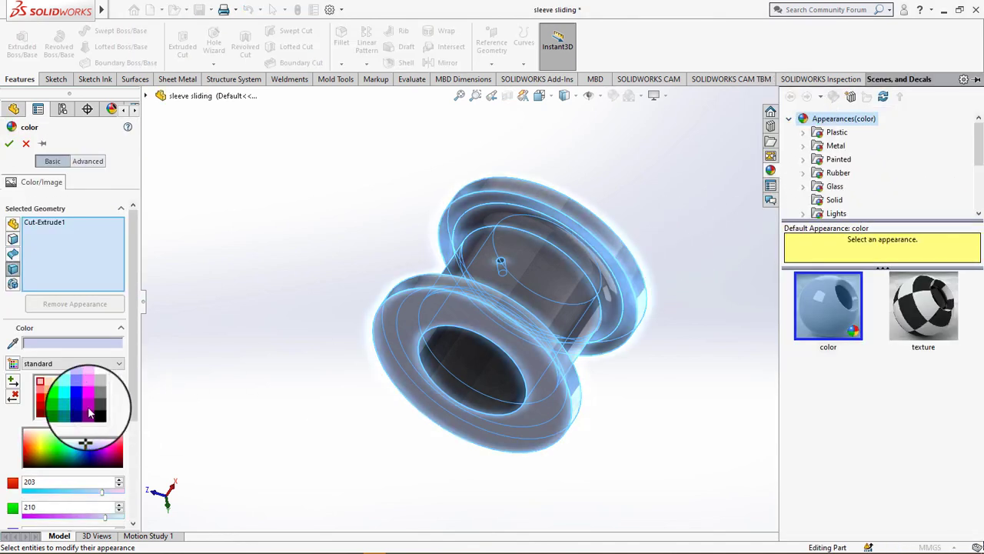
click(48, 399)
click(48, 391)
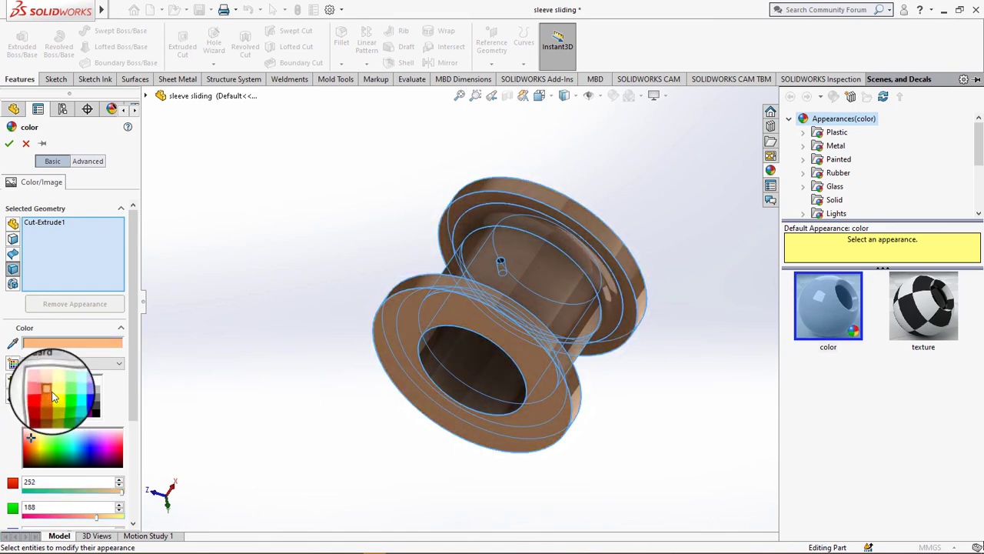
click(51, 402)
click(57, 391)
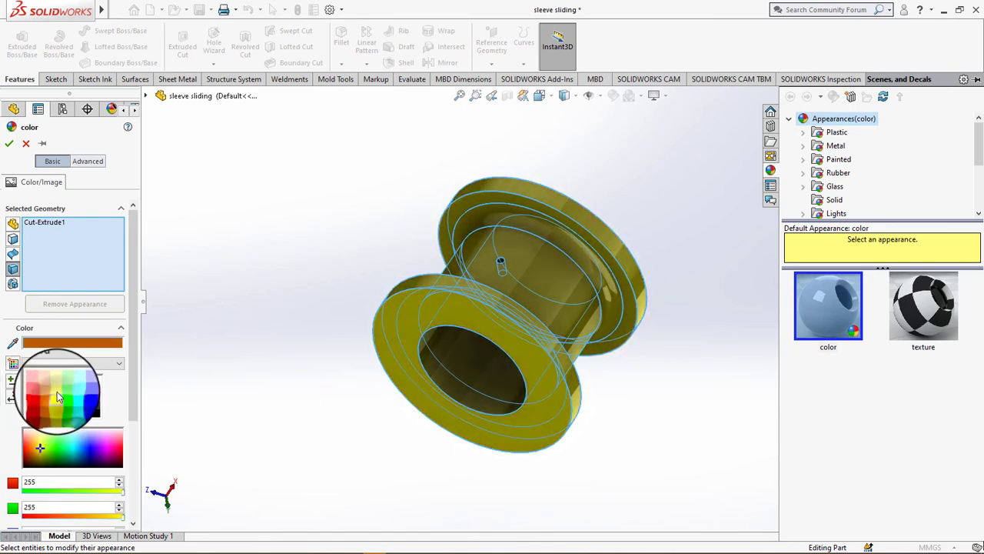
click(80, 393)
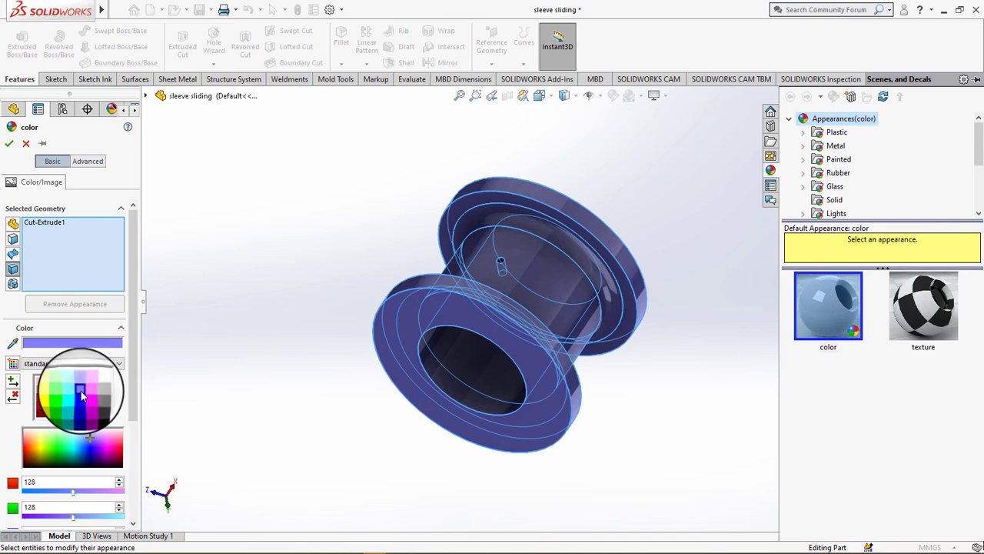
click(80, 383)
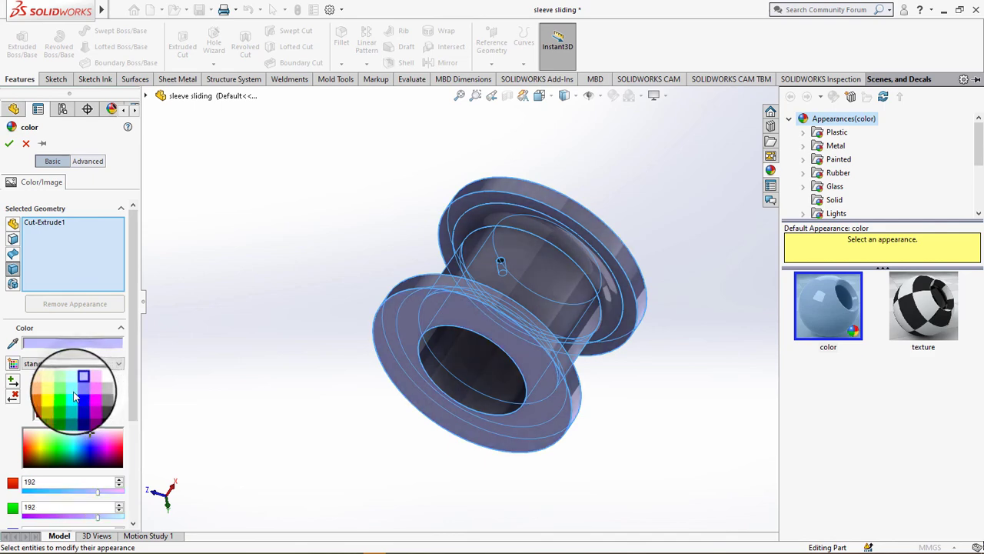
key(Return)
Save the recoloured part
mouse_move(434, 281)
middle_down()
mouse_move(714, 222)
mouse_move(677, 274)
mouse_move(617, 180)
mouse_move(589, 208)
mouse_move(539, 402)
mouse_move(710, 205)
mouse_move(641, 259)
middle_up()
scroll(575, 295, down, 3)
middle_drag(575, 295, 562, 286)
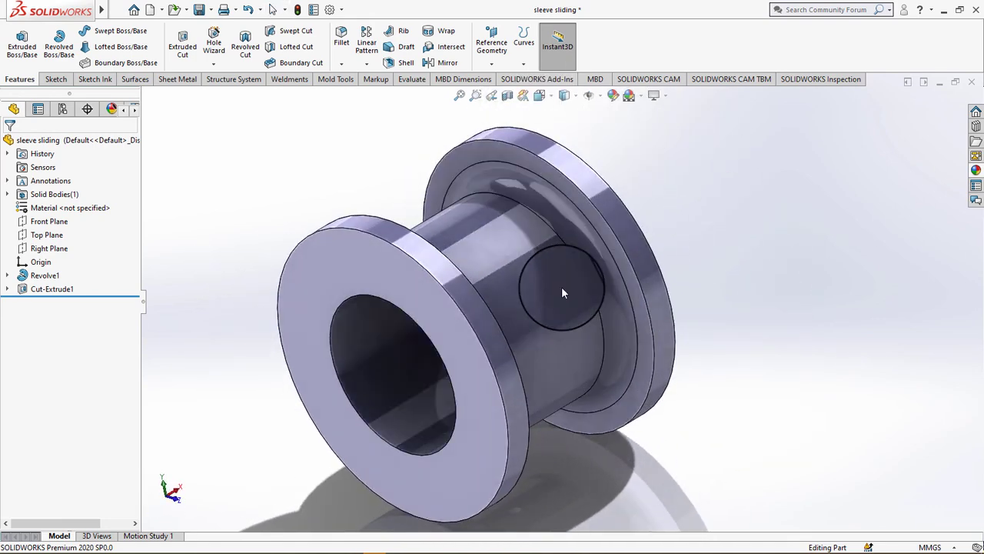
click(199, 9)
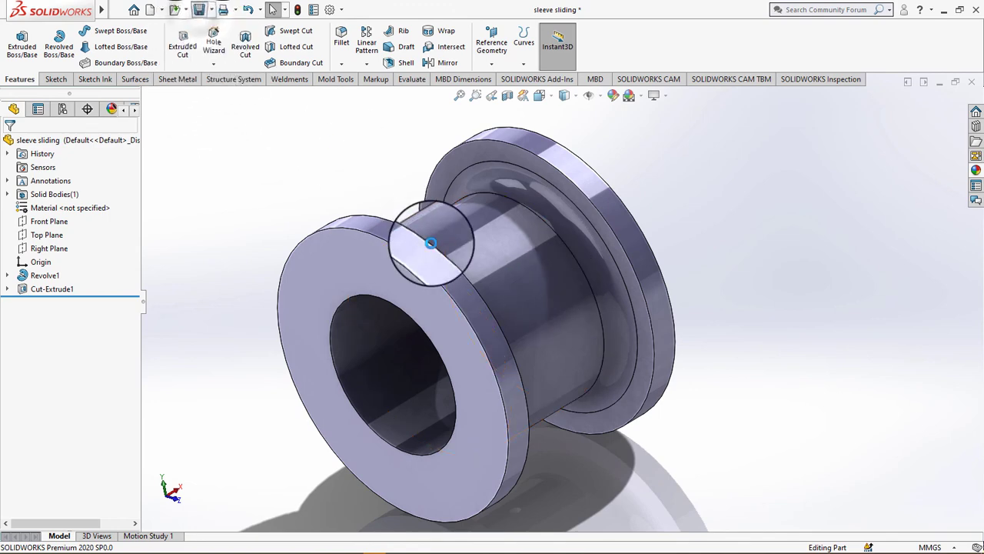